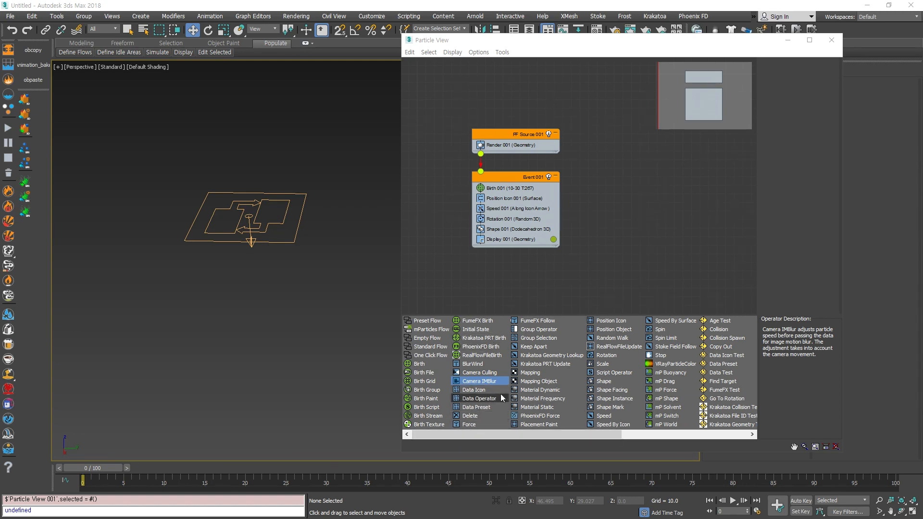
Step: Create a separate event with a single Force operator, removing its Display operator and the duplicate Force
{"action": "left_click_drag", "start_coordinate": [476, 425], "coordinate": [610, 178]}
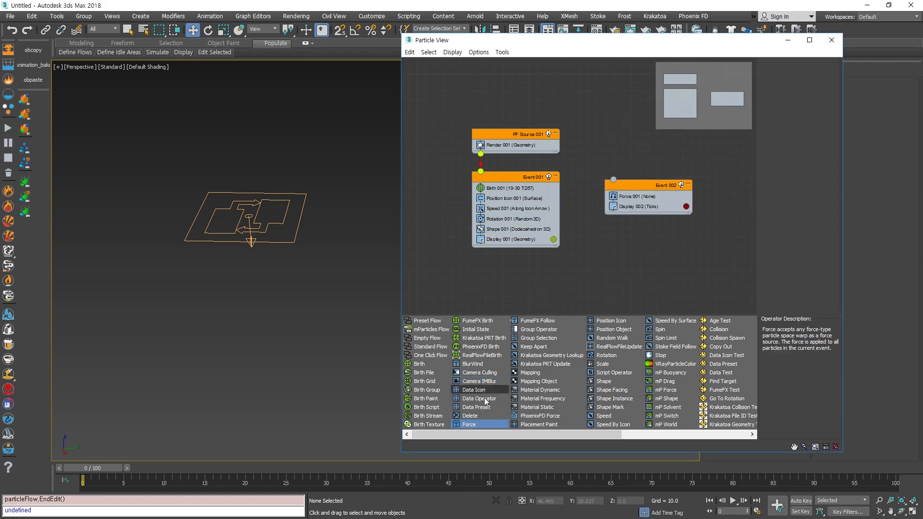
{"action": "left_click_drag", "start_coordinate": [502, 424], "coordinate": [632, 208]}
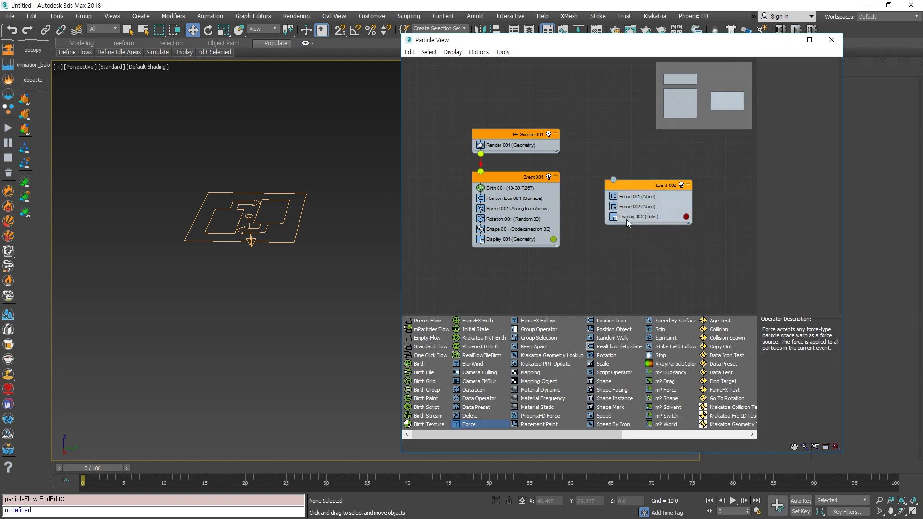
{"action": "left_click", "coordinate": [631, 219]}
{"action": "key", "text": "Delete"}
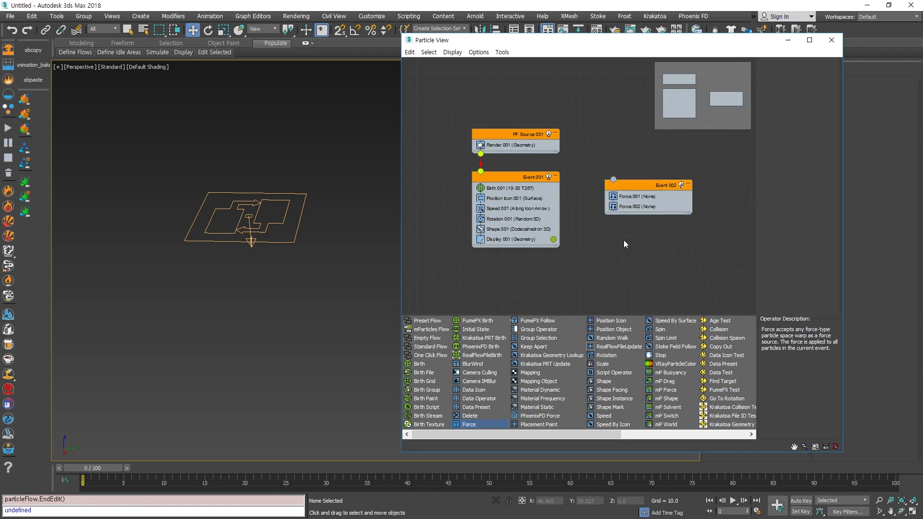
{"action": "left_click", "coordinate": [637, 207]}
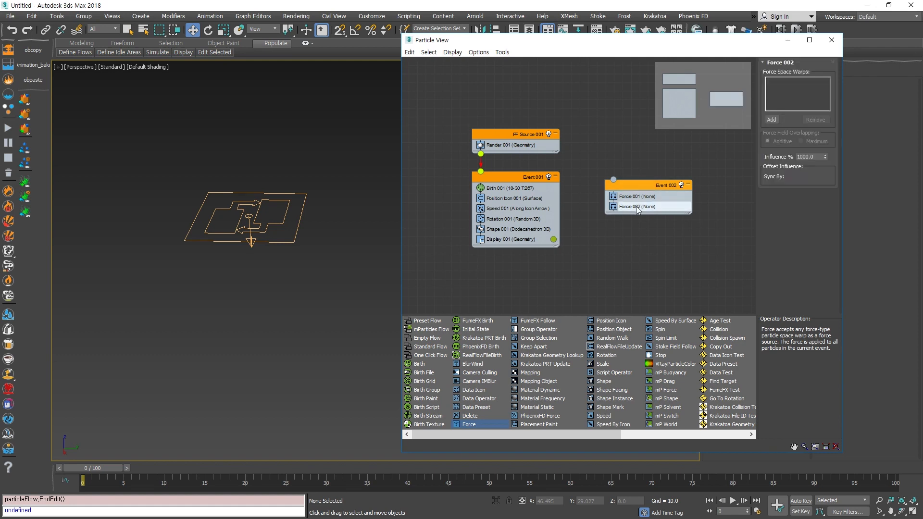
{"action": "key", "text": "Delete"}
Step: Add Delete, Position Object, Scale, Shape Instance, Speed By Surface and Spin operators to Event 002 and move the event closer to Event 001
{"action": "left_click_drag", "start_coordinate": [481, 421], "coordinate": [639, 195]}
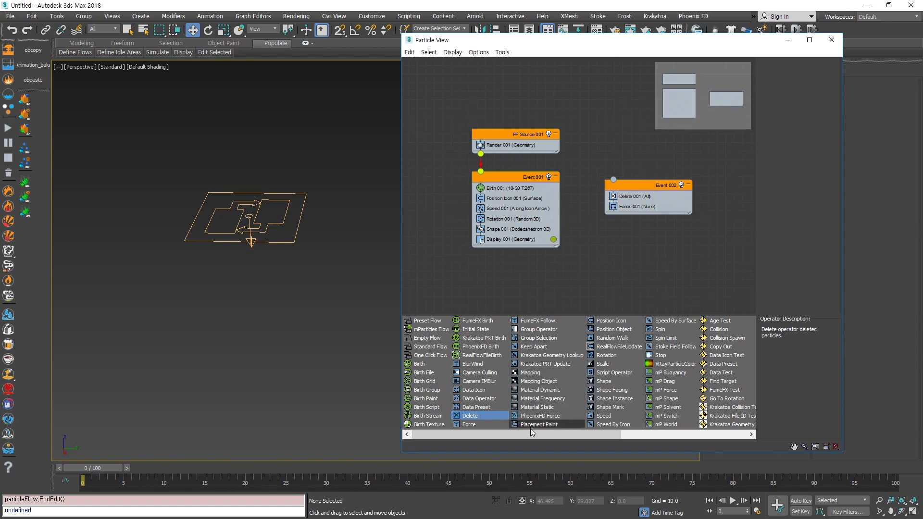
{"action": "left_click_drag", "start_coordinate": [606, 329], "coordinate": [647, 212]}
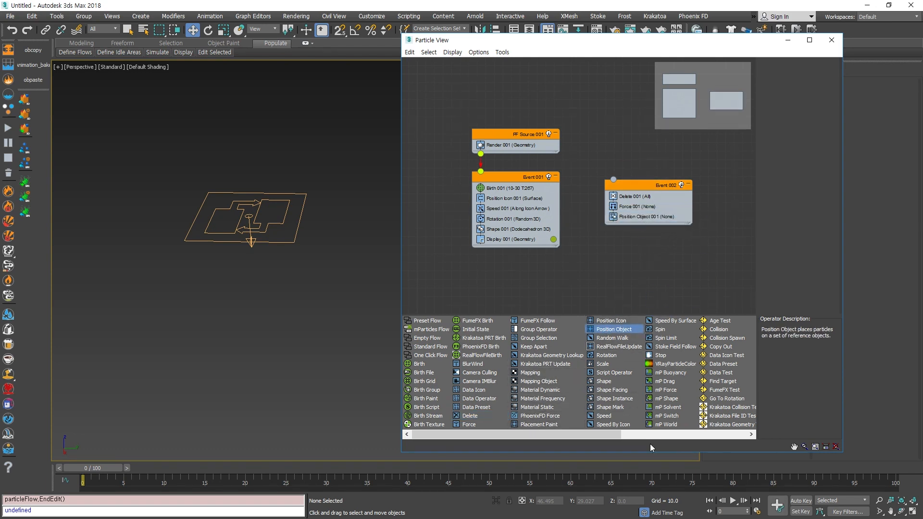
{"action": "left_click_drag", "start_coordinate": [602, 363], "coordinate": [655, 227]}
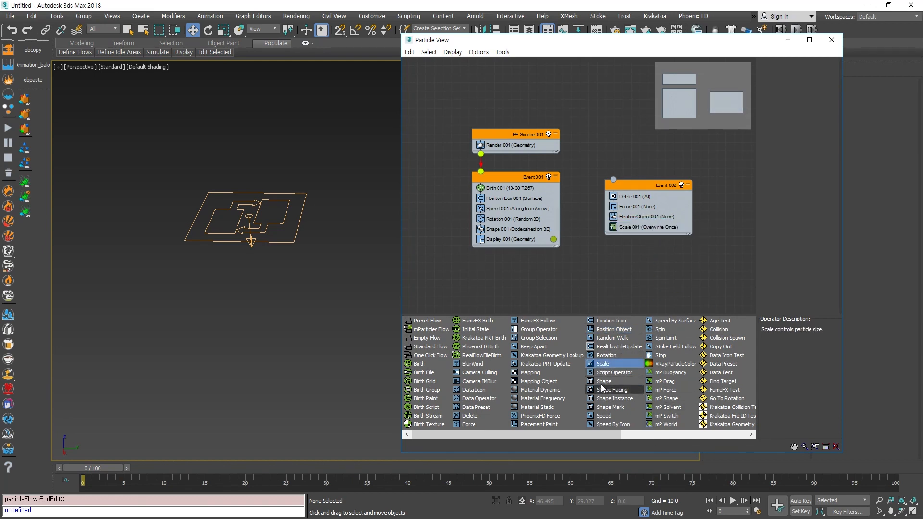
{"action": "left_click_drag", "start_coordinate": [602, 381], "coordinate": [644, 233]}
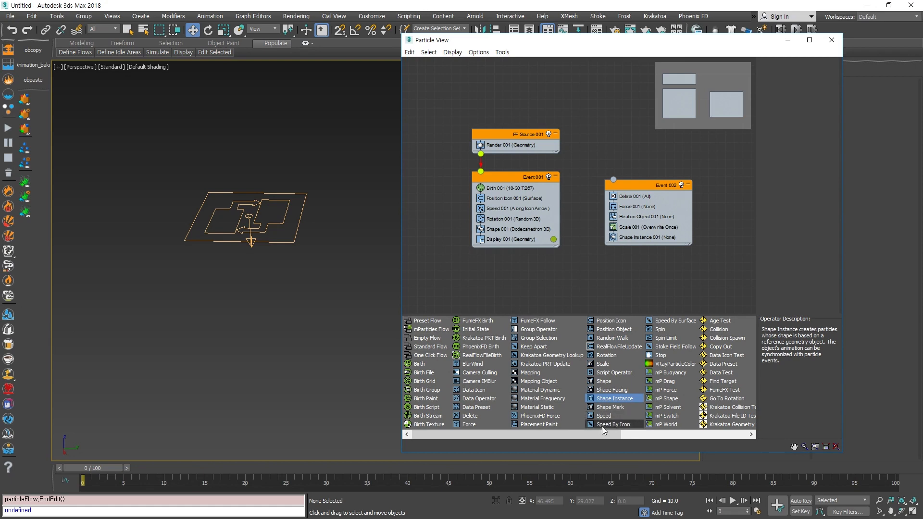
{"action": "left_click_drag", "start_coordinate": [675, 321], "coordinate": [651, 247]}
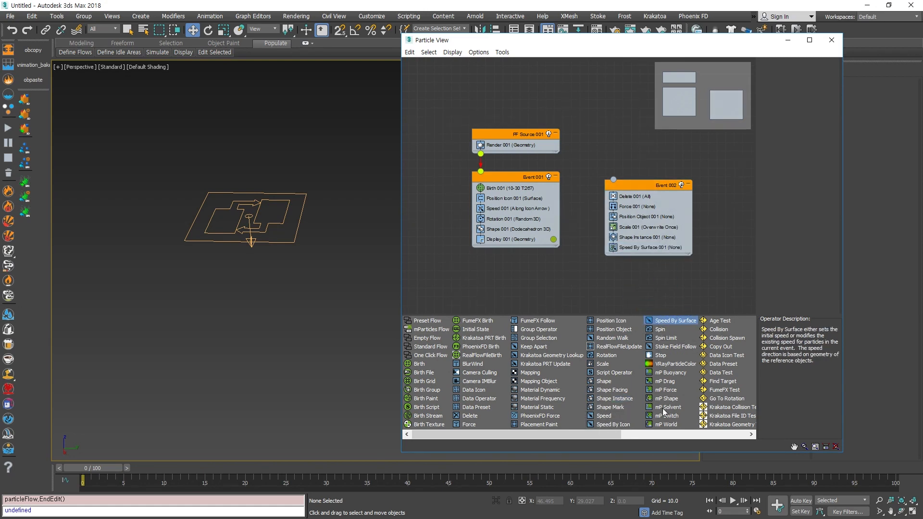
{"action": "left_click_drag", "start_coordinate": [595, 431], "coordinate": [678, 431]}
{"action": "left_click_drag", "start_coordinate": [553, 329], "coordinate": [630, 253]}
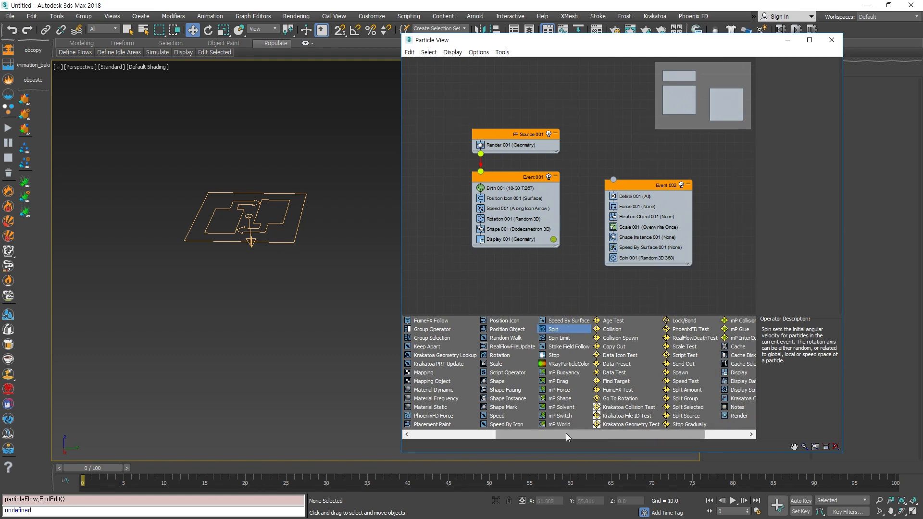
{"action": "left_click_drag", "start_coordinate": [566, 433], "coordinate": [608, 434]}
{"action": "left_click_drag", "start_coordinate": [624, 194], "coordinate": [612, 170]}
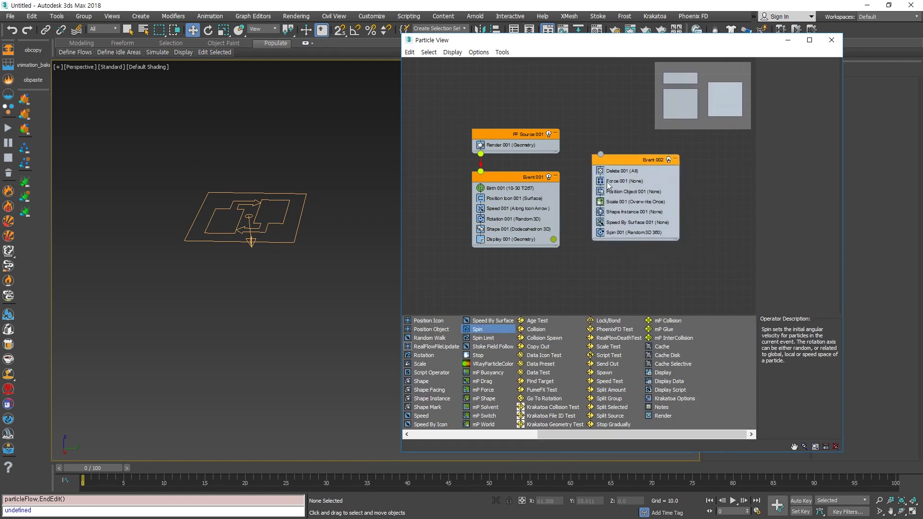
Step: Build a third event from Age Test, Collision, Collision Spawn, Lock/Bond and Spawn tests, and delete its Display operator
{"action": "middle_click_drag", "start_coordinate": [639, 266], "coordinate": [624, 216]}
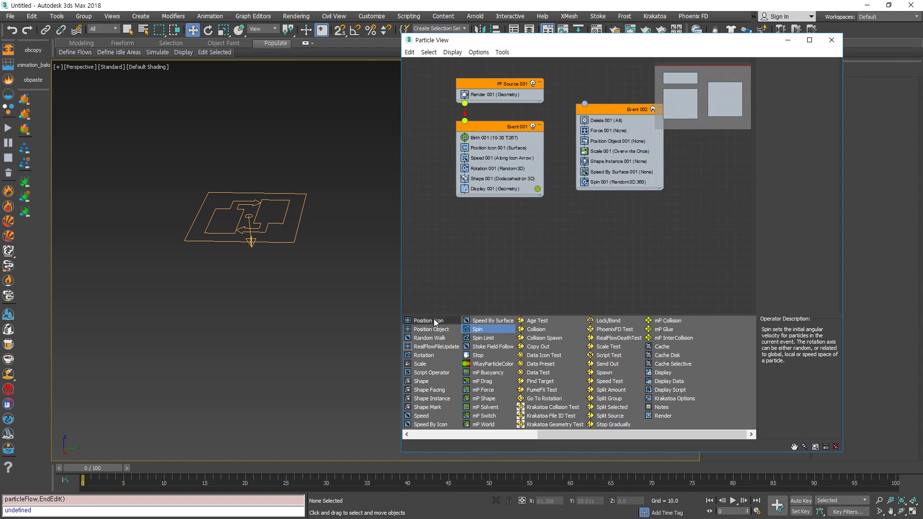
{"action": "left_click_drag", "start_coordinate": [536, 320], "coordinate": [644, 252]}
{"action": "left_click_drag", "start_coordinate": [544, 338], "coordinate": [673, 263]}
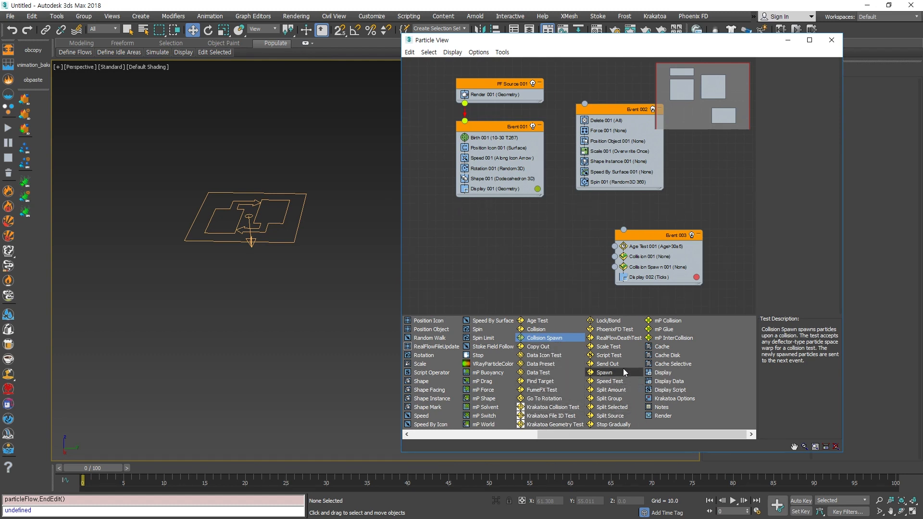
{"action": "left_click_drag", "start_coordinate": [599, 324], "coordinate": [651, 284]}
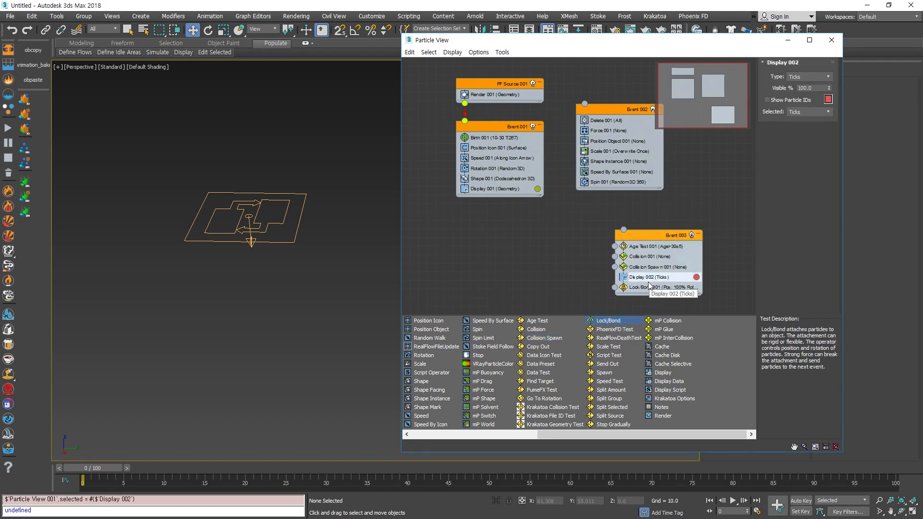
{"action": "key", "text": "Delete"}
{"action": "left_click_drag", "start_coordinate": [609, 373], "coordinate": [631, 288]}
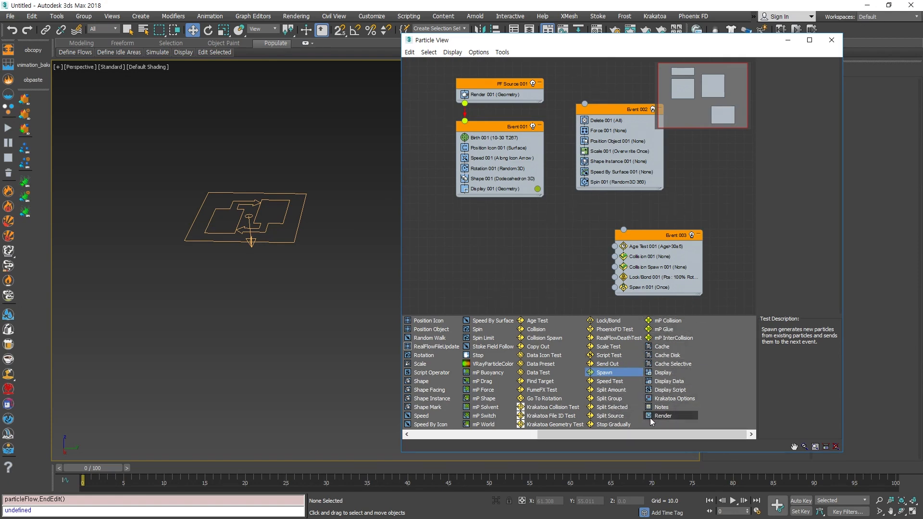
Step: Reposition Event 003 beside Event 002, on the side away from Event 001
{"action": "left_click", "coordinate": [661, 244]}
{"action": "left_click_drag", "start_coordinate": [661, 243], "coordinate": [626, 216]}
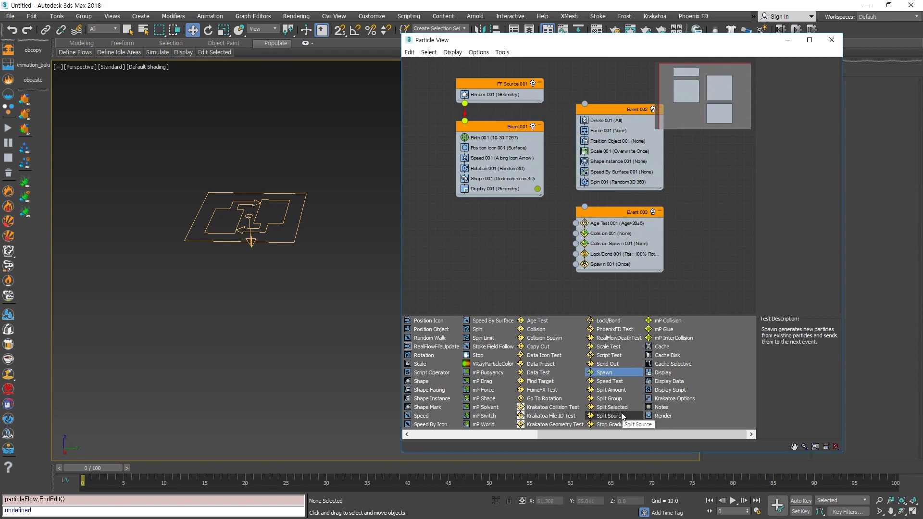
{"action": "middle_click_drag", "start_coordinate": [500, 233], "coordinate": [479, 259]}
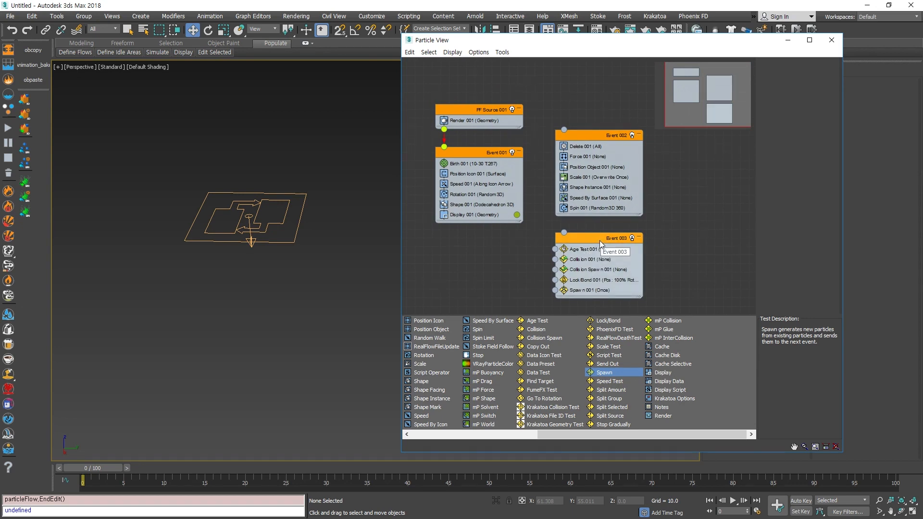
{"action": "left_click_drag", "start_coordinate": [590, 242], "coordinate": [693, 148]}
{"action": "left_click", "coordinate": [619, 337]}
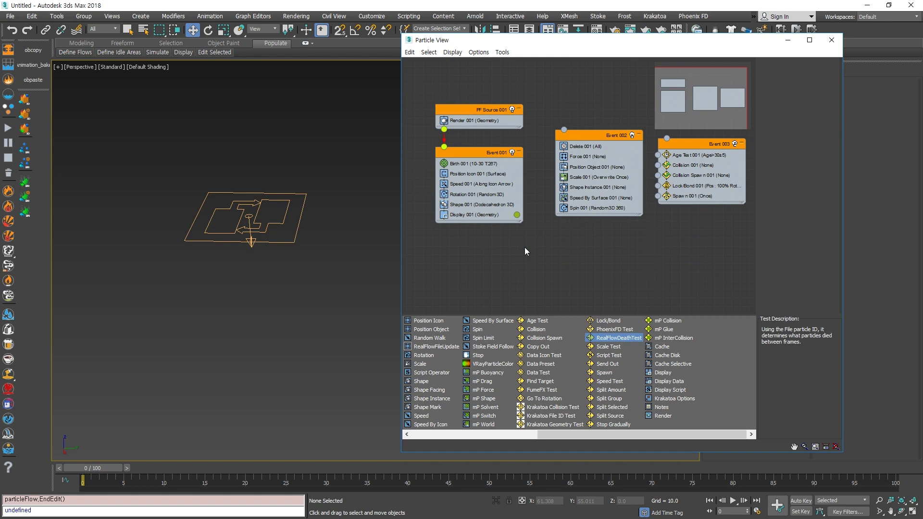
{"action": "middle_click_drag", "start_coordinate": [541, 228], "coordinate": [554, 247]}
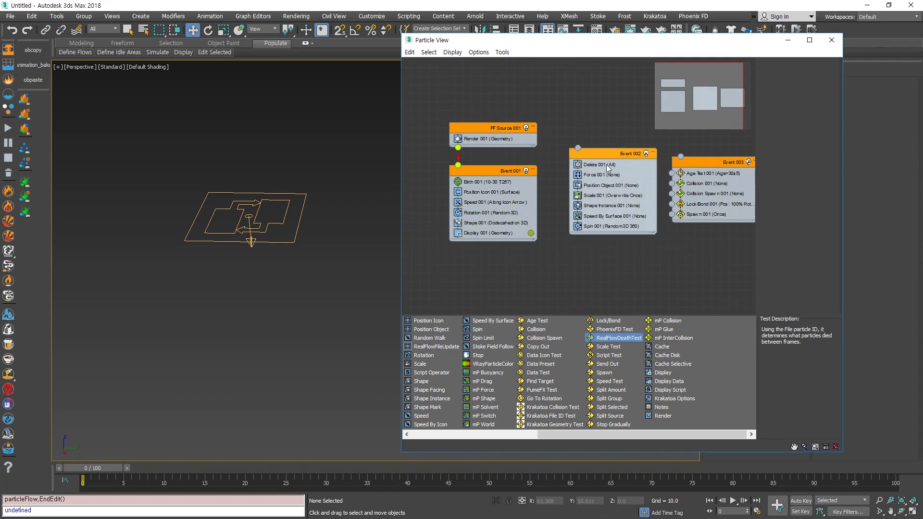
Step: Set the Birth operator in Event 001 to Emit Start 0 and Emit Stop 100
{"action": "left_click_drag", "start_coordinate": [83, 473], "coordinate": [106, 471]}
{"action": "left_click", "coordinate": [488, 181]}
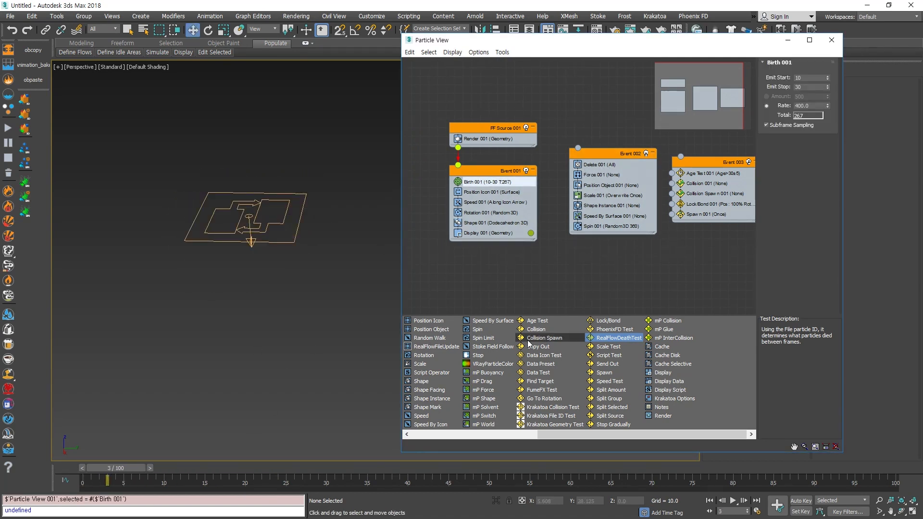
{"action": "double_click", "coordinate": [807, 78]}
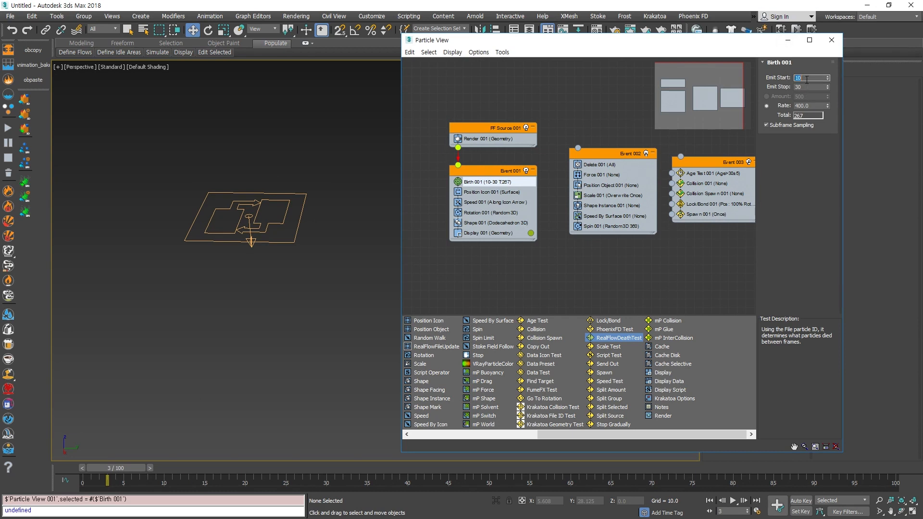
{"action": "type", "text": "0"}
{"action": "key", "text": "Return"}
{"action": "double_click", "coordinate": [805, 87]}
{"action": "type", "text": "100"}
{"action": "key", "text": "Return"}
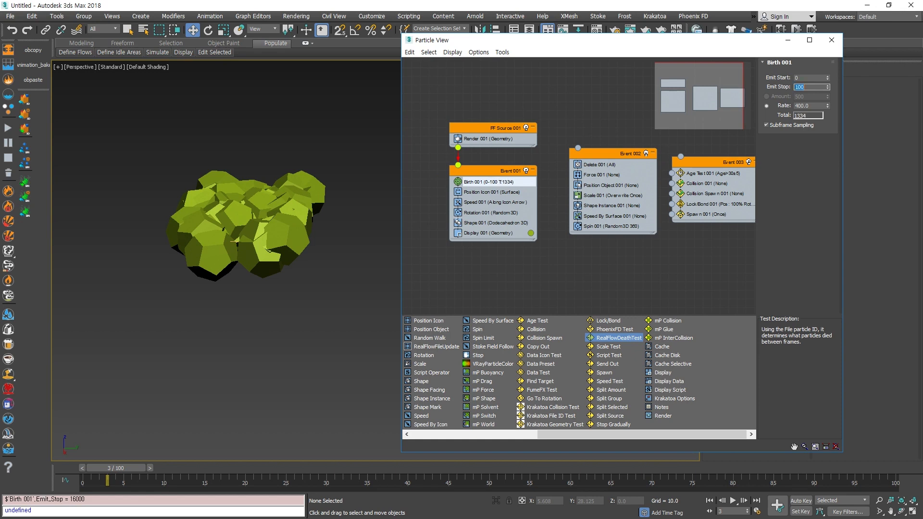
Step: Set the display type of the Display operator in Event 001 to Dots
{"action": "left_click", "coordinate": [488, 234]}
{"action": "left_click", "coordinate": [809, 77]}
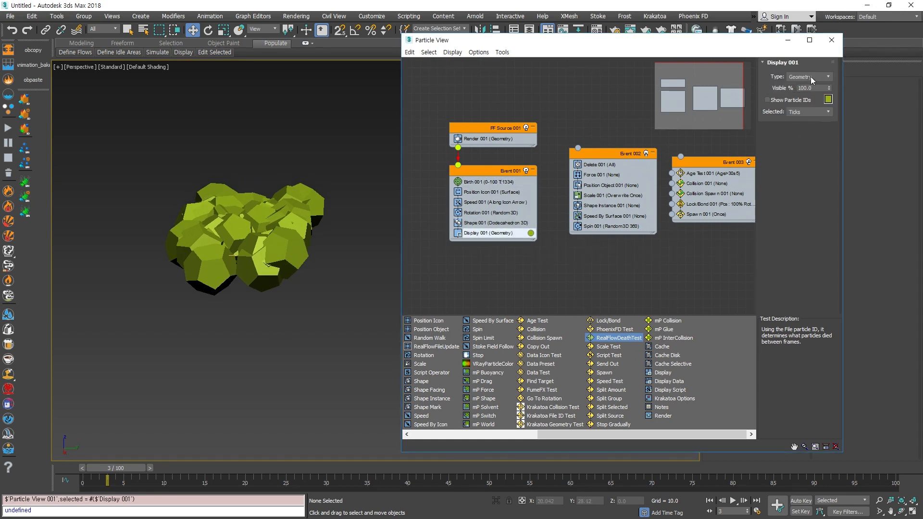
{"action": "left_click", "coordinate": [805, 92]}
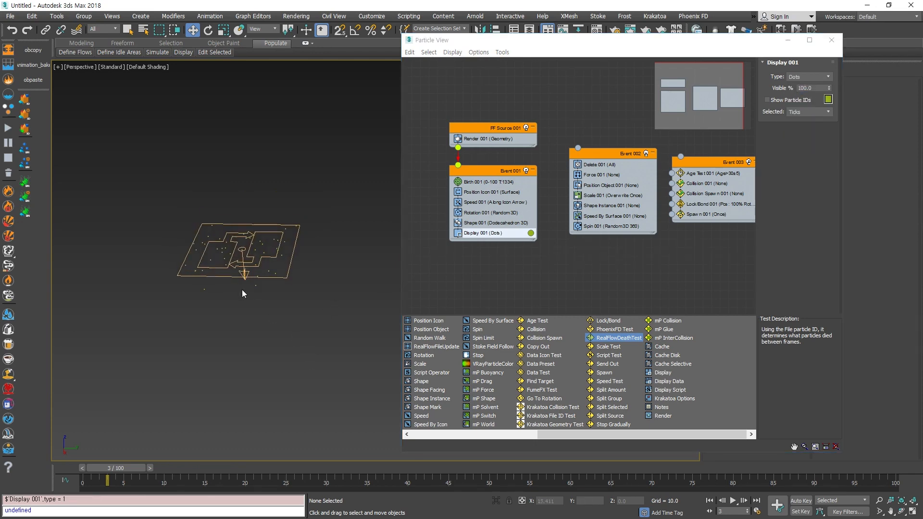
Step: Scrub the animation from the start to frame 100 and examine how the particles spread from the emitter
{"action": "left_click_drag", "start_coordinate": [113, 465], "coordinate": [619, 445]}
{"action": "key", "text": "w"}
{"action": "scroll", "coordinate": [205, 253], "scroll_direction": "down", "scroll_amount": 5}
{"action": "middle_click_drag", "start_coordinate": [223, 273], "coordinate": [221, 251], "text": "alt"}
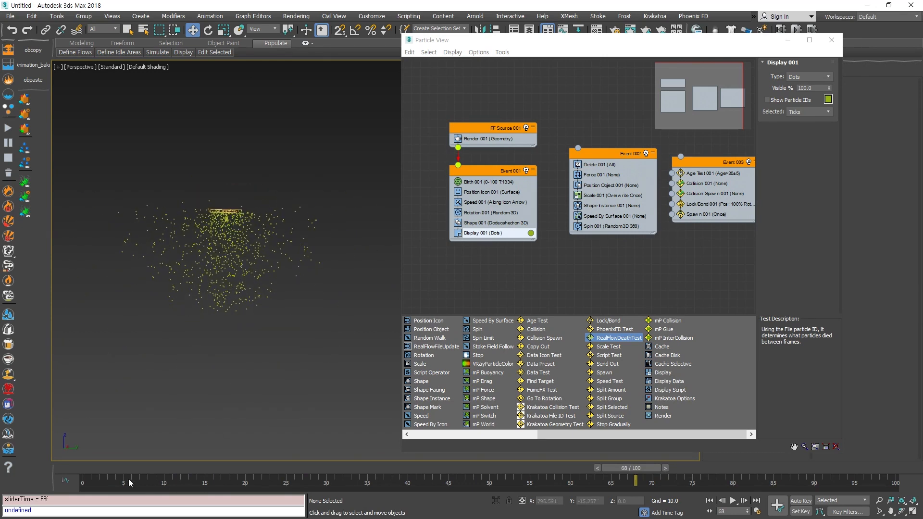
{"action": "left_click", "coordinate": [74, 469]}
{"action": "left_click_drag", "start_coordinate": [111, 469], "coordinate": [912, 475]}
{"action": "key", "text": "w"}
{"action": "middle_click_drag", "start_coordinate": [265, 327], "coordinate": [237, 330]}
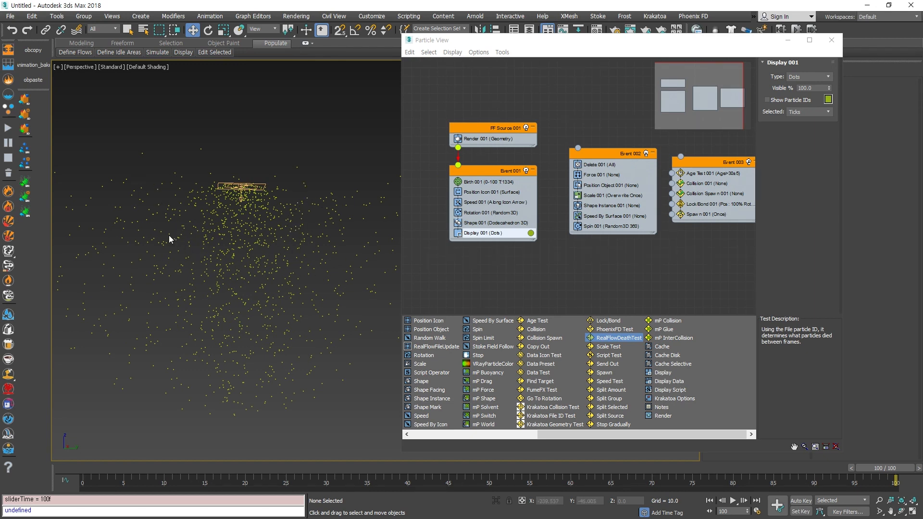
{"action": "scroll", "coordinate": [271, 280], "scroll_direction": "down", "scroll_amount": 5}
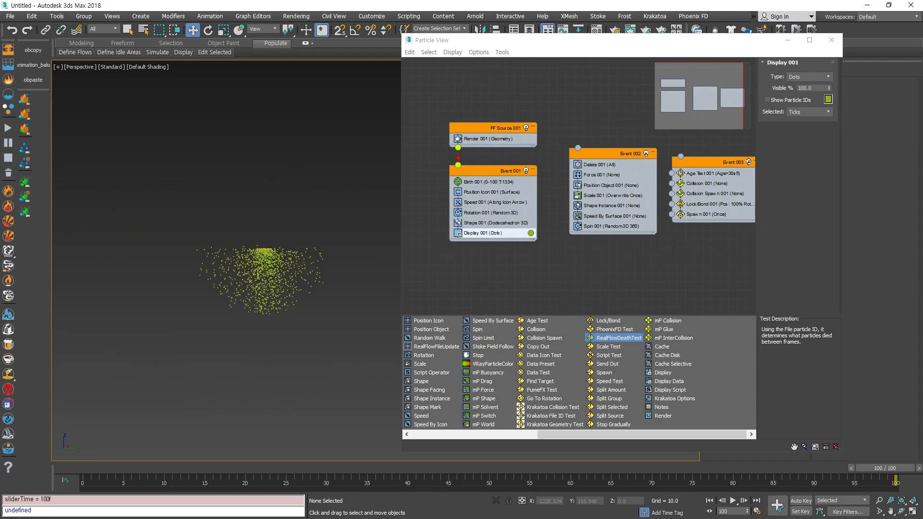
{"action": "scroll", "coordinate": [298, 249], "scroll_direction": "up", "scroll_amount": 3}
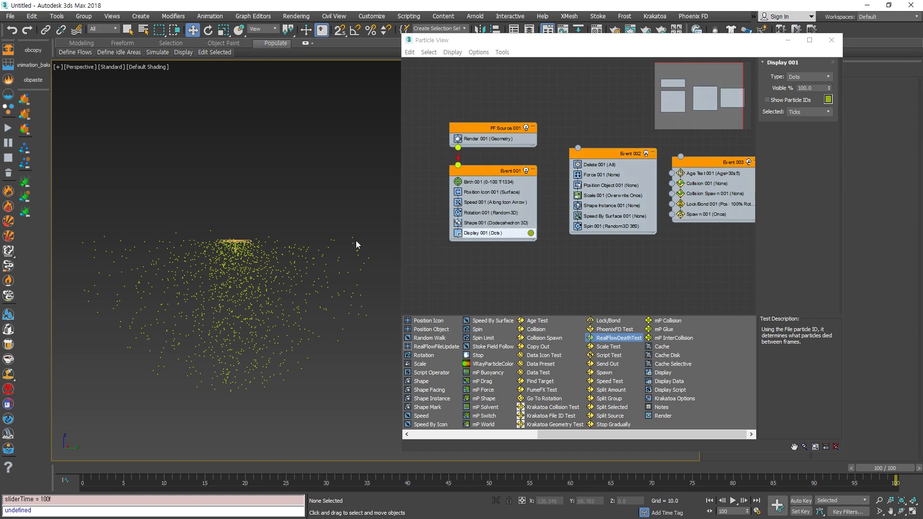
Step: Move the Delete operator from Event 002 into Event 001, directly above its Display operator
{"action": "left_click", "coordinate": [602, 164]}
{"action": "left_click_drag", "start_coordinate": [604, 166], "coordinate": [472, 238]}
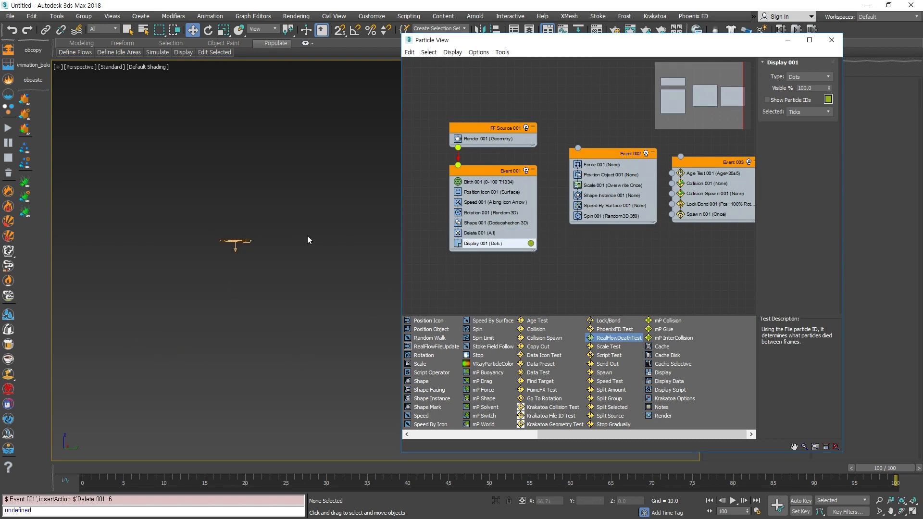
{"action": "left_click_drag", "start_coordinate": [99, 179], "coordinate": [290, 357]}
{"action": "left_click", "coordinate": [174, 270]}
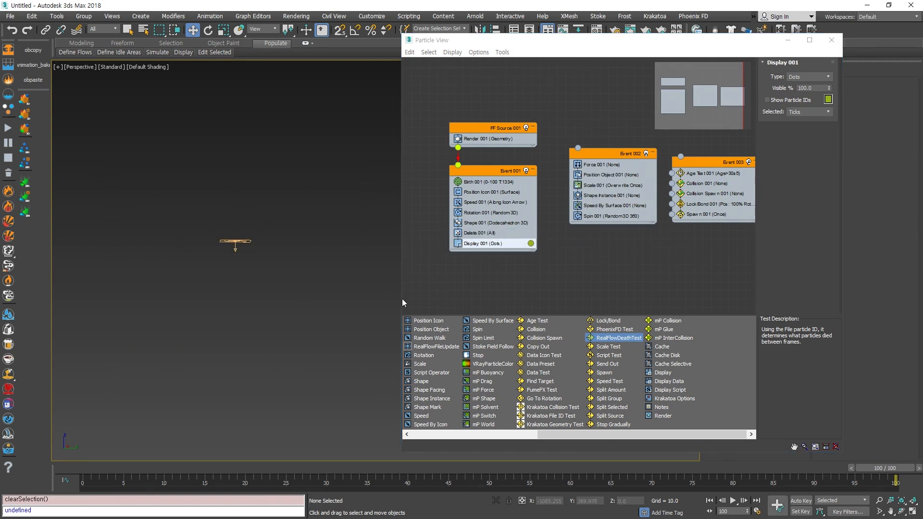
Step: Set the Delete operator to remove particles By Particle Age with a Variation of 0
{"action": "left_click", "coordinate": [483, 234]}
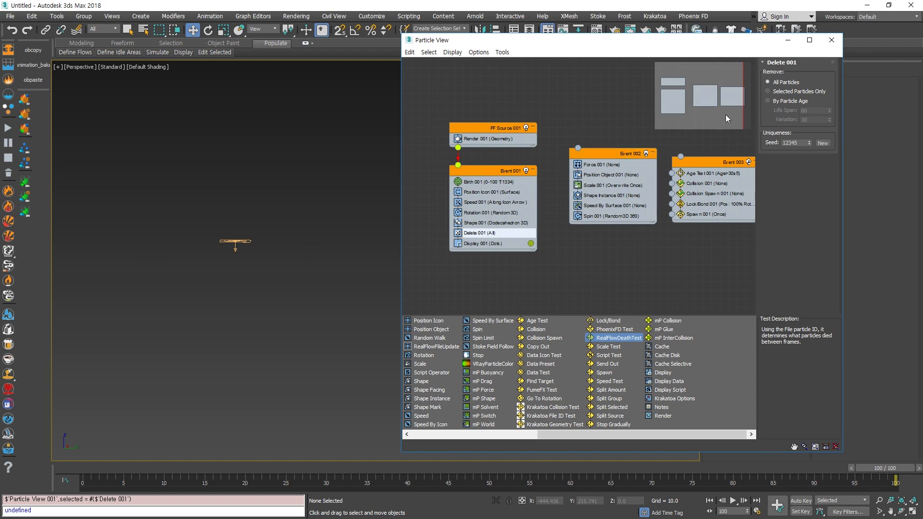
{"action": "left_click", "coordinate": [769, 102]}
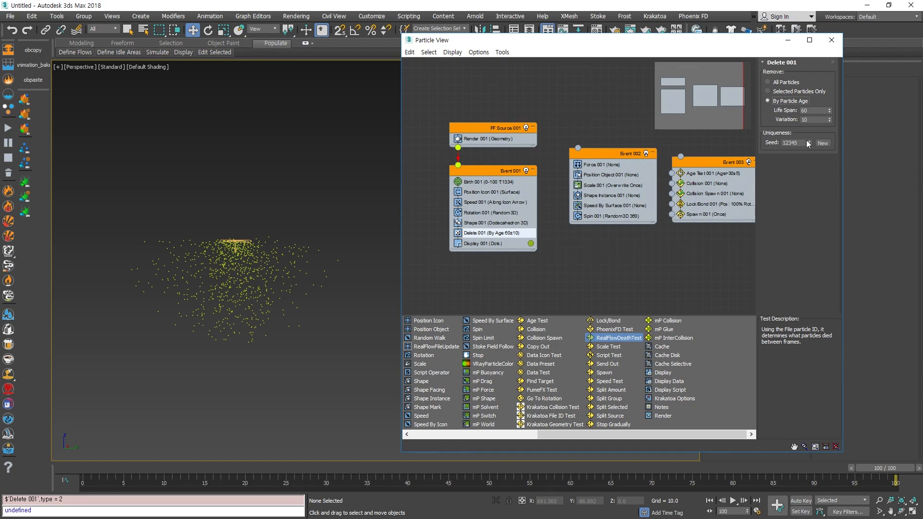
{"action": "right_click", "coordinate": [830, 119]}
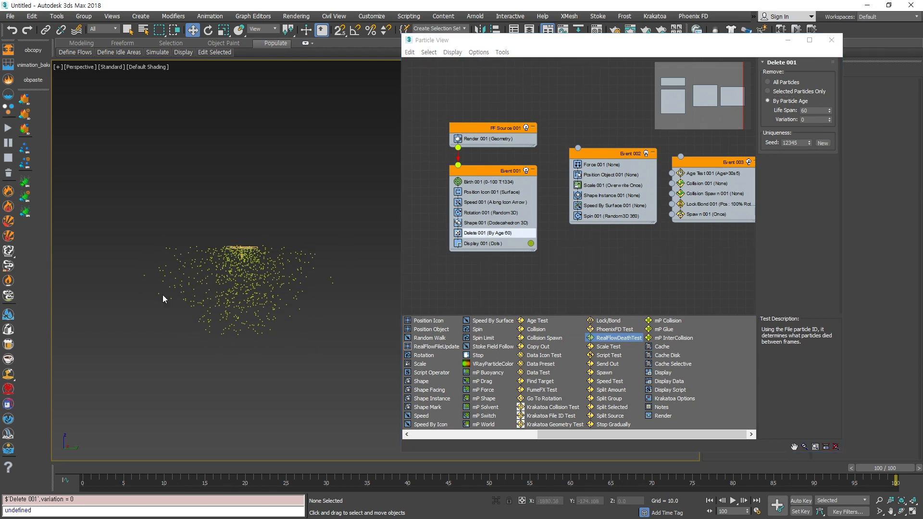
Step: Scrub the animation from the early frames through frame 60 to frame 80 to check when particles get deleted
{"action": "left_click_drag", "start_coordinate": [404, 470], "coordinate": [151, 454]}
{"action": "left_click_drag", "start_coordinate": [94, 470], "coordinate": [591, 472]}
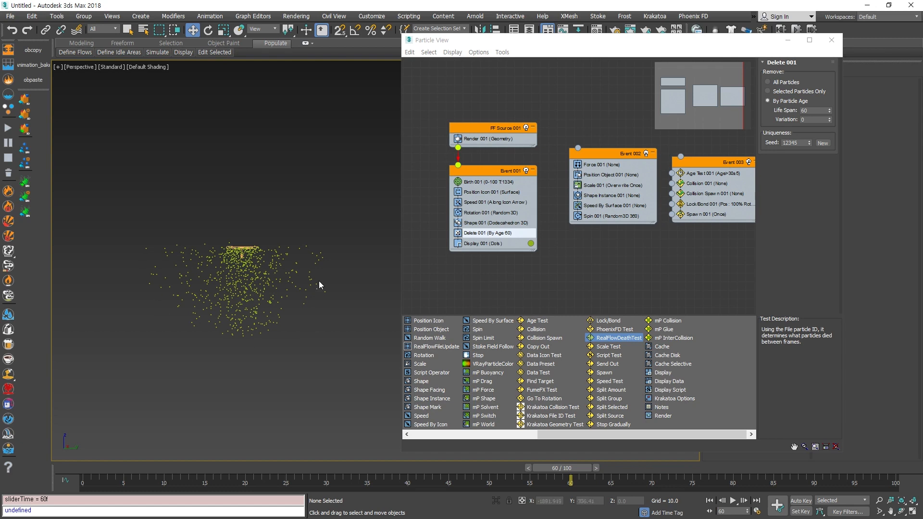
{"action": "left_click_drag", "start_coordinate": [546, 468], "coordinate": [721, 470]}
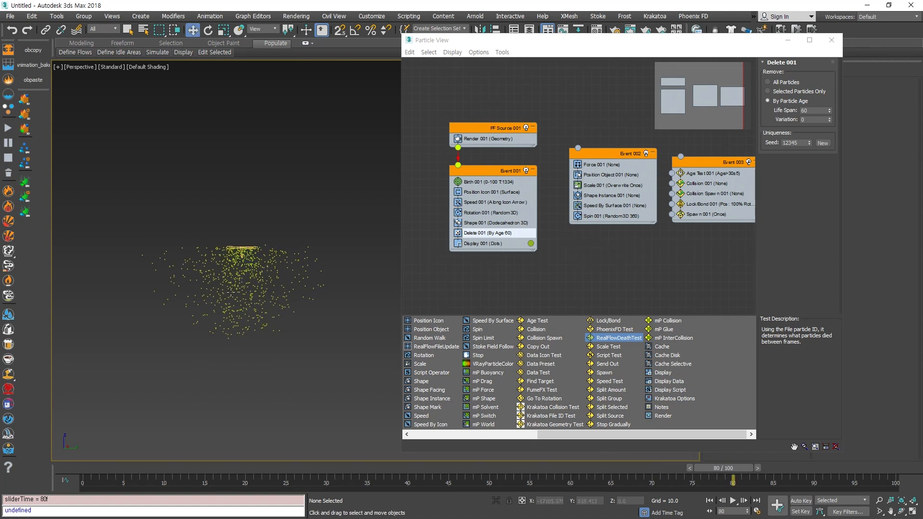
Step: Set the Delete operator's Life Span to 35 and scrub between frames 88 and 79 to check the particles
{"action": "left_click", "coordinate": [829, 113]}
{"action": "left_click_drag", "start_coordinate": [829, 114], "coordinate": [830, 120]}
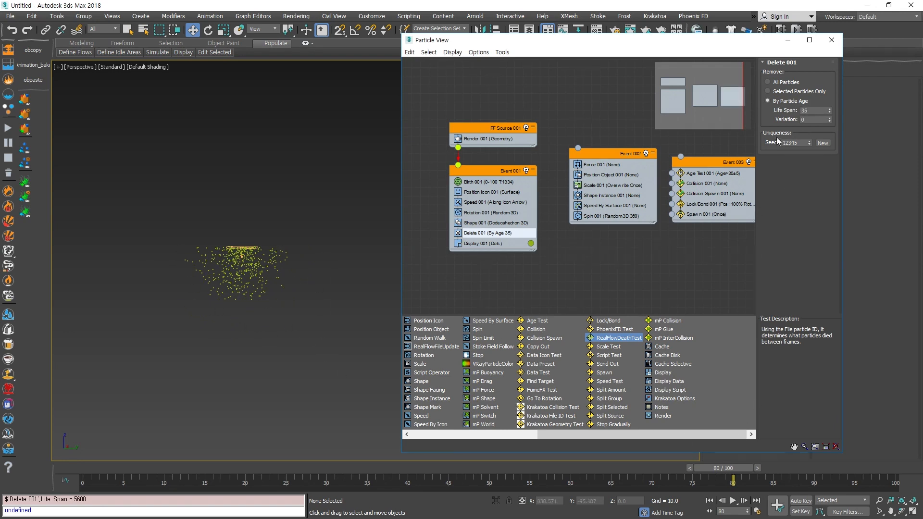
{"action": "left_click_drag", "start_coordinate": [726, 466], "coordinate": [805, 427]}
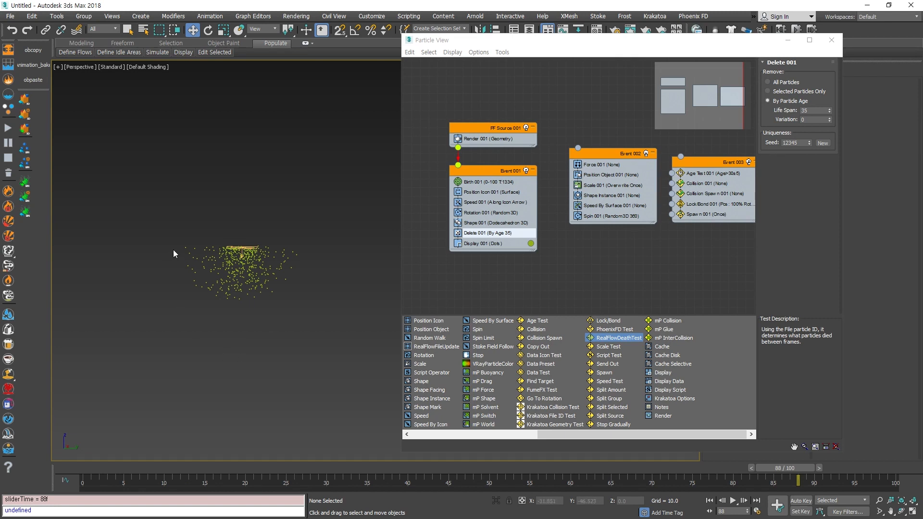
{"action": "left_click_drag", "start_coordinate": [784, 467], "coordinate": [716, 454]}
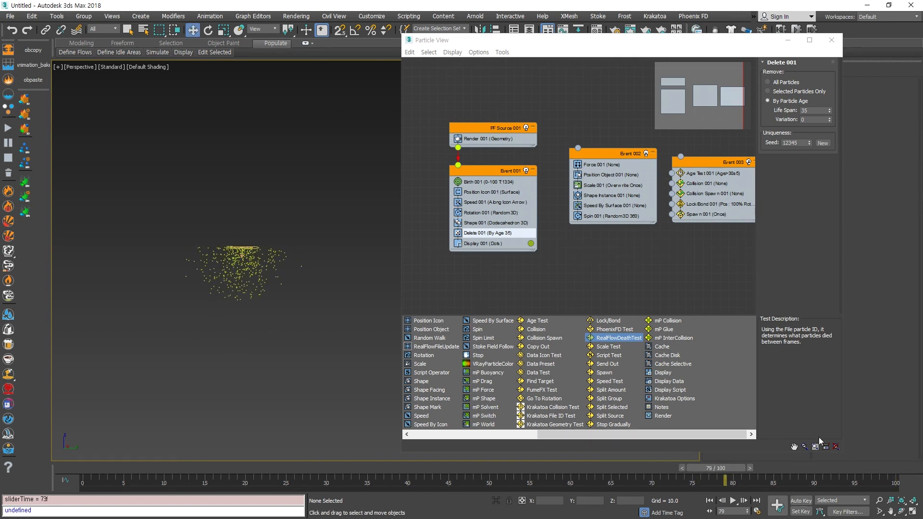
Step: Set the Delete operator's Variation to 10 and scrub the animation back to frame 23
{"action": "left_click_drag", "start_coordinate": [828, 120], "coordinate": [829, 102]}
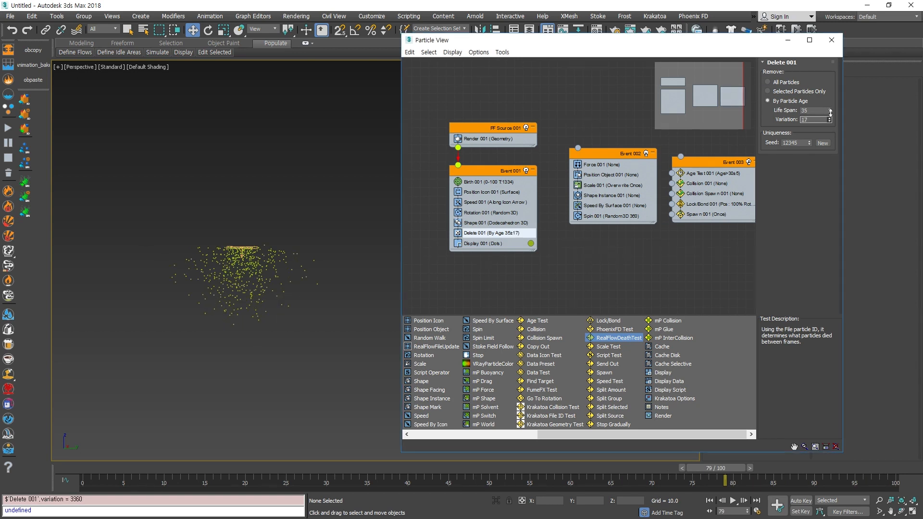
{"action": "left_click_drag", "start_coordinate": [829, 117], "coordinate": [830, 115]}
{"action": "left_click_drag", "start_coordinate": [703, 468], "coordinate": [262, 419]}
{"action": "key", "text": "w"}
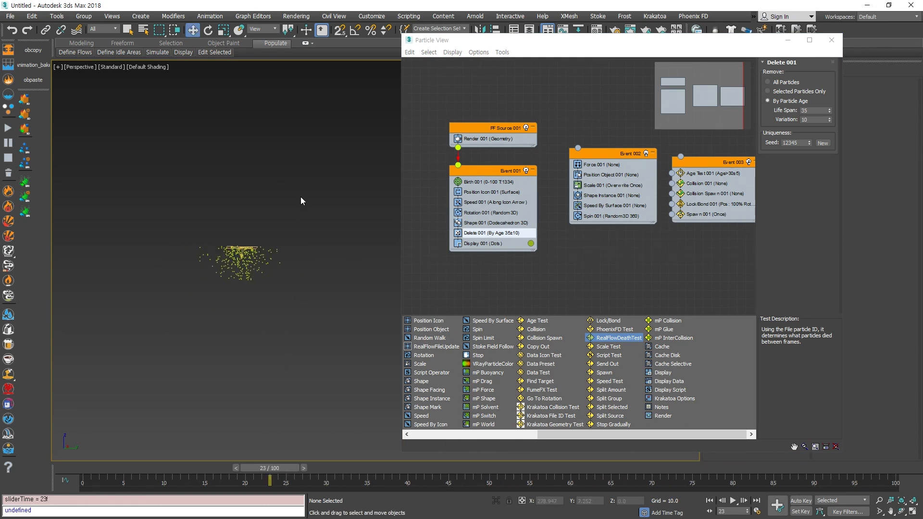
Step: Select the PF Source emitter in the viewport and enter its Particle selection level
{"action": "left_click", "coordinate": [561, 256]}
{"action": "left_click", "coordinate": [475, 234]}
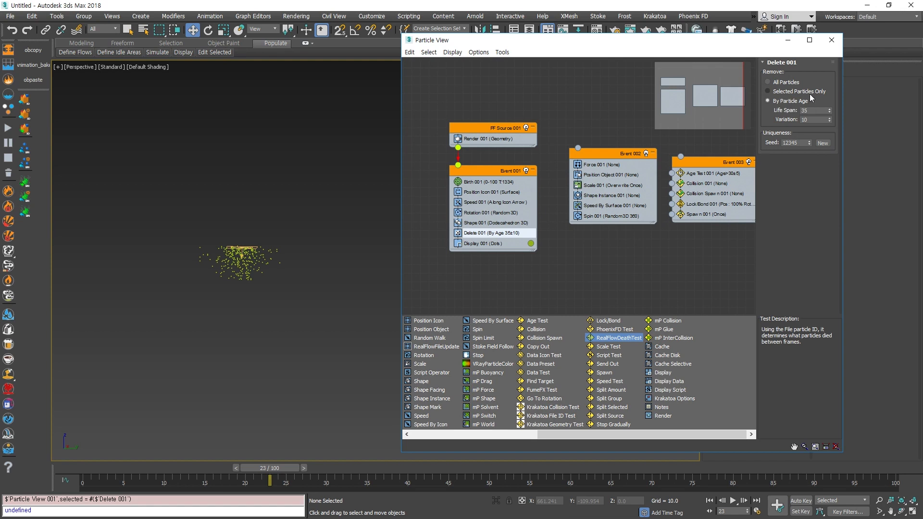
{"action": "left_click_drag", "start_coordinate": [601, 39], "coordinate": [501, 47]}
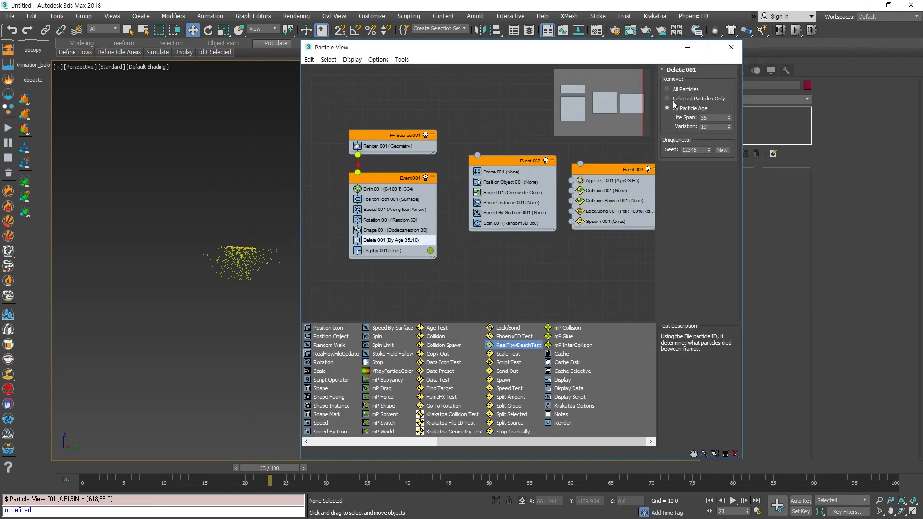
{"action": "middle_click_drag", "start_coordinate": [234, 348], "coordinate": [188, 345]}
{"action": "scroll", "coordinate": [183, 275], "scroll_direction": "up", "scroll_amount": 4}
{"action": "scroll", "coordinate": [198, 287], "scroll_direction": "down", "scroll_amount": 2}
{"action": "left_click_drag", "start_coordinate": [250, 323], "coordinate": [137, 260]}
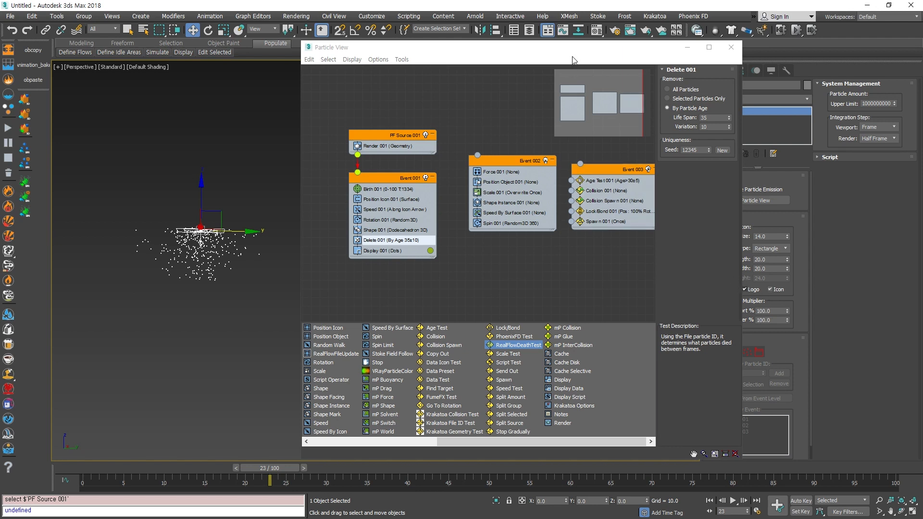
{"action": "left_click_drag", "start_coordinate": [580, 49], "coordinate": [559, 49]}
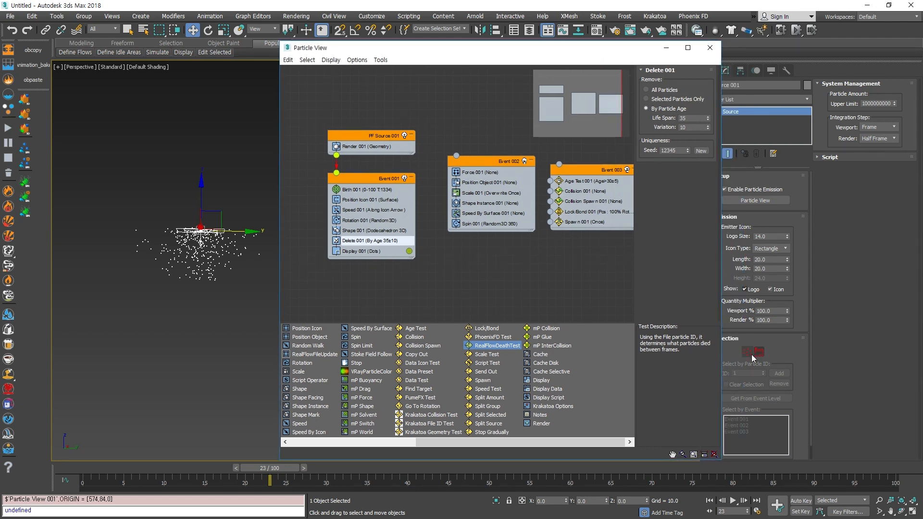
{"action": "left_click", "coordinate": [747, 353]}
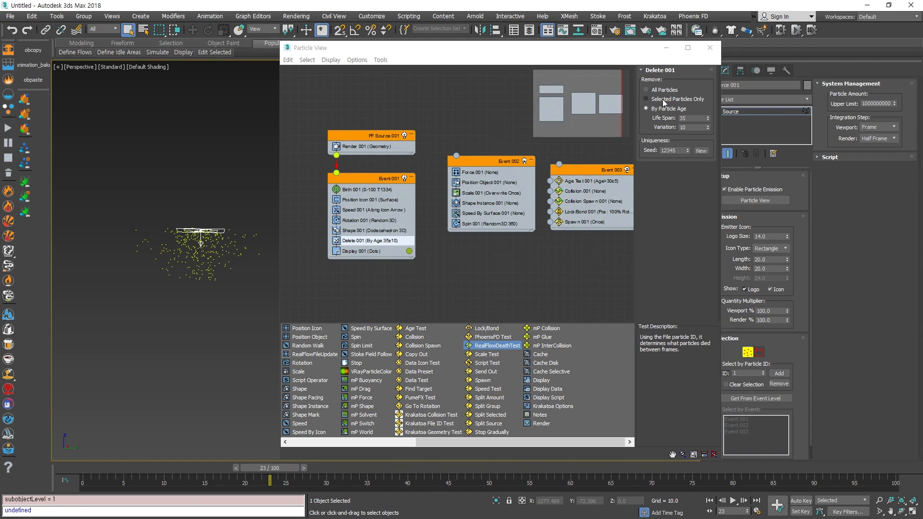
Step: Set the Delete operator to remove Selected Particles Only, region-select some particles, and scrub to frame 100
{"action": "left_click", "coordinate": [646, 99]}
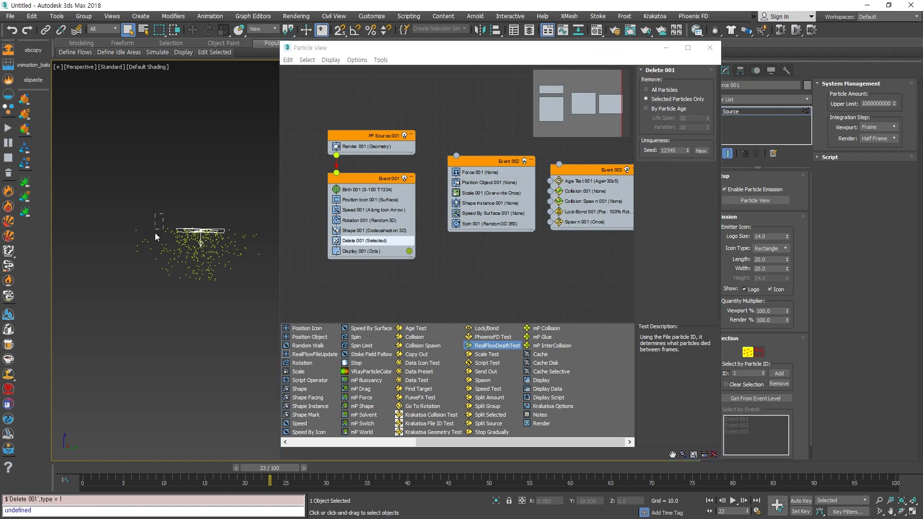
{"action": "left_click_drag", "start_coordinate": [129, 272], "coordinate": [131, 274]}
{"action": "left_click_drag", "start_coordinate": [207, 288], "coordinate": [207, 293]}
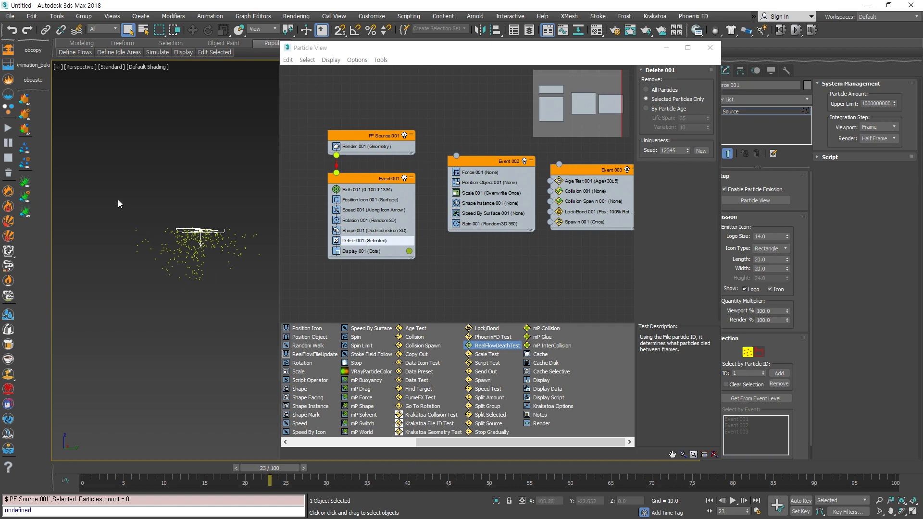
{"action": "left_click_drag", "start_coordinate": [140, 243], "coordinate": [197, 289]}
{"action": "left_click_drag", "start_coordinate": [189, 467], "coordinate": [903, 456]}
{"action": "scroll", "coordinate": [166, 334], "scroll_direction": "down", "scroll_amount": 3}
{"action": "scroll", "coordinate": [146, 303], "scroll_direction": "up", "scroll_amount": 1}
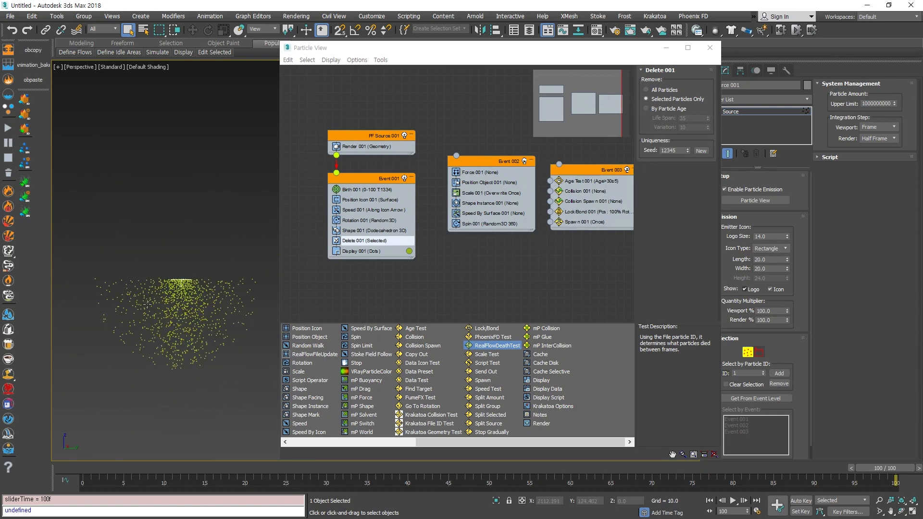
Step: Region-select several rectangular patches of the particle spray and scrub the animation from the start to frame 100
{"action": "left_click_drag", "start_coordinate": [94, 273], "coordinate": [117, 363]}
{"action": "left_click_drag", "start_coordinate": [195, 405], "coordinate": [164, 319]}
{"action": "left_click_drag", "start_coordinate": [160, 376], "coordinate": [135, 330]}
{"action": "left_click_drag", "start_coordinate": [199, 373], "coordinate": [187, 291]}
{"action": "left_click_drag", "start_coordinate": [72, 469], "coordinate": [903, 463]}
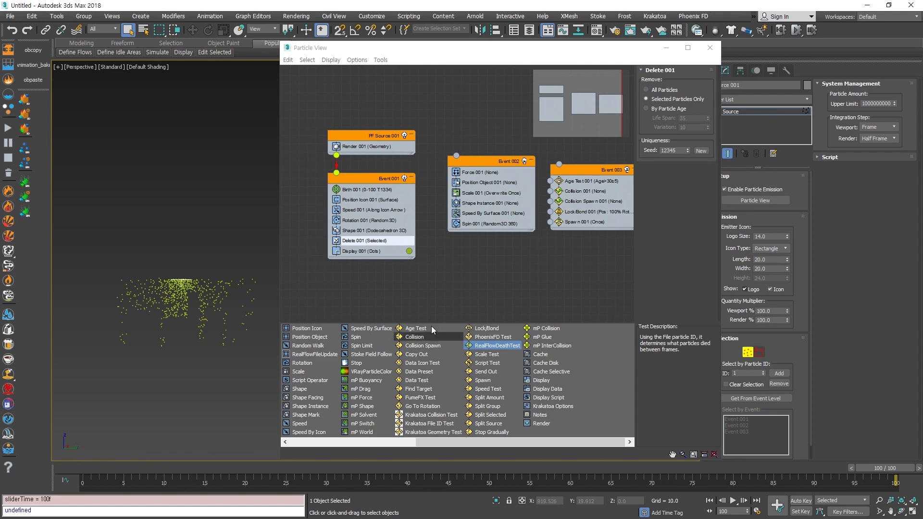
Step: Clear the particle selection and scrub the animation through to frame 100
{"action": "left_click", "coordinate": [224, 385]}
{"action": "left_click_drag", "start_coordinate": [231, 419], "coordinate": [154, 410]}
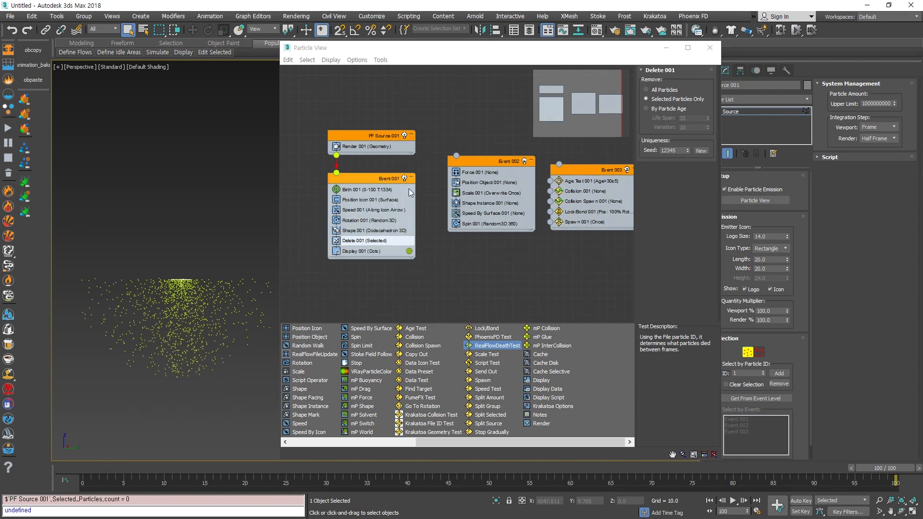
{"action": "middle_click_drag", "start_coordinate": [185, 339], "coordinate": [168, 299]}
{"action": "scroll", "coordinate": [166, 303], "scroll_direction": "down", "scroll_amount": 2}
{"action": "scroll", "coordinate": [173, 309], "scroll_direction": "up", "scroll_amount": 2}
{"action": "scroll", "coordinate": [173, 309], "scroll_direction": "down", "scroll_amount": 2}
{"action": "left_click_drag", "start_coordinate": [193, 467], "coordinate": [886, 459]}
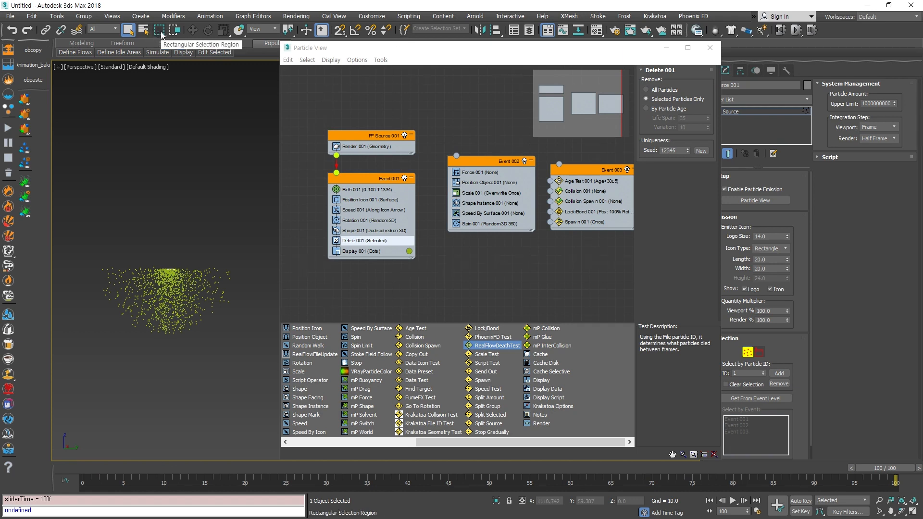
Step: Switch to the Fence Selection Region, outline an irregular star-like group of particles, and scrub the animation to frame 95
{"action": "left_click_drag", "start_coordinate": [161, 32], "coordinate": [161, 51]}
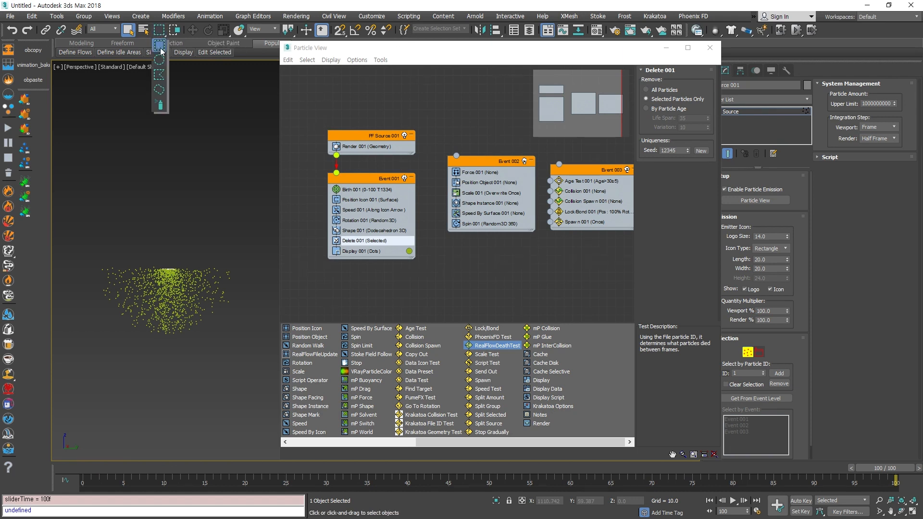
{"action": "left_click", "coordinate": [160, 75]}
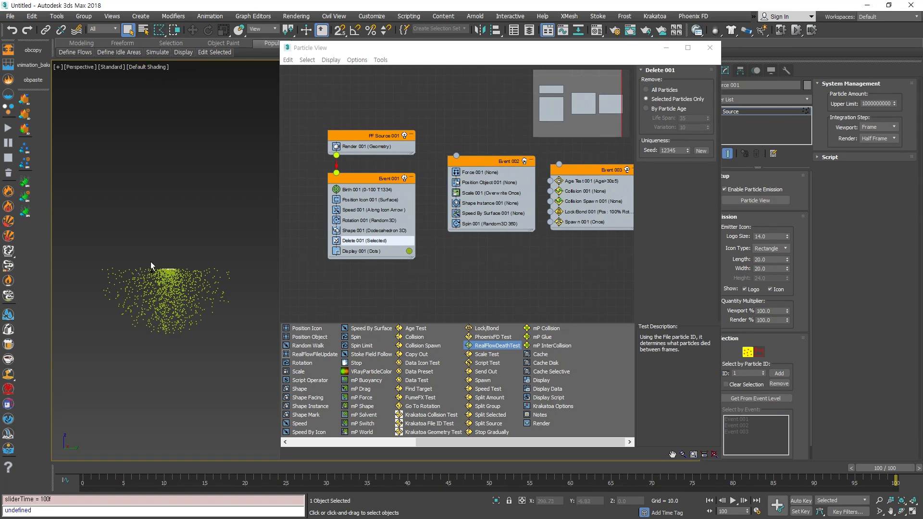
{"action": "left_click_drag", "start_coordinate": [151, 259], "coordinate": [73, 273]}
{"action": "left_click", "coordinate": [86, 328]}
{"action": "left_click", "coordinate": [149, 296]}
{"action": "left_click", "coordinate": [137, 374]}
{"action": "left_click", "coordinate": [165, 295]}
{"action": "left_click", "coordinate": [237, 275]}
{"action": "double_click", "coordinate": [171, 241]}
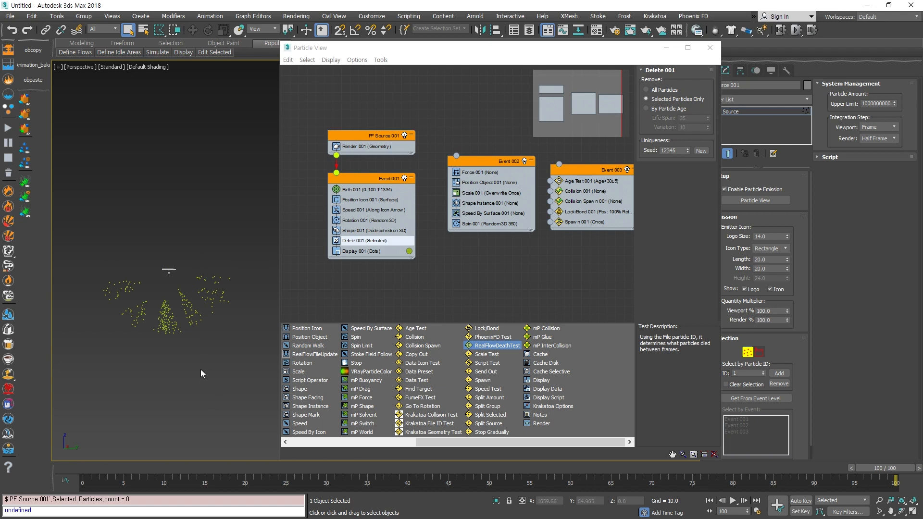
{"action": "mouse_move", "coordinate": [179, 468]}
{"action": "left_mouse_down"}
{"action": "mouse_move", "coordinate": [92, 467]}
{"action": "mouse_move", "coordinate": [451, 455]}
{"action": "mouse_move", "coordinate": [794, 428]}
{"action": "mouse_move", "coordinate": [269, 449]}
{"action": "mouse_move", "coordinate": [819, 421]}
{"action": "mouse_move", "coordinate": [791, 424]}
{"action": "left_mouse_up"}
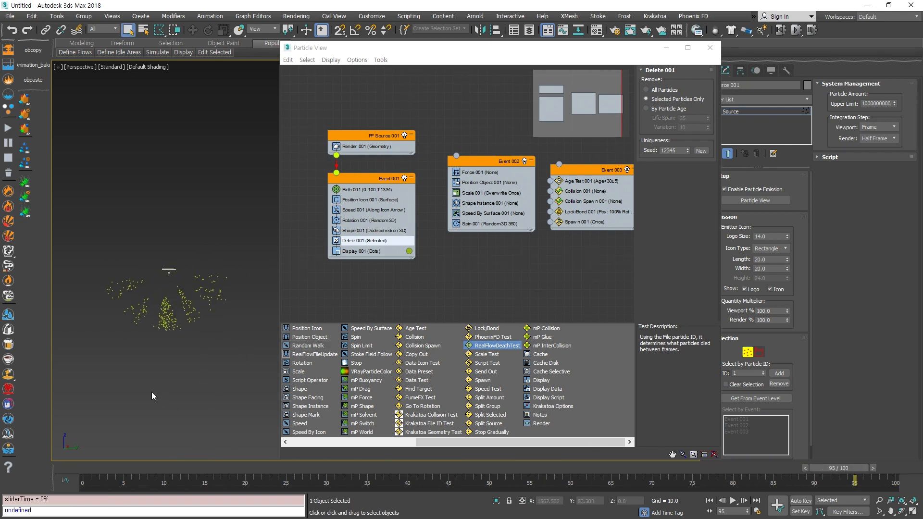
Step: Clear the selection, fence-select the lower outer particles with a zigzag outline, and scrub to frame 100
{"action": "left_click", "coordinate": [152, 393]}
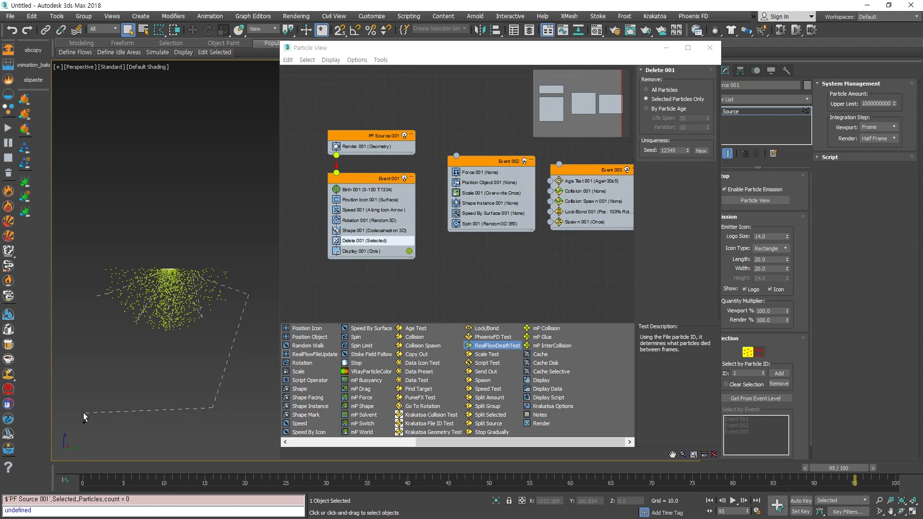
{"action": "left_click_drag", "start_coordinate": [88, 298], "coordinate": [86, 309]}
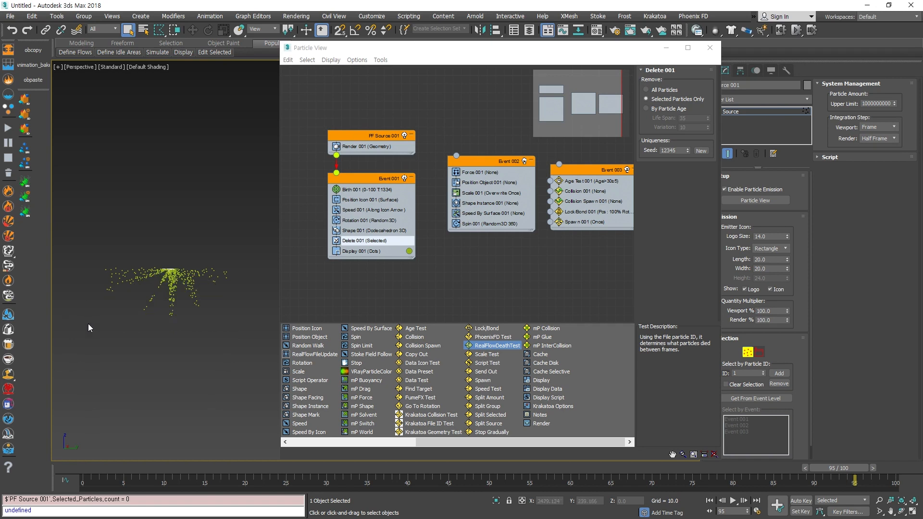
{"action": "left_click_drag", "start_coordinate": [158, 464], "coordinate": [898, 415]}
{"action": "left_click_drag", "start_coordinate": [166, 262], "coordinate": [115, 278]}
{"action": "mouse_move", "coordinate": [87, 247]}
{"action": "left_mouse_down"}
{"action": "mouse_move", "coordinate": [194, 243]}
{"action": "mouse_move", "coordinate": [220, 280]}
{"action": "left_mouse_up"}
{"action": "mouse_move", "coordinate": [346, 468]}
{"action": "left_mouse_down"}
{"action": "mouse_move", "coordinate": [82, 468]}
{"action": "mouse_move", "coordinate": [910, 416]}
{"action": "mouse_move", "coordinate": [1, 440]}
{"action": "mouse_move", "coordinate": [908, 422]}
{"action": "mouse_move", "coordinate": [5, 439]}
{"action": "mouse_move", "coordinate": [382, 415]}
{"action": "mouse_move", "coordinate": [180, 341]}
{"action": "left_mouse_up"}
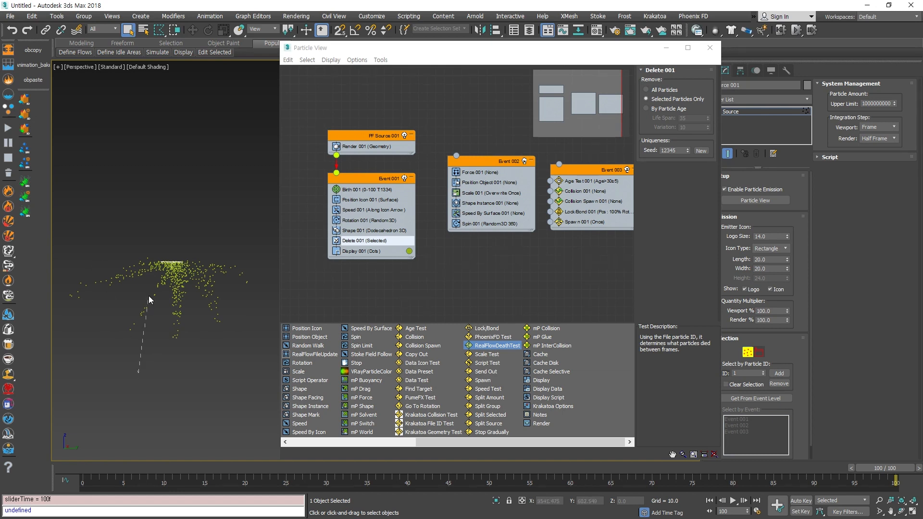
Step: Replace the selection with a fence around the outer particles, leaving out the centre, and clear that selection
{"action": "mouse_move", "coordinate": [169, 371]}
{"action": "left_mouse_down"}
{"action": "mouse_move", "coordinate": [148, 399]}
{"action": "mouse_move", "coordinate": [174, 407]}
{"action": "left_mouse_up"}
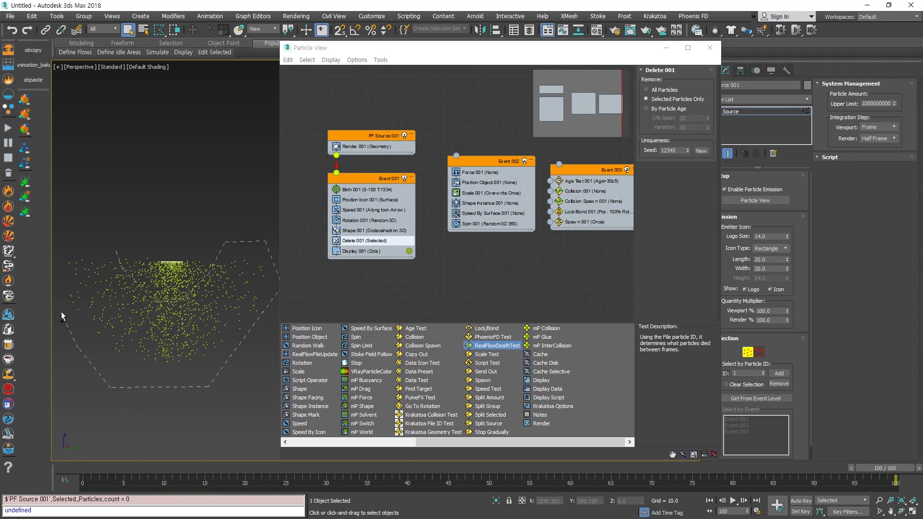
{"action": "left_click_drag", "start_coordinate": [114, 226], "coordinate": [113, 227]}
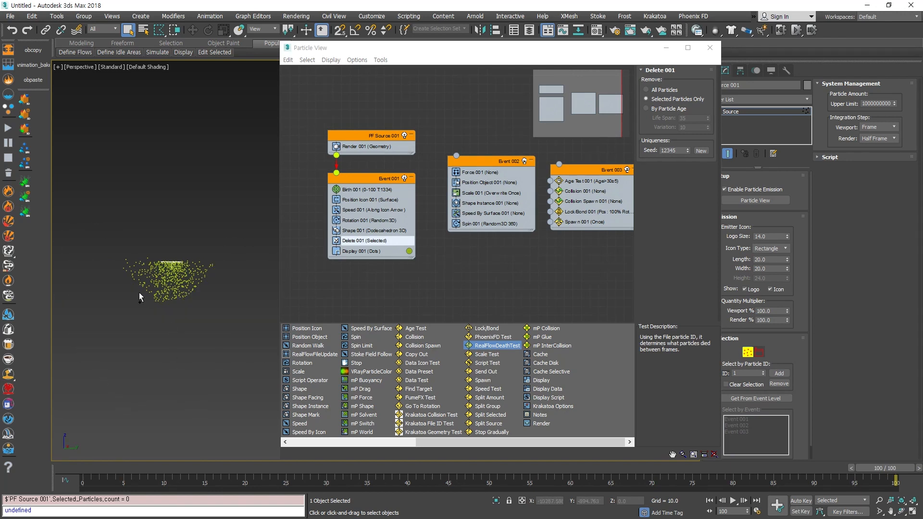
{"action": "left_click_drag", "start_coordinate": [135, 275], "coordinate": [147, 306]}
{"action": "left_click_drag", "start_coordinate": [86, 297], "coordinate": [111, 274]}
{"action": "left_click", "coordinate": [154, 358]}
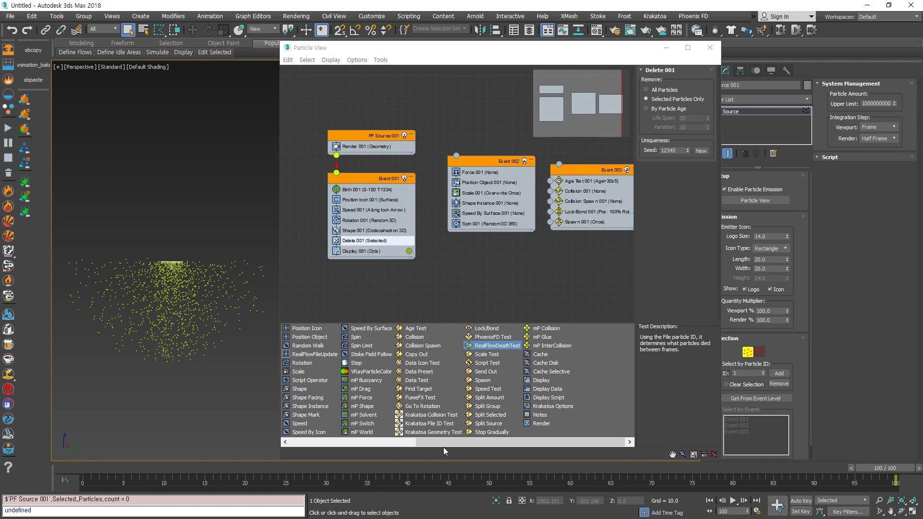
Step: Insert a second Delete operator above Delete 001 in Event 001, By Particle Age with Life Span 30, and scrub to frame 100
{"action": "left_click_drag", "start_coordinate": [415, 441], "coordinate": [378, 238]}
{"action": "left_click", "coordinate": [373, 240]}
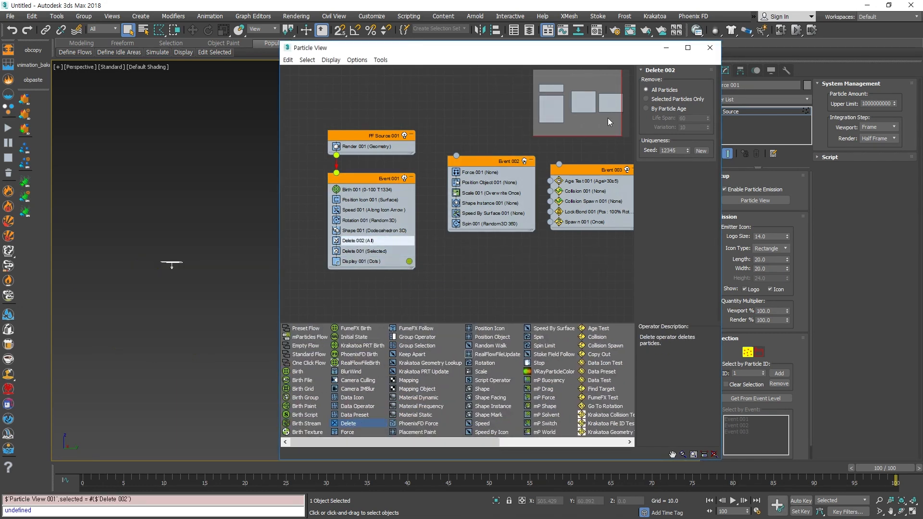
{"action": "left_click", "coordinate": [645, 108]}
{"action": "double_click", "coordinate": [692, 119]}
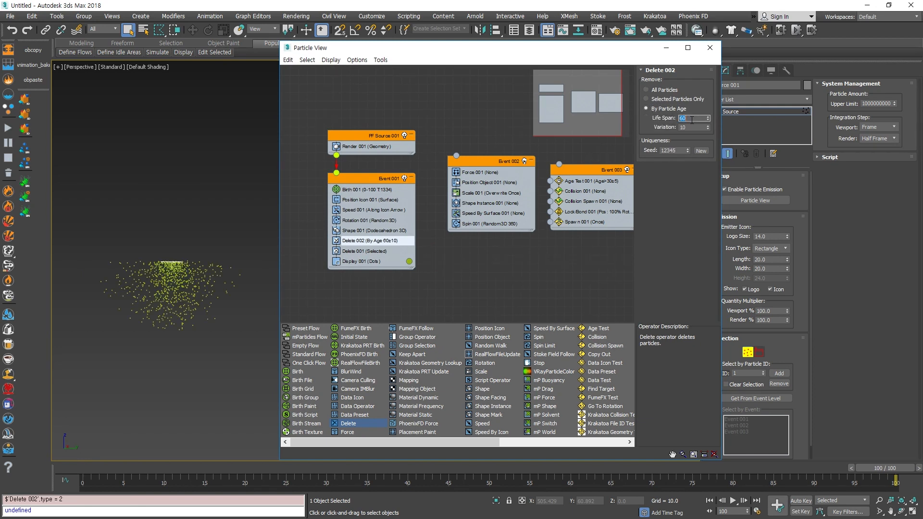
{"action": "key", "text": "Return"}
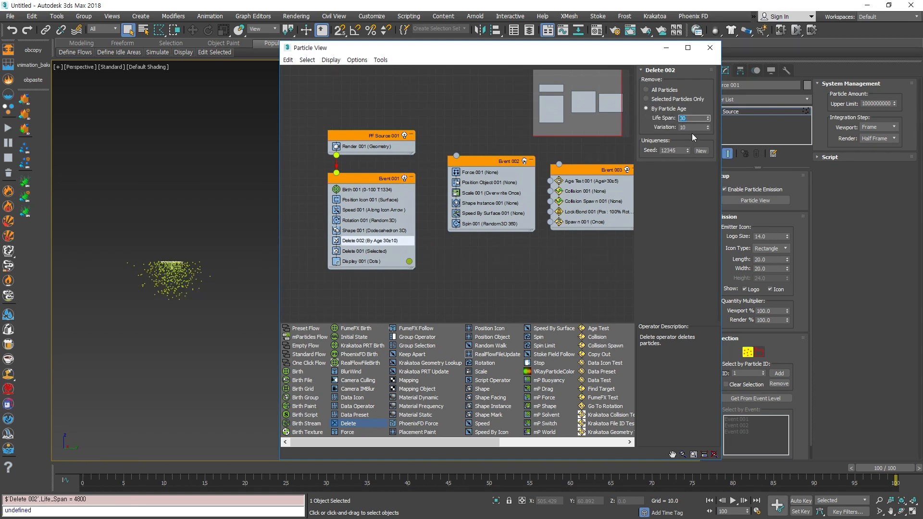
{"action": "left_click_drag", "start_coordinate": [131, 469], "coordinate": [876, 414]}
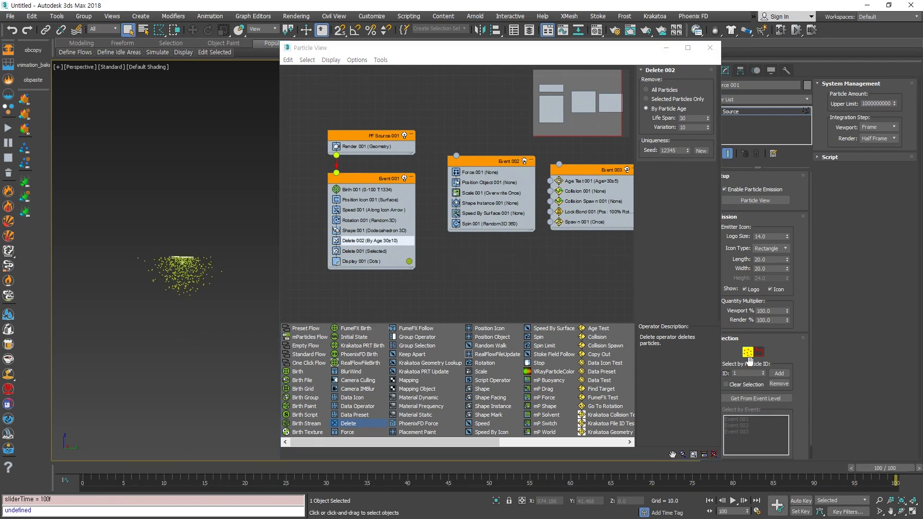
Step: With Delete 001 active, fence-select outer particles in a zigzag and scrub to frames 100 and 42 to check both deletions
{"action": "left_click", "coordinate": [360, 250]}
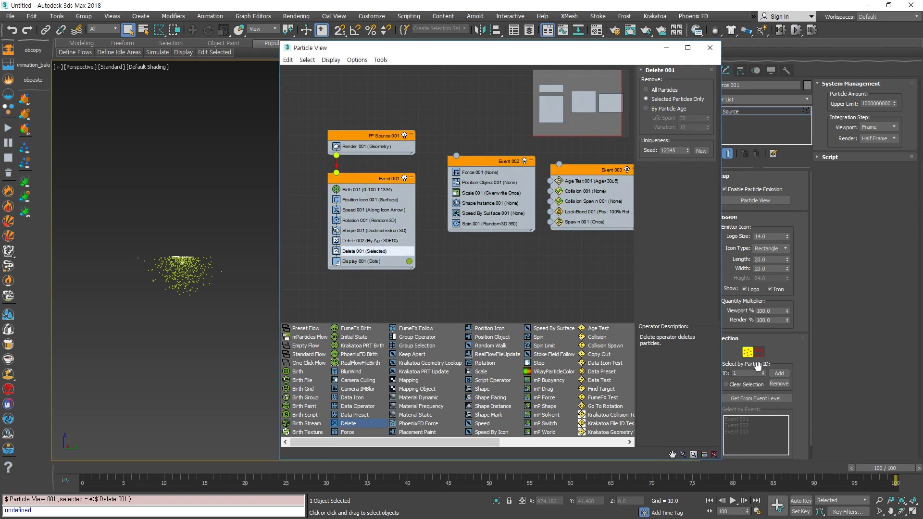
{"action": "mouse_move", "coordinate": [130, 277]}
{"action": "left_mouse_down"}
{"action": "mouse_move", "coordinate": [185, 267]}
{"action": "mouse_move", "coordinate": [184, 301]}
{"action": "left_mouse_up"}
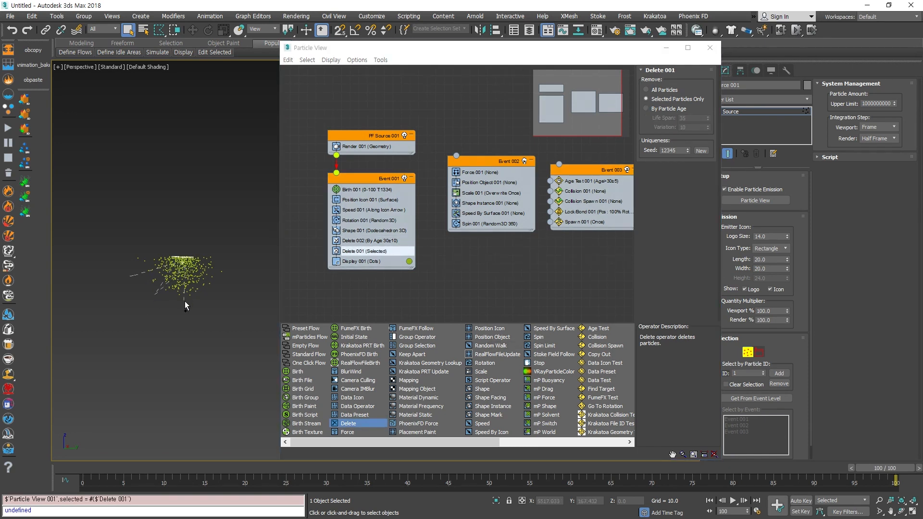
{"action": "left_click_drag", "start_coordinate": [208, 268], "coordinate": [142, 378]}
{"action": "left_click_drag", "start_coordinate": [115, 299], "coordinate": [126, 281]}
{"action": "left_click_drag", "start_coordinate": [717, 468], "coordinate": [887, 486]}
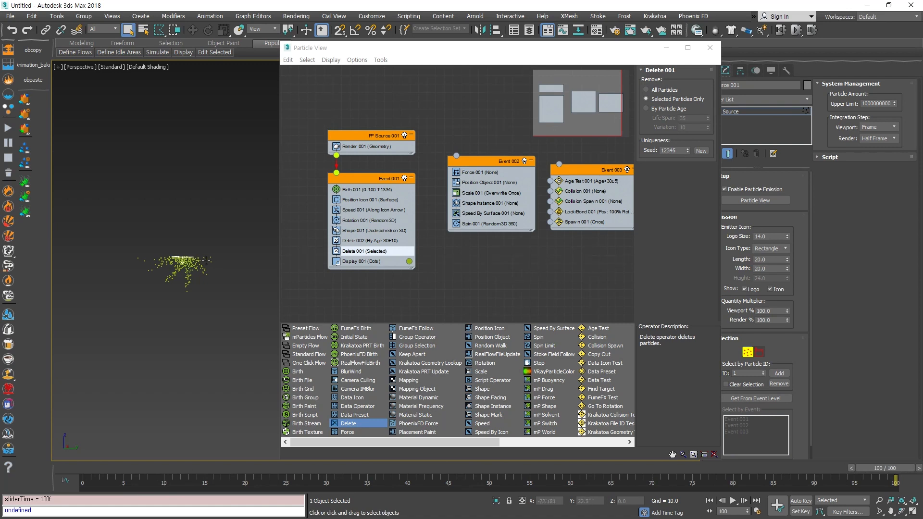
{"action": "left_click_drag", "start_coordinate": [312, 475], "coordinate": [424, 475]}
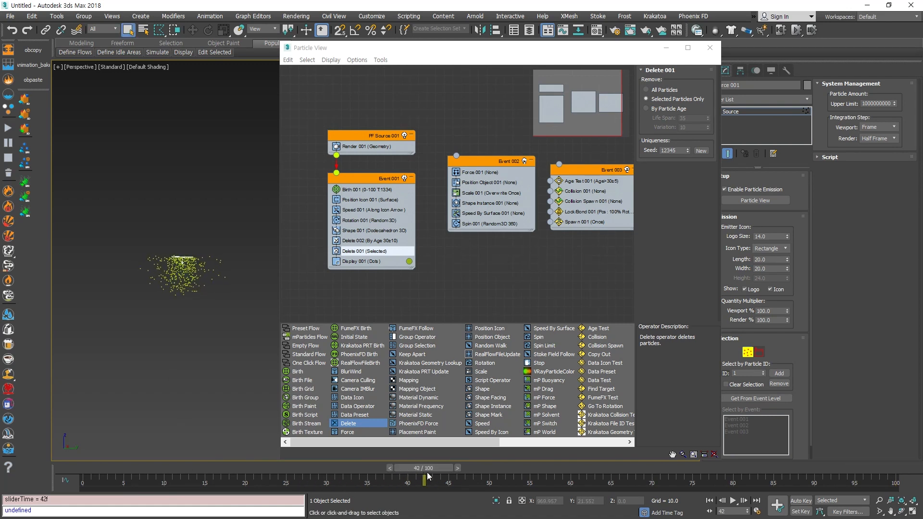
{"action": "scroll", "coordinate": [178, 353], "scroll_direction": "down", "scroll_amount": 2}
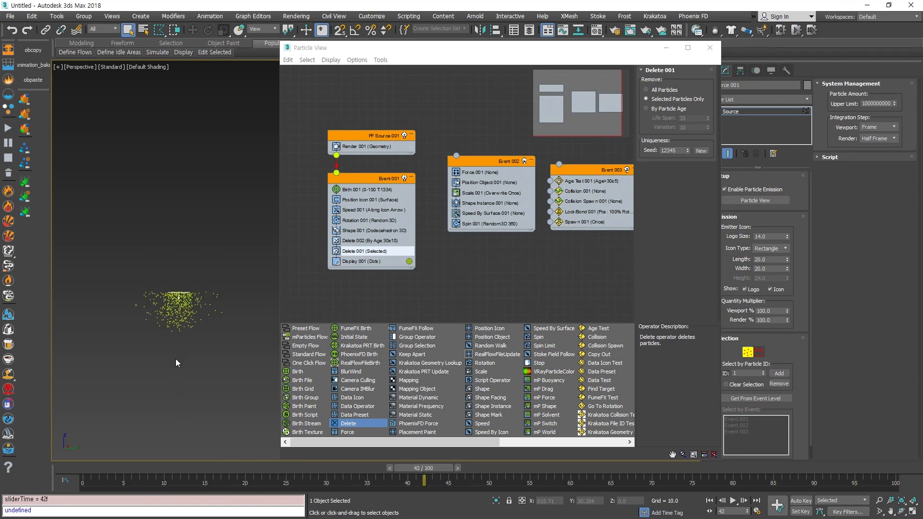
Step: Fence-select more outer particles at frame 42, then scrub to frames 12, 90 and 0 to check the selected-particle deletion
{"action": "mouse_move", "coordinate": [111, 324]}
{"action": "left_mouse_down"}
{"action": "mouse_move", "coordinate": [178, 300]}
{"action": "mouse_move", "coordinate": [160, 334]}
{"action": "left_mouse_up"}
{"action": "left_click_drag", "start_coordinate": [98, 295], "coordinate": [100, 299]}
{"action": "left_click_drag", "start_coordinate": [337, 465], "coordinate": [185, 408]}
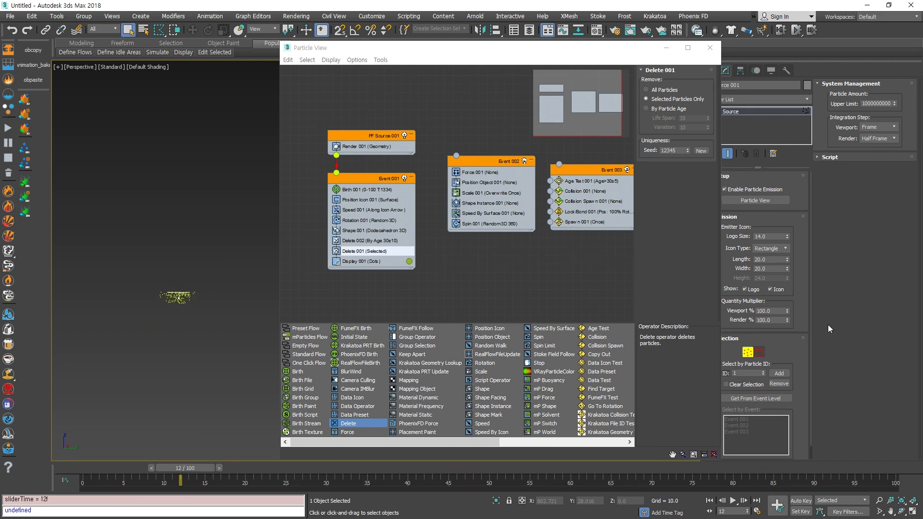
{"action": "left_click_drag", "start_coordinate": [185, 473], "coordinate": [801, 434]}
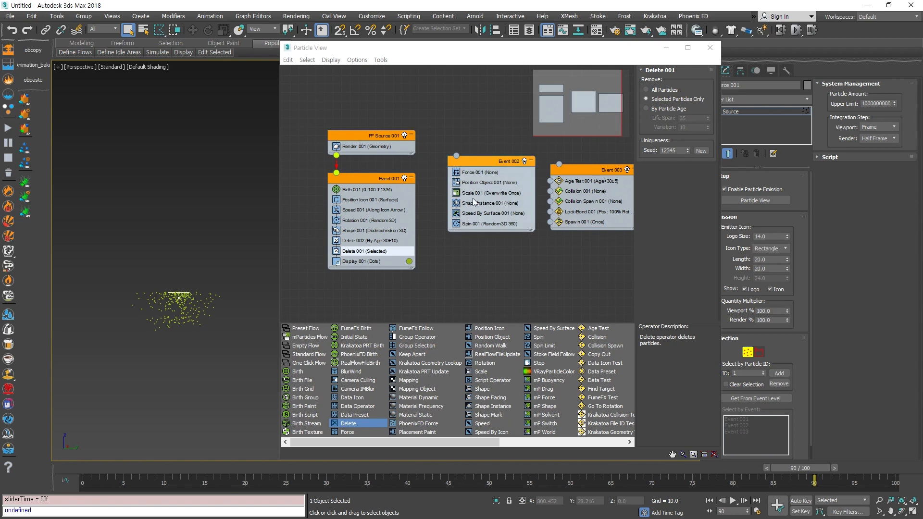
{"action": "left_click", "coordinate": [440, 285]}
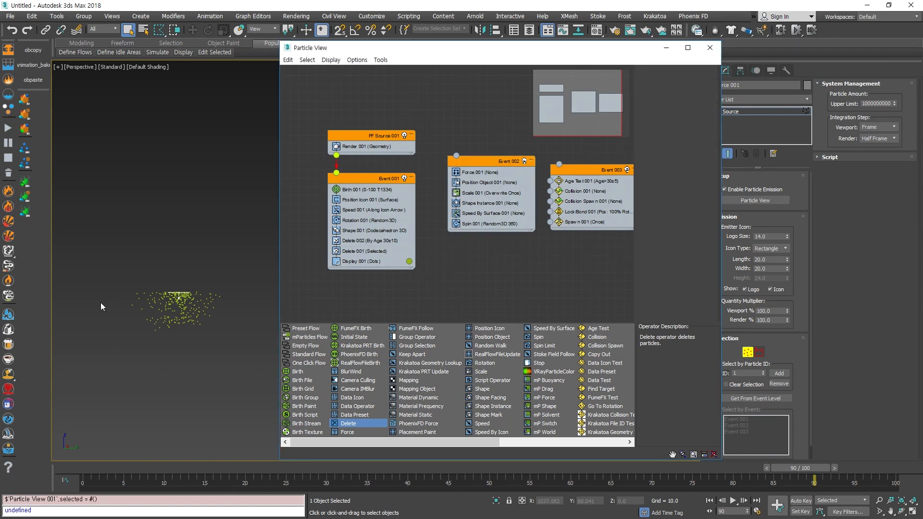
{"action": "left_click_drag", "start_coordinate": [804, 469], "coordinate": [87, 485]}
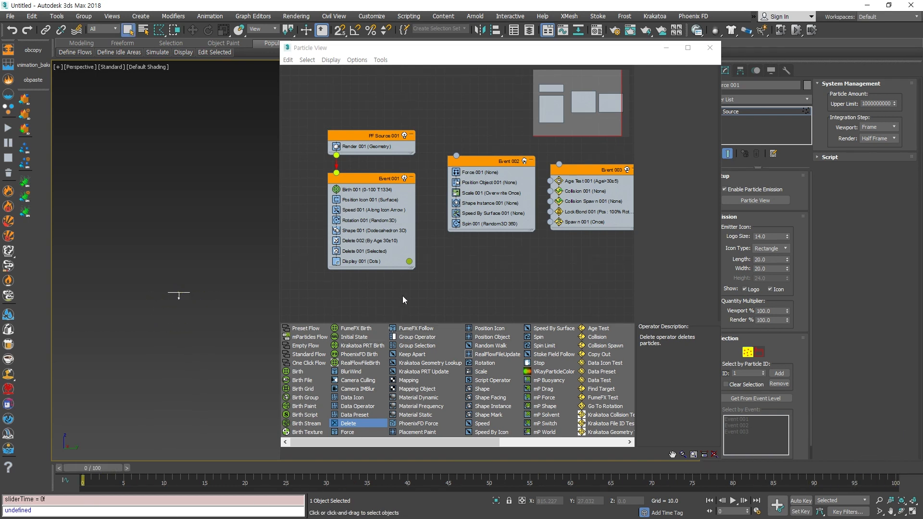
Step: Remove the selected-particles Delete 001 operator from Event 001 and scrub to frame 45
{"action": "left_click", "coordinate": [398, 308]}
{"action": "left_click", "coordinate": [374, 251]}
{"action": "key", "text": "Delete"}
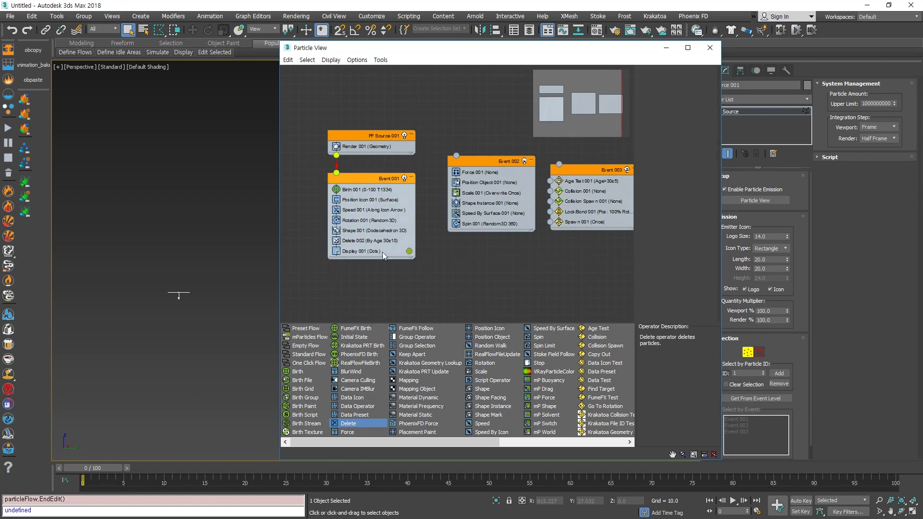
{"action": "left_click_drag", "start_coordinate": [105, 467], "coordinate": [461, 464]}
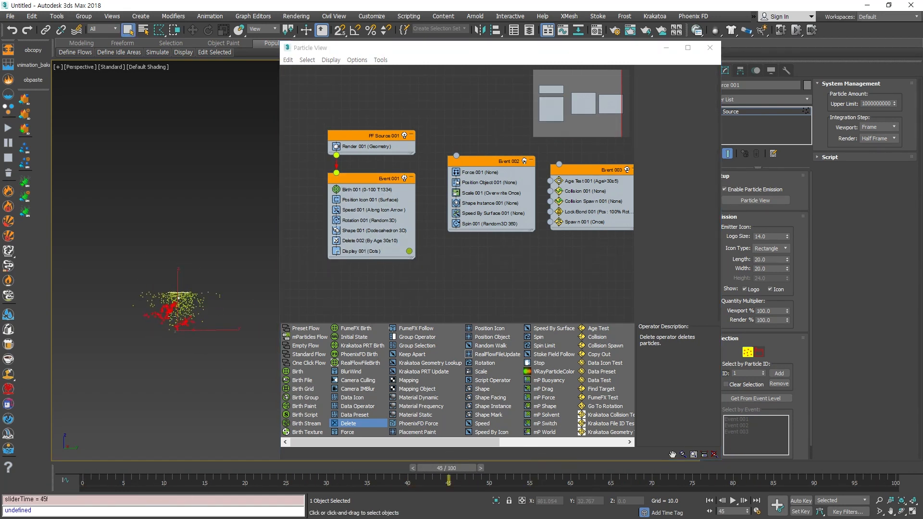
Step: Leave particle selection mode, deselect the particle source, and scrub to frame 91
{"action": "left_click", "coordinate": [754, 355]}
{"action": "left_click", "coordinate": [201, 400]}
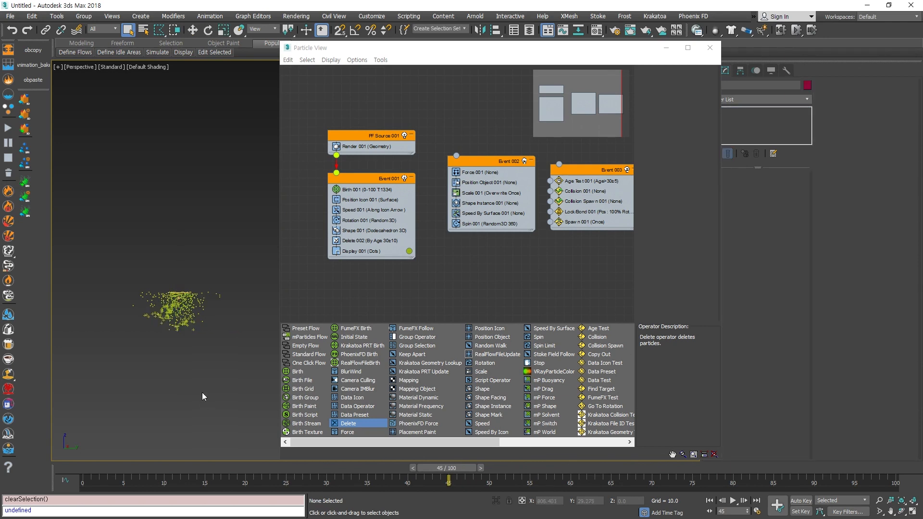
{"action": "left_click_drag", "start_coordinate": [462, 466], "coordinate": [817, 459]}
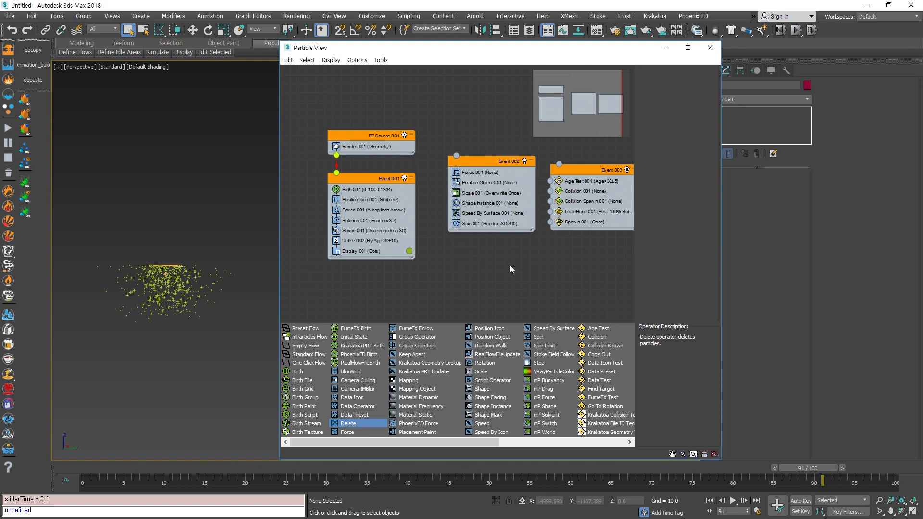
Step: Switch the type in Event 001's Display 001 operator to Ticks and back to Dots
{"action": "left_click", "coordinate": [377, 241]}
{"action": "left_click", "coordinate": [379, 251]}
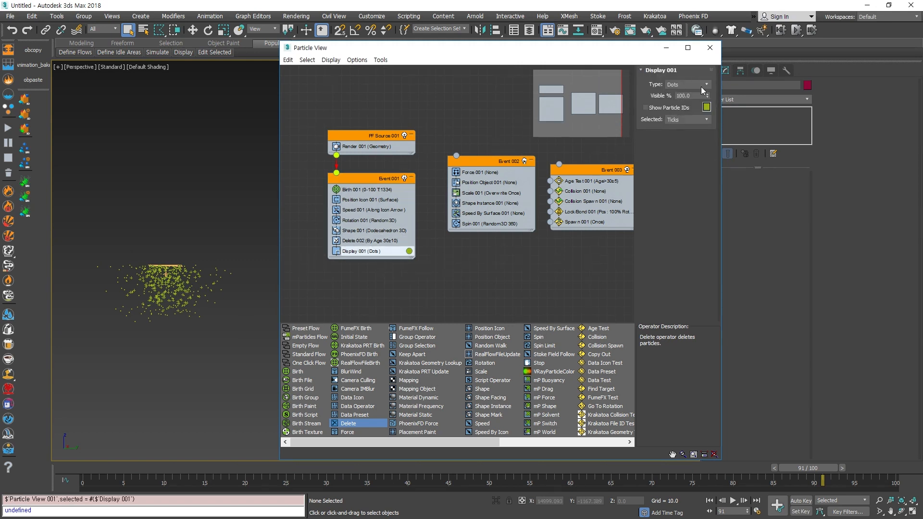
{"action": "left_click", "coordinate": [685, 85]}
{"action": "left_click", "coordinate": [679, 106]}
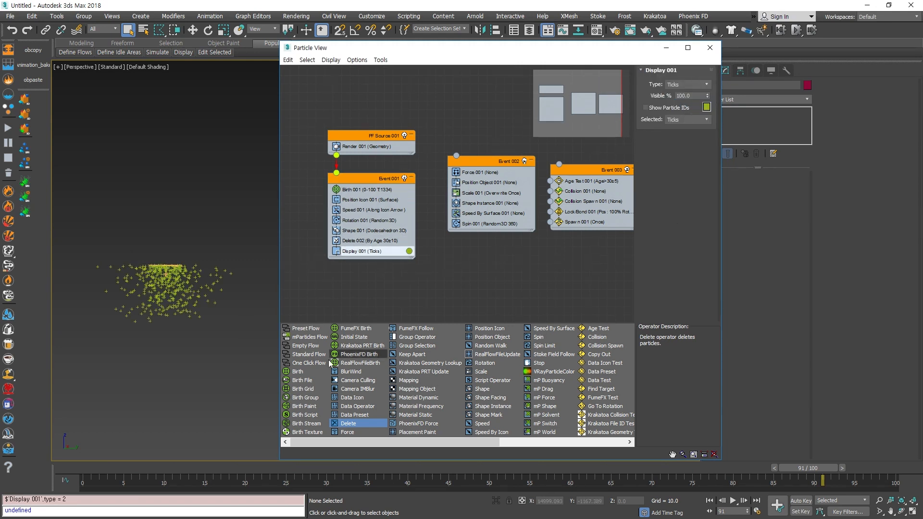
{"action": "left_click", "coordinate": [691, 85]}
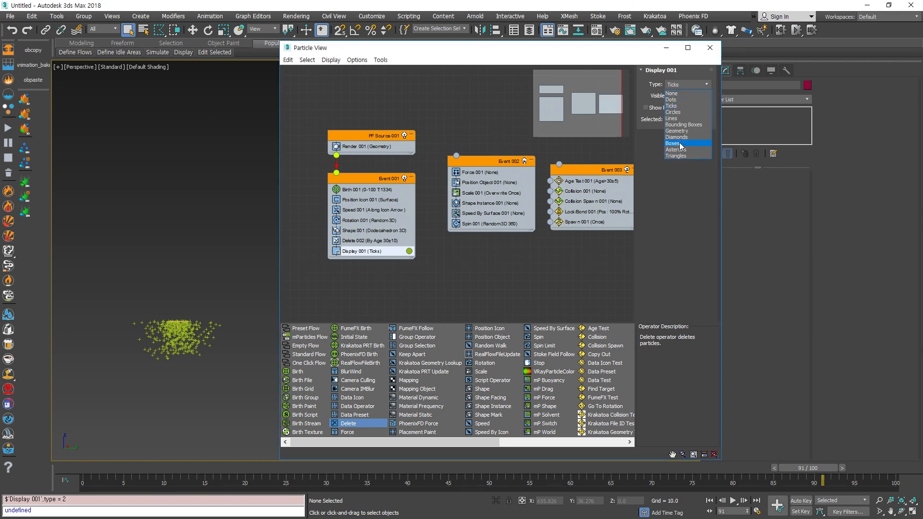
{"action": "left_click", "coordinate": [687, 98]}
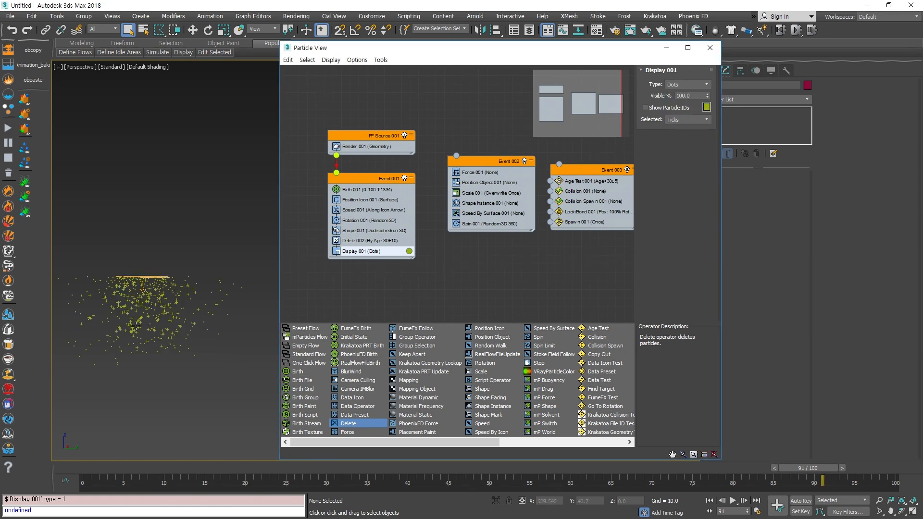
Step: Examine the particles around the emitter in the perspective view from near and far, leaving nothing selected
{"action": "scroll", "coordinate": [134, 347], "scroll_direction": "up", "scroll_amount": 3}
{"action": "left_click", "coordinate": [140, 370]}
{"action": "key", "text": "q"}
{"action": "left_click", "coordinate": [154, 309]}
{"action": "scroll", "coordinate": [171, 337], "scroll_direction": "down", "scroll_amount": 5}
{"action": "scroll", "coordinate": [181, 340], "scroll_direction": "up", "scroll_amount": 3}
{"action": "scroll", "coordinate": [171, 350], "scroll_direction": "down", "scroll_amount": 2}
{"action": "left_click", "coordinate": [170, 362]}
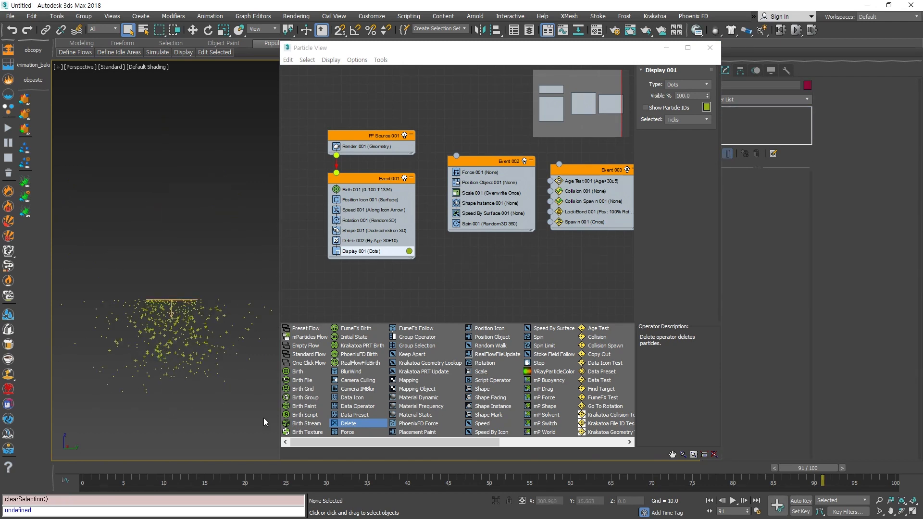
Step: Remove the age-based Delete 002 operator from Event 001 and look over the particles in the perspective view
{"action": "left_click", "coordinate": [384, 252]}
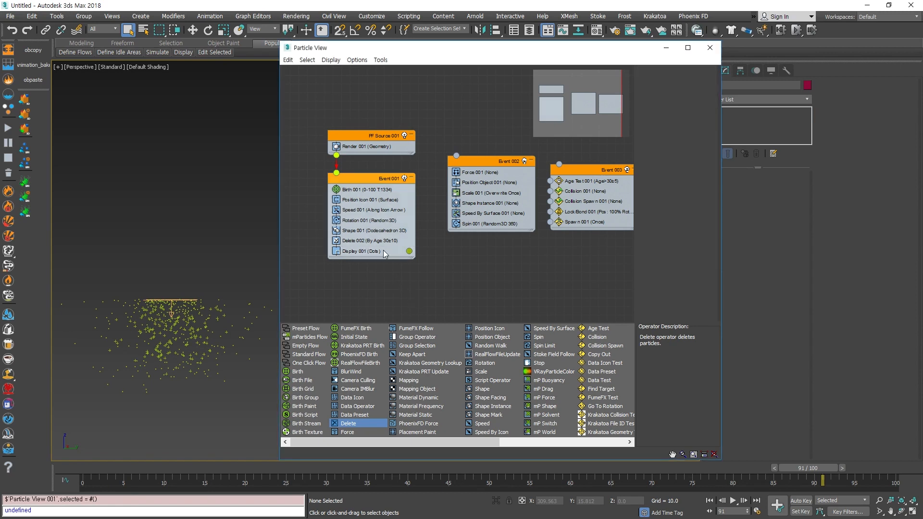
{"action": "left_click", "coordinate": [383, 241]}
{"action": "left_click", "coordinate": [383, 232]}
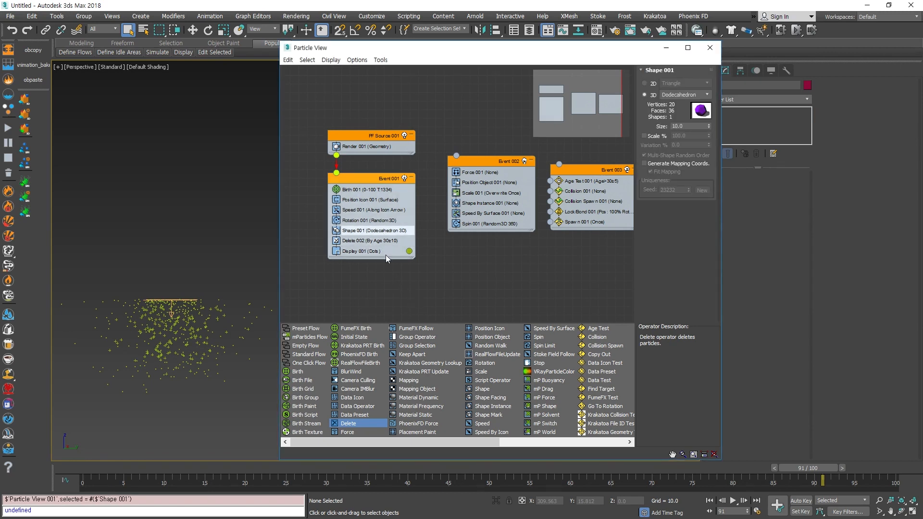
{"action": "left_click", "coordinate": [383, 241]}
{"action": "key", "text": "Delete"}
{"action": "scroll", "coordinate": [190, 259], "scroll_direction": "down", "scroll_amount": 4}
{"action": "middle_click_drag", "start_coordinate": [142, 308], "coordinate": [158, 325]}
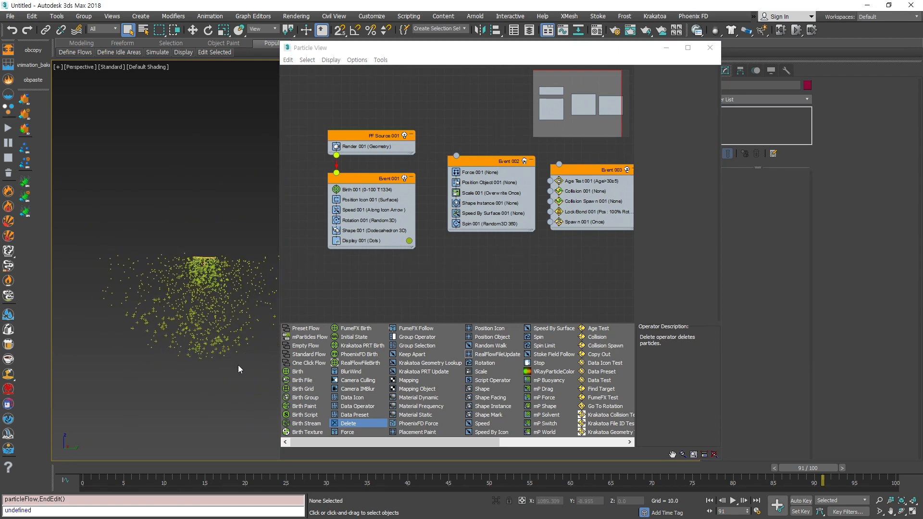
{"action": "middle_click_drag", "start_coordinate": [238, 365], "coordinate": [203, 372]}
{"action": "left_click", "coordinate": [429, 348]}
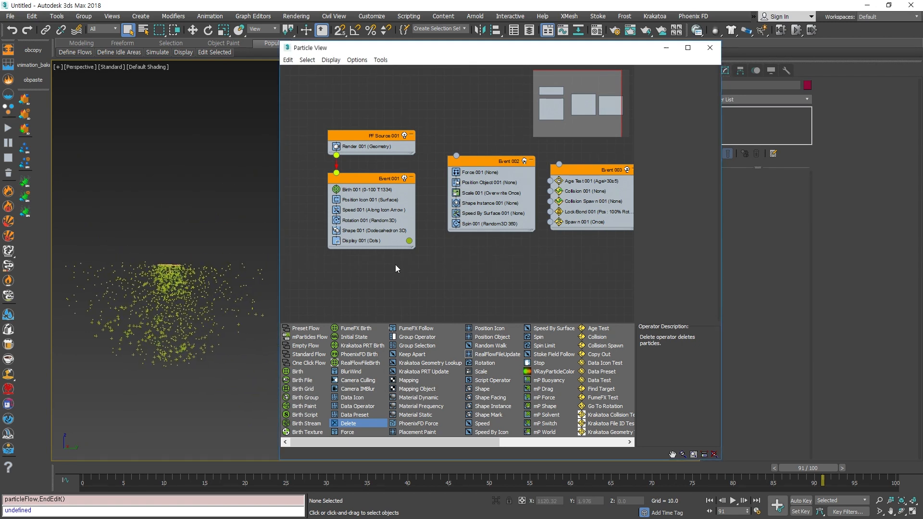
Step: Delete PF Source 001 together with Event 001 and add a new Standard Flow in their place beside Event 002
{"action": "left_click", "coordinate": [391, 244]}
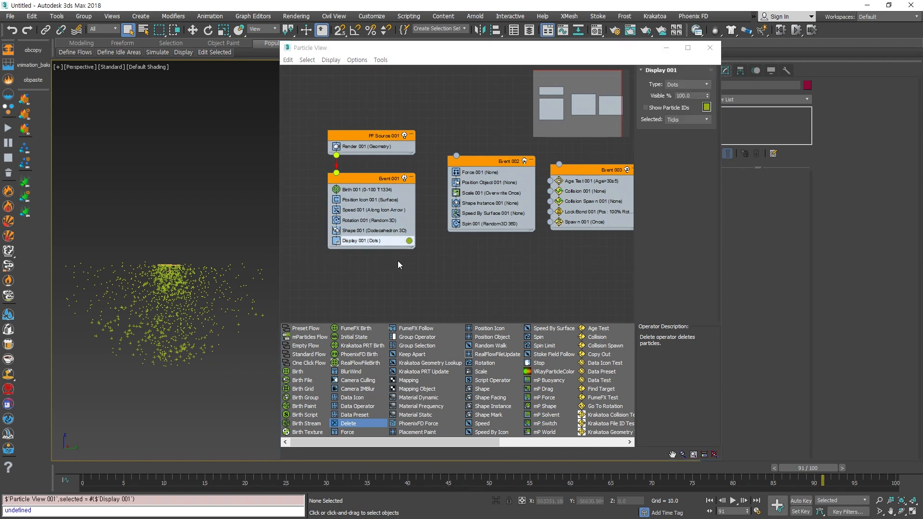
{"action": "left_click_drag", "start_coordinate": [428, 285], "coordinate": [327, 129]}
{"action": "key", "text": "Delete"}
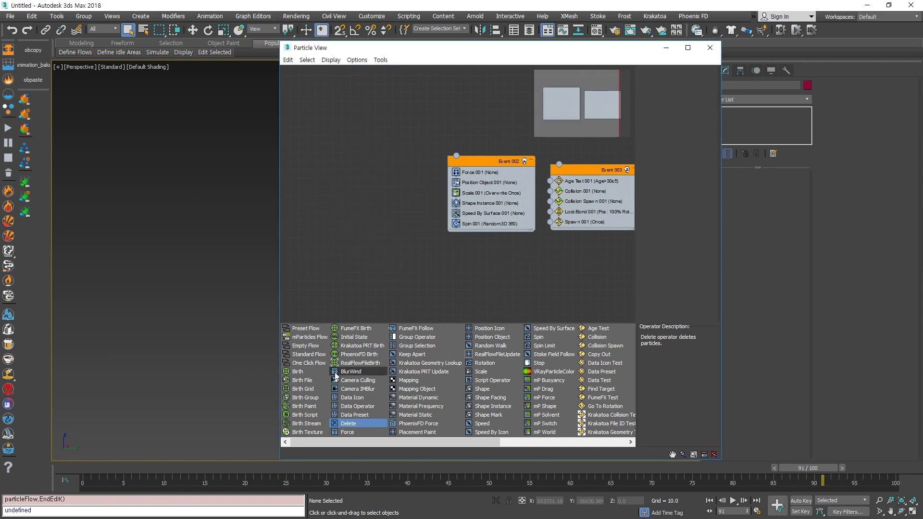
{"action": "left_click_drag", "start_coordinate": [308, 354], "coordinate": [361, 178]}
{"action": "left_click", "coordinate": [455, 266]}
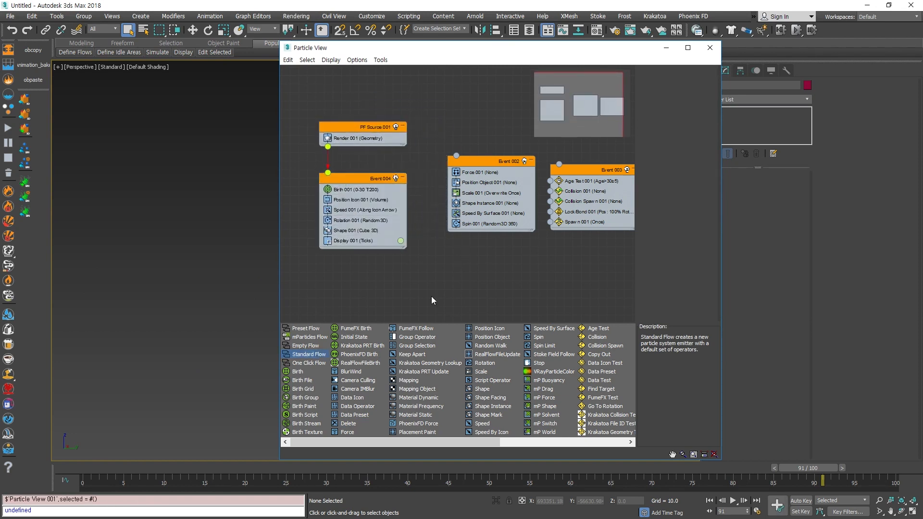
Step: Frame the new emitter in the perspective view and scrub to frame 12 to preview its particle stream
{"action": "left_click", "coordinate": [219, 400]}
{"action": "key", "text": "z"}
{"action": "scroll", "coordinate": [204, 385], "scroll_direction": "down", "scroll_amount": 3}
{"action": "scroll", "coordinate": [178, 385], "scroll_direction": "up", "scroll_amount": 5}
{"action": "scroll", "coordinate": [233, 424], "scroll_direction": "down", "scroll_amount": 2}
{"action": "scroll", "coordinate": [233, 423], "scroll_direction": "down", "scroll_amount": 2}
{"action": "middle_click_drag", "start_coordinate": [232, 423], "coordinate": [160, 407]}
{"action": "left_click_drag", "start_coordinate": [82, 467], "coordinate": [185, 467]}
{"action": "middle_click_drag", "start_coordinate": [182, 217], "coordinate": [148, 217]}
{"action": "scroll", "coordinate": [148, 217], "scroll_direction": "up", "scroll_amount": 5}
{"action": "middle_click_drag", "start_coordinate": [235, 211], "coordinate": [241, 243]}
Step: Set the speed of Speed 001 in Event 004 to 30 and scrub to frame 82
{"action": "left_click", "coordinate": [358, 210]}
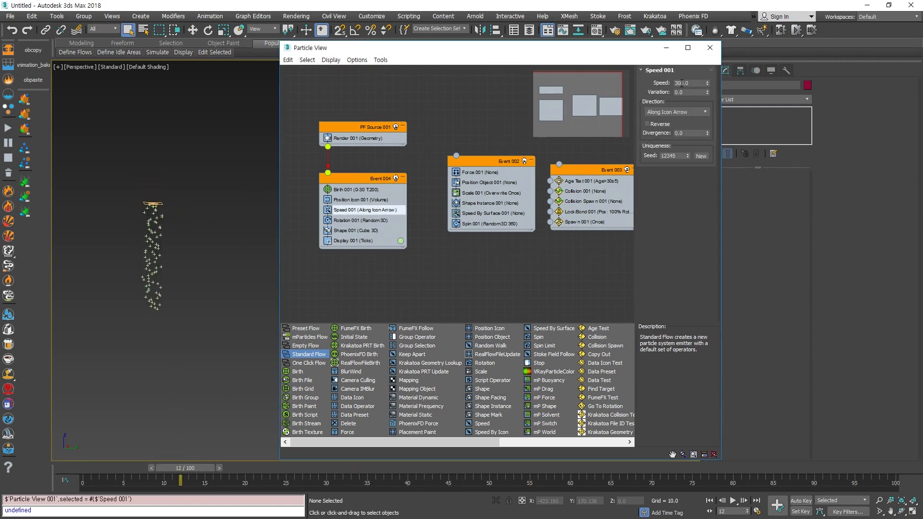
{"action": "left_click", "coordinate": [677, 84]}
{"action": "key", "text": "Delete"}
{"action": "key", "text": "Return"}
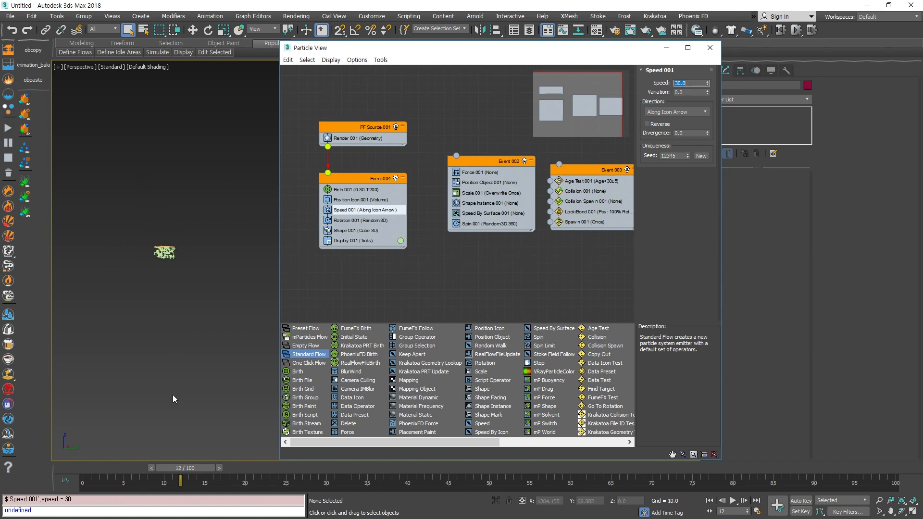
{"action": "left_click_drag", "start_coordinate": [177, 471], "coordinate": [732, 439]}
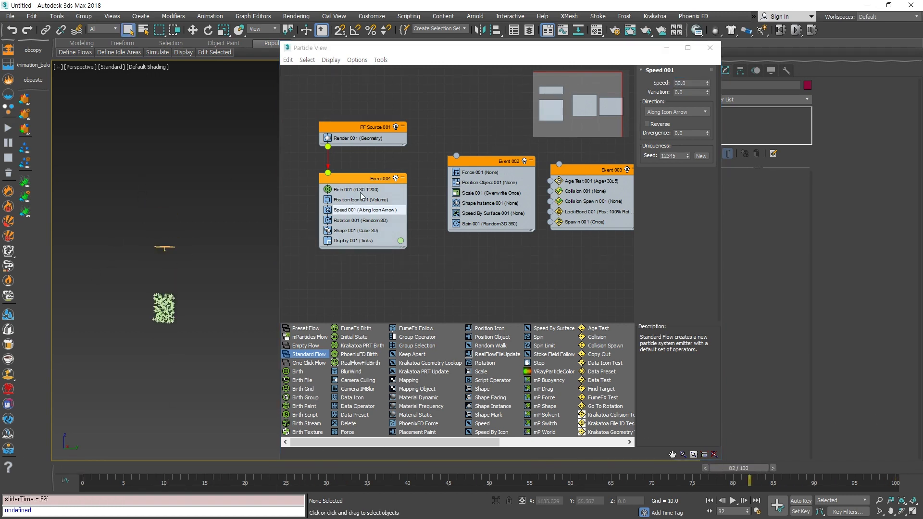
Step: Set Emit Stop of Birth 001 in Event 004 to 100 and inspect the longer particle stream
{"action": "left_click", "coordinate": [357, 191]}
{"action": "double_click", "coordinate": [678, 94]}
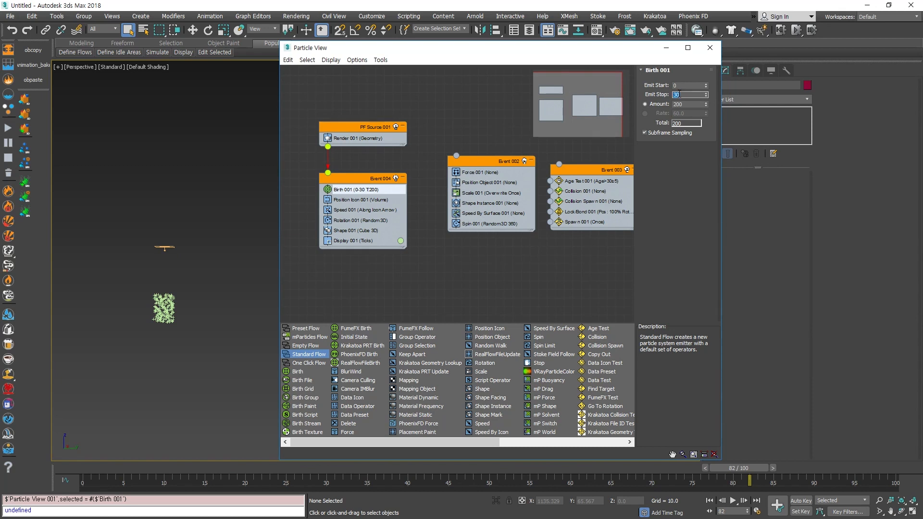
{"action": "type", "text": "100"}
{"action": "key", "text": "Return"}
{"action": "middle_click_drag", "start_coordinate": [150, 348], "coordinate": [160, 337]}
{"action": "scroll", "coordinate": [178, 335], "scroll_direction": "up", "scroll_amount": 2}
{"action": "scroll", "coordinate": [179, 335], "scroll_direction": "down", "scroll_amount": 2}
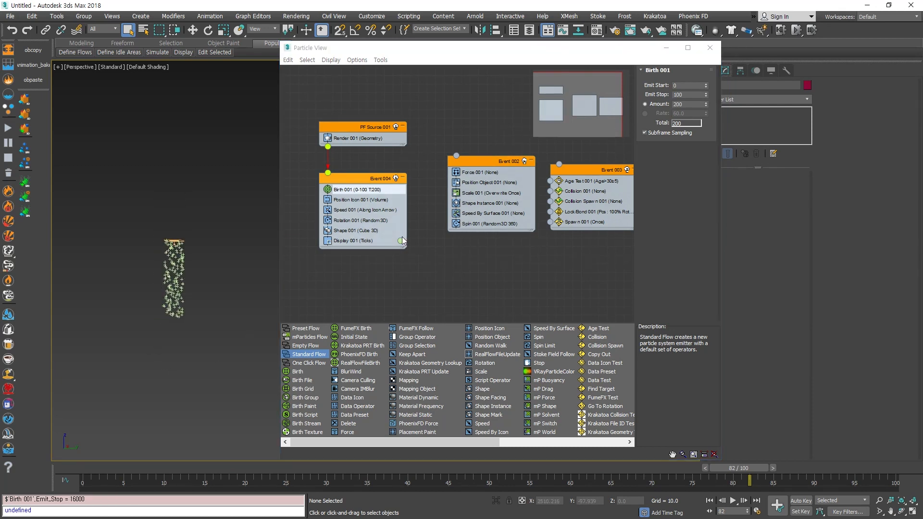
{"action": "scroll", "coordinate": [233, 274], "scroll_direction": "up", "scroll_amount": 2}
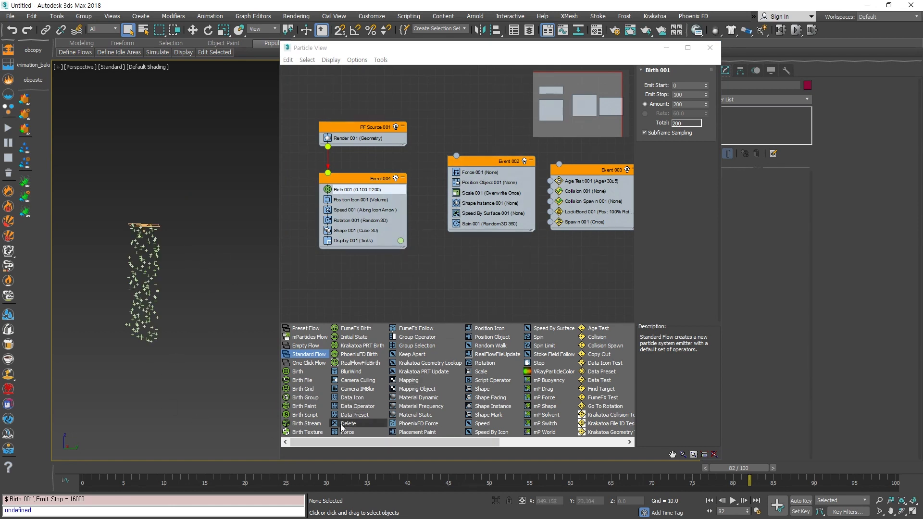
Step: Insert a Delete operator above Display 001 in Event 004, By Particle Age with Life Span 30, and scrub to frame 100
{"action": "left_click_drag", "start_coordinate": [348, 424], "coordinate": [360, 241]}
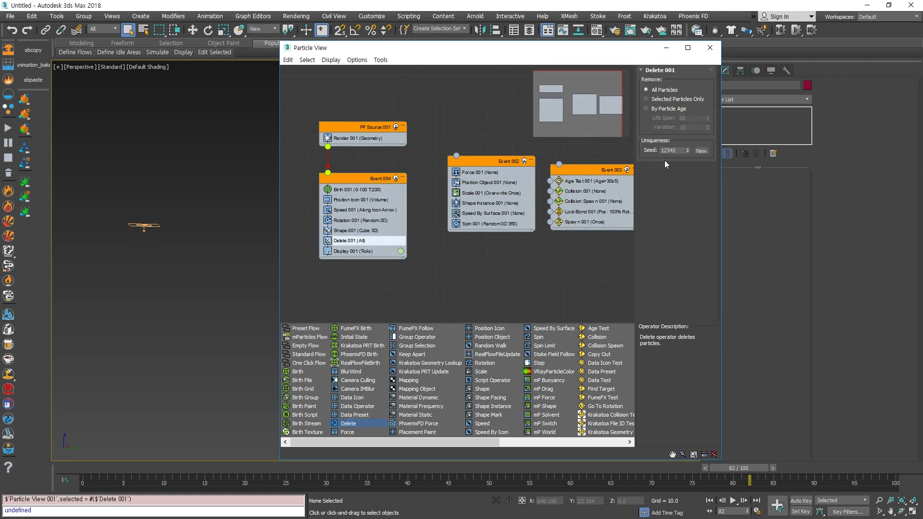
{"action": "left_click", "coordinate": [654, 109]}
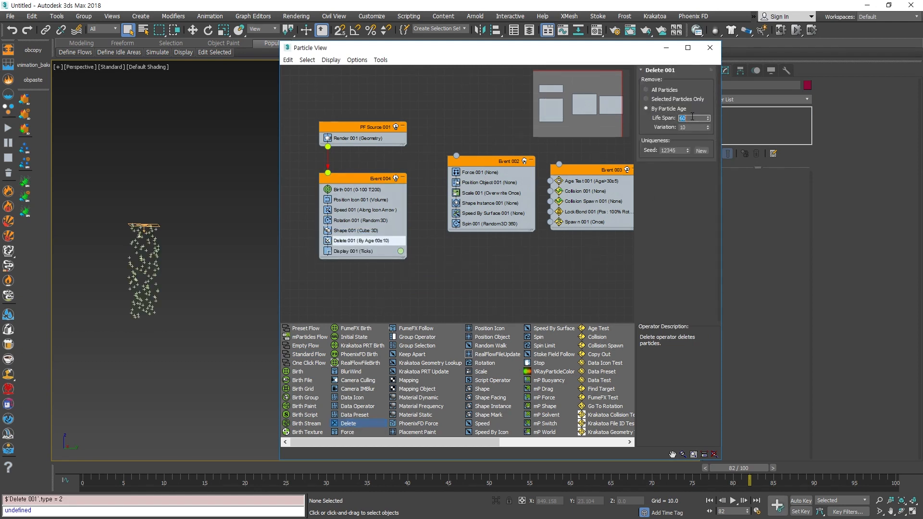
{"action": "key", "text": "Return"}
{"action": "left_click_drag", "start_coordinate": [149, 470], "coordinate": [904, 403]}
{"action": "middle_click_drag", "start_coordinate": [166, 341], "coordinate": [174, 324]}
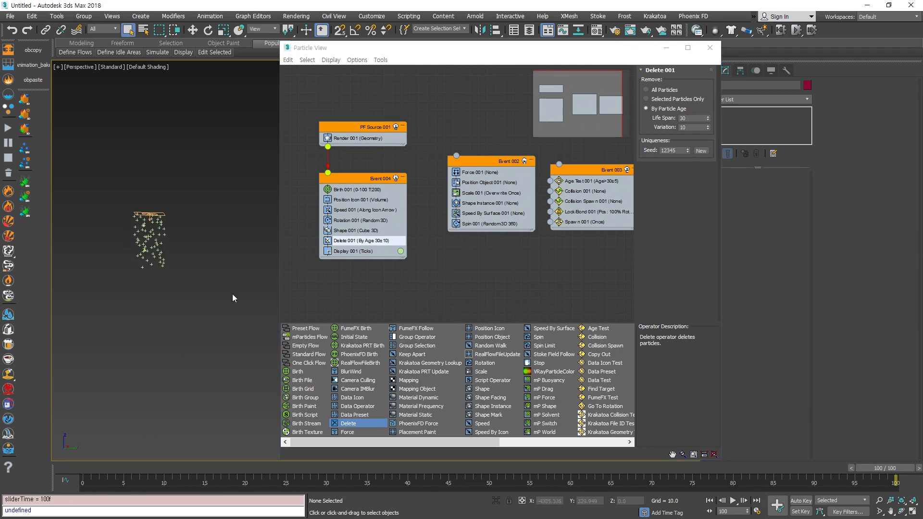
Step: Move Force 001 from Event 002 into Event 004 above Display 001, then scrub to frame 58 and back to 0
{"action": "left_click", "coordinate": [482, 173]}
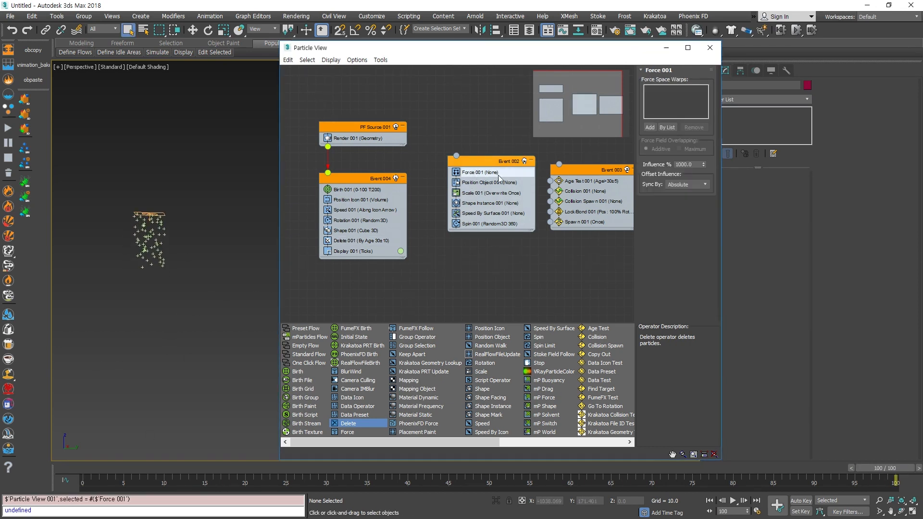
{"action": "left_click_drag", "start_coordinate": [485, 173], "coordinate": [365, 249]}
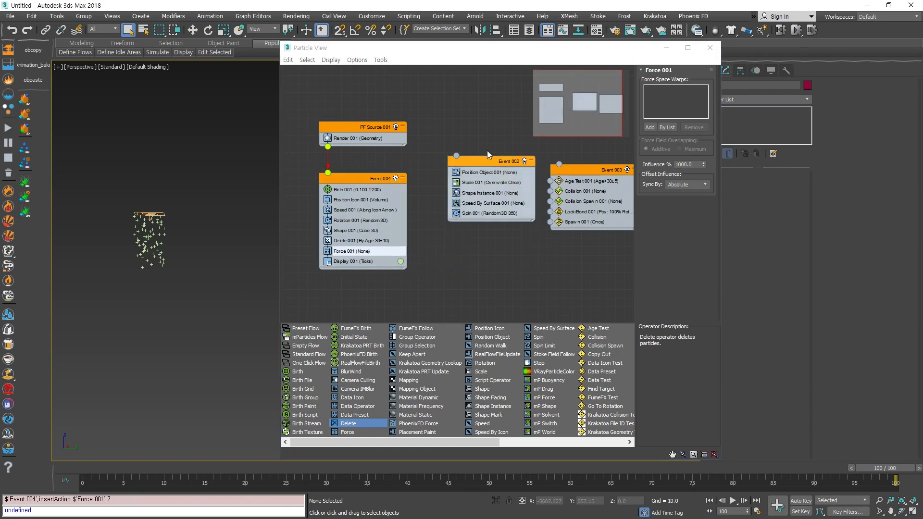
{"action": "left_click", "coordinate": [67, 473]}
{"action": "left_click_drag", "start_coordinate": [66, 469], "coordinate": [547, 409]}
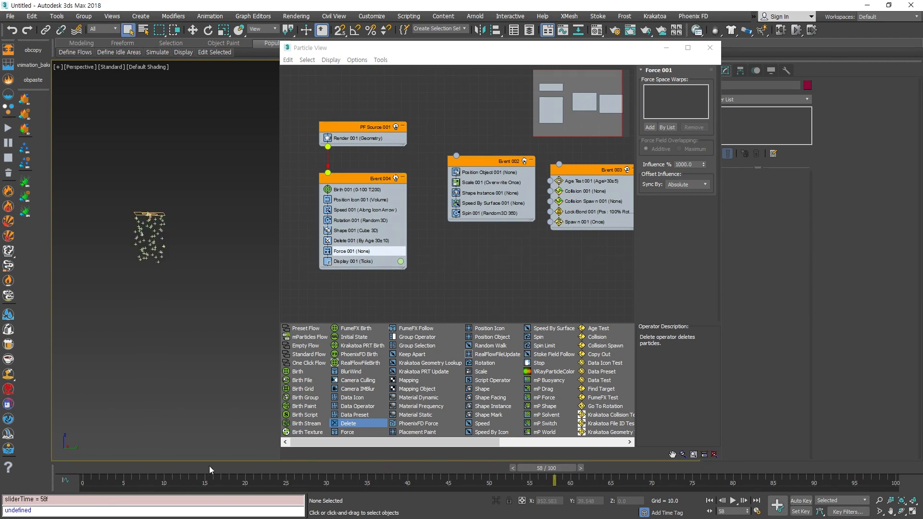
{"action": "left_click_drag", "start_coordinate": [207, 467], "coordinate": [67, 468]}
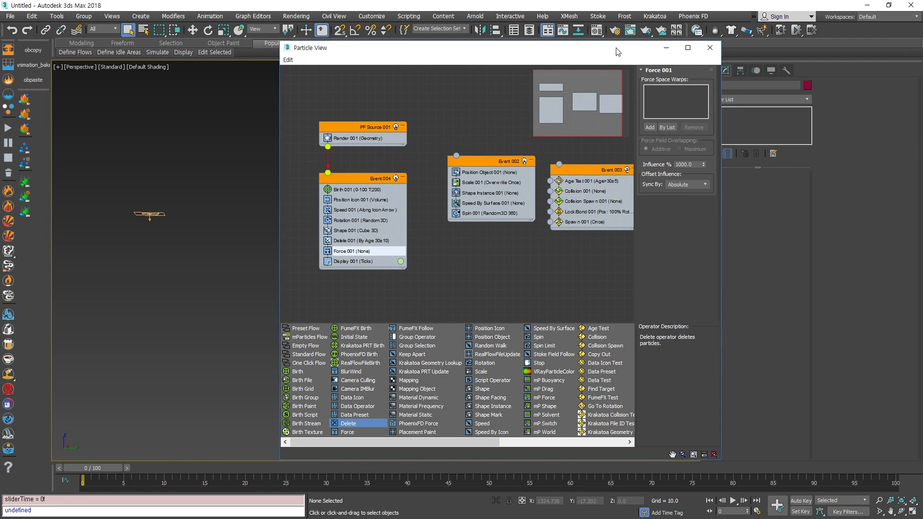
Step: Create a Gravity space warp with an icon size of about 9.1 beside the particle source icon
{"action": "left_click_drag", "start_coordinate": [622, 53], "coordinate": [591, 50]}
{"action": "left_click", "coordinate": [711, 71]}
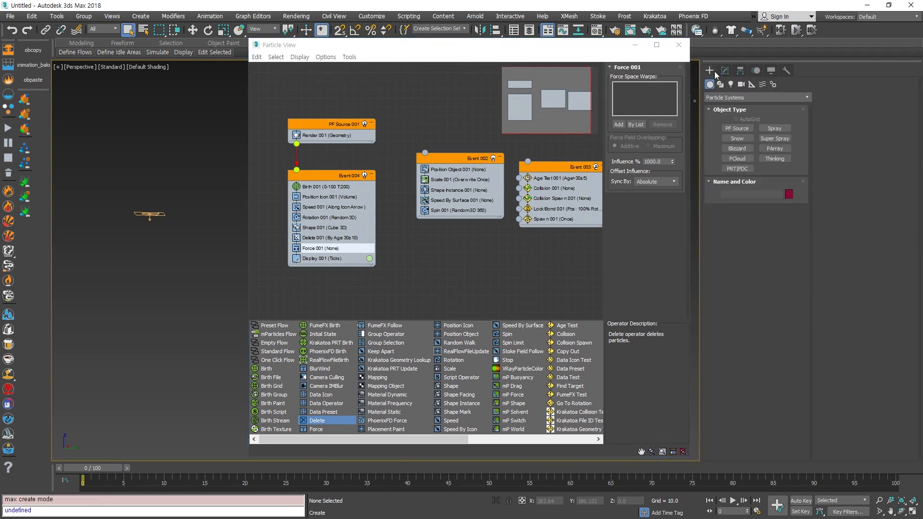
{"action": "left_click", "coordinate": [763, 84]}
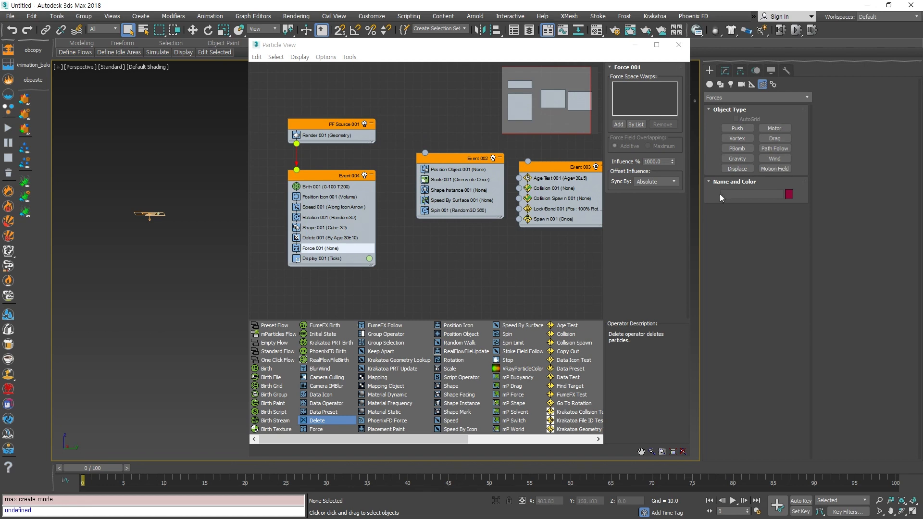
{"action": "key", "text": "ctrl+a"}
{"action": "key", "text": "z"}
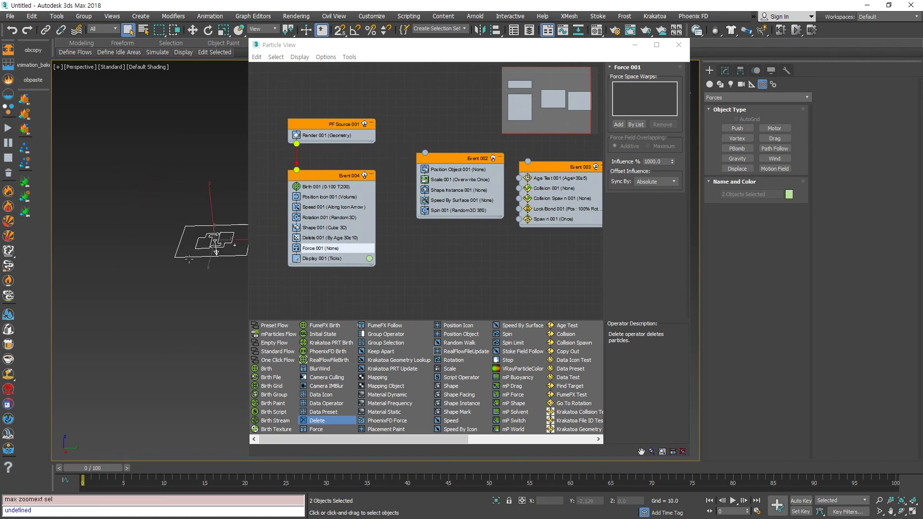
{"action": "left_click_drag", "start_coordinate": [393, 52], "coordinate": [411, 56]}
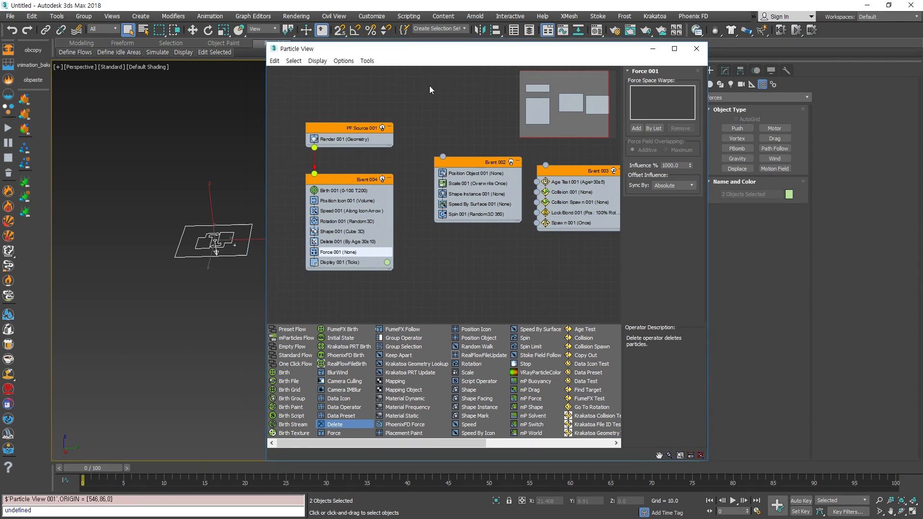
{"action": "middle_click_drag", "start_coordinate": [257, 304], "coordinate": [194, 280]}
{"action": "scroll", "coordinate": [195, 280], "scroll_direction": "down", "scroll_amount": 3}
{"action": "scroll", "coordinate": [195, 279], "scroll_direction": "up", "scroll_amount": 5}
{"action": "scroll", "coordinate": [197, 296], "scroll_direction": "down", "scroll_amount": 6}
{"action": "left_click", "coordinate": [191, 306]}
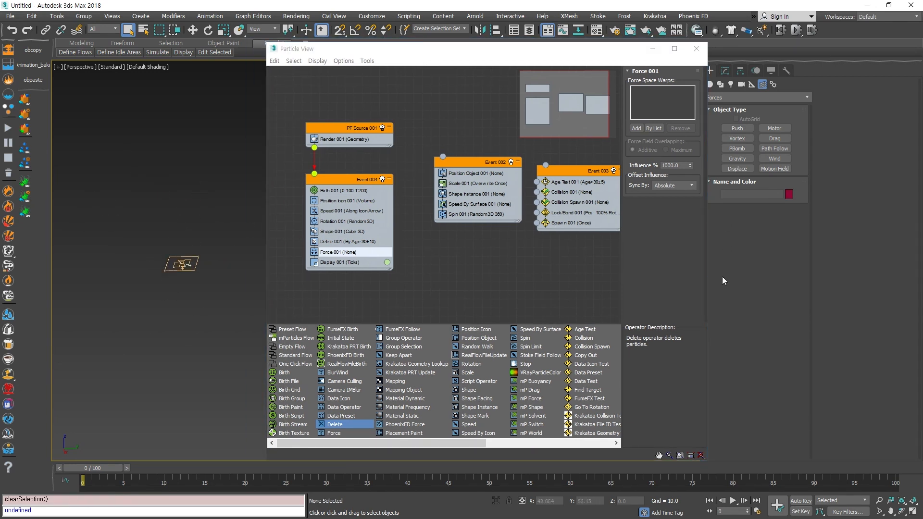
{"action": "left_click", "coordinate": [744, 160]}
{"action": "left_click_drag", "start_coordinate": [225, 272], "coordinate": [238, 282]}
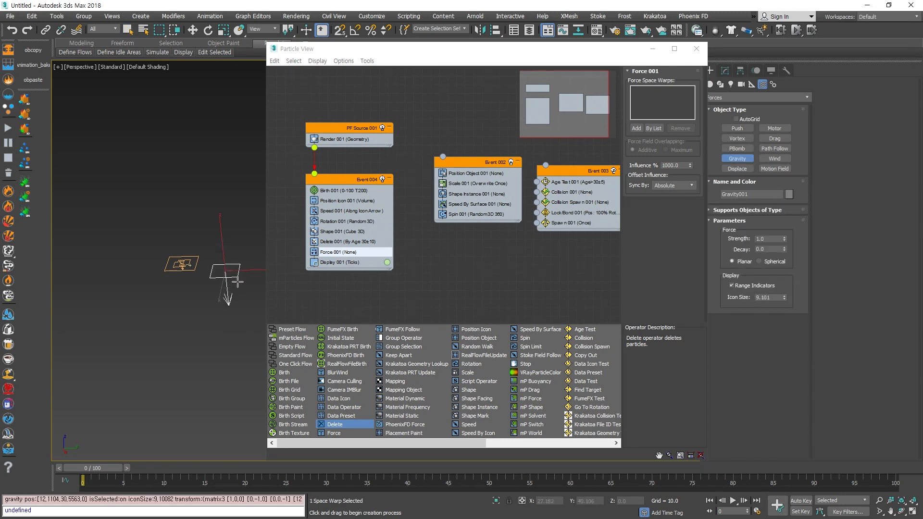
{"action": "right_click", "coordinate": [238, 282]}
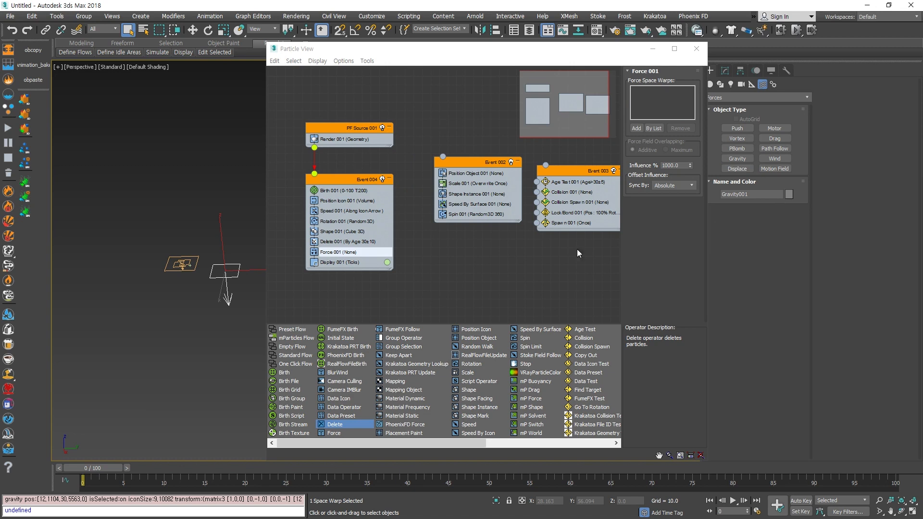
Step: Create a Wind space warp on the other side of the particle source and move it closer to the source along Y
{"action": "left_click", "coordinate": [774, 158]}
{"action": "left_click_drag", "start_coordinate": [103, 267], "coordinate": [120, 281]}
{"action": "right_click", "coordinate": [121, 283]}
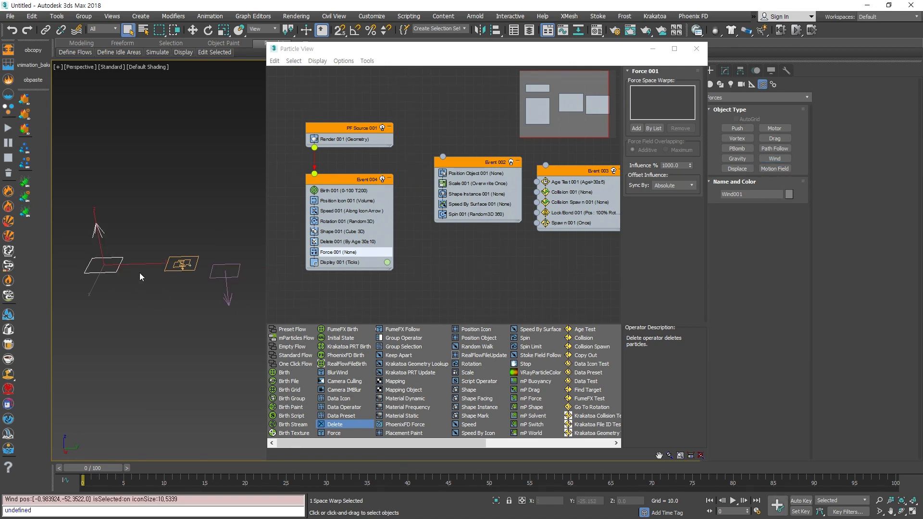
{"action": "key", "text": "w"}
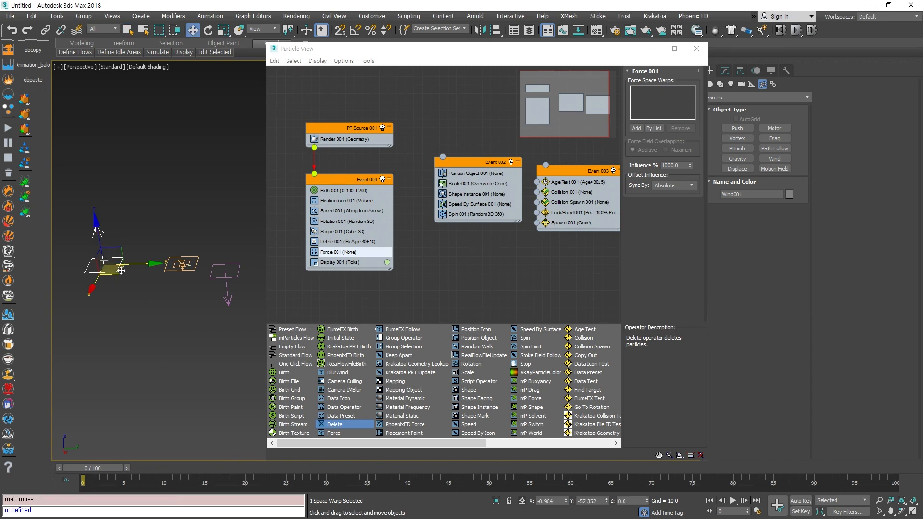
{"action": "left_click_drag", "start_coordinate": [133, 264], "coordinate": [154, 282]}
{"action": "left_click", "coordinate": [196, 296]}
{"action": "scroll", "coordinate": [187, 287], "scroll_direction": "up", "scroll_amount": 2}
{"action": "scroll", "coordinate": [171, 292], "scroll_direction": "down", "scroll_amount": 4}
{"action": "scroll", "coordinate": [165, 294], "scroll_direction": "up", "scroll_amount": 2}
{"action": "left_click", "coordinate": [204, 289]}
{"action": "left_click", "coordinate": [151, 408]}
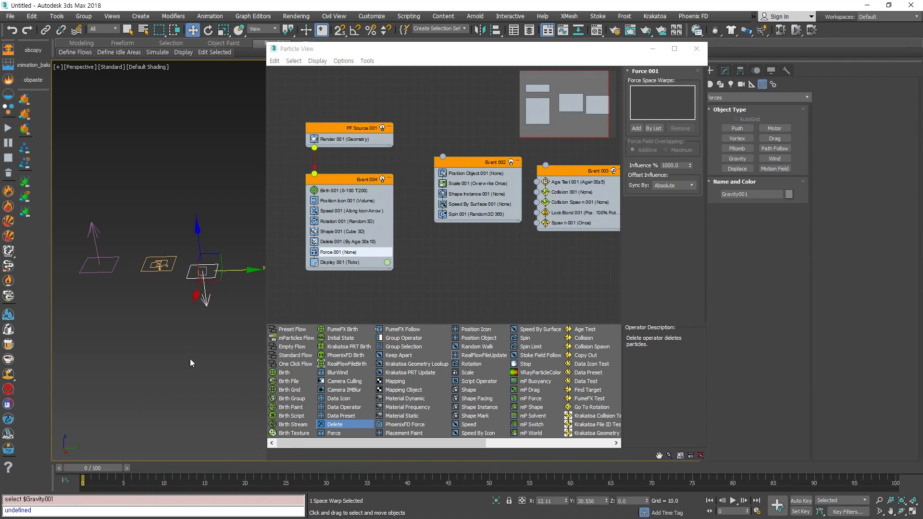
Step: Add Gravity001 to the force space warps of Force 001 in Event 004
{"action": "left_click", "coordinate": [340, 252]}
{"action": "left_click", "coordinate": [330, 253]}
{"action": "left_click", "coordinate": [330, 252]}
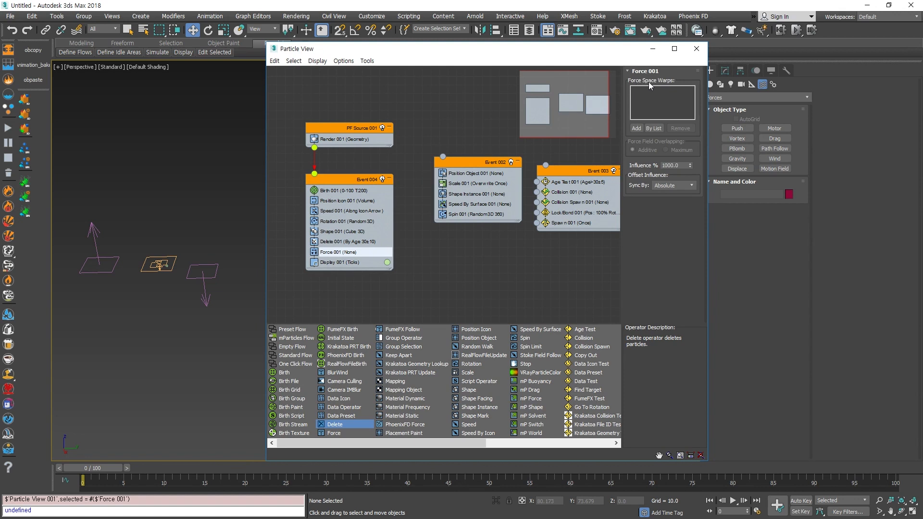
{"action": "left_click", "coordinate": [636, 129]}
{"action": "left_click", "coordinate": [210, 278]}
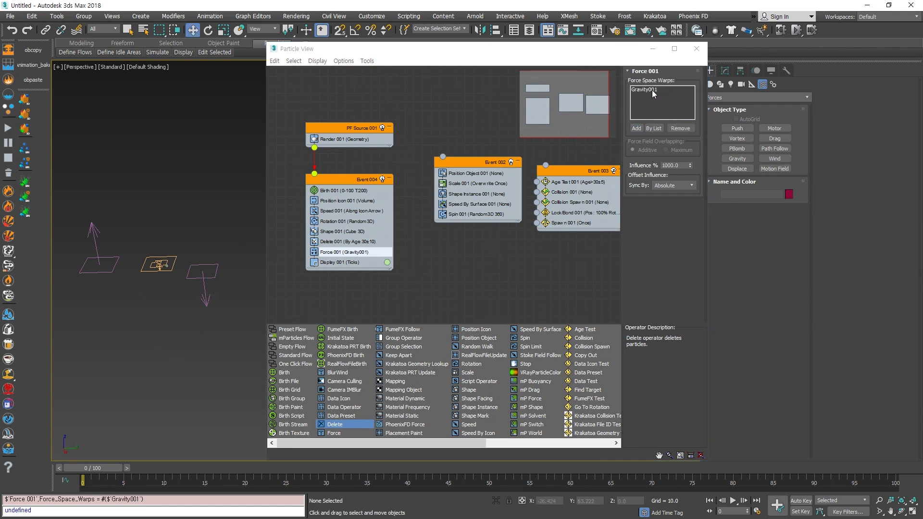
Step: Scrub to frame 83 and back to frame 10 to examine how gravity affects the particle stream
{"action": "middle_click_drag", "start_coordinate": [188, 342], "coordinate": [164, 355]}
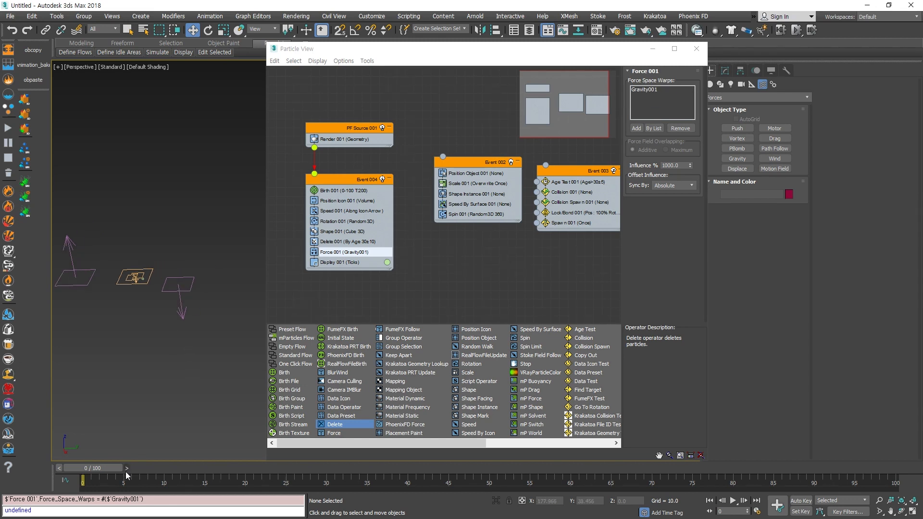
{"action": "left_click_drag", "start_coordinate": [76, 469], "coordinate": [757, 481]}
{"action": "key", "text": "w"}
{"action": "middle_click_drag", "start_coordinate": [149, 401], "coordinate": [218, 335]}
{"action": "middle_click_drag", "start_coordinate": [224, 444], "coordinate": [177, 436]}
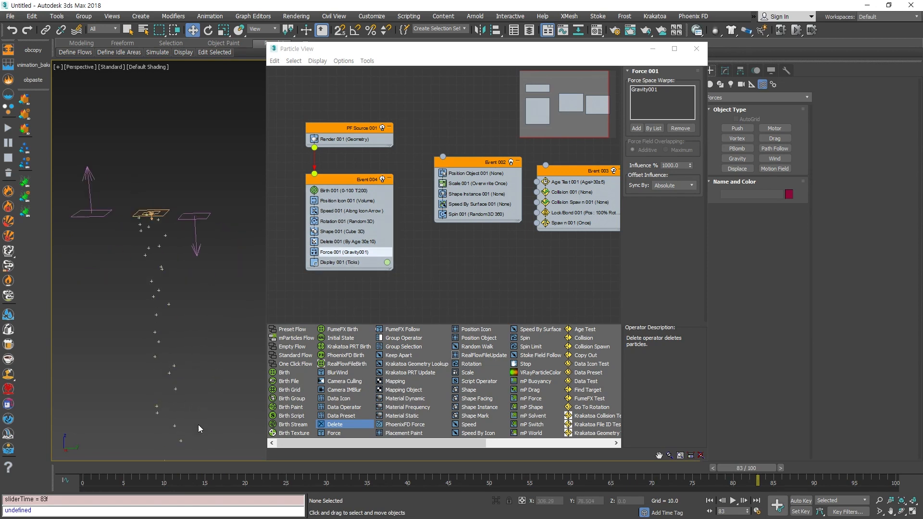
{"action": "left_click_drag", "start_coordinate": [176, 468], "coordinate": [59, 469]}
{"action": "mouse_move", "coordinate": [159, 468]}
{"action": "left_mouse_down"}
{"action": "mouse_move", "coordinate": [428, 471]}
{"action": "mouse_move", "coordinate": [466, 460]}
{"action": "mouse_move", "coordinate": [78, 465]}
{"action": "mouse_move", "coordinate": [493, 465]}
{"action": "mouse_move", "coordinate": [126, 466]}
{"action": "mouse_move", "coordinate": [175, 465]}
{"action": "left_mouse_up"}
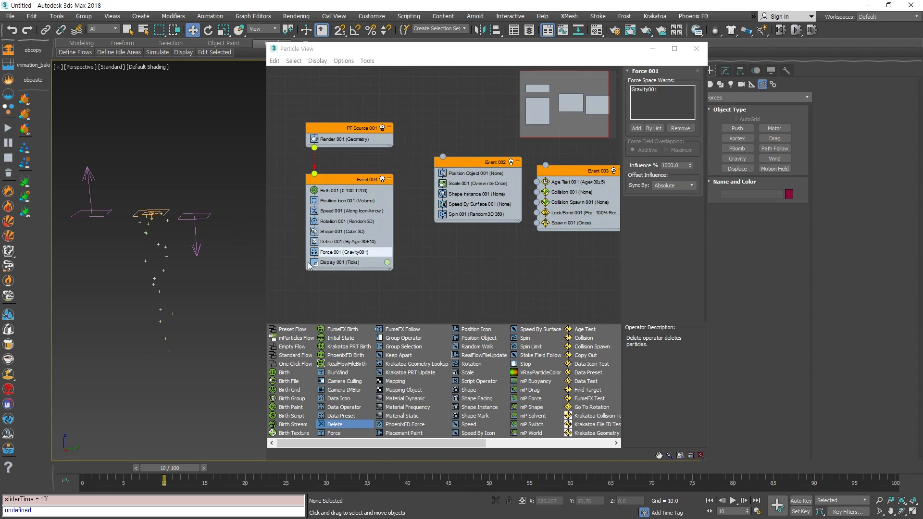
Step: Rotate the particle source icon so it emits sideways at a tilt, then scrub to frame 18
{"action": "left_click_drag", "start_coordinate": [154, 466], "coordinate": [83, 466]}
{"action": "middle_click_drag", "start_coordinate": [157, 291], "coordinate": [104, 335]}
{"action": "left_click", "coordinate": [141, 261]}
{"action": "key", "text": "e"}
{"action": "left_click_drag", "start_coordinate": [160, 174], "coordinate": [357, 278]}
{"action": "left_click", "coordinate": [204, 433]}
{"action": "key", "text": "w"}
{"action": "scroll", "coordinate": [206, 361], "scroll_direction": "down", "scroll_amount": 4}
{"action": "middle_click_drag", "start_coordinate": [200, 359], "coordinate": [185, 326], "text": "alt"}
{"action": "left_click_drag", "start_coordinate": [402, 51], "coordinate": [565, 58]}
{"action": "scroll", "coordinate": [220, 322], "scroll_direction": "up", "scroll_amount": 2}
{"action": "left_click_drag", "start_coordinate": [94, 469], "coordinate": [231, 469]}
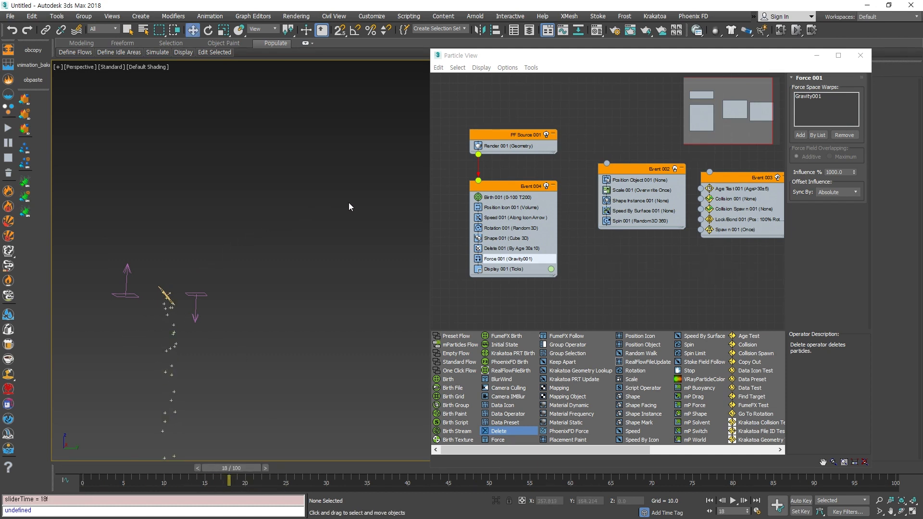
Step: Set the speed of Speed 001 in Event 004 to 300 and scrub to frame 22
{"action": "mouse_move", "coordinate": [269, 365]}
{"action": "middle_mouse_down"}
{"action": "mouse_move", "coordinate": [270, 383]}
{"action": "mouse_move", "coordinate": [276, 358]}
{"action": "middle_mouse_up"}
{"action": "left_click", "coordinate": [211, 283]}
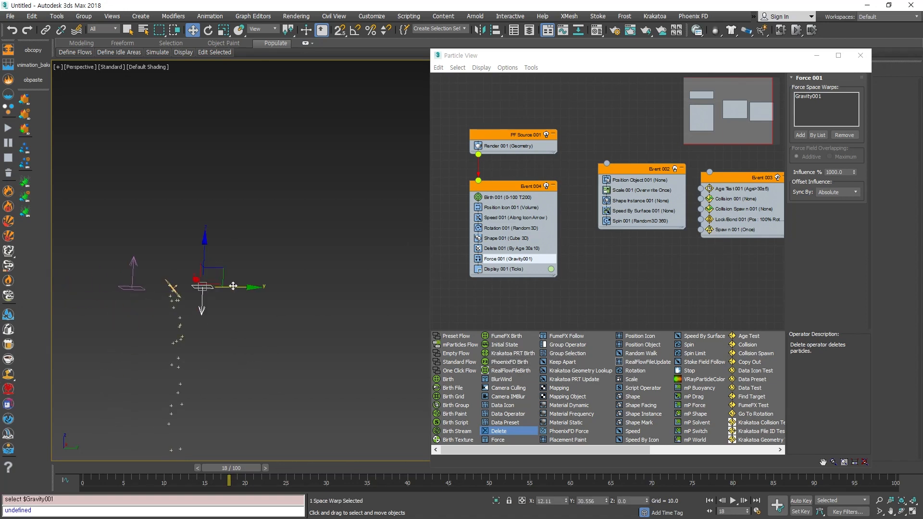
{"action": "left_click", "coordinate": [509, 217]}
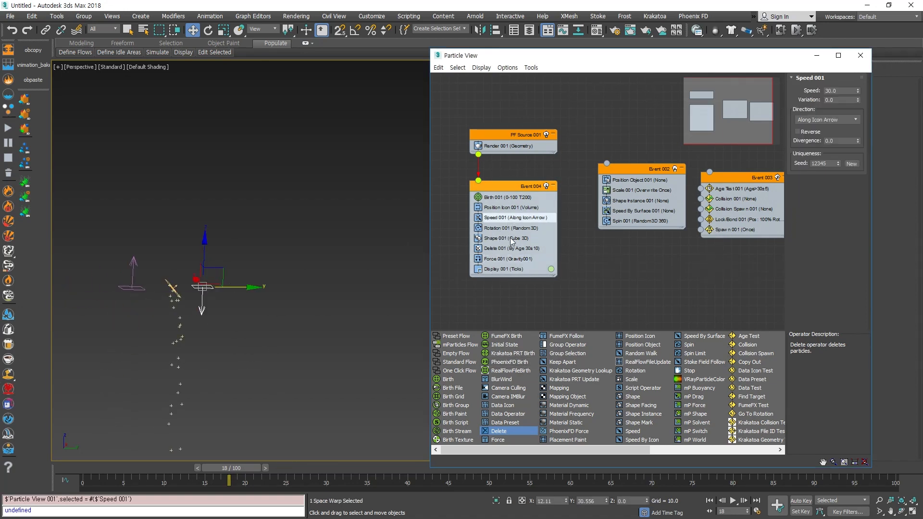
{"action": "double_click", "coordinate": [832, 91]}
{"action": "type", "text": "300"}
{"action": "key", "text": "Return"}
{"action": "left_click", "coordinate": [303, 316]}
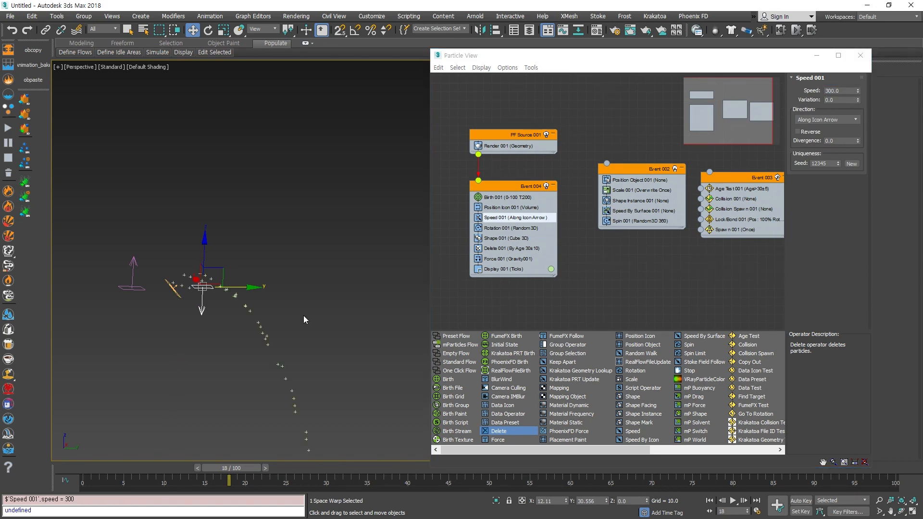
{"action": "left_click_drag", "start_coordinate": [173, 467], "coordinate": [267, 486]}
{"action": "key", "text": "w"}
{"action": "left_click", "coordinate": [202, 300]}
Step: Try a different Strength on Gravity001 and set it back to 1
{"action": "left_click_drag", "start_coordinate": [639, 61], "coordinate": [487, 57]}
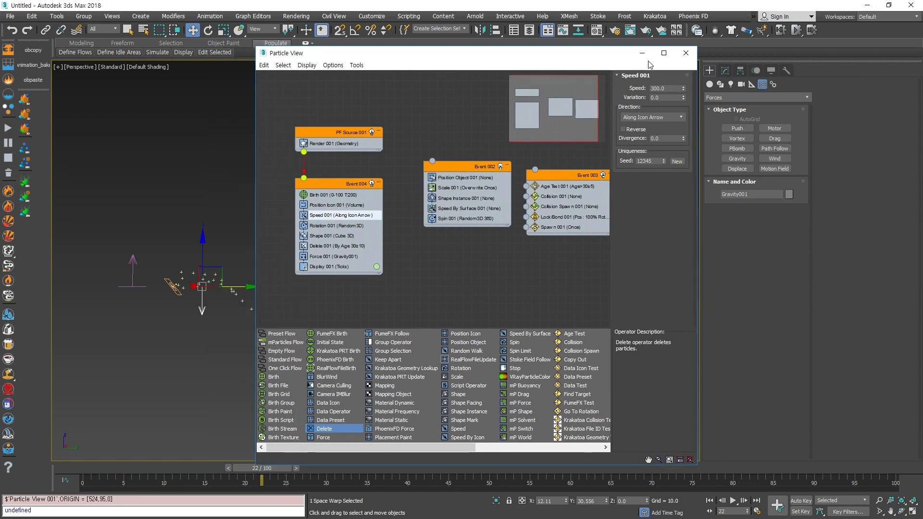
{"action": "left_click", "coordinate": [725, 71]}
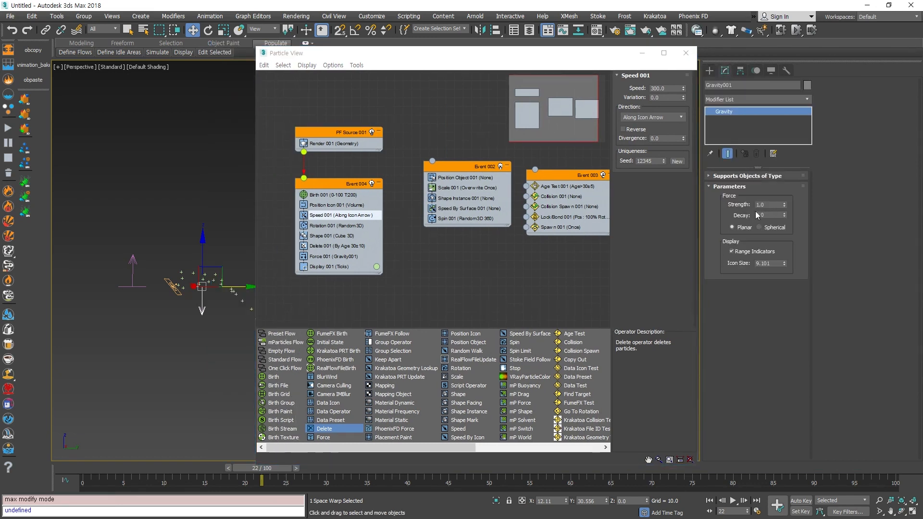
{"action": "left_click_drag", "start_coordinate": [784, 206], "coordinate": [790, 236]}
{"action": "mouse_move", "coordinate": [354, 57]}
{"action": "left_mouse_down"}
{"action": "mouse_move", "coordinate": [483, 54]}
{"action": "mouse_move", "coordinate": [344, 61]}
{"action": "left_mouse_up"}
{"action": "left_click", "coordinate": [824, 203]}
{"action": "left_click_drag", "start_coordinate": [773, 205], "coordinate": [720, 215]}
{"action": "type", "text": "1"}
{"action": "key", "text": "Return"}
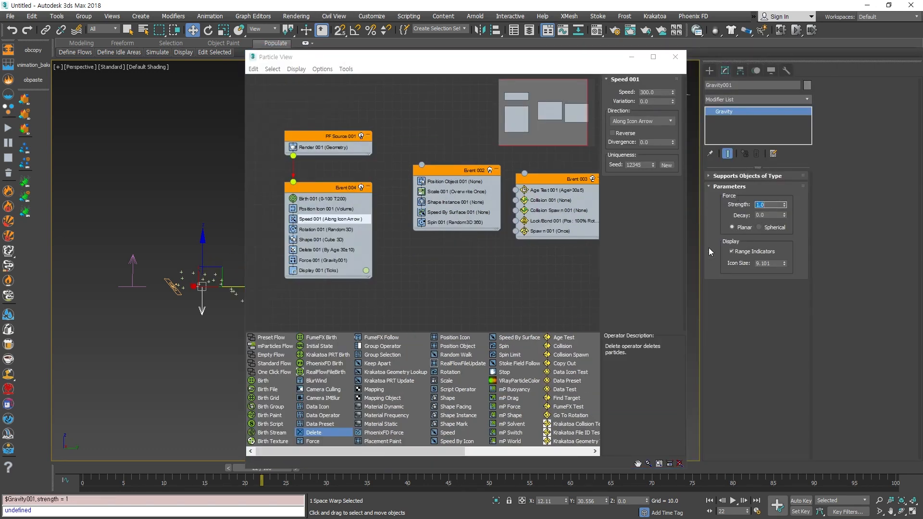
Step: Set the Influence of Force 001 to 341% and scrub the timeline to frame 22 to check the particle arc
{"action": "middle_click_drag", "start_coordinate": [140, 375], "coordinate": [49, 369]}
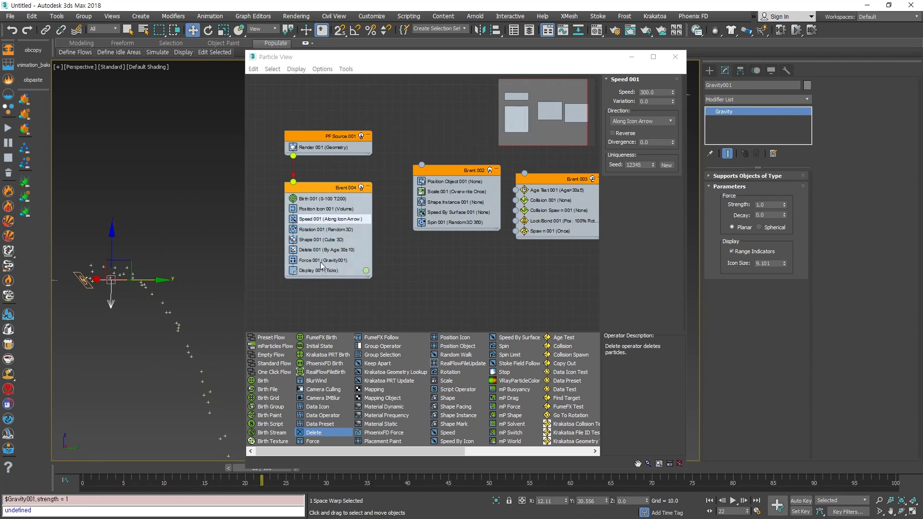
{"action": "left_click", "coordinate": [320, 262]}
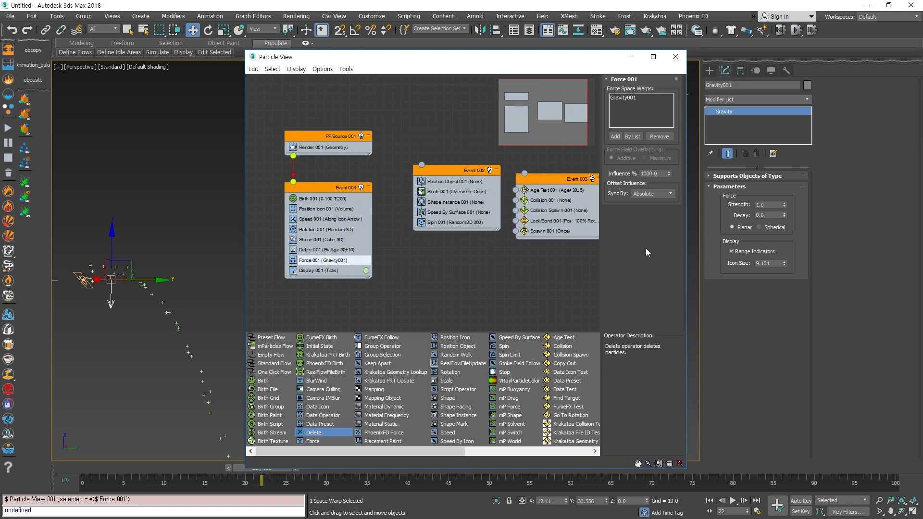
{"action": "left_click_drag", "start_coordinate": [668, 174], "coordinate": [625, 493]}
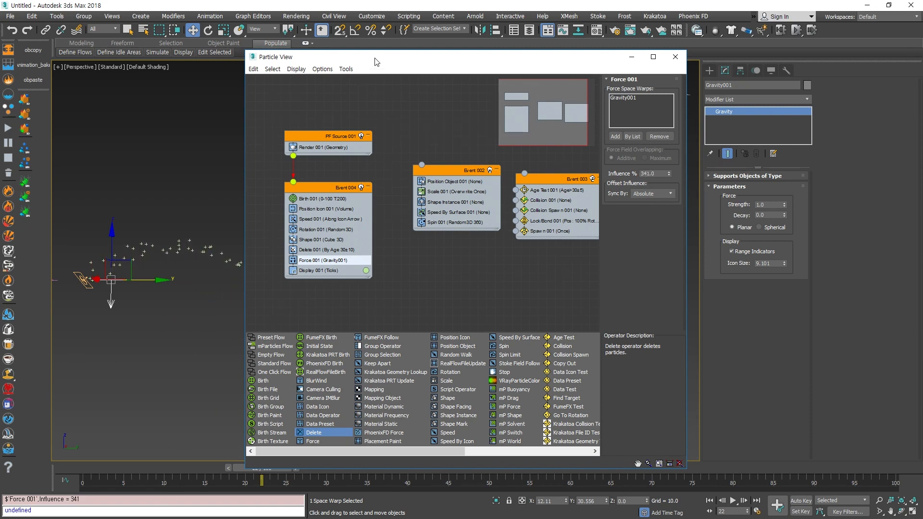
{"action": "left_click_drag", "start_coordinate": [374, 64], "coordinate": [419, 67]}
{"action": "left_click_drag", "start_coordinate": [116, 469], "coordinate": [261, 483]}
{"action": "key", "text": "w"}
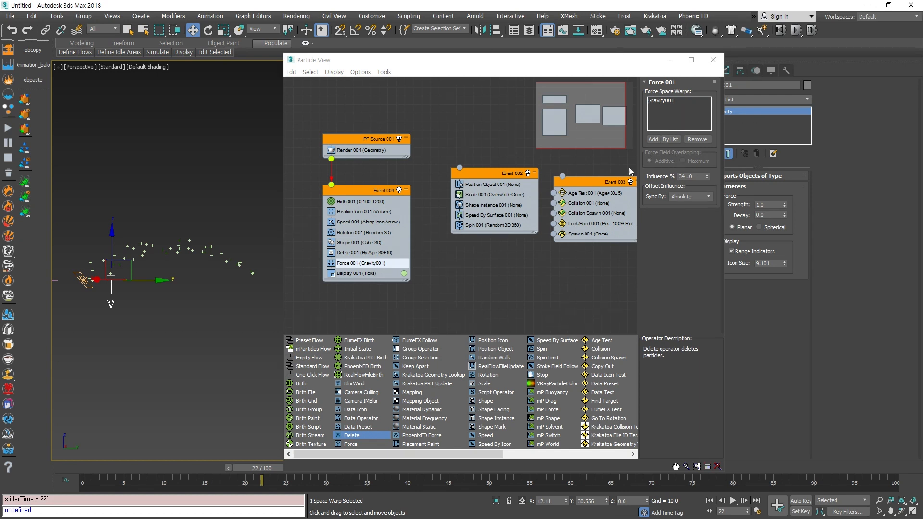
{"action": "middle_click_drag", "start_coordinate": [96, 325], "coordinate": [154, 382]}
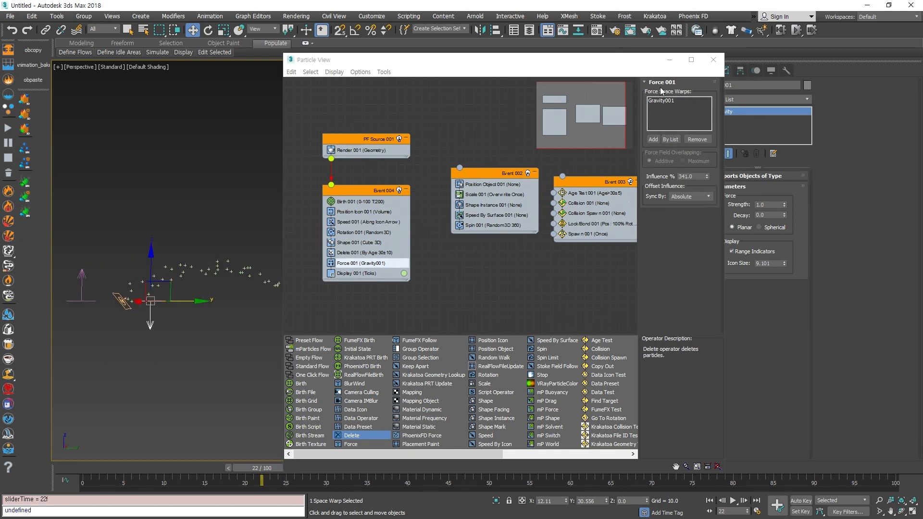
Step: Add Wind001 as a second force space warp of Force 001
{"action": "left_click", "coordinate": [669, 275]}
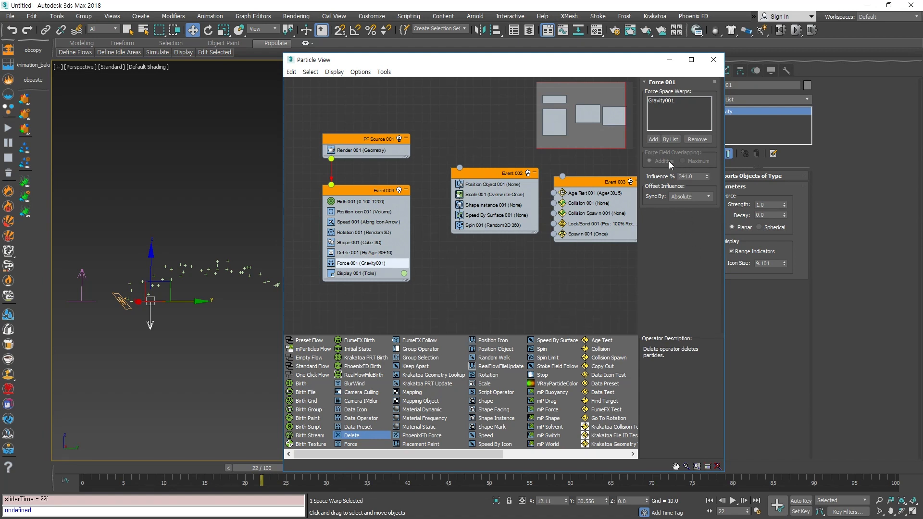
{"action": "left_click", "coordinate": [653, 139]}
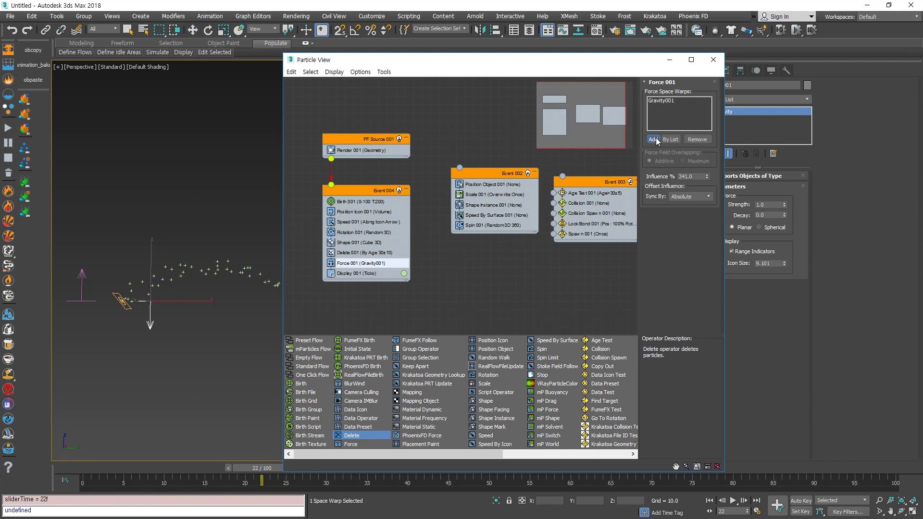
{"action": "left_click", "coordinate": [89, 302]}
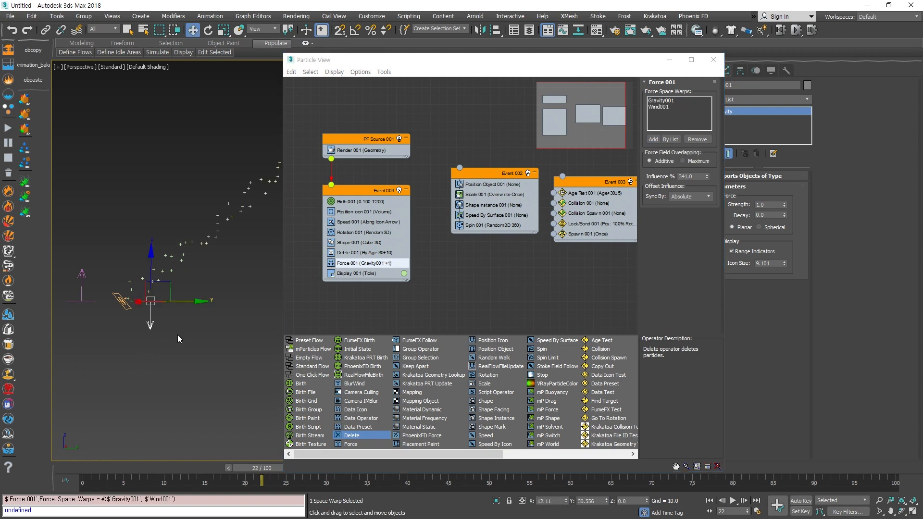
{"action": "scroll", "coordinate": [160, 338], "scroll_direction": "down", "scroll_amount": 2}
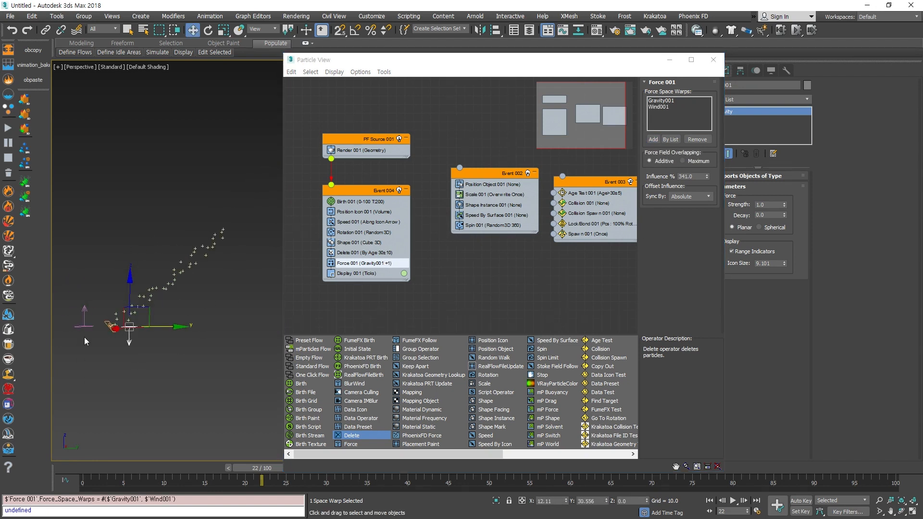
{"action": "left_click", "coordinate": [108, 347]}
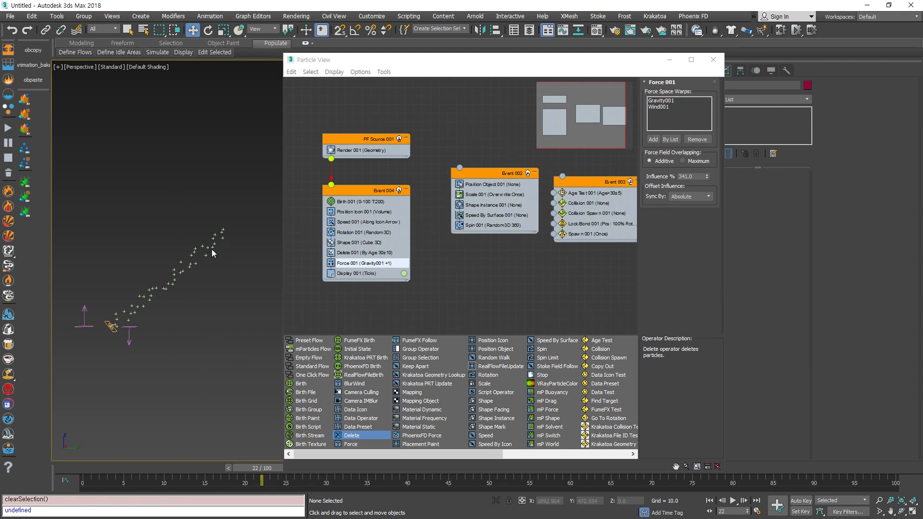
Step: Rotate Wind001 with angle snap so it blows horizontally along the particle stream, and scrub to frame 19
{"action": "left_click_drag", "start_coordinate": [249, 470], "coordinate": [198, 470]}
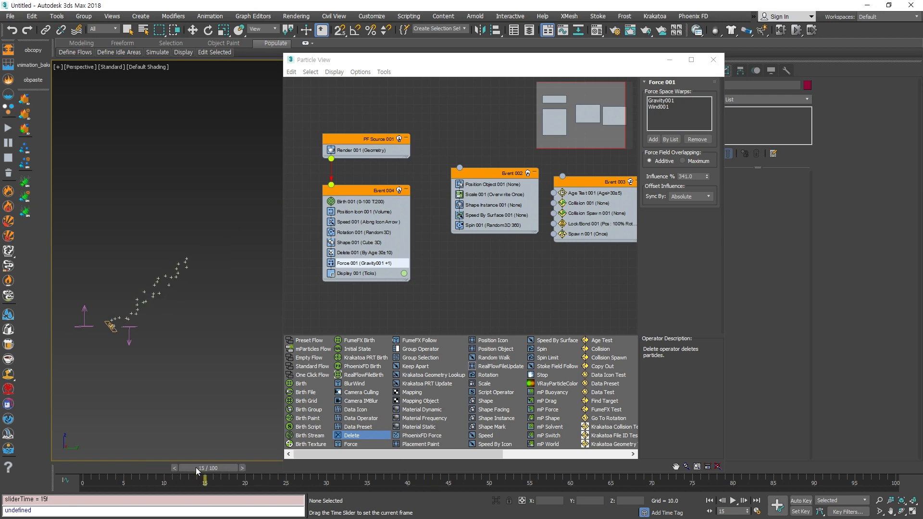
{"action": "left_click", "coordinate": [85, 326]}
{"action": "key", "text": "e"}
{"action": "key", "text": "a"}
{"action": "left_click_drag", "start_coordinate": [163, 237], "coordinate": [167, 339]}
{"action": "left_click_drag", "start_coordinate": [222, 469], "coordinate": [257, 454]}
{"action": "middle_click_drag", "start_coordinate": [257, 454], "coordinate": [146, 305], "text": "alt"}
{"action": "key", "text": "w"}
{"action": "mouse_move", "coordinate": [157, 342]}
{"action": "middle_mouse_down", "text": "alt"}
{"action": "mouse_move", "coordinate": [154, 330]}
{"action": "mouse_move", "coordinate": [167, 323]}
{"action": "mouse_move", "coordinate": [178, 330]}
{"action": "mouse_move", "coordinate": [170, 337]}
{"action": "middle_mouse_up", "text": "alt"}
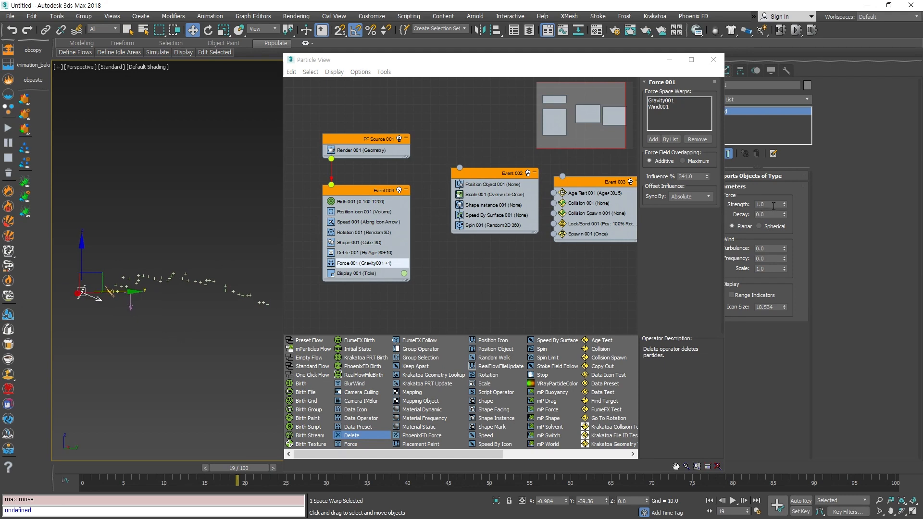
Step: Try a different Strength on Wind001
{"action": "left_click_drag", "start_coordinate": [784, 206], "coordinate": [790, 245]}
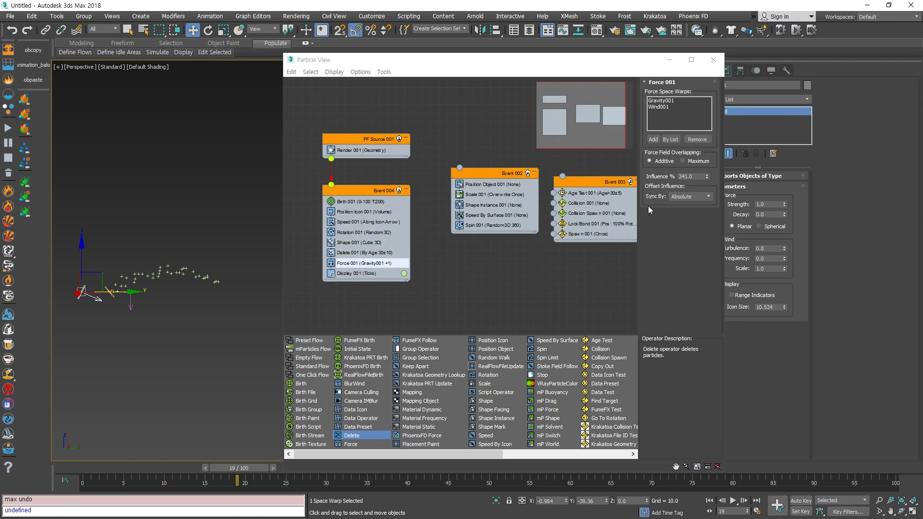
Step: Set the Influence of Force 001 to 201%
{"action": "left_click_drag", "start_coordinate": [706, 177], "coordinate": [709, 214]}
{"action": "left_click", "coordinate": [665, 107]}
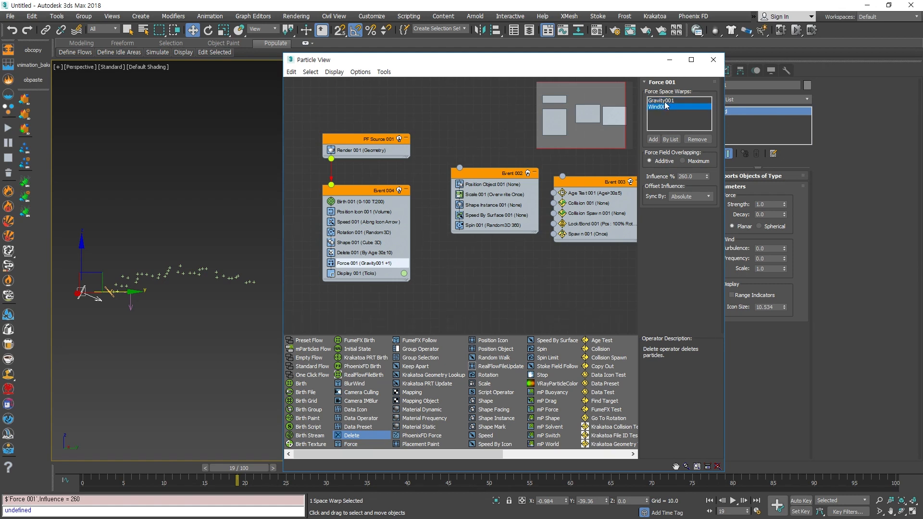
{"action": "left_click", "coordinate": [666, 101]}
{"action": "left_click_drag", "start_coordinate": [708, 178], "coordinate": [684, 218]}
{"action": "left_click", "coordinate": [114, 307]}
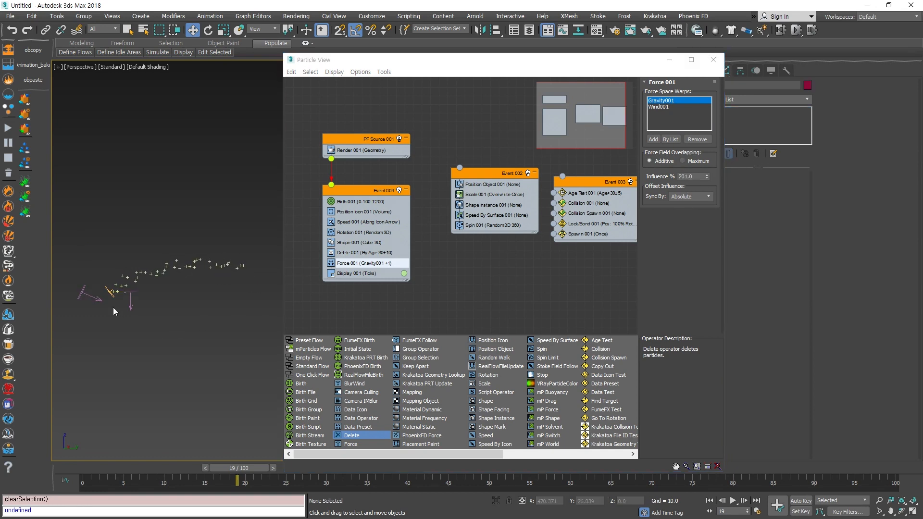
Step: Select the Gravity001 space warp and adjust its Strength to reshape the particle arc
{"action": "left_click", "coordinate": [90, 295]}
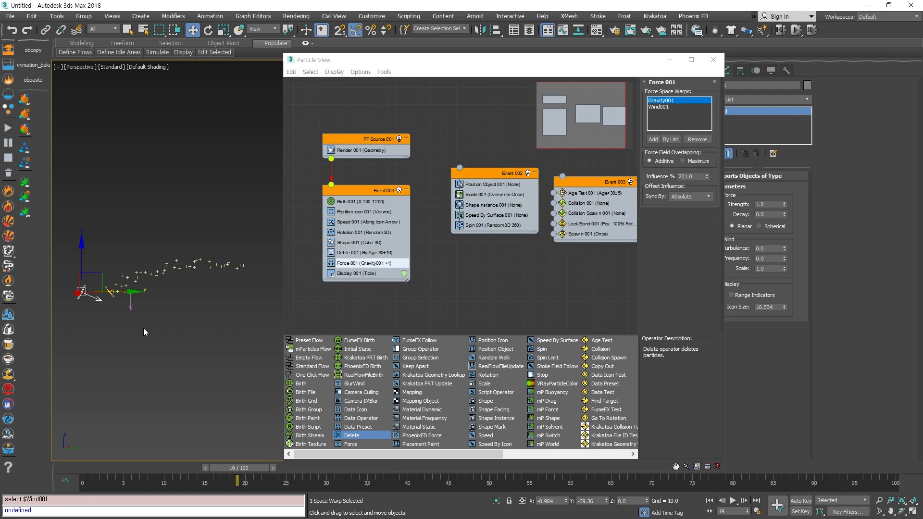
{"action": "left_click", "coordinate": [127, 307]}
{"action": "left_click_drag", "start_coordinate": [785, 208], "coordinate": [779, 241]}
{"action": "left_click", "coordinate": [228, 362]}
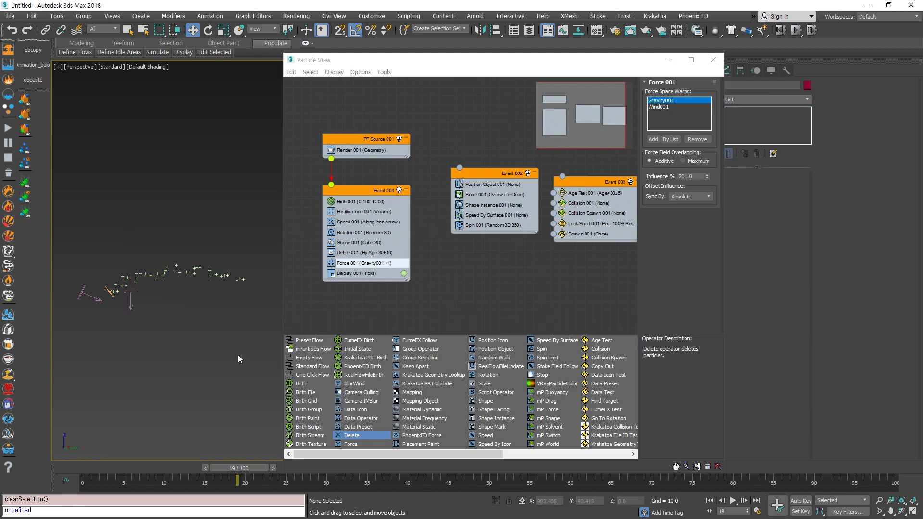
Step: Scrub the timeline from frame 0 to frame 16 to check the particle stream under gravity and wind
{"action": "scroll", "coordinate": [175, 287], "scroll_direction": "up", "scroll_amount": 3}
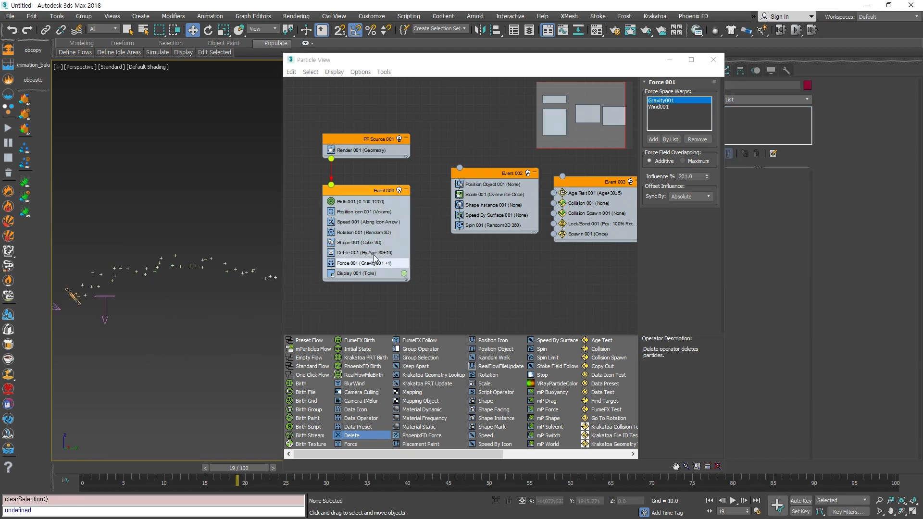
{"action": "scroll", "coordinate": [367, 263], "scroll_direction": "down", "scroll_amount": 1}
{"action": "scroll", "coordinate": [186, 327], "scroll_direction": "down", "scroll_amount": 5}
{"action": "middle_click_drag", "start_coordinate": [169, 334], "coordinate": [152, 310]}
{"action": "left_click_drag", "start_coordinate": [239, 469], "coordinate": [79, 473]}
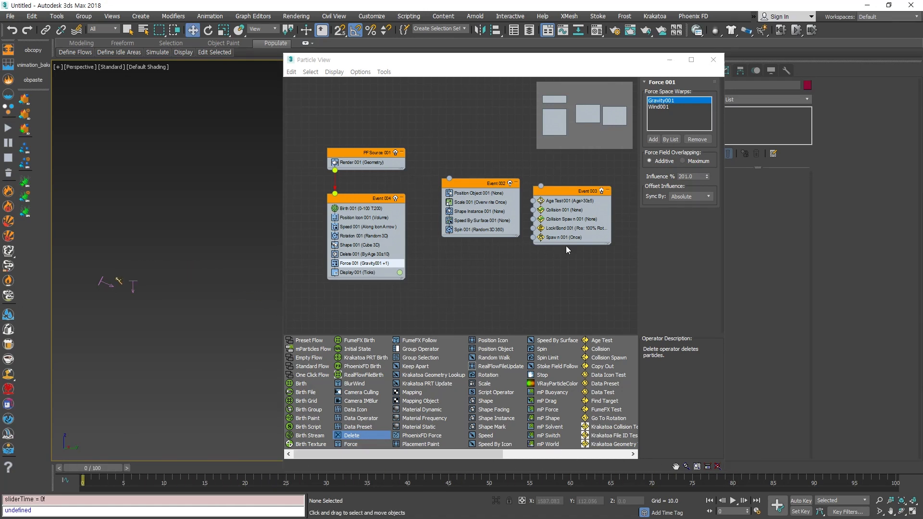
{"action": "left_click", "coordinate": [436, 283]}
{"action": "scroll", "coordinate": [436, 284], "scroll_direction": "up", "scroll_amount": 1}
{"action": "left_click", "coordinate": [157, 421]}
{"action": "left_click_drag", "start_coordinate": [105, 471], "coordinate": [228, 471]}
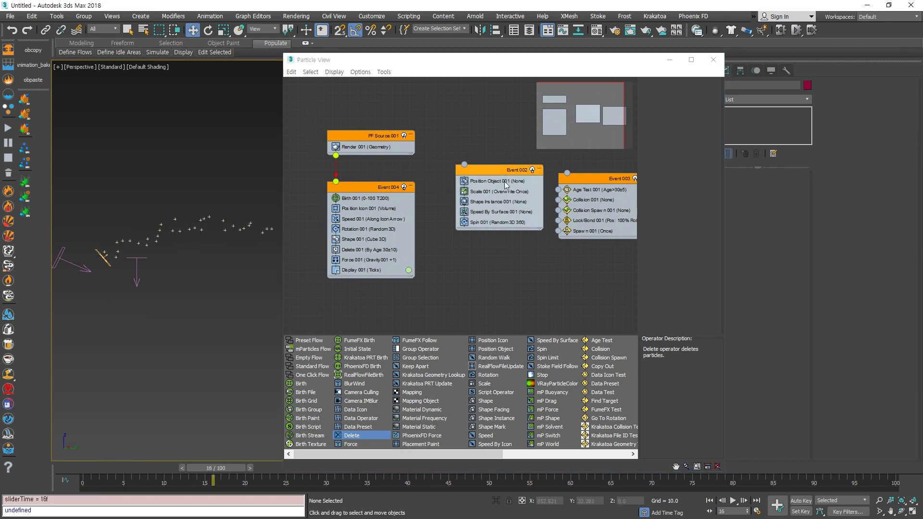
{"action": "middle_click_drag", "start_coordinate": [186, 279], "coordinate": [153, 293]}
{"action": "left_click", "coordinate": [425, 248]}
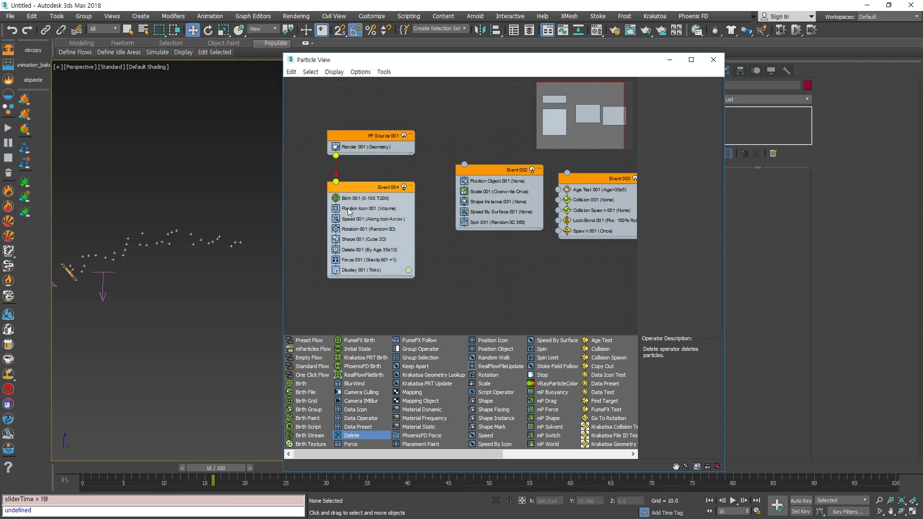
{"action": "left_click", "coordinate": [365, 208]}
{"action": "left_click", "coordinate": [461, 281]}
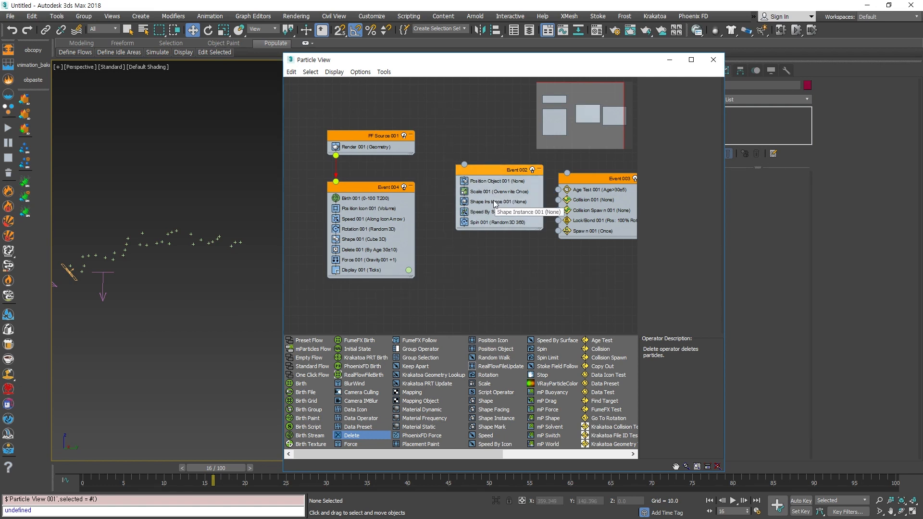
Step: Maximize the Left viewport and hide its grid
{"action": "scroll", "coordinate": [139, 310], "scroll_direction": "down", "scroll_amount": 4}
{"action": "middle_click_drag", "start_coordinate": [159, 312], "coordinate": [224, 305], "text": "alt"}
{"action": "key", "text": "alt+w"}
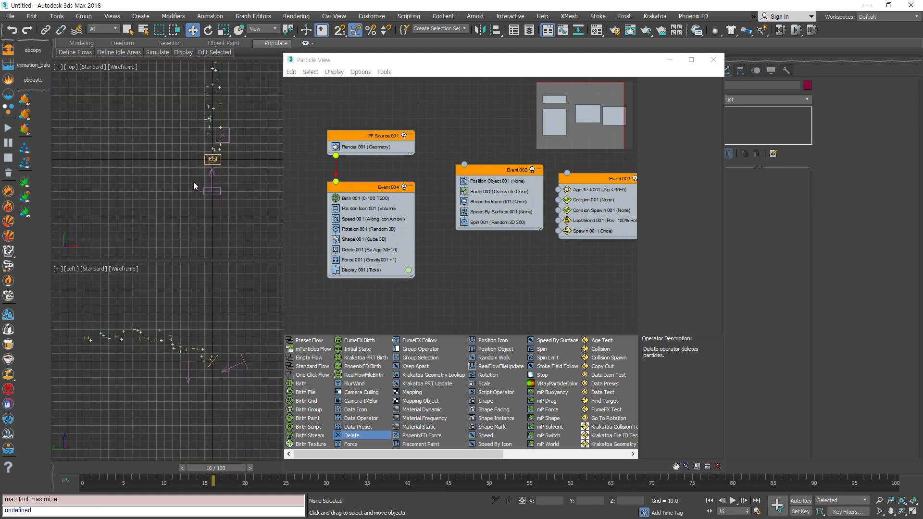
{"action": "key", "text": "alt+w"}
{"action": "key", "text": "g"}
Step: Create a Standard Primitives sphere beside the particle emitter in the Left viewport, on the opposite side from the stream
{"action": "left_click_drag", "start_coordinate": [616, 62], "coordinate": [583, 59]}
{"action": "left_click", "coordinate": [709, 70]}
{"action": "left_click", "coordinate": [742, 97]}
{"action": "left_click", "coordinate": [709, 84]}
{"action": "left_click", "coordinate": [740, 98]}
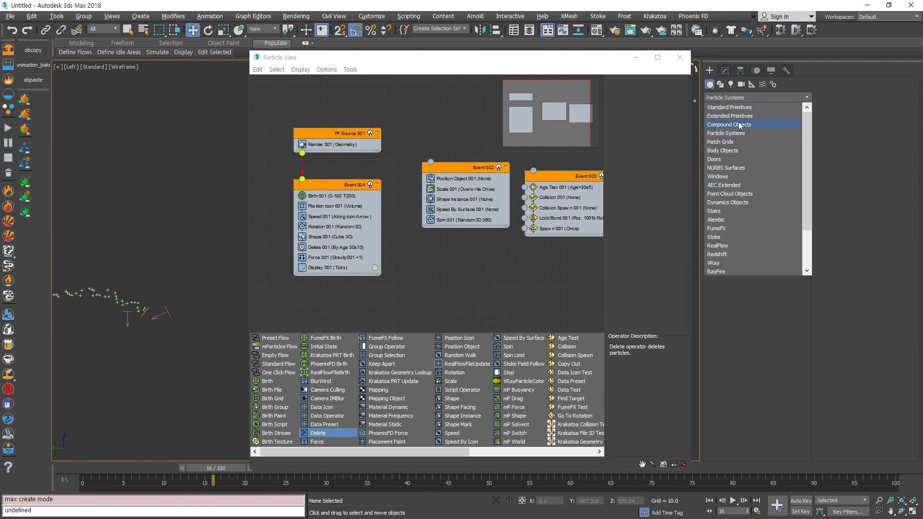
{"action": "left_click", "coordinate": [735, 107]}
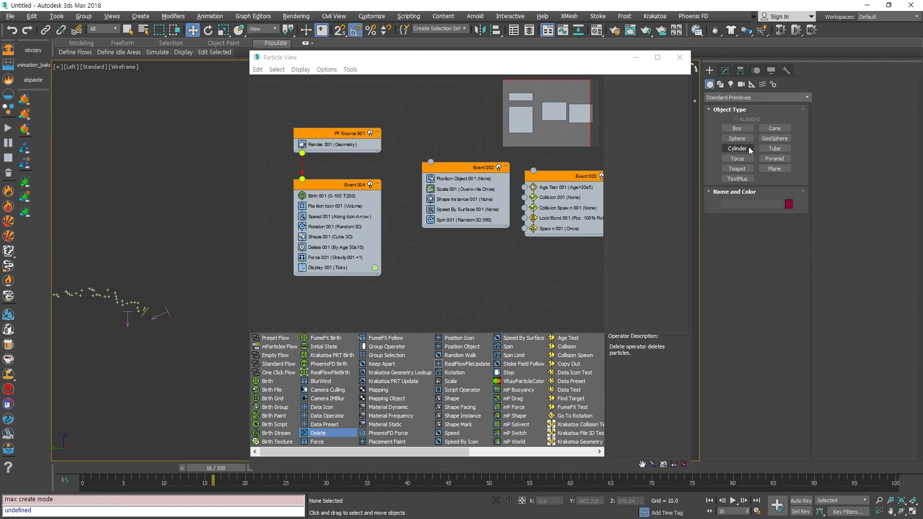
{"action": "left_click", "coordinate": [736, 138]}
{"action": "left_click_drag", "start_coordinate": [212, 305], "coordinate": [224, 316]}
{"action": "right_click", "coordinate": [225, 316]}
Step: Return to the maximized Perspective viewport and replace Position Icon 001 in Event 004 with Position Object 001 from Event 002
{"action": "key", "text": "alt+w"}
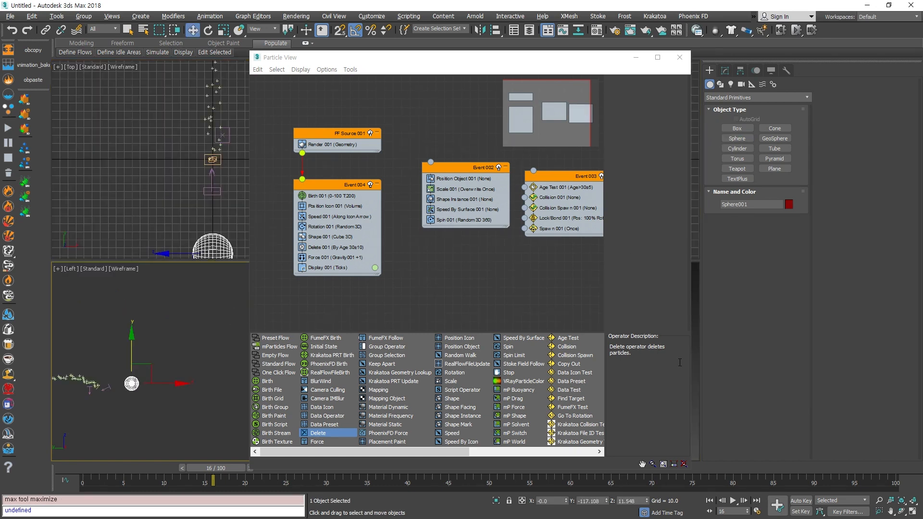
{"action": "right_click", "coordinate": [696, 358]}
{"action": "key", "text": "alt+w"}
{"action": "middle_click_drag", "start_coordinate": [182, 304], "coordinate": [138, 302]}
{"action": "scroll", "coordinate": [122, 341], "scroll_direction": "up", "scroll_amount": 2}
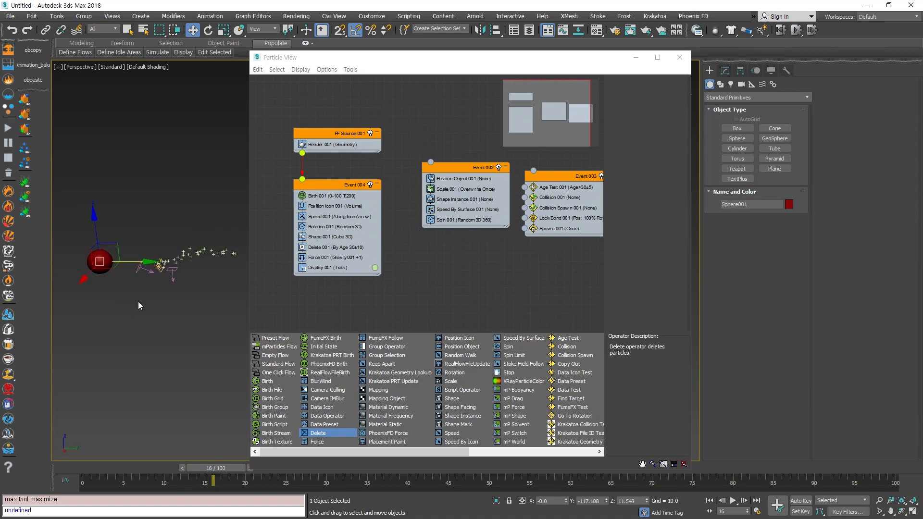
{"action": "left_click", "coordinate": [138, 302]}
{"action": "left_click_drag", "start_coordinate": [465, 183], "coordinate": [326, 215]}
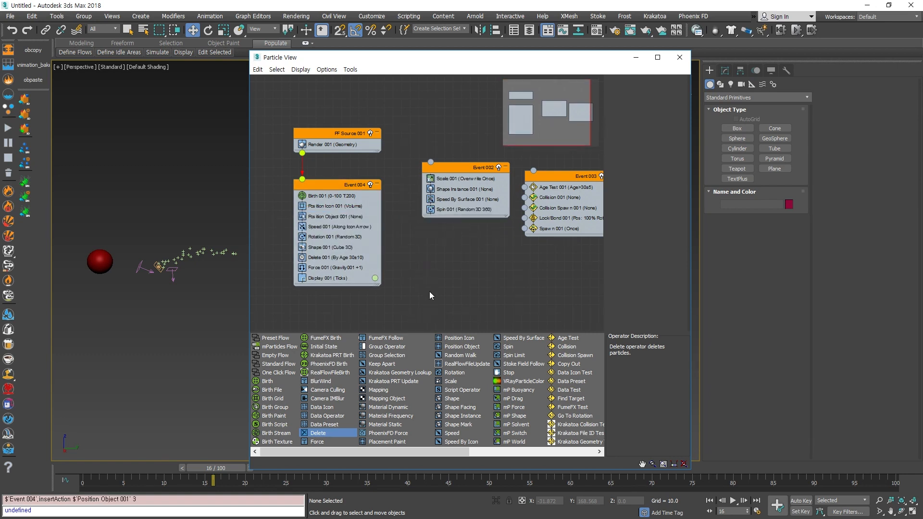
{"action": "left_click", "coordinate": [315, 207]}
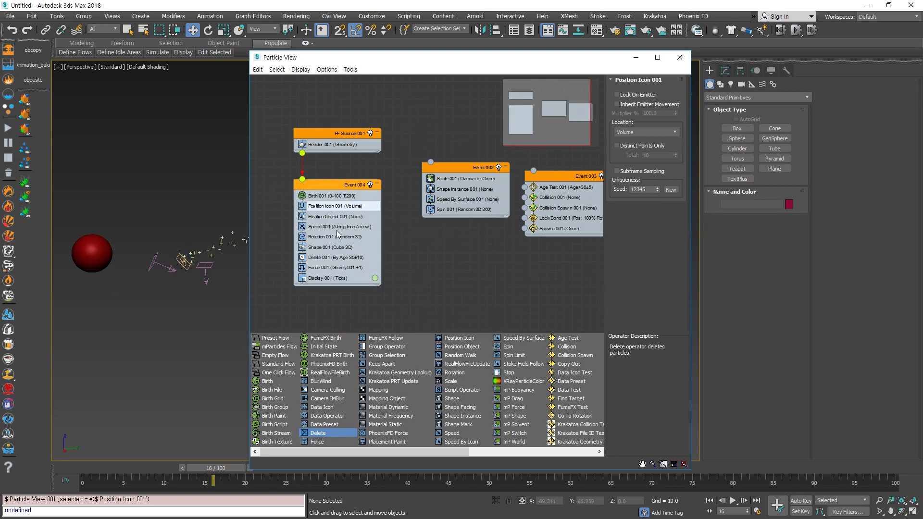
{"action": "key", "text": "Delete"}
Step: Add Sphere001 as the emitter object of Position Object 001
{"action": "middle_click_drag", "start_coordinate": [192, 305], "coordinate": [117, 315]}
{"action": "middle_click_drag", "start_coordinate": [72, 291], "coordinate": [168, 293]}
{"action": "scroll", "coordinate": [154, 329], "scroll_direction": "down", "scroll_amount": 3}
{"action": "left_click", "coordinate": [326, 207]}
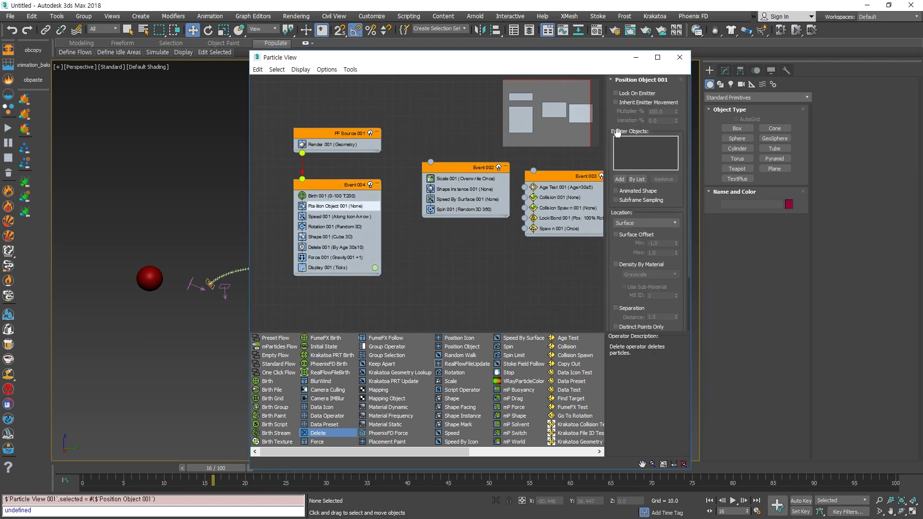
{"action": "left_click", "coordinate": [619, 179]}
{"action": "left_click", "coordinate": [149, 278]}
Step: Scrub to frame 19 and inspect how particles are emitted from the sphere's surface
{"action": "middle_click_drag", "start_coordinate": [166, 323], "coordinate": [191, 208], "text": "alt"}
{"action": "scroll", "coordinate": [130, 284], "scroll_direction": "up", "scroll_amount": 4}
{"action": "scroll", "coordinate": [163, 258], "scroll_direction": "down", "scroll_amount": 4}
{"action": "middle_click_drag", "start_coordinate": [219, 295], "coordinate": [149, 304]}
{"action": "left_click_drag", "start_coordinate": [223, 473], "coordinate": [263, 478]}
{"action": "key", "text": "w"}
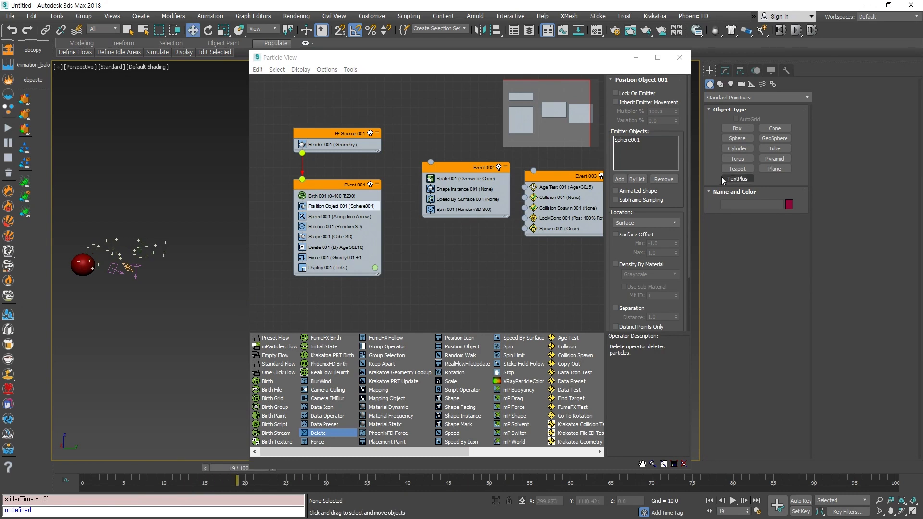
Step: Try Lock On Emitter on Position Object 001 and scrub to frame 9
{"action": "left_click", "coordinate": [634, 94]}
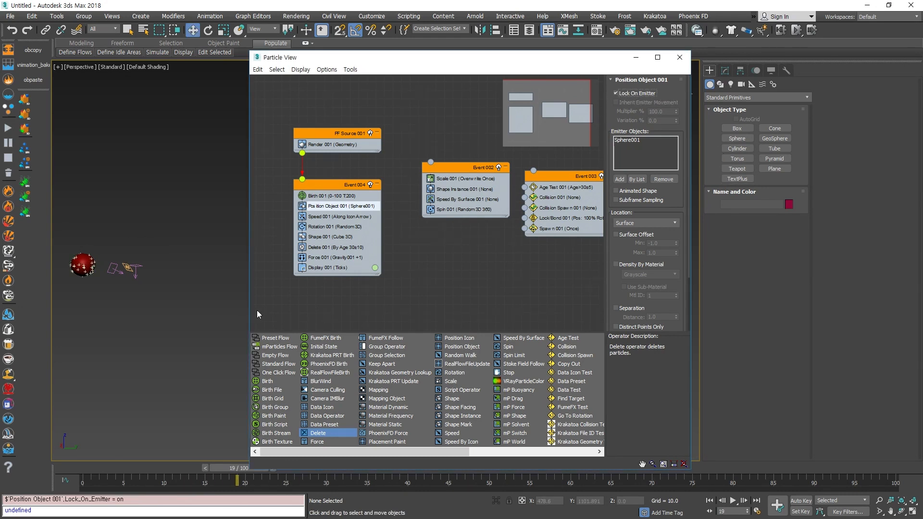
{"action": "left_click_drag", "start_coordinate": [243, 482], "coordinate": [156, 441]}
{"action": "key", "text": "w"}
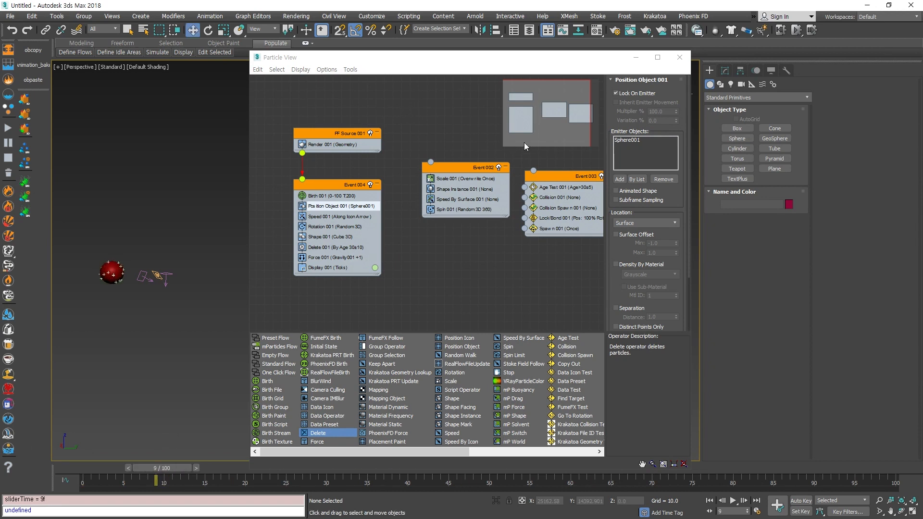
Step: Turn off Lock On Emitter and enable Inherit Emitter Movement on Position Object 001
{"action": "left_click", "coordinate": [630, 93]}
{"action": "left_click", "coordinate": [631, 102]}
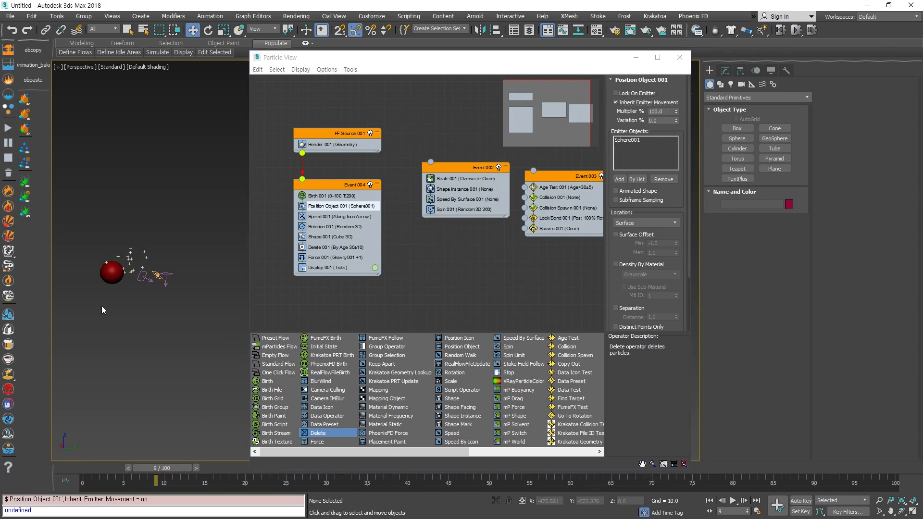
Step: Try moving Sphere001 with edged faces shown, and undo the move
{"action": "left_click", "coordinate": [109, 277]}
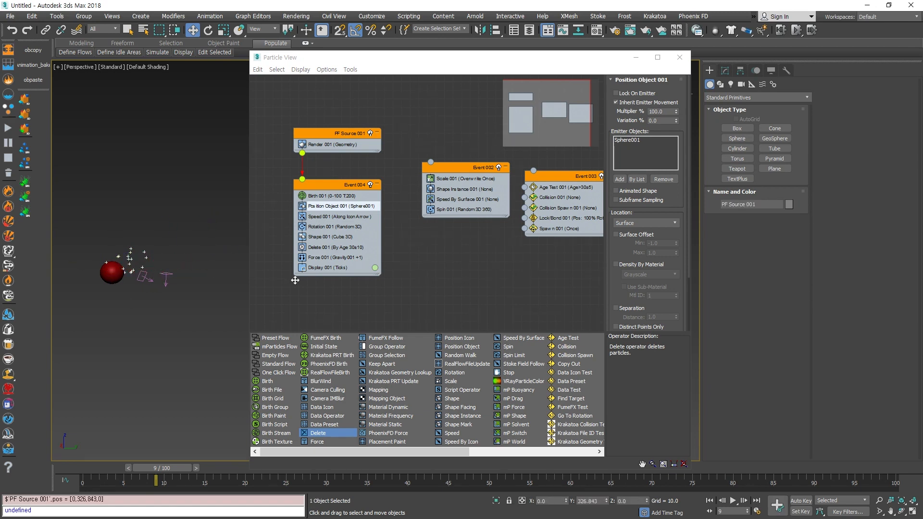
{"action": "left_click", "coordinate": [111, 280]}
{"action": "left_click", "coordinate": [123, 318]}
{"action": "left_click", "coordinate": [117, 258]}
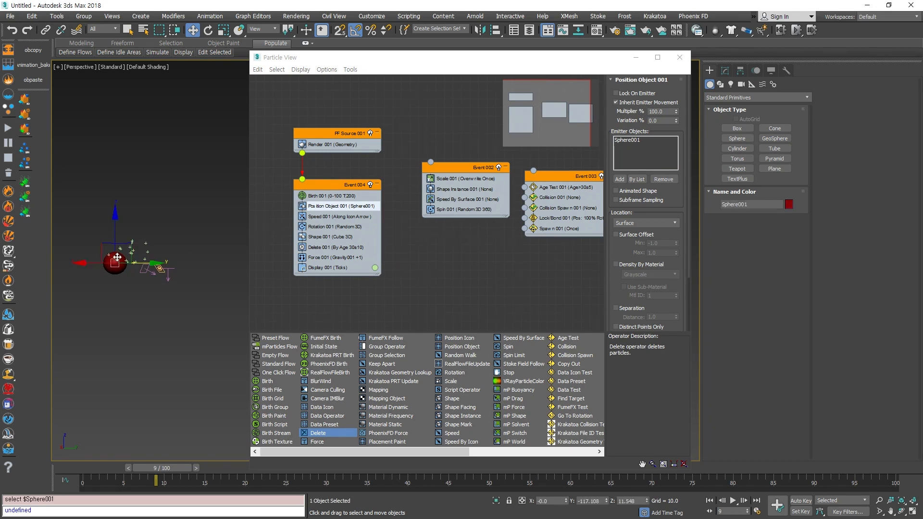
{"action": "key", "text": "F4"}
{"action": "left_click_drag", "start_coordinate": [146, 264], "coordinate": [150, 300]}
{"action": "key", "text": "ctrl+z"}
Step: Return the timeline to frame 0 and shift the Particle View window away from the viewport
{"action": "middle_click_drag", "start_coordinate": [75, 291], "coordinate": [111, 281], "text": "alt"}
{"action": "mouse_move", "coordinate": [166, 467]}
{"action": "left_mouse_down"}
{"action": "mouse_move", "coordinate": [269, 468]}
{"action": "mouse_move", "coordinate": [166, 467]}
{"action": "left_mouse_up"}
{"action": "key", "text": "w"}
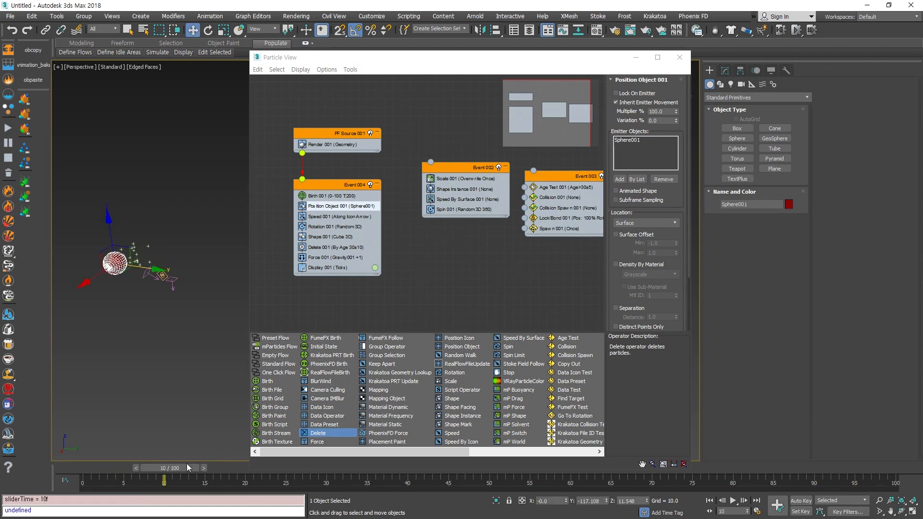
{"action": "key", "text": "Home"}
{"action": "left_click_drag", "start_coordinate": [476, 56], "coordinate": [494, 49]}
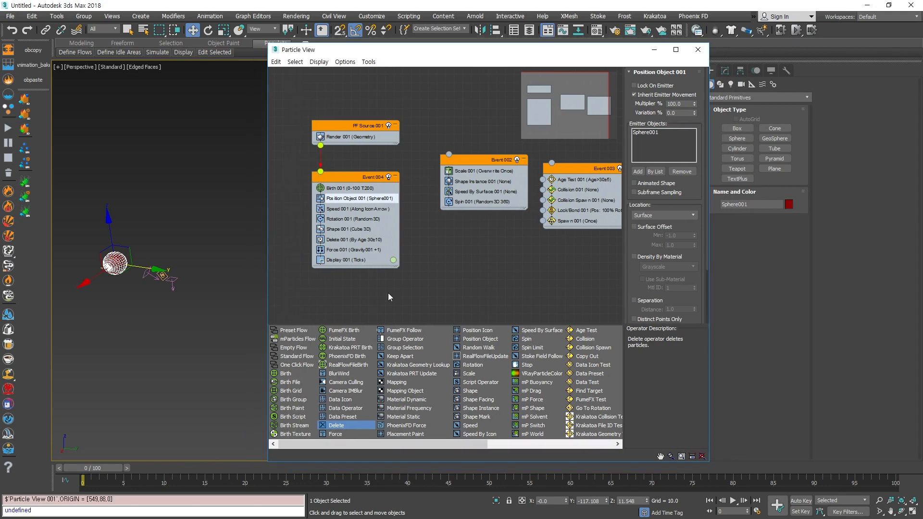
Step: Turn off edged faces, enable Auto Key and set a key for Sphere001 at frame 0
{"action": "left_click", "coordinate": [289, 339]}
{"action": "scroll", "coordinate": [290, 339], "scroll_direction": "down", "scroll_amount": 1}
{"action": "scroll", "coordinate": [165, 339], "scroll_direction": "down", "scroll_amount": 2}
{"action": "left_click", "coordinate": [170, 310]}
{"action": "middle_click_drag", "start_coordinate": [181, 423], "coordinate": [143, 440]}
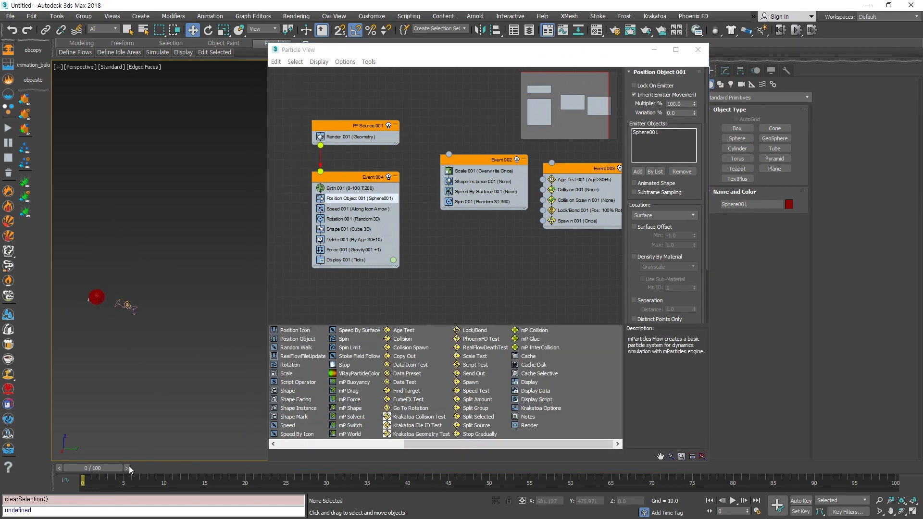
{"action": "middle_click_drag", "start_coordinate": [98, 341], "coordinate": [119, 357]}
{"action": "scroll", "coordinate": [118, 357], "scroll_direction": "up", "scroll_amount": 2}
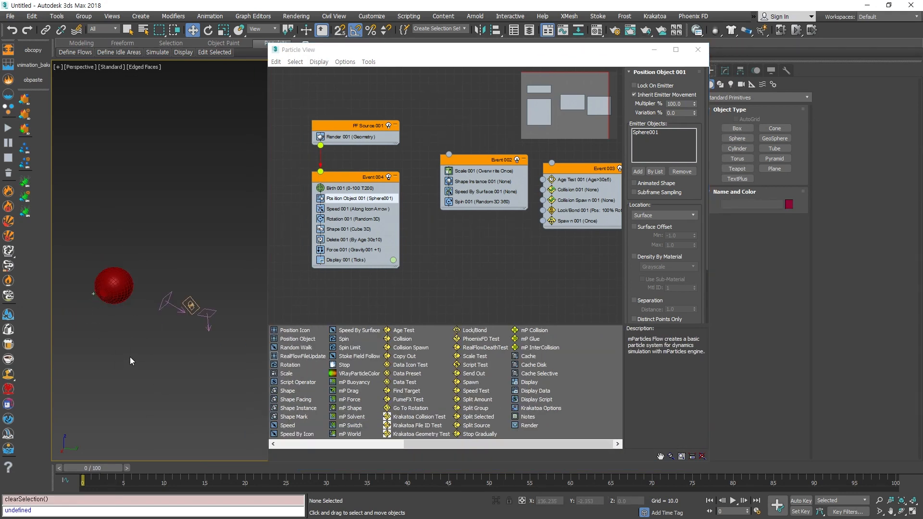
{"action": "key", "text": "F4"}
{"action": "left_click", "coordinate": [132, 288]}
{"action": "left_click", "coordinate": [799, 503]}
{"action": "left_click", "coordinate": [777, 505]}
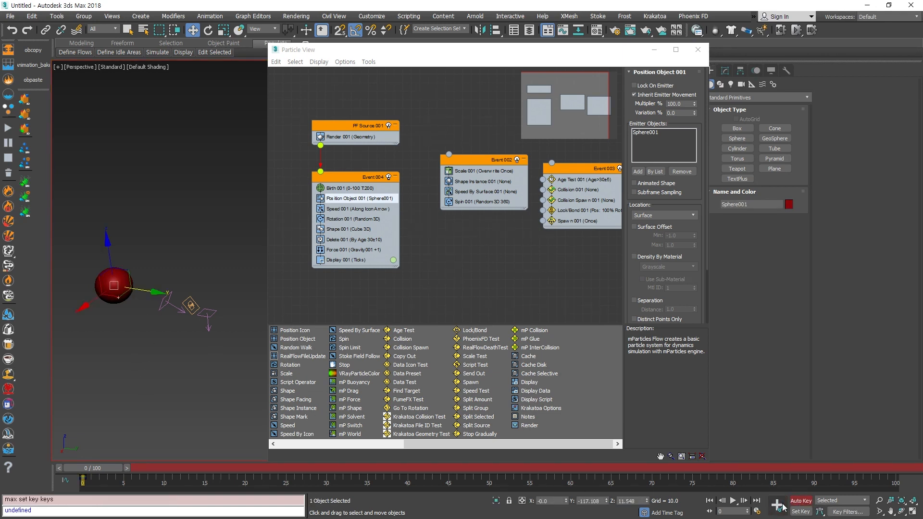
Step: Animate Sphere001 by moving it along the particle stream at frame 39, and turn off Auto Key
{"action": "scroll", "coordinate": [90, 408], "scroll_direction": "down", "scroll_amount": 4}
{"action": "left_click_drag", "start_coordinate": [98, 469], "coordinate": [401, 467]}
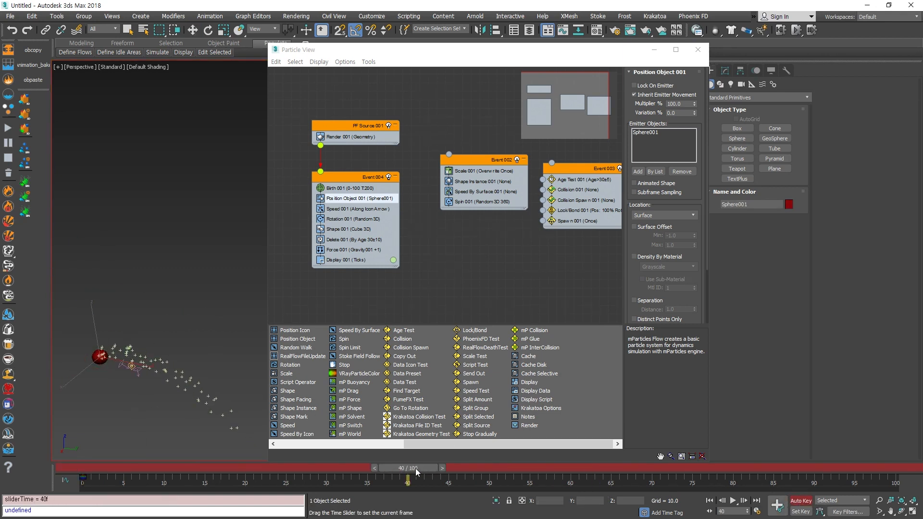
{"action": "left_click_drag", "start_coordinate": [132, 366], "coordinate": [282, 399]}
{"action": "left_click_drag", "start_coordinate": [408, 468], "coordinate": [269, 468]}
{"action": "left_click", "coordinate": [800, 500]}
Step: Toggle Lock On Emitter and Inherit Emitter Movement while scrubbing to compare emission from the moving sphere
{"action": "left_click_drag", "start_coordinate": [271, 477], "coordinate": [83, 474]}
{"action": "left_click", "coordinate": [651, 88]}
{"action": "left_click", "coordinate": [651, 86]}
{"action": "left_click", "coordinate": [655, 95]}
{"action": "mouse_move", "coordinate": [83, 473]}
{"action": "left_mouse_down"}
{"action": "mouse_move", "coordinate": [439, 478]}
{"action": "mouse_move", "coordinate": [131, 480]}
{"action": "mouse_move", "coordinate": [201, 481]}
{"action": "mouse_move", "coordinate": [192, 484]}
{"action": "mouse_move", "coordinate": [131, 479]}
{"action": "mouse_move", "coordinate": [488, 476]}
{"action": "mouse_move", "coordinate": [84, 474]}
{"action": "left_mouse_up"}
{"action": "left_click", "coordinate": [650, 95]}
{"action": "key", "text": "w"}
{"action": "middle_click_drag", "start_coordinate": [195, 347], "coordinate": [189, 319]}
{"action": "scroll", "coordinate": [187, 326], "scroll_direction": "down", "scroll_amount": 3}
{"action": "scroll", "coordinate": [187, 325], "scroll_direction": "up", "scroll_amount": 2}
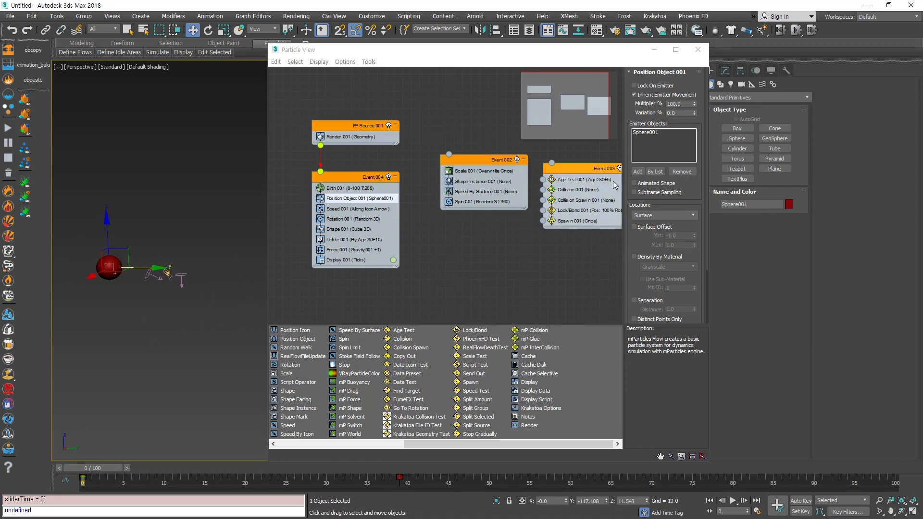
Step: Enable Animated Shape on Position Object 001 and scrub the opening frames back to frame 0
{"action": "left_click", "coordinate": [653, 186]}
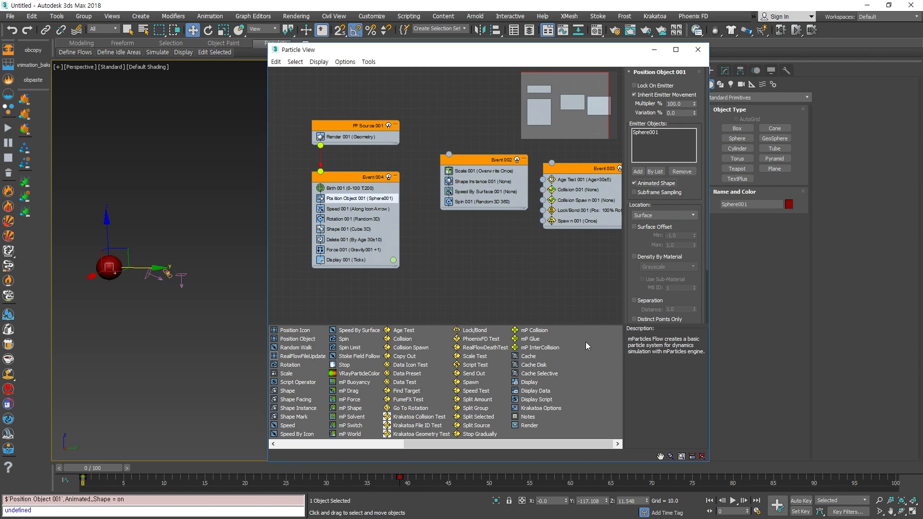
{"action": "left_click_drag", "start_coordinate": [118, 476], "coordinate": [64, 477]}
{"action": "key", "text": "w"}
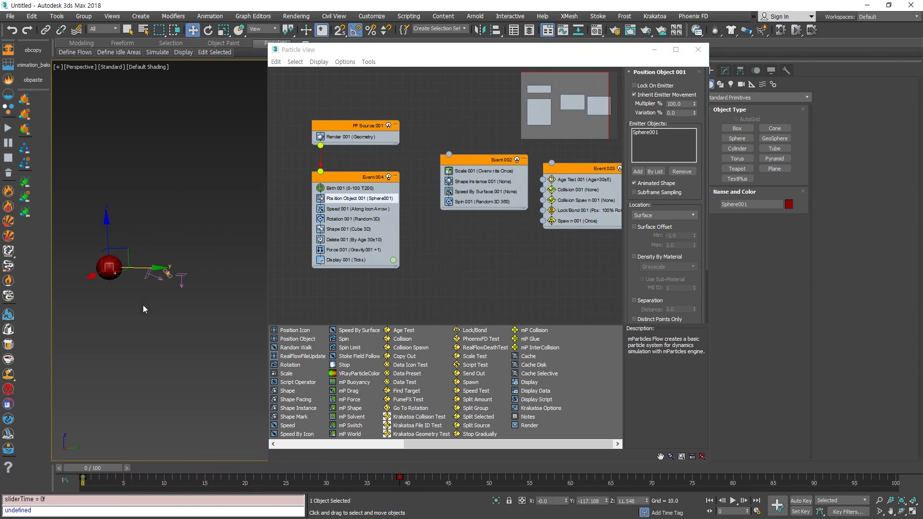
Step: Turn off Inherit Emitter Movement and scrub to frames 20 and 14 to check emission from the moving sphere
{"action": "left_click", "coordinate": [651, 95]}
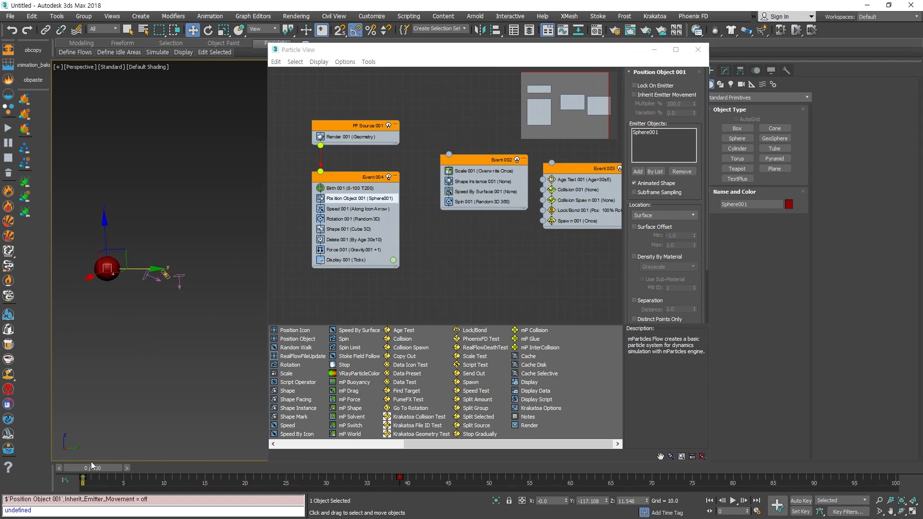
{"action": "left_click_drag", "start_coordinate": [108, 469], "coordinate": [245, 468]}
{"action": "middle_click_drag", "start_coordinate": [244, 300], "coordinate": [196, 300]}
{"action": "scroll", "coordinate": [196, 300], "scroll_direction": "up", "scroll_amount": 3}
{"action": "scroll", "coordinate": [224, 288], "scroll_direction": "down", "scroll_amount": 3}
{"action": "left_click", "coordinate": [235, 283]}
{"action": "left_click", "coordinate": [231, 272]}
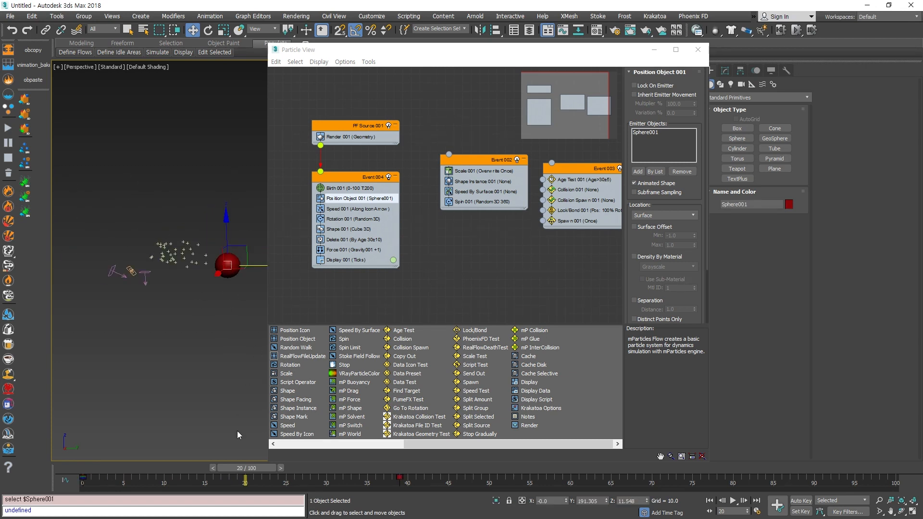
{"action": "left_click_drag", "start_coordinate": [245, 474], "coordinate": [198, 467]}
{"action": "middle_click_drag", "start_coordinate": [127, 358], "coordinate": [142, 349]}
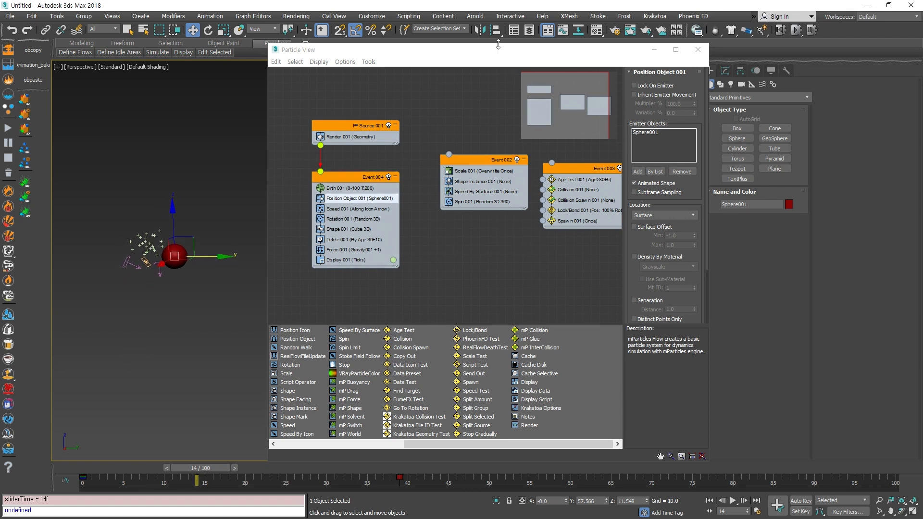
Step: Move Particle View aside, enable Lock On Emitter on Position Object 001, and scrub the opening frames to compare emission
{"action": "left_click_drag", "start_coordinate": [499, 45], "coordinate": [641, 46]}
{"action": "scroll", "coordinate": [283, 358], "scroll_direction": "down", "scroll_amount": 3}
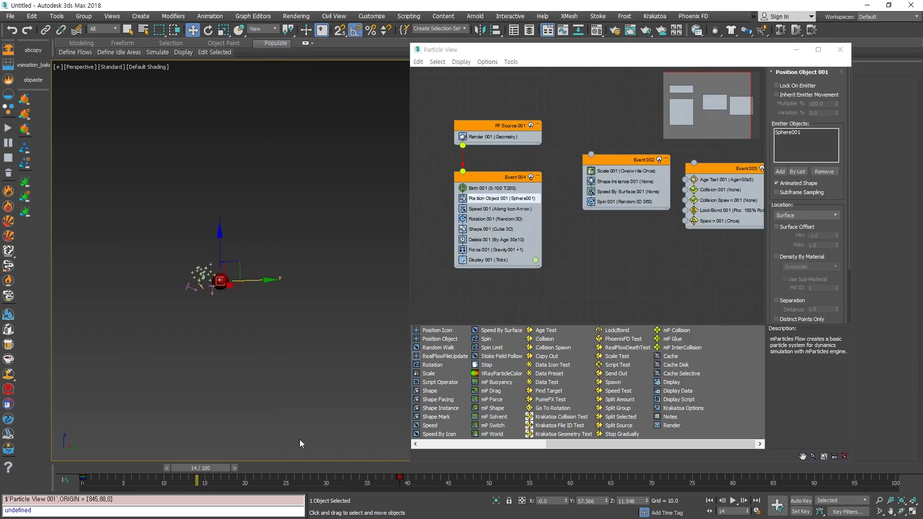
{"action": "left_click_drag", "start_coordinate": [196, 471], "coordinate": [83, 468]}
{"action": "left_click", "coordinate": [793, 85]}
{"action": "left_click", "coordinate": [463, 208]}
{"action": "left_click", "coordinate": [462, 209]}
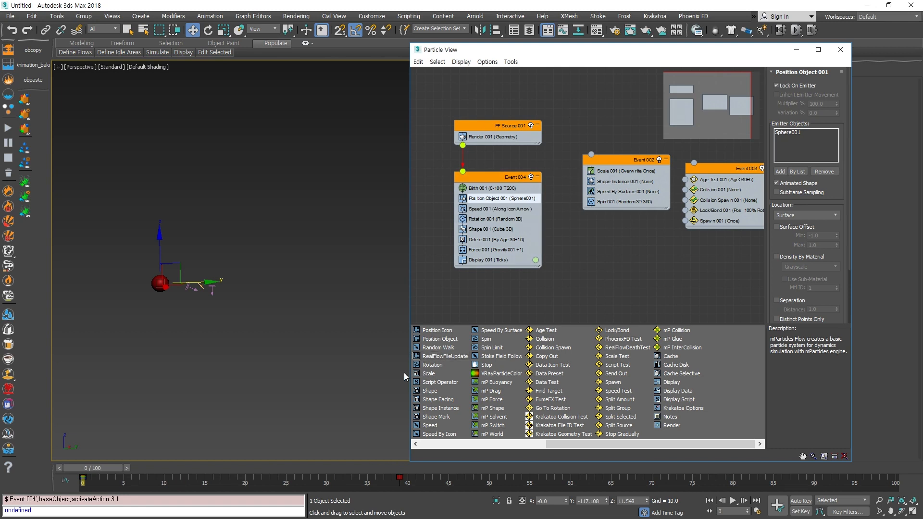
{"action": "left_click_drag", "start_coordinate": [110, 463], "coordinate": [287, 468]}
{"action": "left_click_drag", "start_coordinate": [219, 481], "coordinate": [124, 474]}
{"action": "key", "text": "w"}
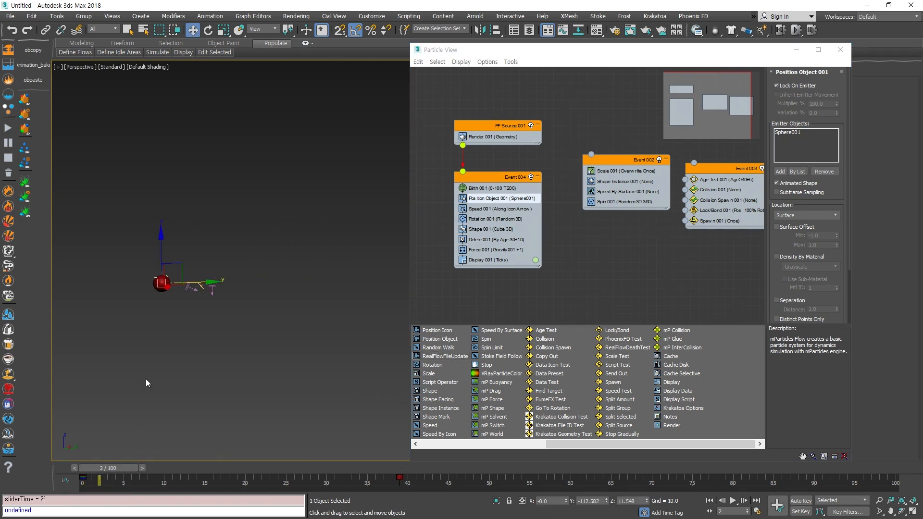
Step: Toggle Subframe Sampling and turn off Animated Shape on Position Object 001, scrubbing to compare emission from the moving sphere
{"action": "scroll", "coordinate": [146, 327], "scroll_direction": "up", "scroll_amount": 4}
{"action": "middle_click_drag", "start_coordinate": [237, 275], "coordinate": [232, 327]}
{"action": "left_click", "coordinate": [807, 194]}
{"action": "left_click", "coordinate": [797, 183]}
{"action": "left_click", "coordinate": [797, 193]}
{"action": "left_click_drag", "start_coordinate": [112, 468], "coordinate": [296, 469]}
Step: Turn off Lock On Emitter with Animated Shape on, disable Speed 001, and scrub to frame 25
{"action": "left_click", "coordinate": [777, 85]}
{"action": "left_click", "coordinate": [463, 208]}
{"action": "left_click", "coordinate": [791, 185]}
{"action": "mouse_move", "coordinate": [243, 468]}
{"action": "left_mouse_down"}
{"action": "mouse_move", "coordinate": [53, 468]}
{"action": "mouse_move", "coordinate": [229, 478]}
{"action": "mouse_move", "coordinate": [864, 473]}
{"action": "mouse_move", "coordinate": [6, 483]}
{"action": "mouse_move", "coordinate": [360, 469]}
{"action": "mouse_move", "coordinate": [389, 457]}
{"action": "mouse_move", "coordinate": [255, 459]}
{"action": "left_mouse_up"}
{"action": "left_click", "coordinate": [635, 221]}
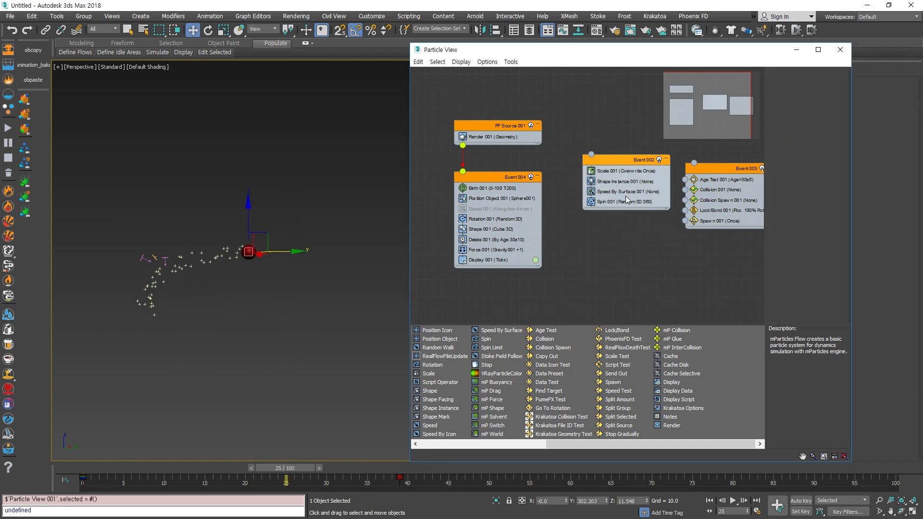
Step: Replace Speed 001 with Speed By Surface 001 from Event 002, use Sphere001 as its surface geometry, and scrub to frame 0
{"action": "left_click_drag", "start_coordinate": [625, 192], "coordinate": [478, 211]}
{"action": "left_click", "coordinate": [779, 164]}
{"action": "left_click", "coordinate": [249, 251]}
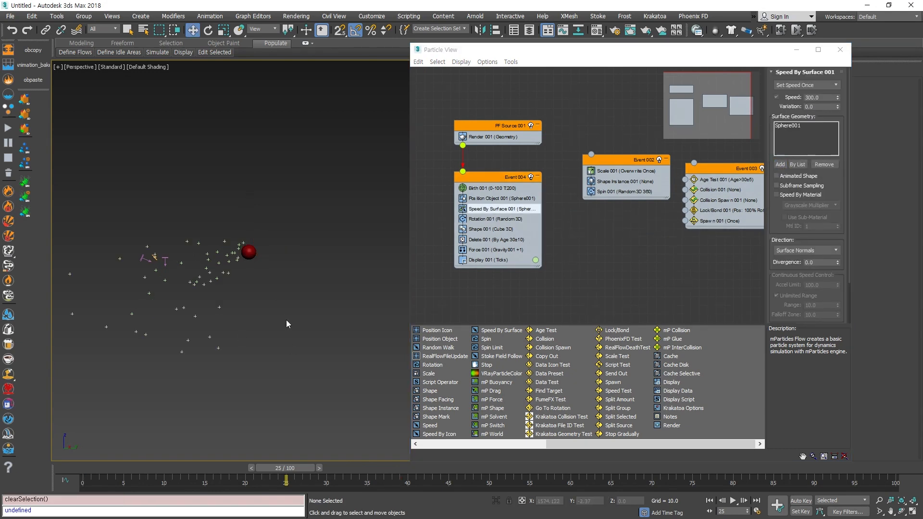
{"action": "left_click_drag", "start_coordinate": [272, 460], "coordinate": [89, 475]}
{"action": "key", "text": "w"}
Step: Compare emission with Animated Shape off and on in Position Object 001 while scrubbing, ending with it on at frame 0
{"action": "left_click", "coordinate": [499, 198]}
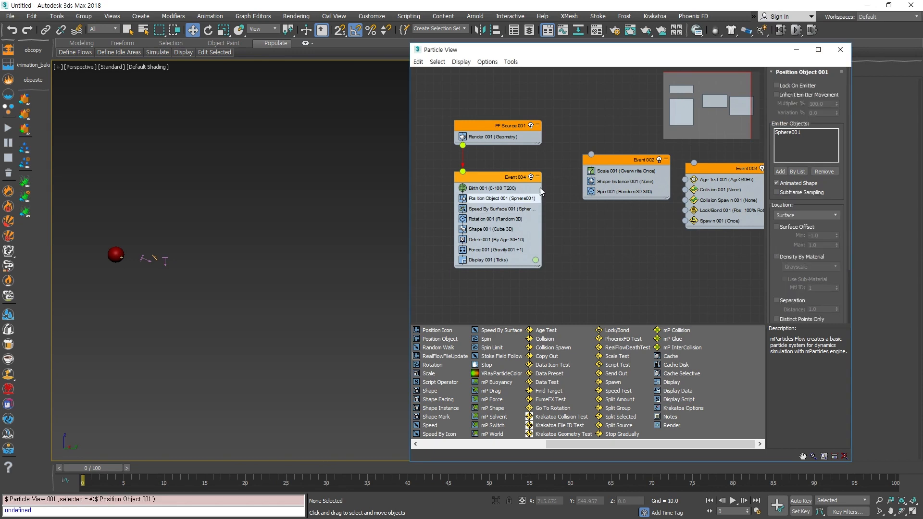
{"action": "mouse_move", "coordinate": [96, 469]}
{"action": "left_mouse_down"}
{"action": "mouse_move", "coordinate": [767, 480]}
{"action": "mouse_move", "coordinate": [84, 480]}
{"action": "left_mouse_up"}
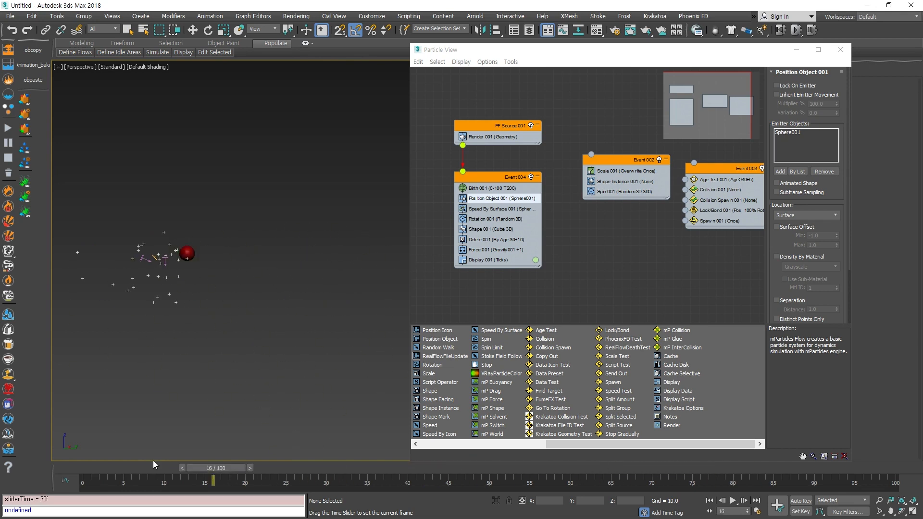
{"action": "key", "text": "w"}
{"action": "left_click", "coordinate": [775, 183]}
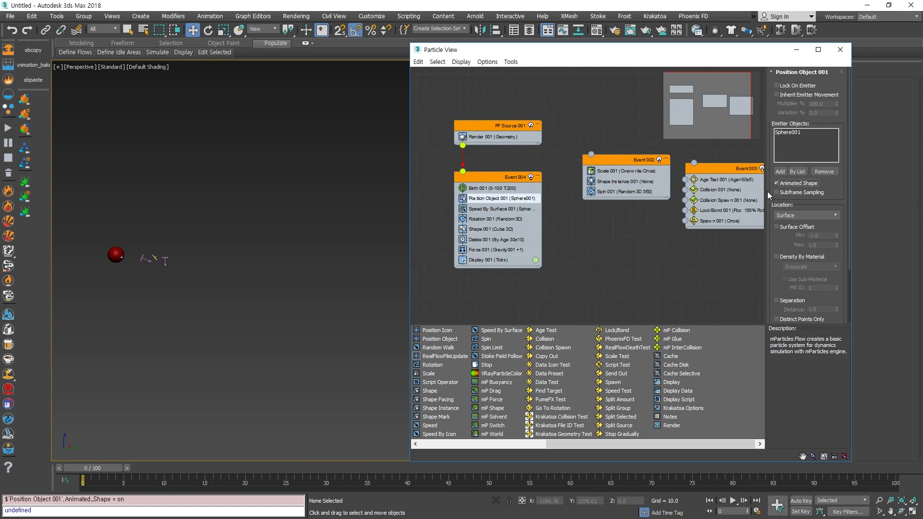
{"action": "middle_click_drag", "start_coordinate": [202, 310], "coordinate": [308, 364]}
{"action": "scroll", "coordinate": [245, 338], "scroll_direction": "up", "scroll_amount": 2}
{"action": "scroll", "coordinate": [245, 339], "scroll_direction": "down", "scroll_amount": 1}
{"action": "middle_click_drag", "start_coordinate": [249, 329], "coordinate": [223, 293]}
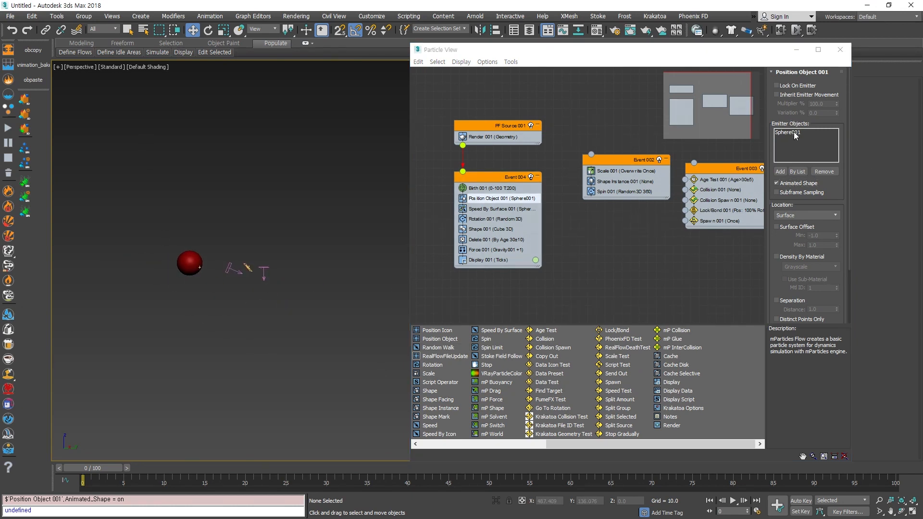
Step: Toggle Lock On Emitter on and off around a short scrub, and turn off Animated Shape on Position Object 001
{"action": "left_click", "coordinate": [795, 86]}
{"action": "mouse_move", "coordinate": [97, 470]}
{"action": "left_mouse_down"}
{"action": "mouse_move", "coordinate": [273, 471]}
{"action": "mouse_move", "coordinate": [86, 470]}
{"action": "left_mouse_up"}
{"action": "left_click", "coordinate": [805, 87]}
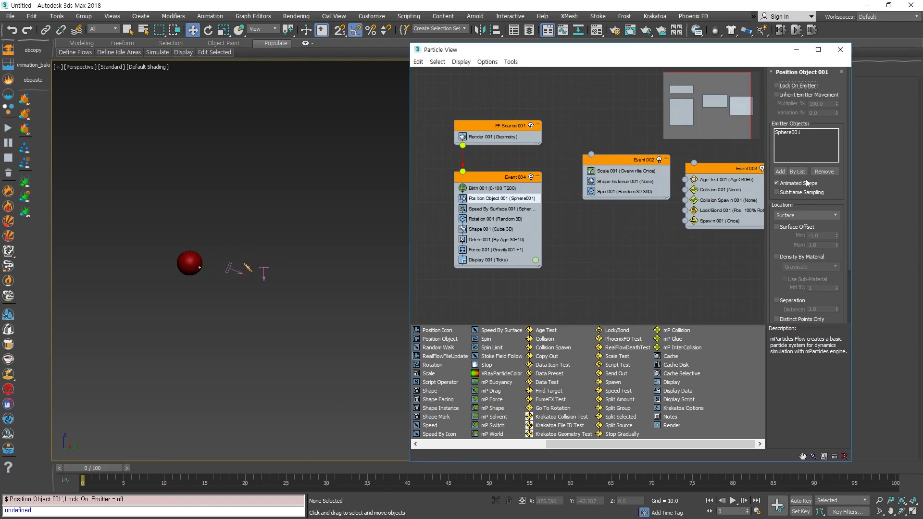
{"action": "left_click", "coordinate": [790, 184]}
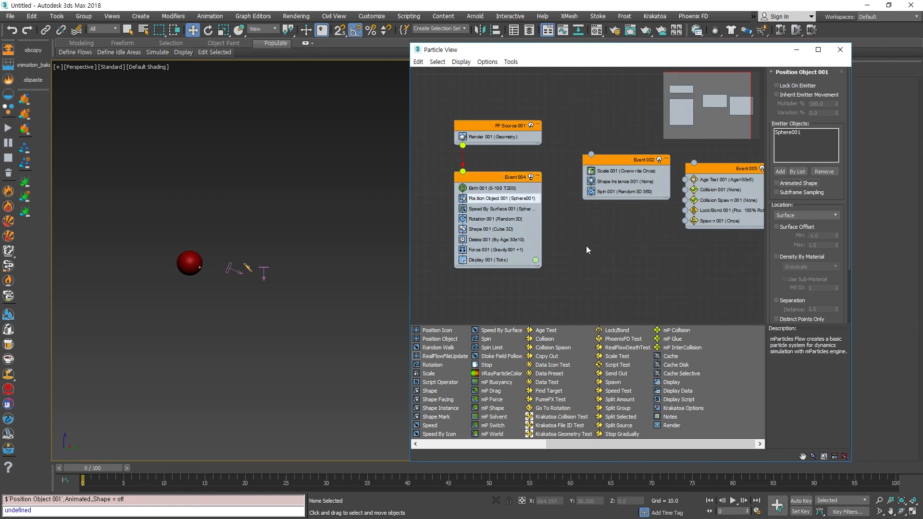
Step: Review the Speed By Surface 001 and Position Object 001 settings, and examine the selected Sphere001 from several angles
{"action": "left_click", "coordinate": [490, 210]}
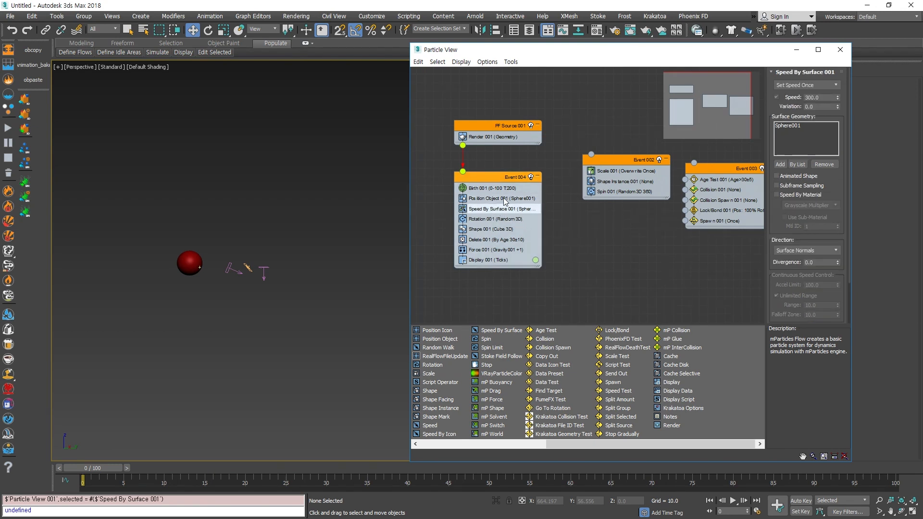
{"action": "left_click", "coordinate": [505, 199]}
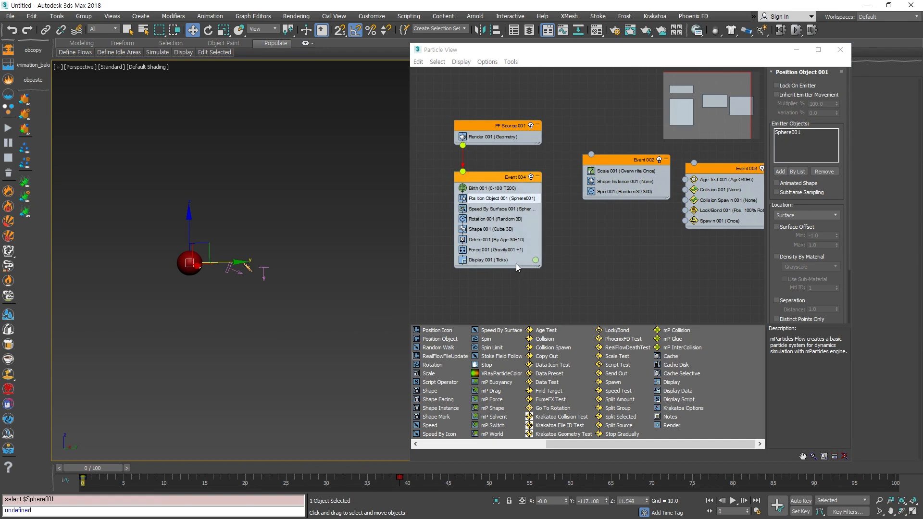
{"action": "left_click", "coordinate": [288, 266]}
{"action": "left_click", "coordinate": [183, 259]}
{"action": "middle_click_drag", "start_coordinate": [183, 312], "coordinate": [239, 370], "text": "alt"}
{"action": "middle_click_drag", "start_coordinate": [212, 322], "coordinate": [243, 367]}
{"action": "scroll", "coordinate": [244, 368], "scroll_direction": "up", "scroll_amount": 3}
{"action": "scroll", "coordinate": [244, 367], "scroll_direction": "down", "scroll_amount": 3}
{"action": "middle_click_drag", "start_coordinate": [304, 389], "coordinate": [279, 334]}
{"action": "scroll", "coordinate": [261, 307], "scroll_direction": "up", "scroll_amount": 3}
{"action": "left_click", "coordinate": [260, 308]}
{"action": "left_click", "coordinate": [139, 289]}
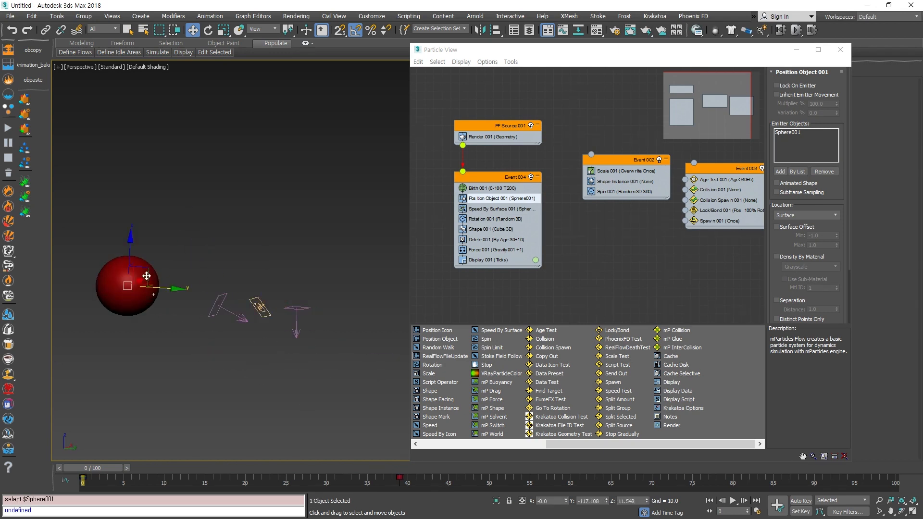
{"action": "scroll", "coordinate": [192, 350], "scroll_direction": "down", "scroll_amount": 5}
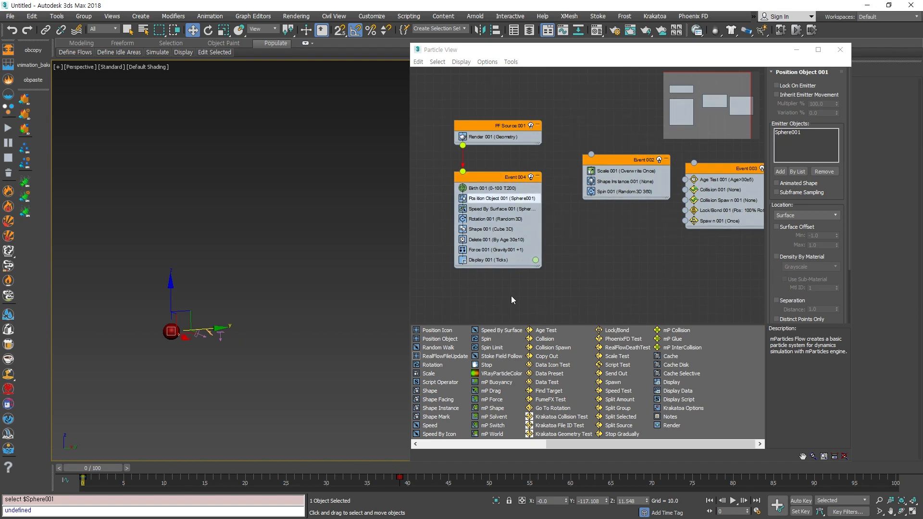
Step: Delete Sphere001's animation keys and scrub to frame 9 to check emission from the stationary sphere
{"action": "left_click", "coordinate": [484, 210]}
{"action": "left_click", "coordinate": [208, 393]}
{"action": "left_click", "coordinate": [171, 332]}
{"action": "scroll", "coordinate": [171, 332], "scroll_direction": "up", "scroll_amount": 5}
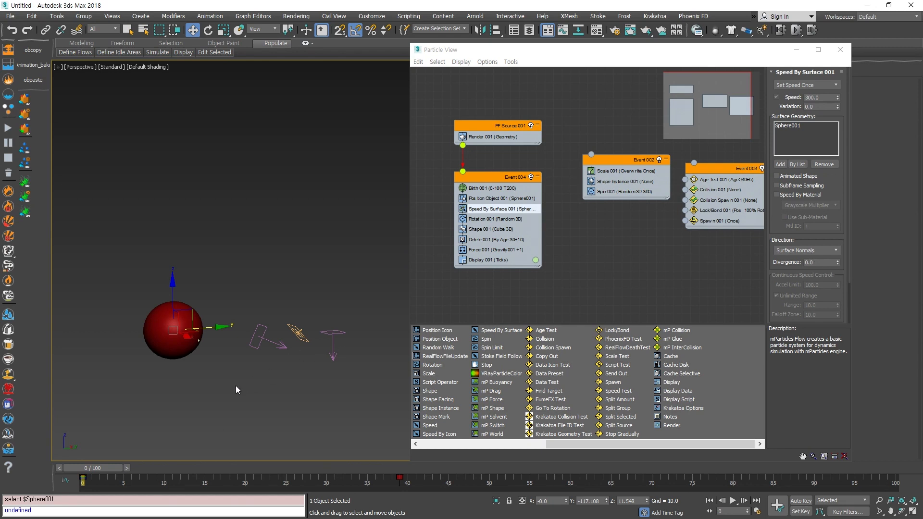
{"action": "left_click_drag", "start_coordinate": [119, 465], "coordinate": [56, 455]}
{"action": "scroll", "coordinate": [255, 363], "scroll_direction": "up", "scroll_amount": 4}
{"action": "key", "text": "Delete"}
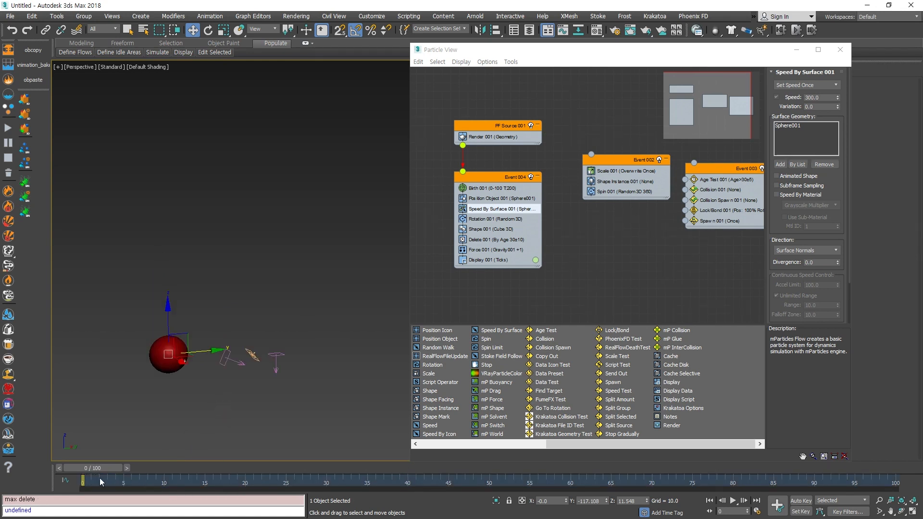
{"action": "left_click_drag", "start_coordinate": [85, 466], "coordinate": [155, 475]}
{"action": "key", "text": "w"}
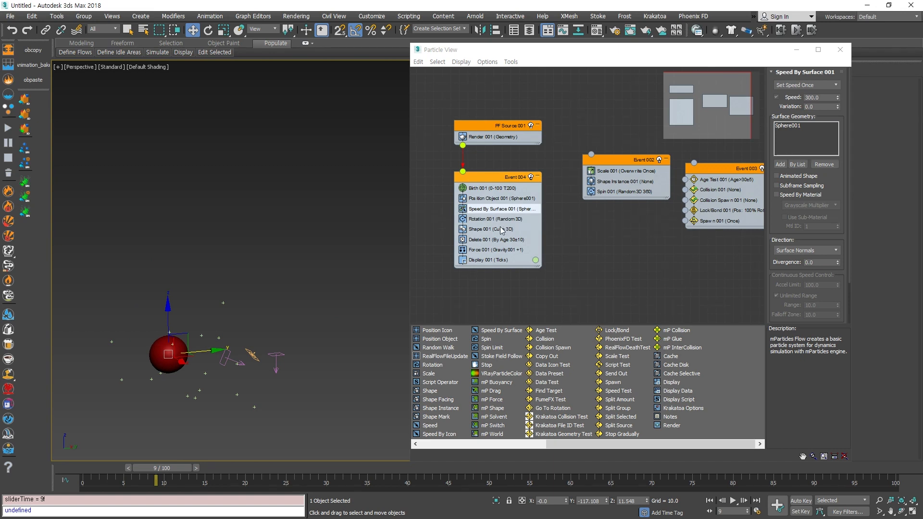
Step: Set the Display 001 type to Lines and scrub to frame 26 to check the particle directions
{"action": "scroll", "coordinate": [194, 288], "scroll_direction": "up", "scroll_amount": 3}
{"action": "middle_click_drag", "start_coordinate": [154, 359], "coordinate": [232, 360]}
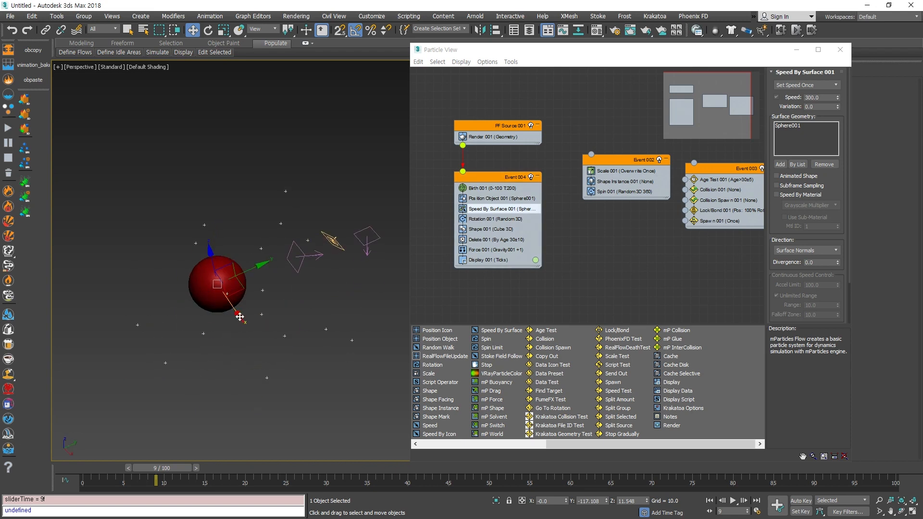
{"action": "left_click", "coordinate": [488, 260]}
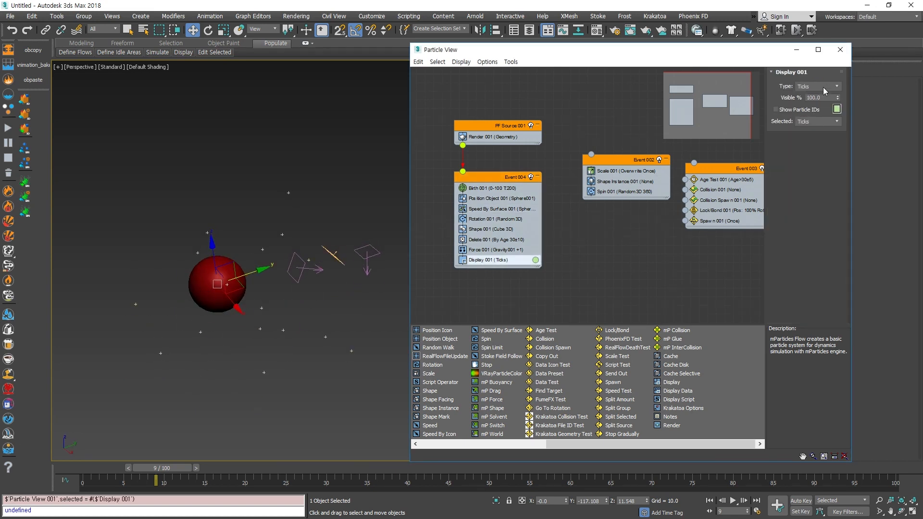
{"action": "left_click", "coordinate": [836, 86]}
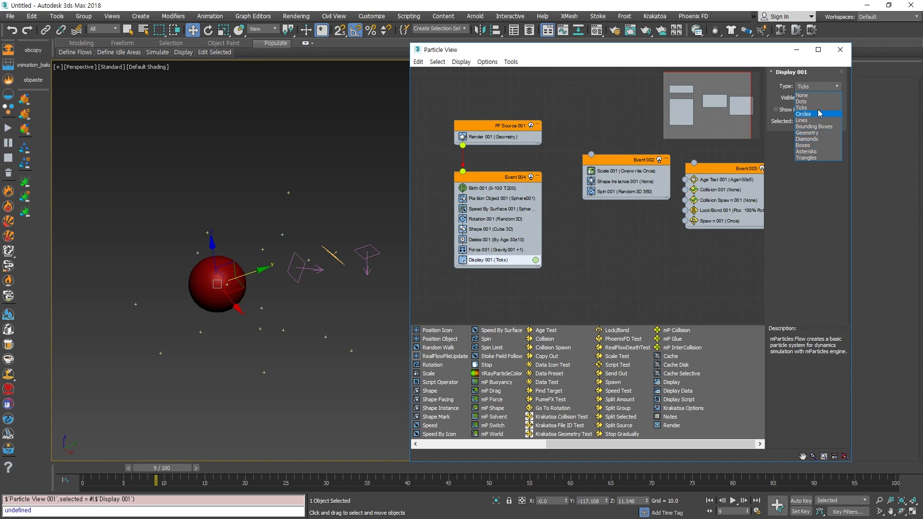
{"action": "left_click", "coordinate": [802, 120]}
{"action": "middle_click_drag", "start_coordinate": [258, 373], "coordinate": [205, 367], "text": "alt"}
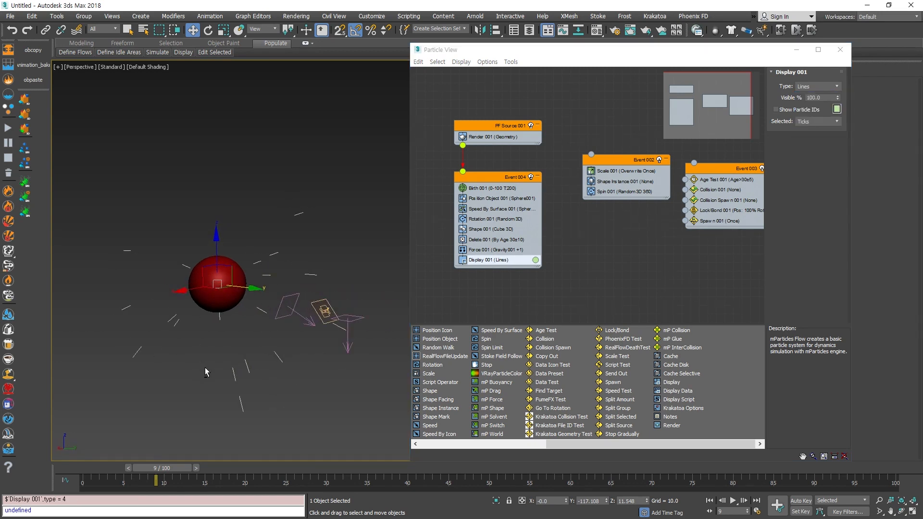
{"action": "left_click_drag", "start_coordinate": [164, 468], "coordinate": [301, 467]}
{"action": "key", "text": "w"}
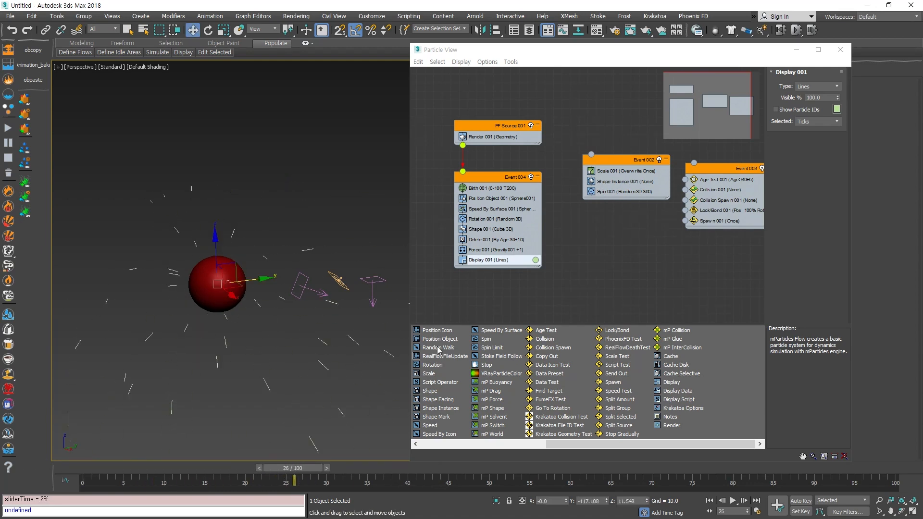
Step: Set the Speed By Surface 001 direction to Out Of Surface and scrub to frame 44 to check the particle motion
{"action": "left_click", "coordinate": [507, 210]}
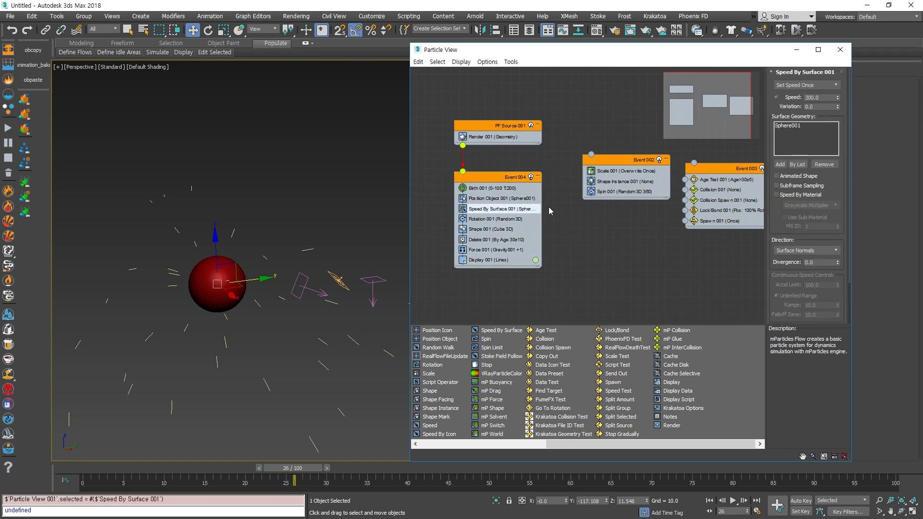
{"action": "scroll", "coordinate": [791, 218], "scroll_direction": "down", "scroll_amount": 2}
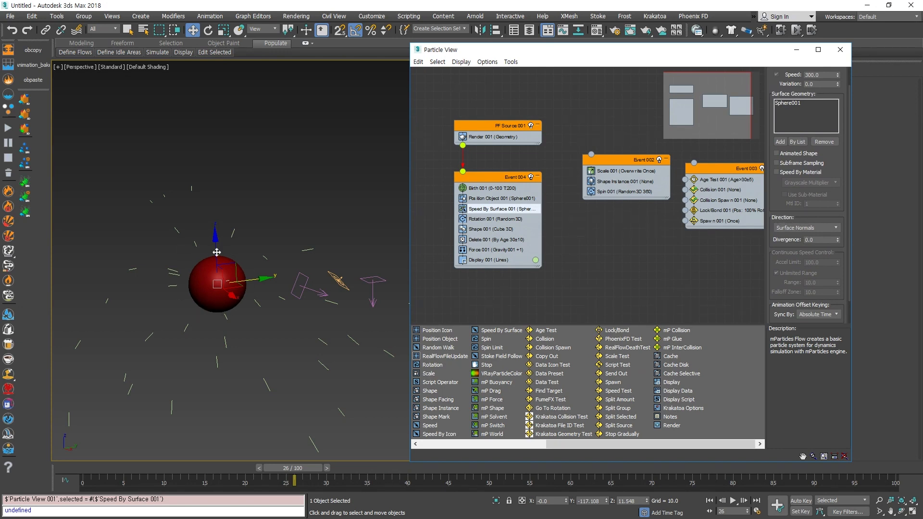
{"action": "left_click", "coordinate": [800, 228]}
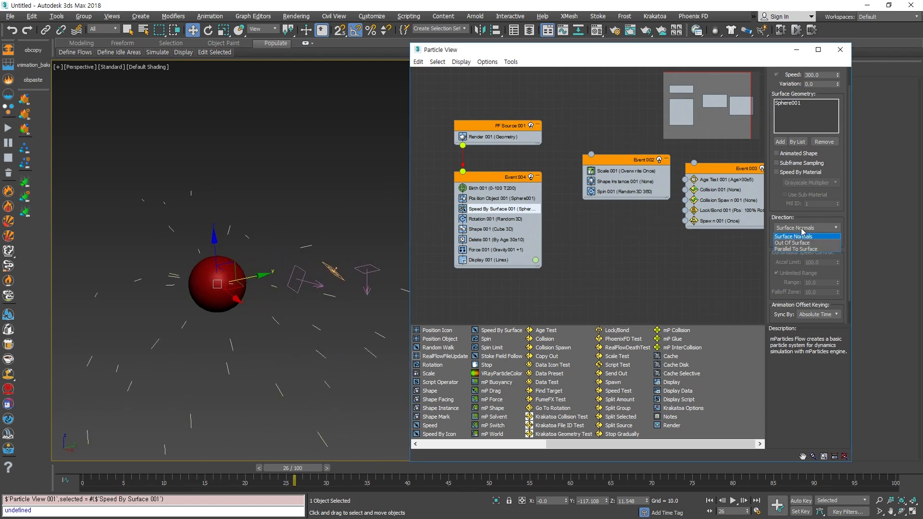
{"action": "left_click", "coordinate": [817, 243]}
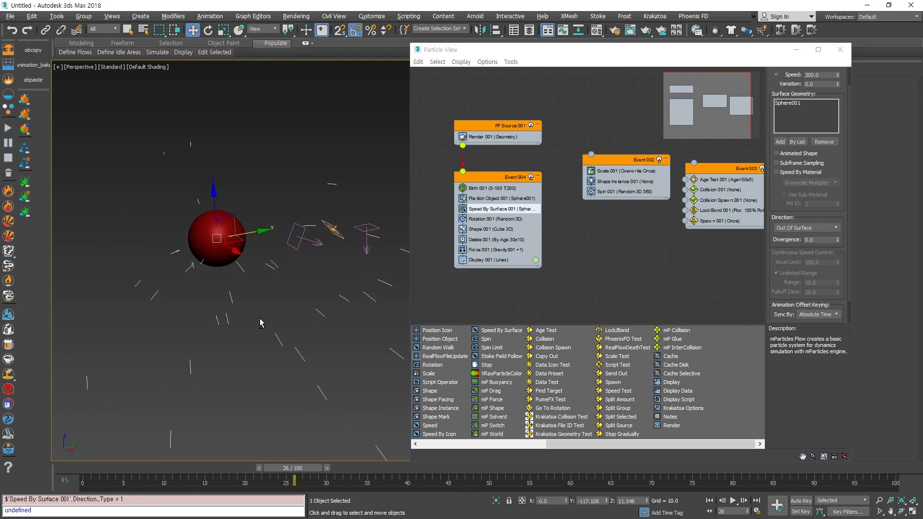
{"action": "left_click_drag", "start_coordinate": [188, 474], "coordinate": [393, 468]}
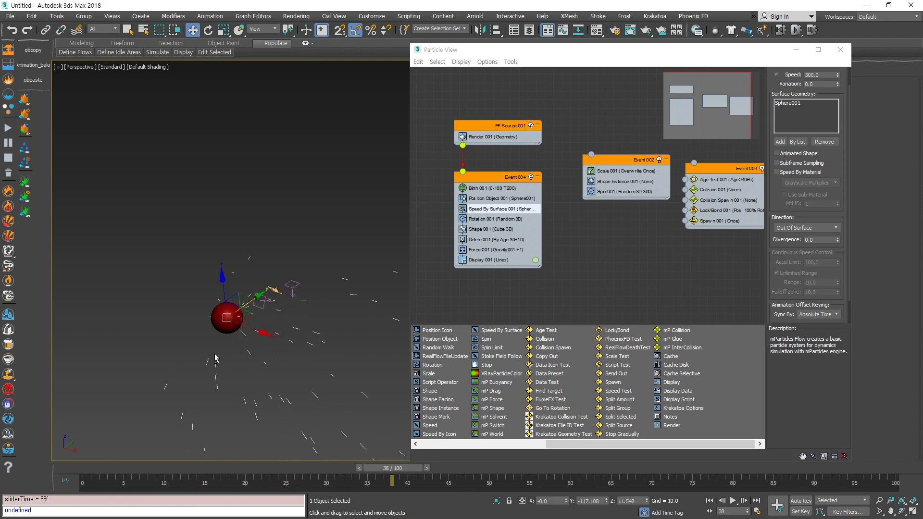
{"action": "middle_click_drag", "start_coordinate": [269, 338], "coordinate": [216, 300]}
{"action": "scroll", "coordinate": [226, 344], "scroll_direction": "down", "scroll_amount": 4}
{"action": "middle_click_drag", "start_coordinate": [230, 362], "coordinate": [205, 385], "text": "alt"}
{"action": "left_click_drag", "start_coordinate": [86, 468], "coordinate": [438, 467]}
{"action": "key", "text": "w"}
Step: Set the Speed By Surface 001 direction to Parallel To Surface and scrub to frame 78 to check the motion
{"action": "left_click", "coordinate": [821, 228]}
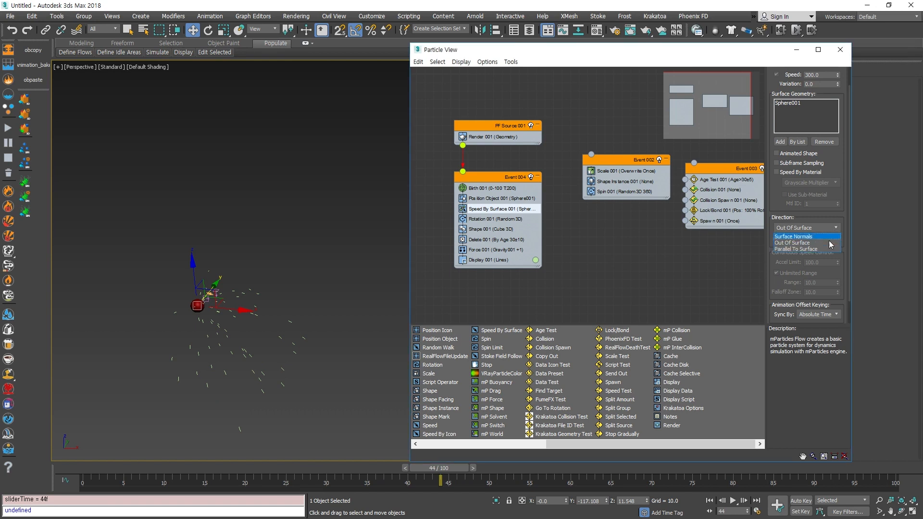
{"action": "left_click", "coordinate": [800, 250]}
{"action": "left_click_drag", "start_coordinate": [123, 469], "coordinate": [315, 467]}
{"action": "scroll", "coordinate": [94, 448], "scroll_direction": "up", "scroll_amount": 2}
{"action": "scroll", "coordinate": [202, 284], "scroll_direction": "up", "scroll_amount": 3}
{"action": "scroll", "coordinate": [253, 288], "scroll_direction": "down", "scroll_amount": 2}
{"action": "middle_click_drag", "start_coordinate": [271, 337], "coordinate": [177, 396]}
{"action": "left_click_drag", "start_coordinate": [322, 469], "coordinate": [716, 464]}
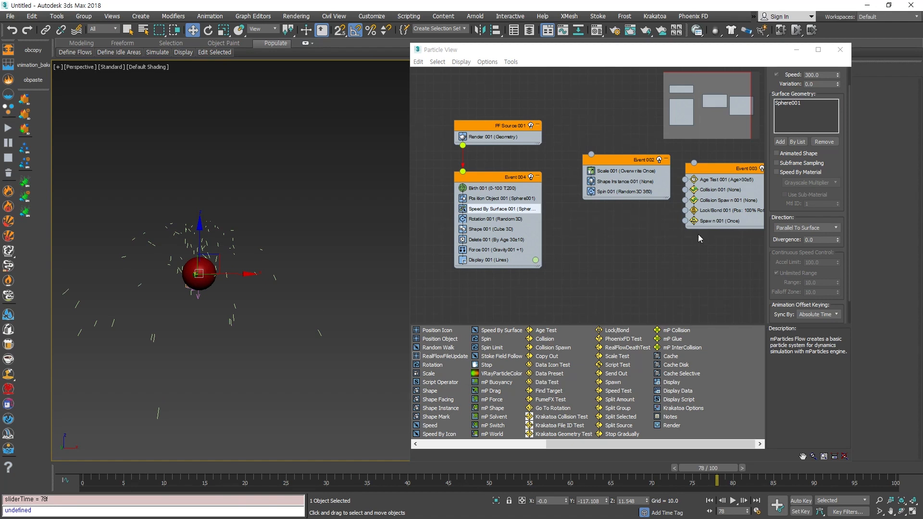
Step: Try varying the Divergence of Speed By Surface 001 and cancel the change
{"action": "left_click", "coordinate": [818, 231]}
{"action": "left_click", "coordinate": [774, 284]}
{"action": "left_click_drag", "start_coordinate": [838, 241], "coordinate": [804, 95]}
{"action": "right_click", "coordinate": [805, 96]}
{"action": "scroll", "coordinate": [243, 335], "scroll_direction": "down", "scroll_amount": 4}
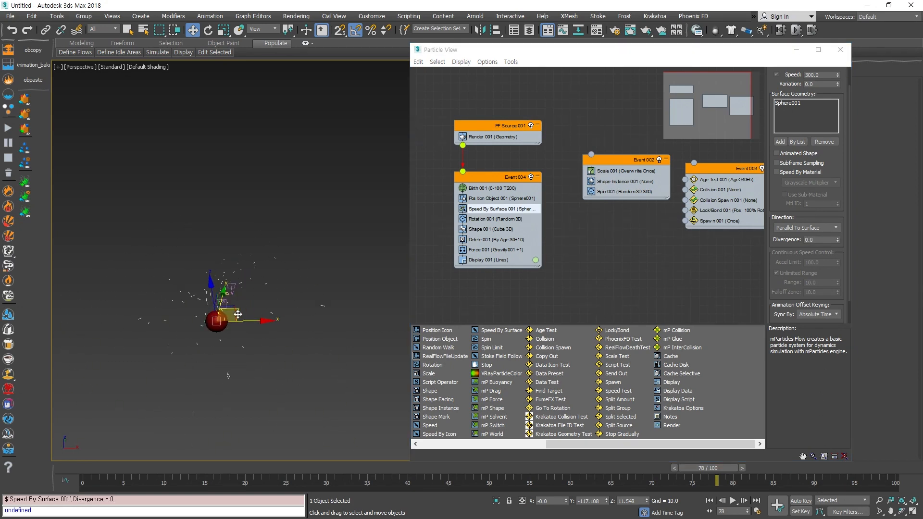
Step: Toggle Animated Shape on Speed By Surface 001, leaving it off, and move Sphere001 along X to about -12.11
{"action": "left_click", "coordinate": [776, 153]}
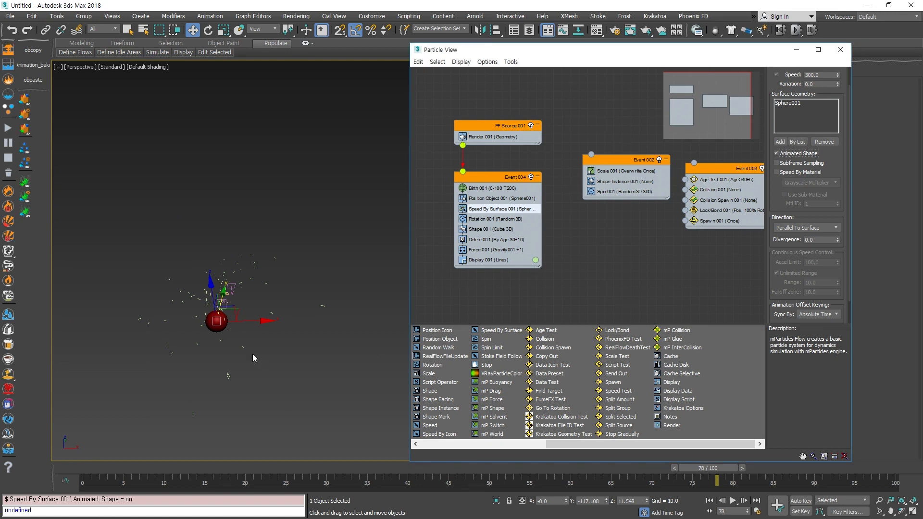
{"action": "mouse_move", "coordinate": [251, 324]}
{"action": "left_mouse_down"}
{"action": "mouse_move", "coordinate": [381, 324]}
{"action": "mouse_move", "coordinate": [245, 324]}
{"action": "left_mouse_up"}
{"action": "left_click", "coordinate": [791, 157]}
{"action": "left_click", "coordinate": [791, 154]}
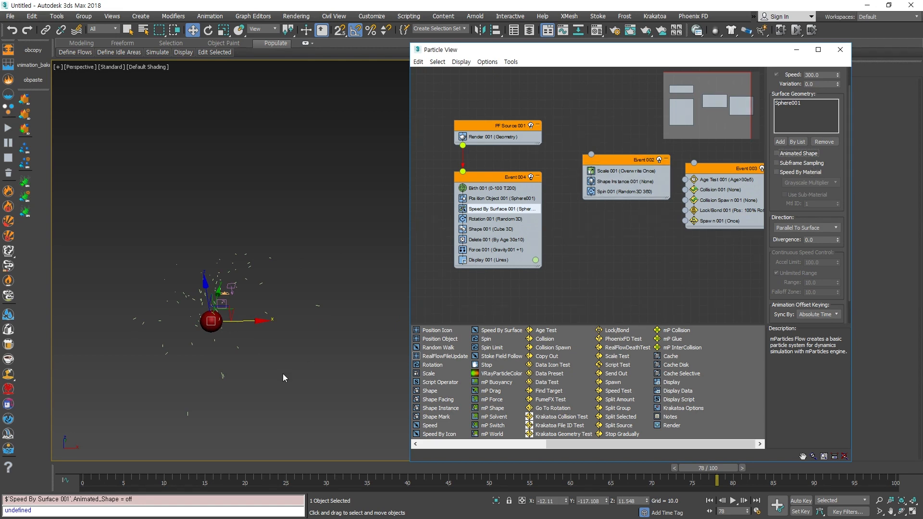
Step: Show the Position Object 001 settings and examine the emission around the sphere from another angle
{"action": "left_click", "coordinate": [500, 198]}
{"action": "middle_click_drag", "start_coordinate": [256, 343], "coordinate": [217, 349], "text": "alt"}
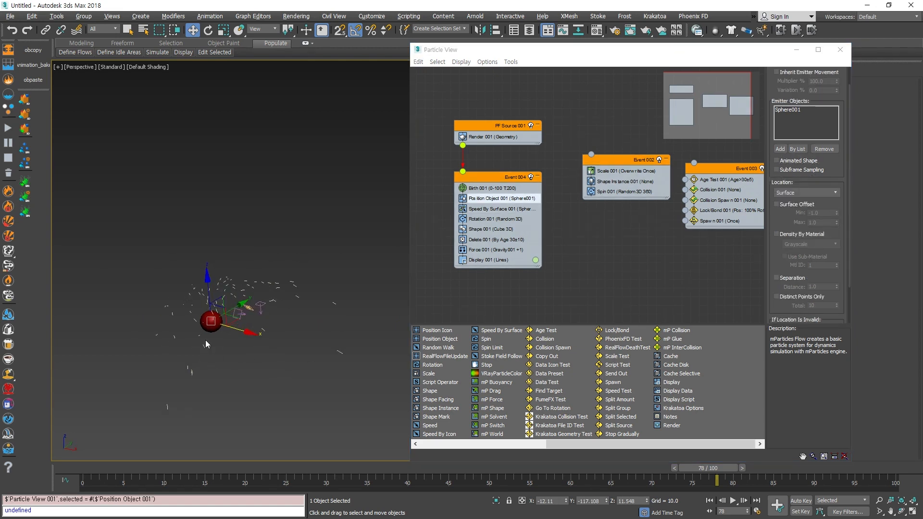
{"action": "scroll", "coordinate": [217, 349], "scroll_direction": "up", "scroll_amount": 3}
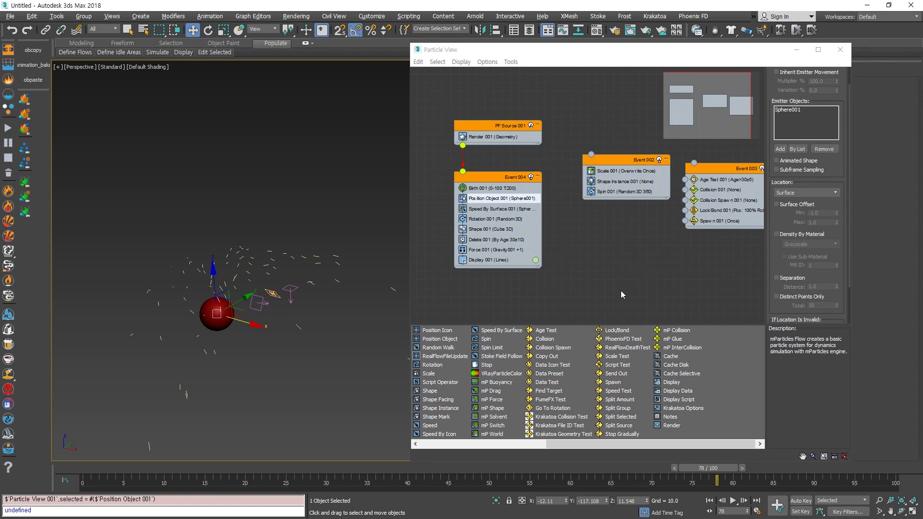
Step: Turn on Subframe Sampling in Position Object 001 and look through its available Location choices
{"action": "mouse_move", "coordinate": [692, 275]}
{"action": "middle_mouse_down"}
{"action": "mouse_move", "coordinate": [650, 261]}
{"action": "mouse_move", "coordinate": [677, 282]}
{"action": "middle_mouse_up"}
{"action": "left_click", "coordinate": [677, 282]}
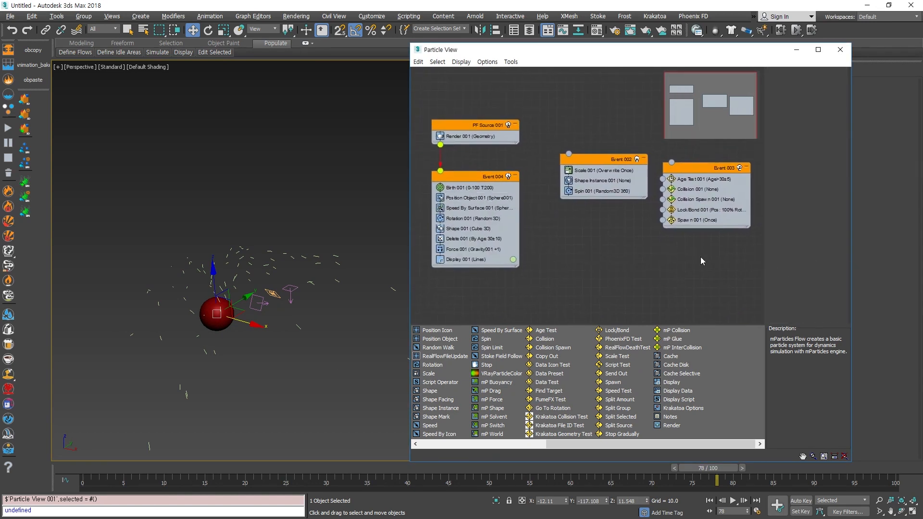
{"action": "left_click", "coordinate": [495, 199]}
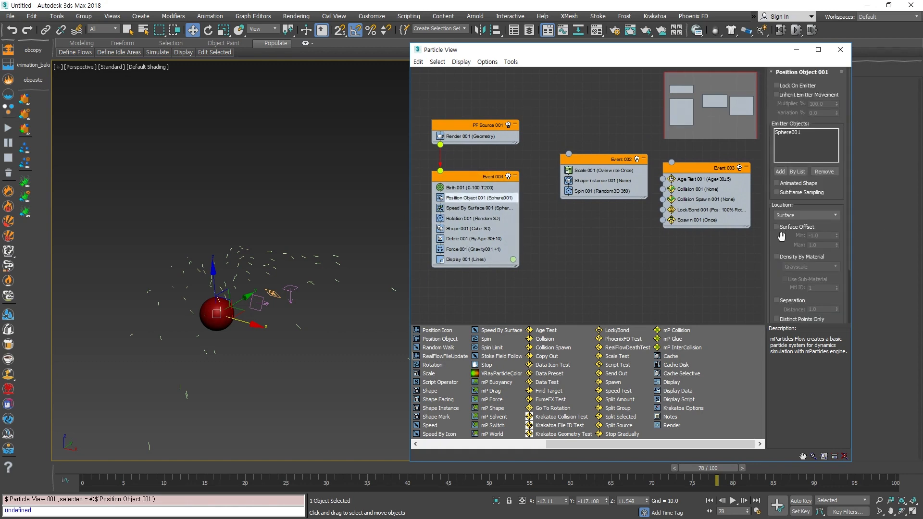
{"action": "left_click", "coordinate": [786, 184]}
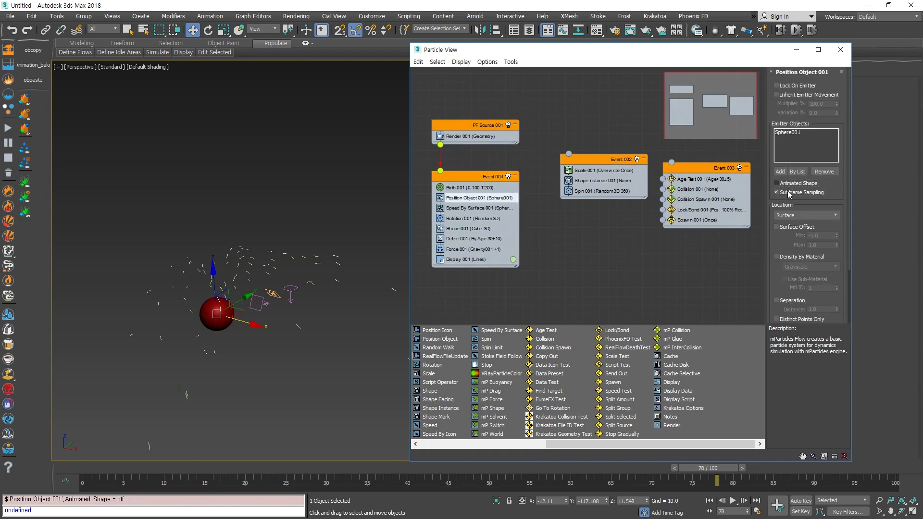
{"action": "left_click_drag", "start_coordinate": [785, 246], "coordinate": [788, 185]}
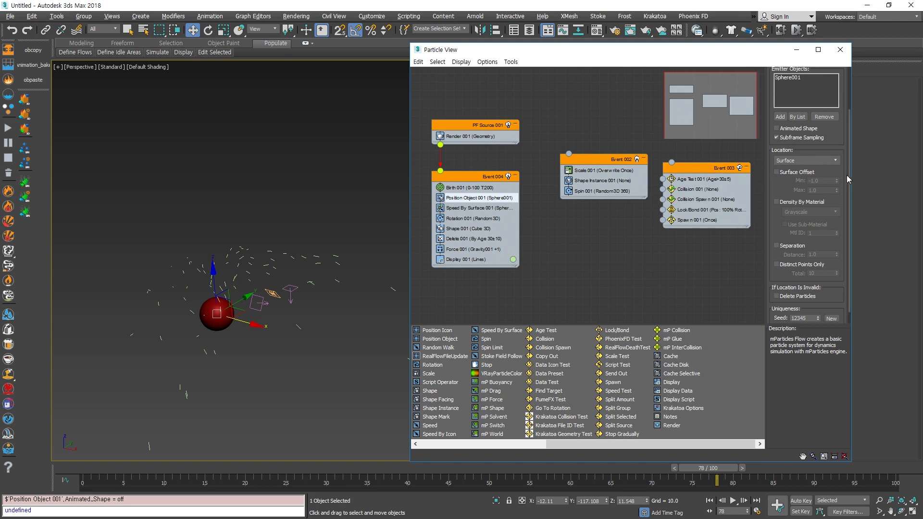
{"action": "scroll", "coordinate": [238, 319], "scroll_direction": "up", "scroll_amount": 4}
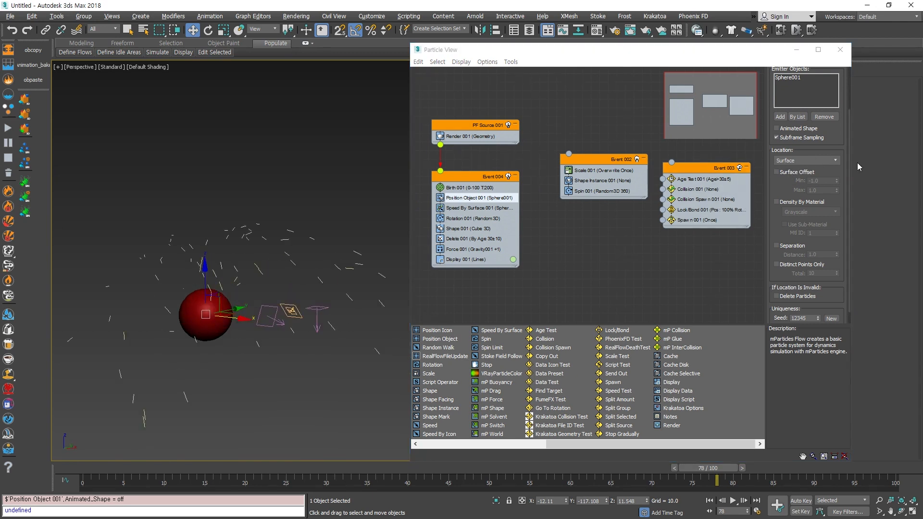
{"action": "left_click", "coordinate": [835, 161]}
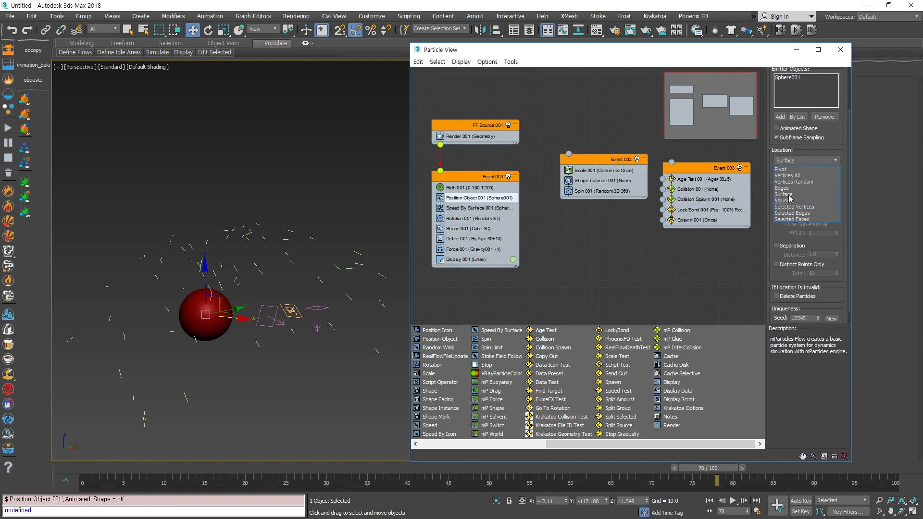
{"action": "left_click", "coordinate": [634, 259]}
Step: Move and shrink the Particle View window to uncover the command panel, zoom in on the PF Source 001 and Event 004 nodes, and select Sphere001
{"action": "left_click_drag", "start_coordinate": [738, 53], "coordinate": [649, 53]}
{"action": "left_click", "coordinate": [208, 330]}
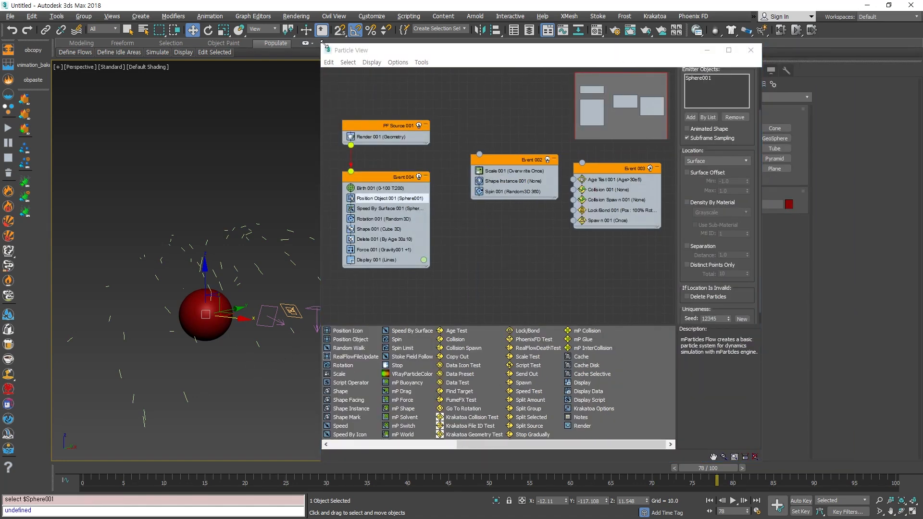
{"action": "left_click_drag", "start_coordinate": [326, 46], "coordinate": [434, 166]}
{"action": "left_click_drag", "start_coordinate": [585, 179], "coordinate": [516, 84]}
{"action": "scroll", "coordinate": [472, 210], "scroll_direction": "down", "scroll_amount": 3}
{"action": "left_click_drag", "start_coordinate": [553, 366], "coordinate": [553, 480]}
{"action": "middle_click_drag", "start_coordinate": [469, 264], "coordinate": [485, 316]}
{"action": "scroll", "coordinate": [474, 318], "scroll_direction": "up", "scroll_amount": 1}
{"action": "left_click", "coordinate": [206, 385]}
{"action": "left_click", "coordinate": [205, 326]}
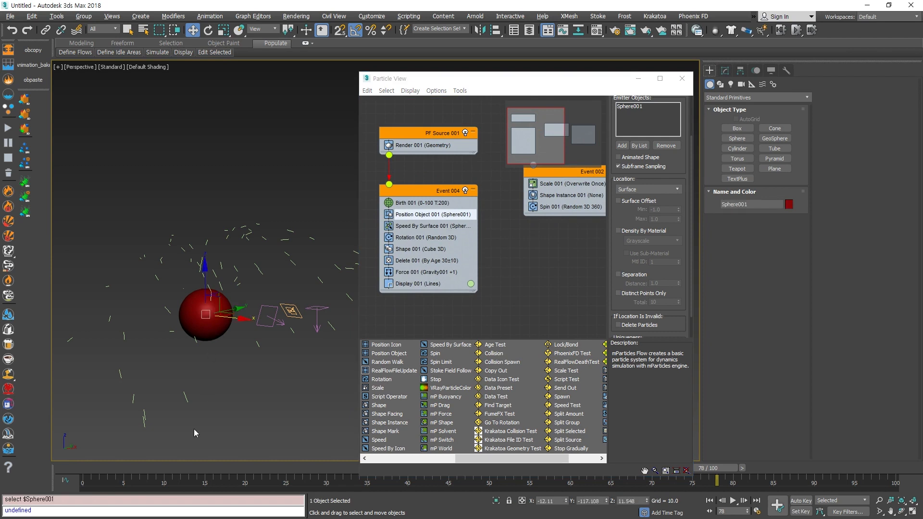
Step: Return to frame 0 and convert Sphere001 to an Editable Poly
{"action": "left_click", "coordinate": [101, 470]}
{"action": "right_click", "coordinate": [215, 321]}
{"action": "left_click", "coordinate": [209, 341]}
{"action": "left_click", "coordinate": [209, 341]}
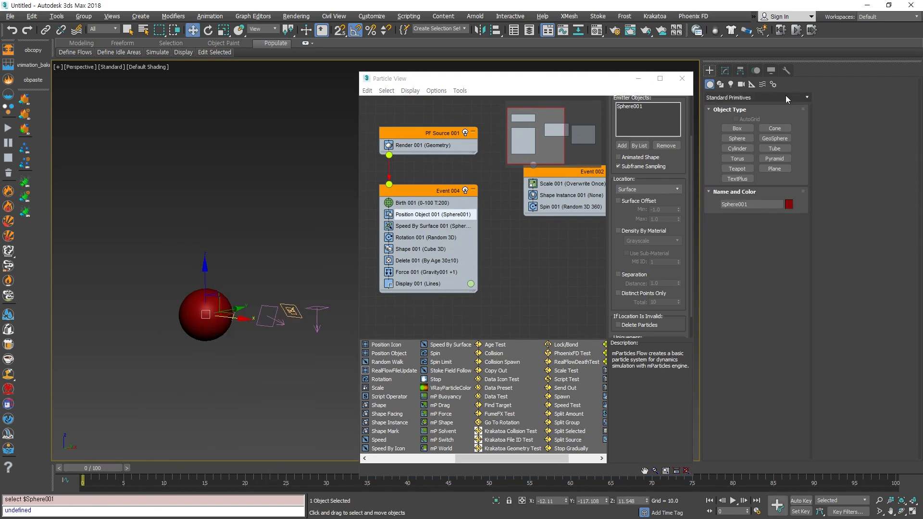
{"action": "left_click", "coordinate": [724, 70]}
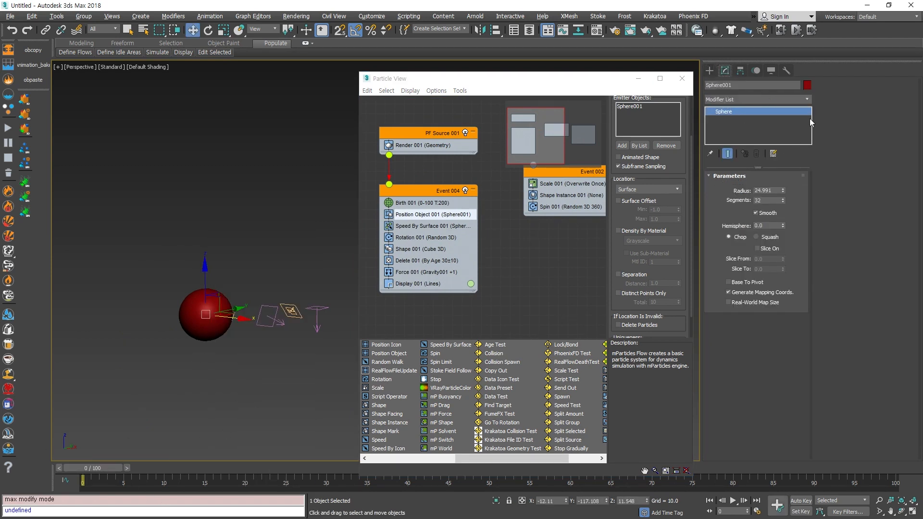
{"action": "right_click", "coordinate": [281, 321]}
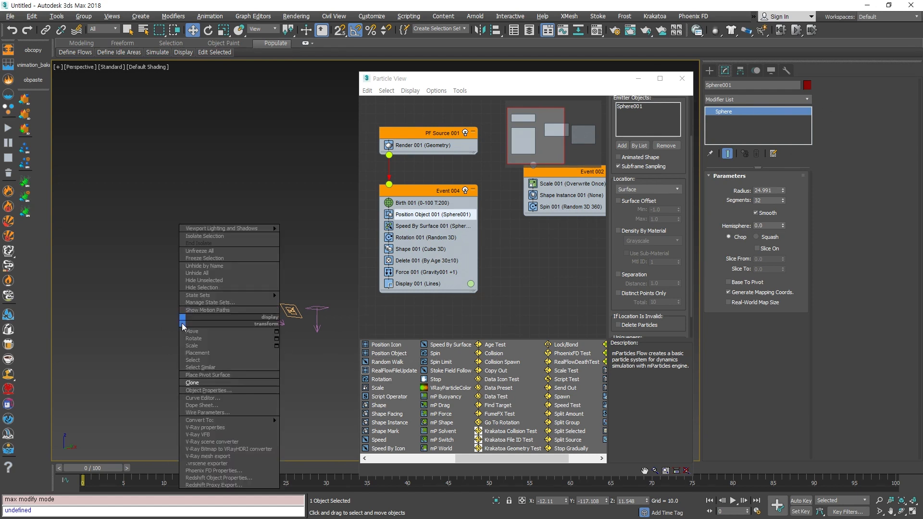
{"action": "mouse_move", "coordinate": [247, 422]}
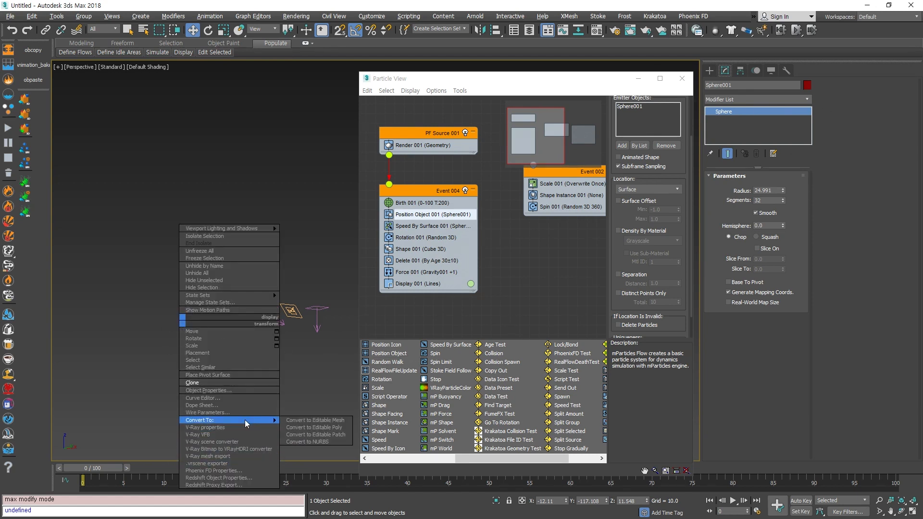
{"action": "left_click", "coordinate": [318, 427]}
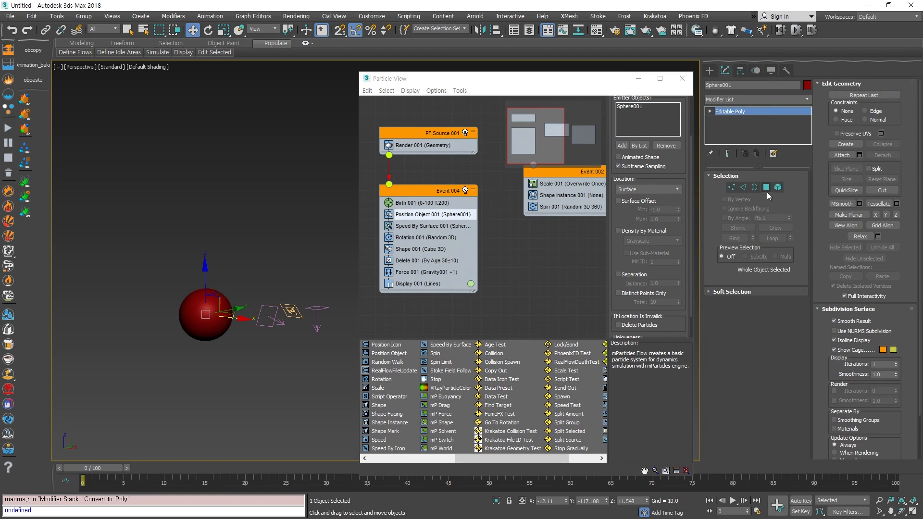
Step: Select a patch of vertices on one side of Sphere001 at vertex sub-object level
{"action": "left_click", "coordinate": [732, 187]}
{"action": "scroll", "coordinate": [213, 319], "scroll_direction": "up", "scroll_amount": 3}
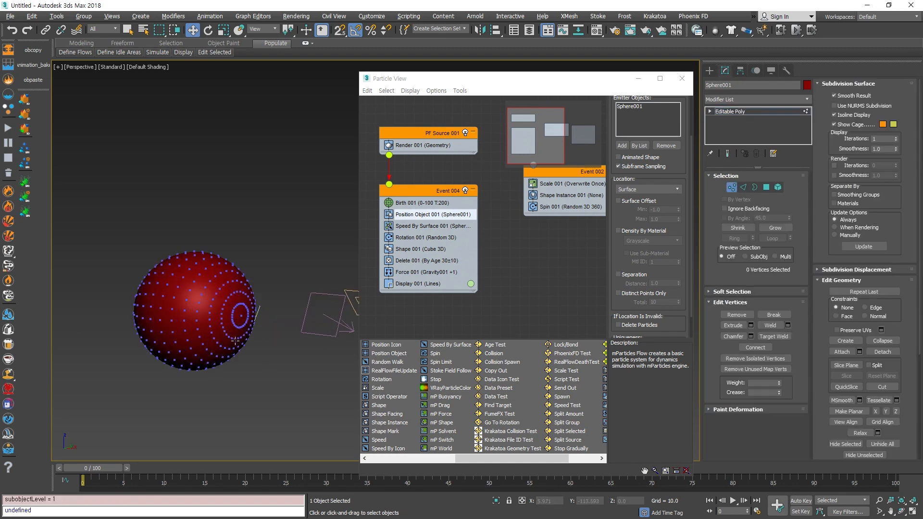
{"action": "middle_click_drag", "start_coordinate": [287, 329], "coordinate": [293, 331], "text": "alt"}
{"action": "left_click_drag", "start_coordinate": [239, 400], "coordinate": [239, 398]}
{"action": "middle_click_drag", "start_coordinate": [299, 371], "coordinate": [284, 312], "text": "alt"}
{"action": "scroll", "coordinate": [287, 307], "scroll_direction": "down", "scroll_amount": 3}
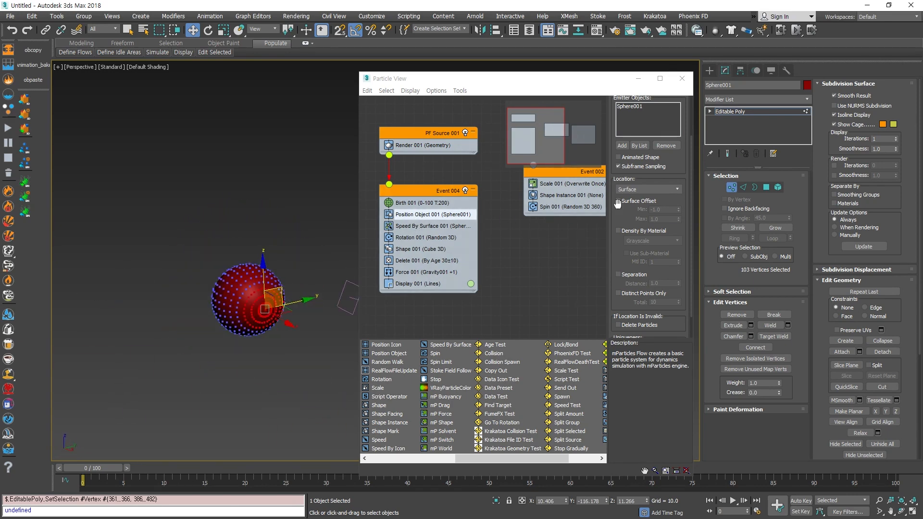
Step: Set the Position Object 001 location to Selected Vertices and scrub to frame 10 to check the emission
{"action": "left_click", "coordinate": [636, 189]}
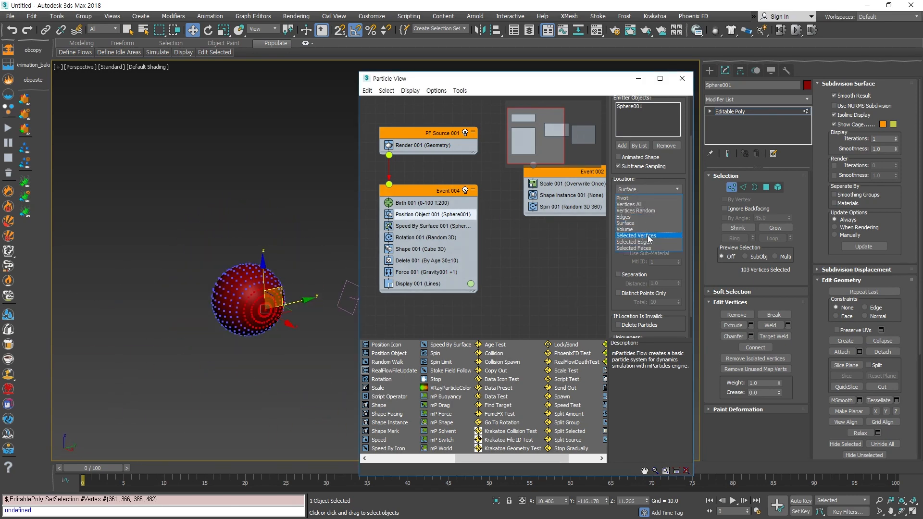
{"action": "left_click", "coordinate": [644, 243]}
{"action": "middle_click_drag", "start_coordinate": [267, 423], "coordinate": [176, 399]}
{"action": "left_click_drag", "start_coordinate": [84, 472], "coordinate": [161, 472]}
{"action": "middle_click_drag", "start_coordinate": [179, 314], "coordinate": [208, 316], "text": "alt"}
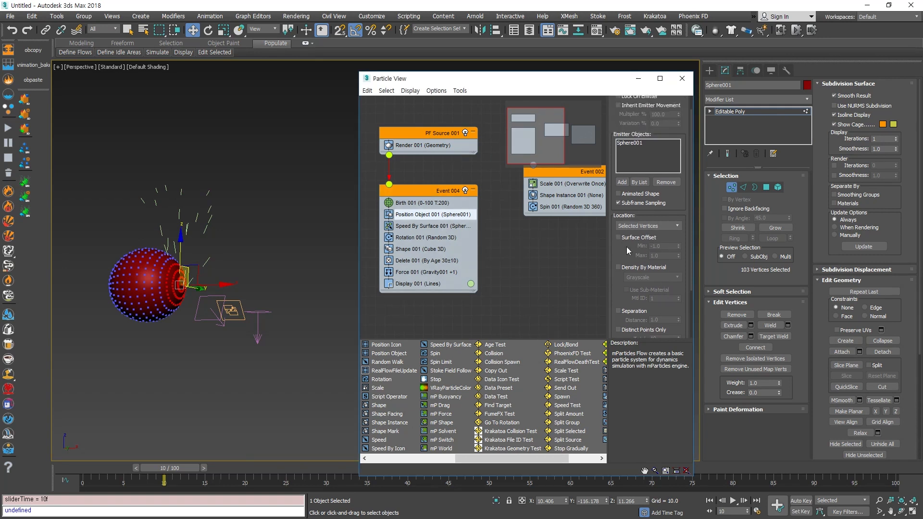
Step: Set the Speed By Surface 001 direction to Surface Normals and scrub to frame 24 to check the motion
{"action": "left_click", "coordinate": [439, 226]}
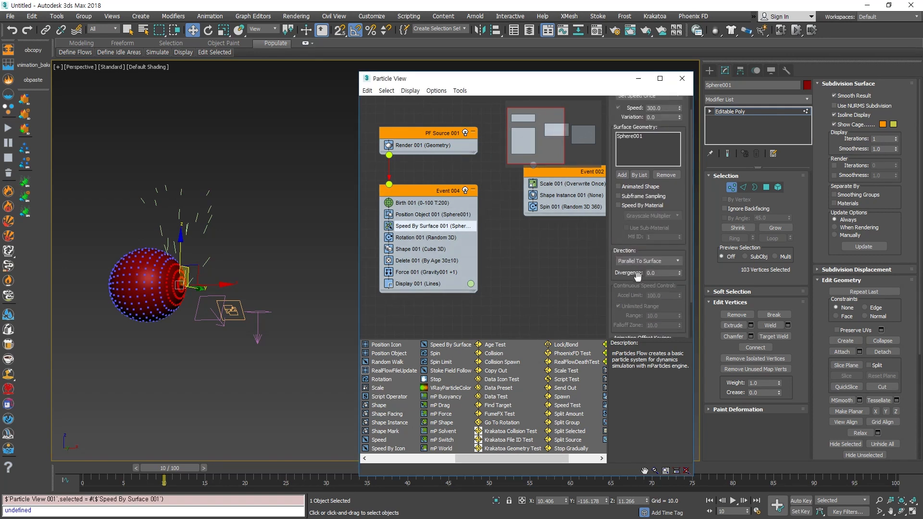
{"action": "left_click", "coordinate": [678, 261]}
{"action": "left_click", "coordinate": [642, 267]}
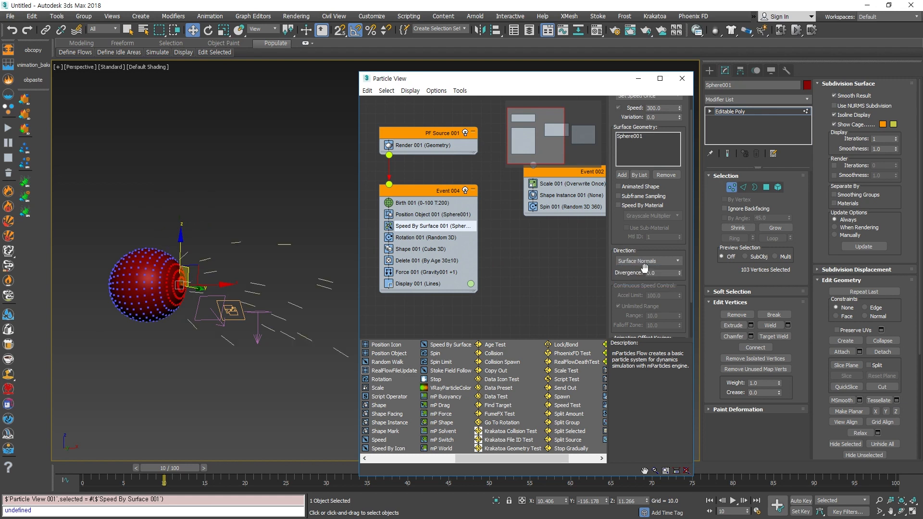
{"action": "middle_click_drag", "start_coordinate": [257, 372], "coordinate": [277, 445], "text": "alt"}
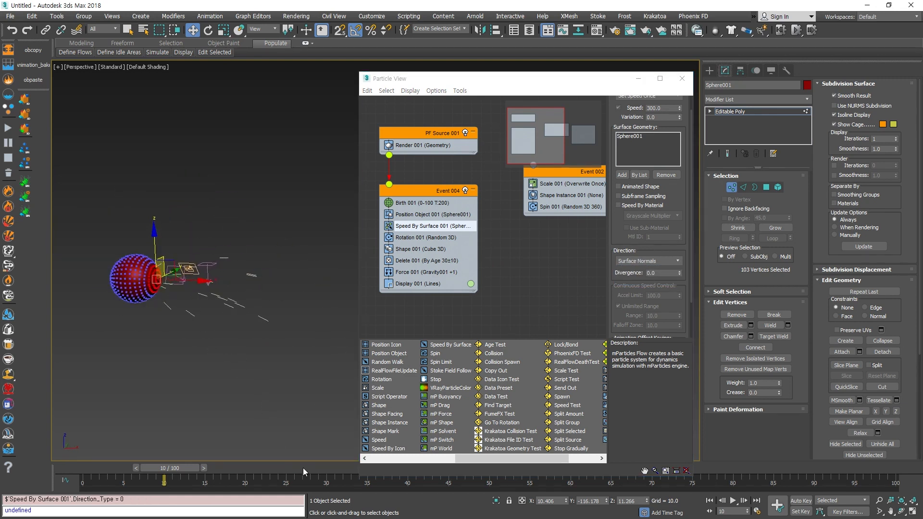
{"action": "left_click_drag", "start_coordinate": [194, 467], "coordinate": [278, 475]}
{"action": "key", "text": "w"}
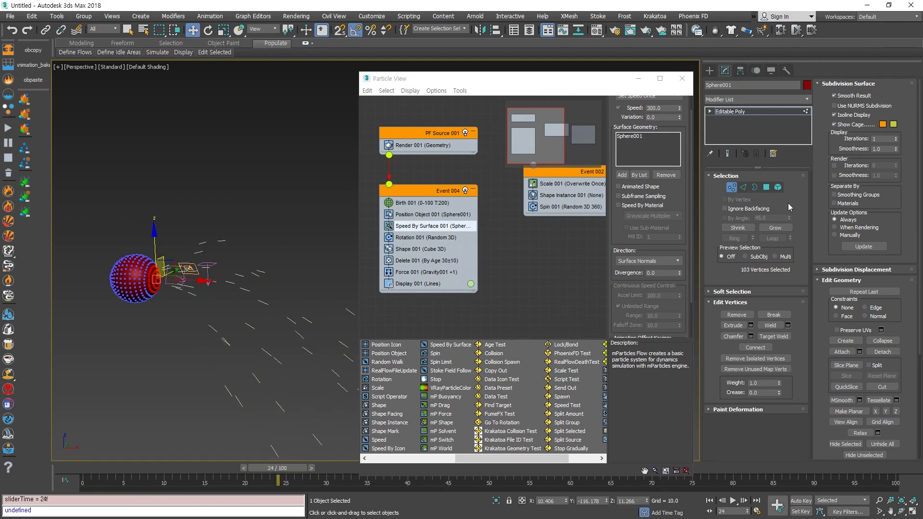
Step: Select edges on one side of the sphere, set the Position Object 001 location to Selected Edges, and scrub to frame 22
{"action": "left_click", "coordinate": [744, 187]}
{"action": "left_click_drag", "start_coordinate": [159, 279], "coordinate": [159, 278]}
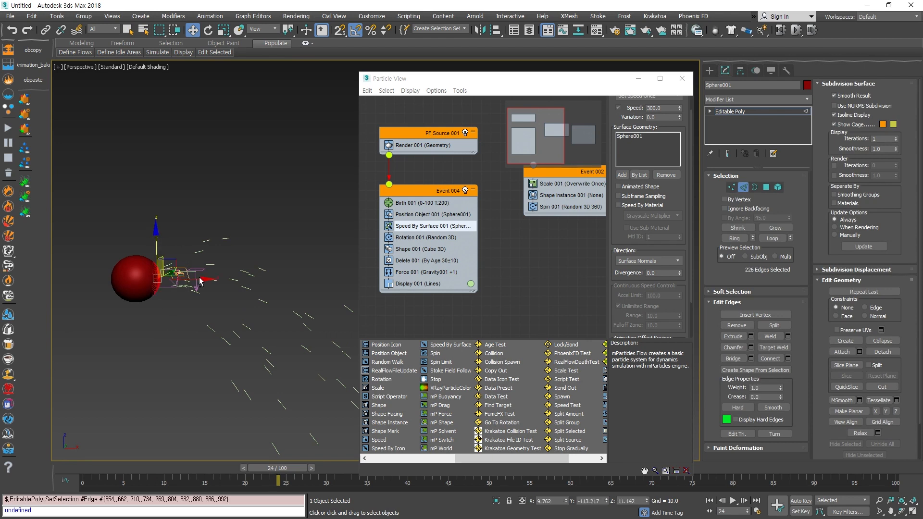
{"action": "left_click", "coordinate": [423, 214]}
{"action": "left_click", "coordinate": [672, 227]}
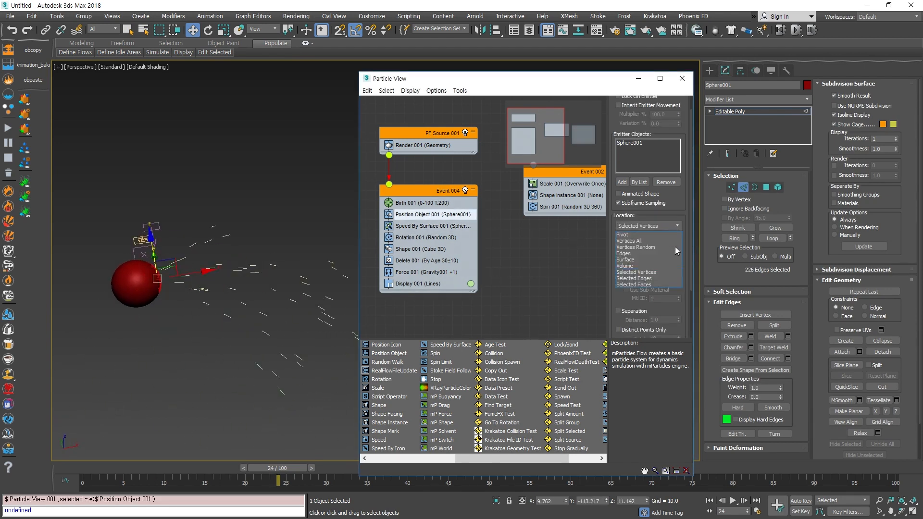
{"action": "left_click", "coordinate": [668, 273]}
{"action": "middle_click_drag", "start_coordinate": [210, 329], "coordinate": [134, 317], "text": "alt"}
{"action": "left_click_drag", "start_coordinate": [269, 468], "coordinate": [283, 457]}
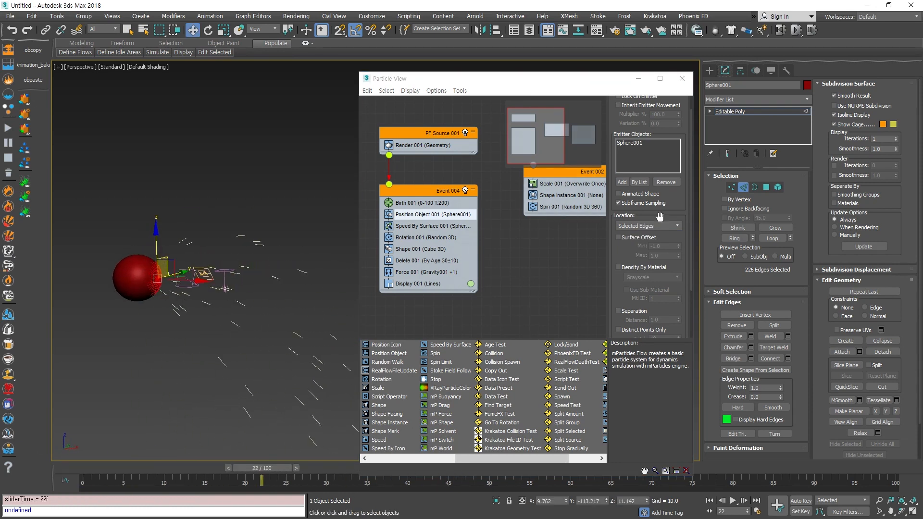
Step: Set the Position Object 001 location to Selected Faces, select a patch of polygons on the sphere, and scrub back to frame 0
{"action": "left_click", "coordinate": [658, 226]}
{"action": "left_click", "coordinate": [647, 284]}
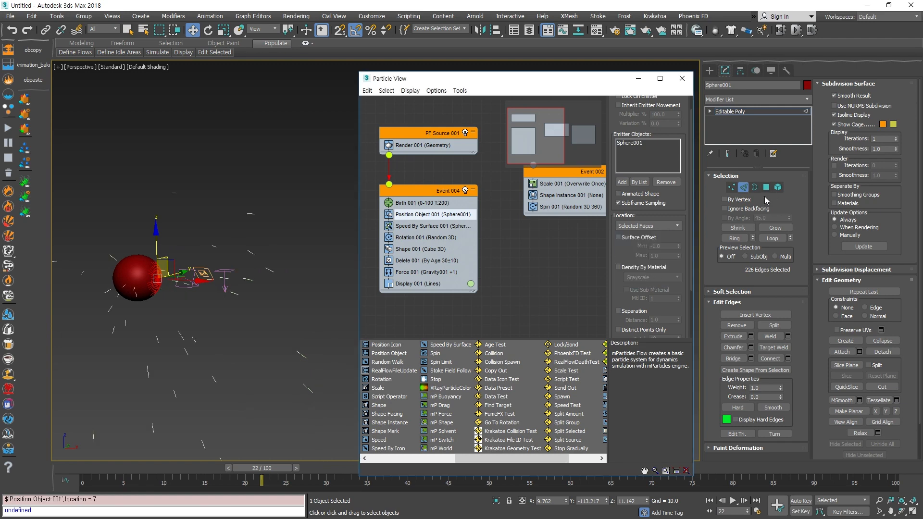
{"action": "left_click", "coordinate": [766, 187]}
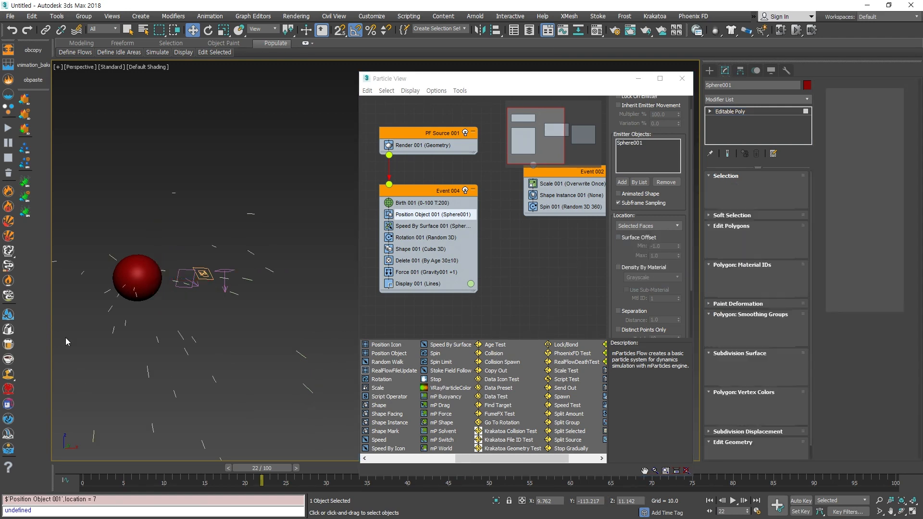
{"action": "left_click_drag", "start_coordinate": [127, 330], "coordinate": [167, 288]}
{"action": "middle_click_drag", "start_coordinate": [205, 361], "coordinate": [107, 409], "text": "alt"}
{"action": "middle_click_drag", "start_coordinate": [136, 353], "coordinate": [130, 477], "text": "alt"}
{"action": "left_click_drag", "start_coordinate": [279, 467], "coordinate": [131, 460]}
{"action": "key", "text": "w"}
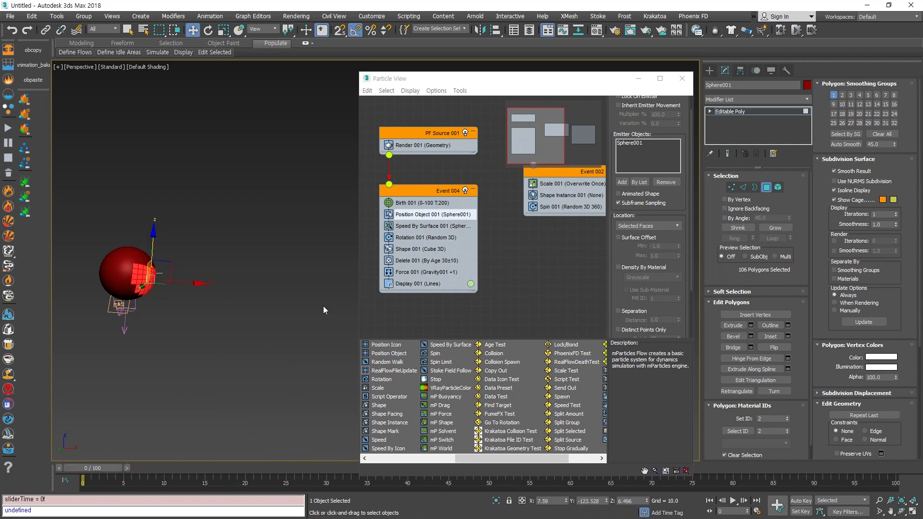
Step: Leave polygon sub-object level, set the Position Object 001 location back to Surface, and enable Surface Offset
{"action": "left_click", "coordinate": [767, 188]}
{"action": "left_click", "coordinate": [668, 224]}
{"action": "left_click", "coordinate": [642, 256]}
{"action": "left_click", "coordinate": [647, 226]}
{"action": "left_click", "coordinate": [642, 260]}
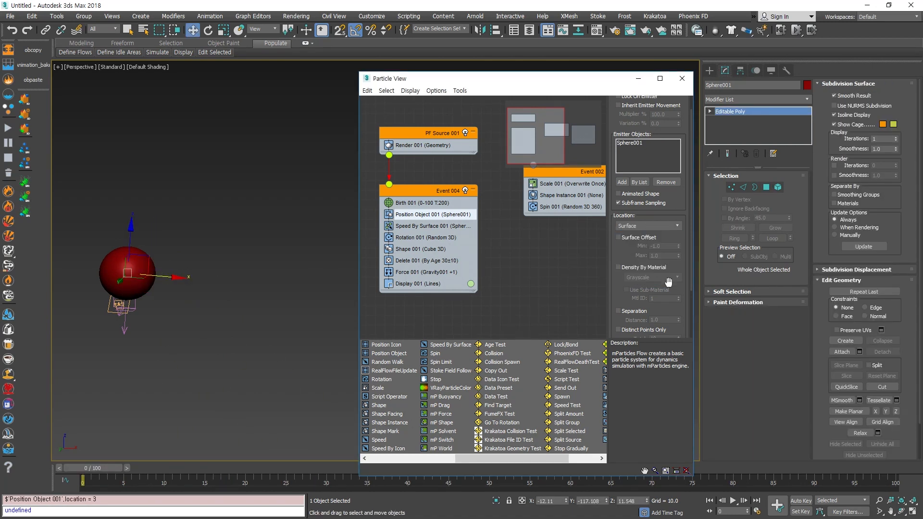
{"action": "left_click", "coordinate": [618, 237]}
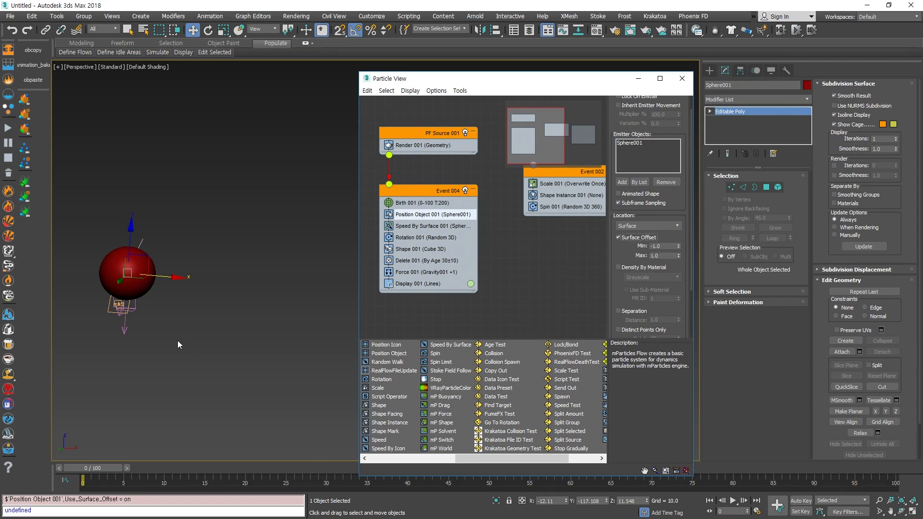
{"action": "scroll", "coordinate": [213, 286], "scroll_direction": "up", "scroll_amount": 5}
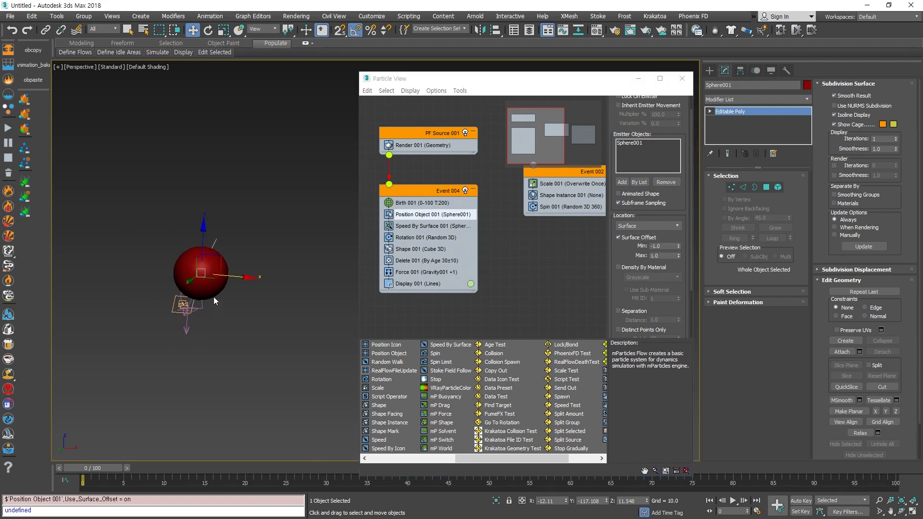
Step: Set the Display 001 type to Dots and view the sphere from another angle
{"action": "left_click", "coordinate": [414, 284]}
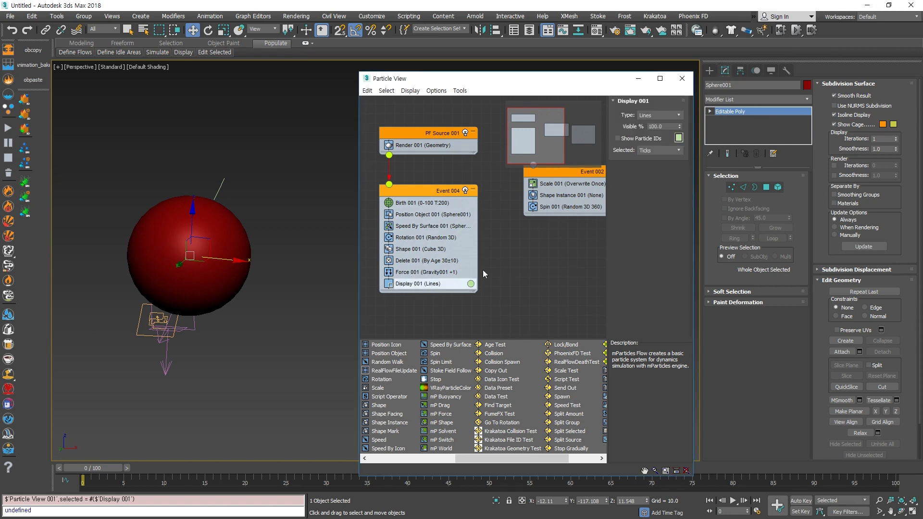
{"action": "left_click", "coordinate": [676, 123]}
{"action": "left_click", "coordinate": [649, 130]}
{"action": "middle_click_drag", "start_coordinate": [212, 287], "coordinate": [227, 342], "text": "alt"}
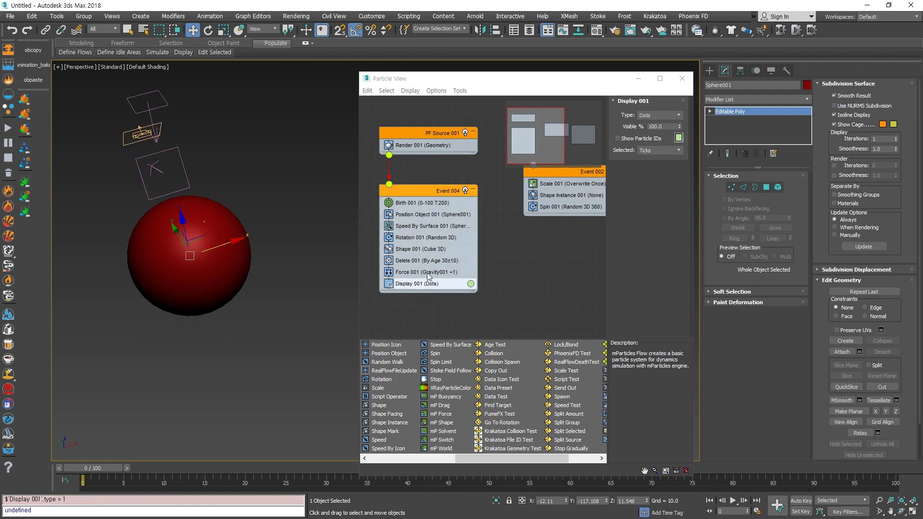
Step: Review the Speed By Surface 001 settings and the Surface Offset settings of Position Object 001
{"action": "left_click", "coordinate": [427, 226]}
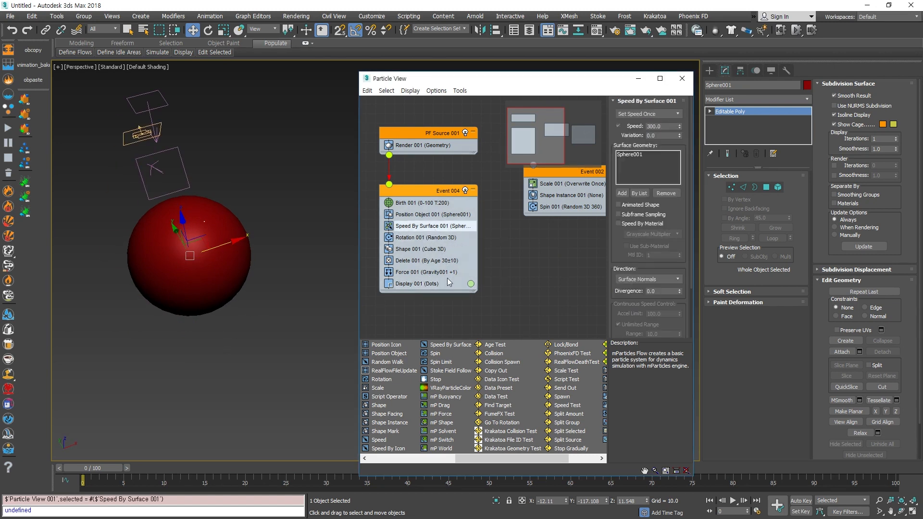
{"action": "scroll", "coordinate": [631, 310], "scroll_direction": "down", "scroll_amount": 2}
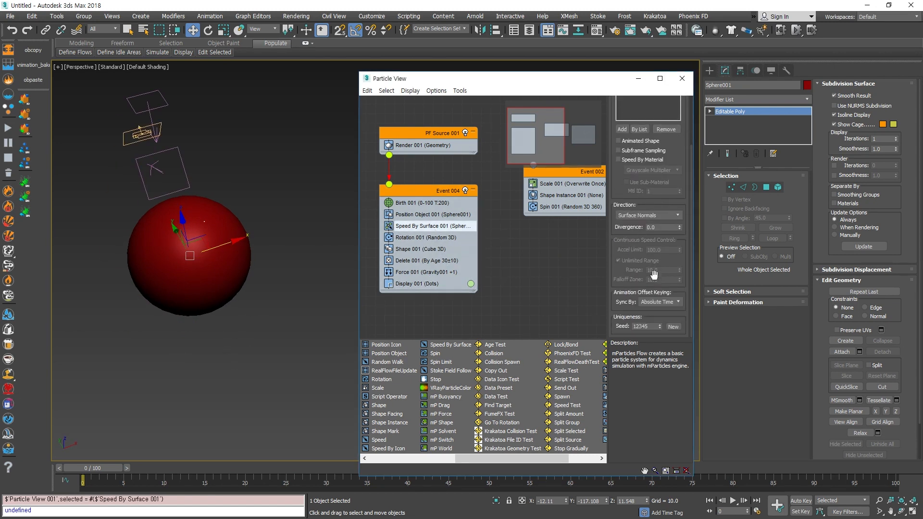
{"action": "left_click", "coordinate": [428, 216]}
{"action": "scroll", "coordinate": [649, 226], "scroll_direction": "up", "scroll_amount": 2}
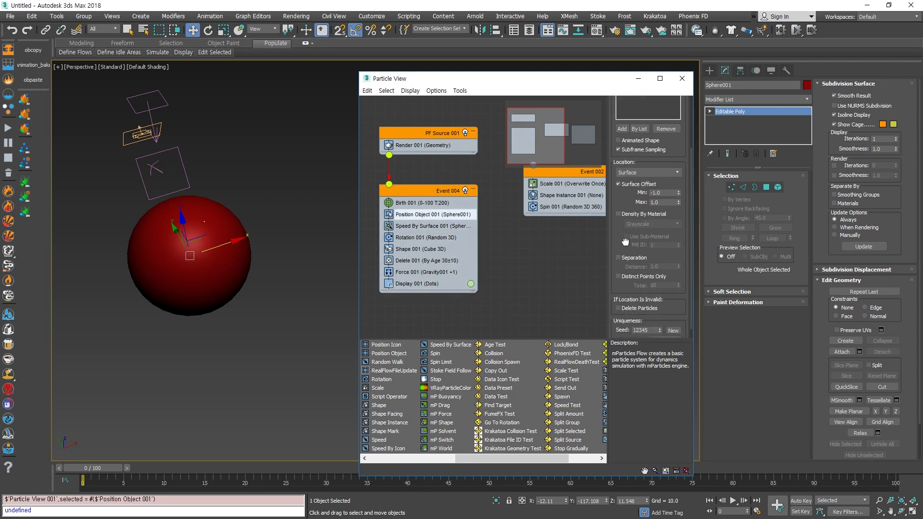
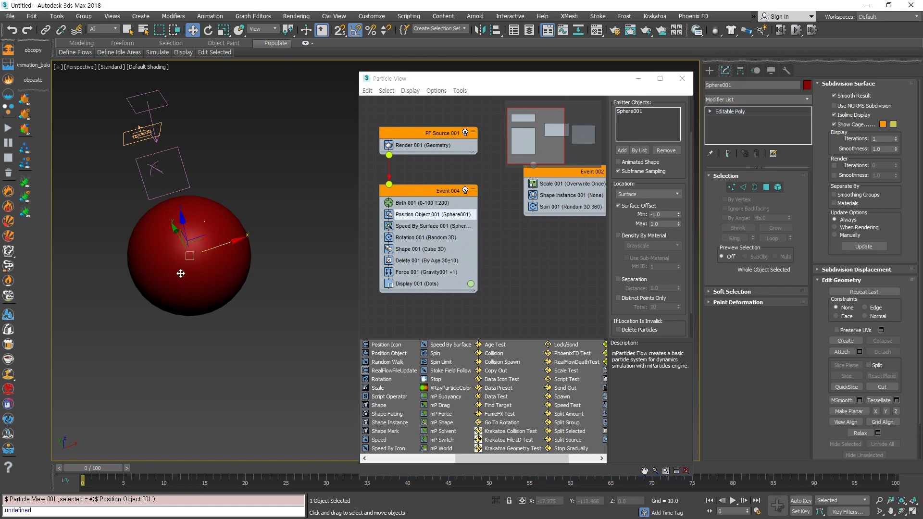
Step: Create a plane in the perspective view in front of the sphere and leave it selected
{"action": "left_click", "coordinate": [275, 320]}
{"action": "left_click", "coordinate": [710, 72]}
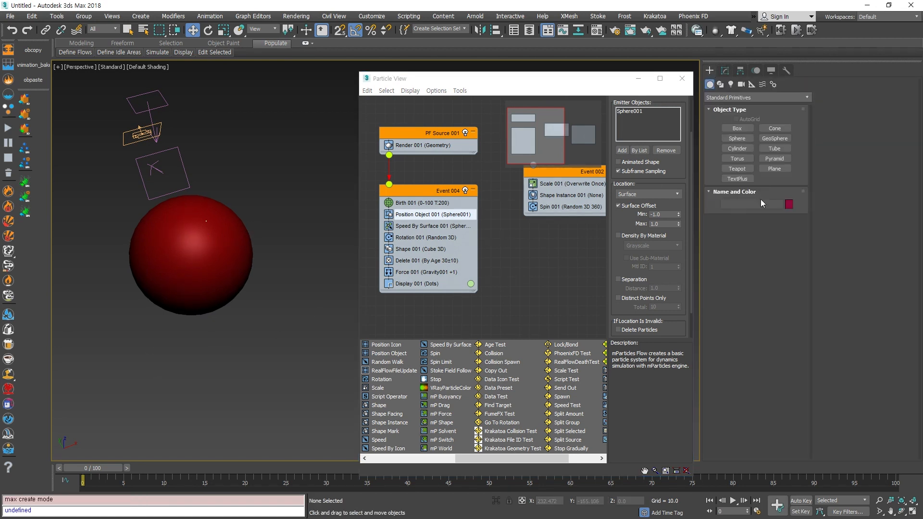
{"action": "left_click", "coordinate": [774, 169]}
{"action": "scroll", "coordinate": [136, 323], "scroll_direction": "down", "scroll_amount": 5}
{"action": "mouse_move", "coordinate": [183, 339]}
{"action": "left_mouse_down"}
{"action": "mouse_move", "coordinate": [200, 379]}
{"action": "mouse_move", "coordinate": [224, 352]}
{"action": "left_mouse_up"}
{"action": "right_click", "coordinate": [226, 348]}
{"action": "left_click", "coordinate": [259, 332]}
{"action": "left_click", "coordinate": [204, 346]}
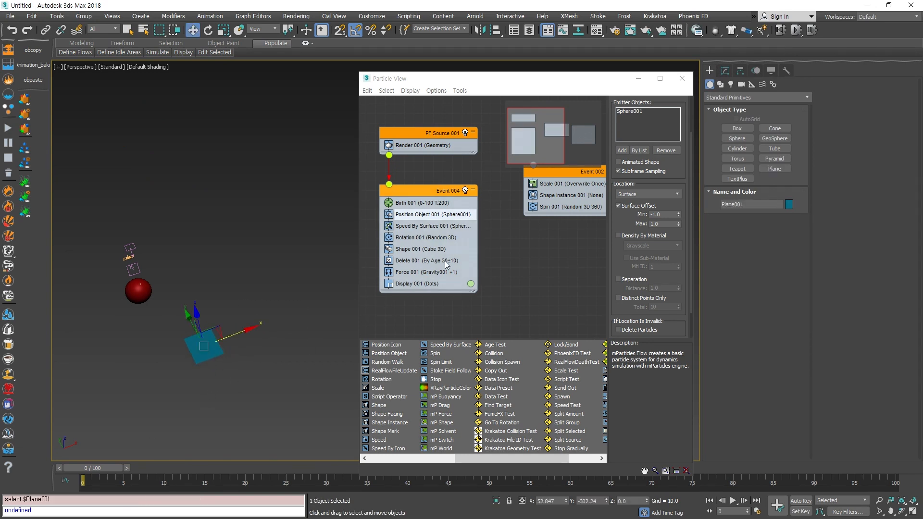
Step: Replace Sphere001 with Plane001 as the emitter object of Position Object 001
{"action": "left_click", "coordinate": [648, 112]}
{"action": "left_click", "coordinate": [638, 150]}
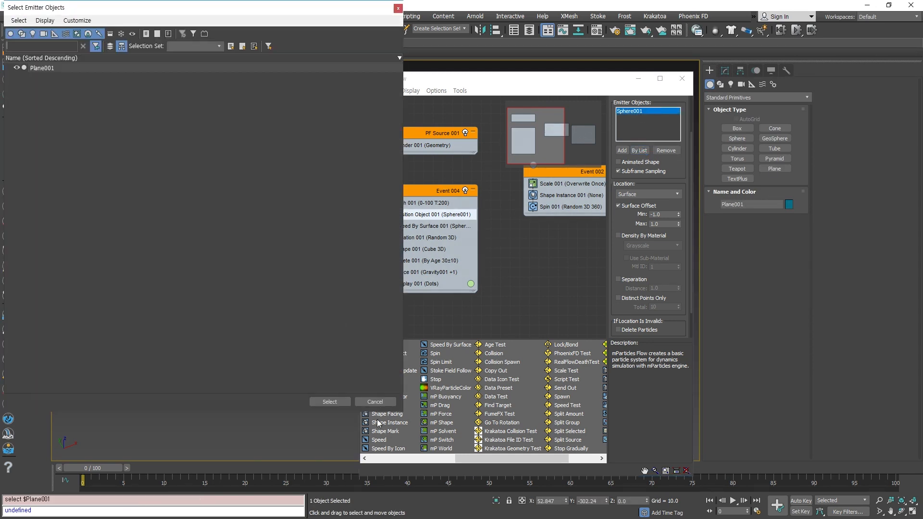
{"action": "left_click", "coordinate": [375, 401]}
{"action": "left_click", "coordinate": [668, 151]}
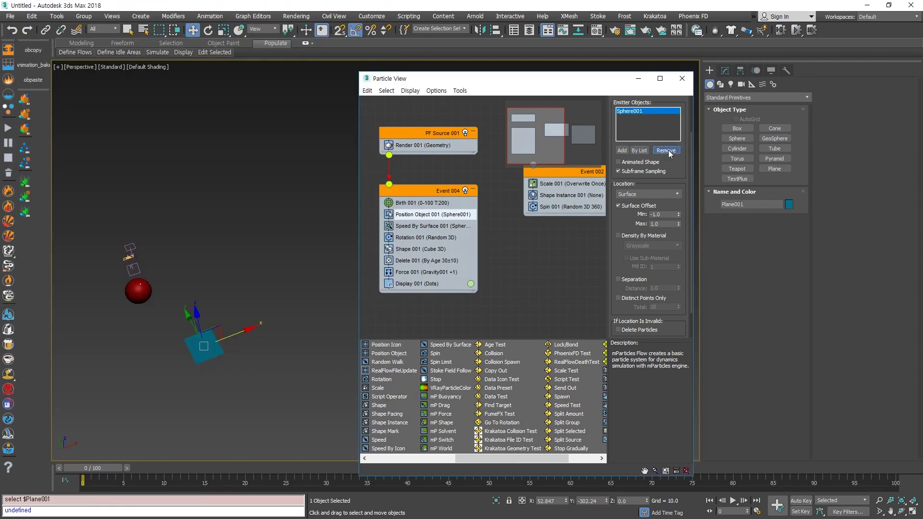
{"action": "left_click", "coordinate": [624, 152]}
{"action": "left_click", "coordinate": [215, 353]}
Step: Scrub to frame 17, disable Force 001 in Event 004, and scrub on to frame 37
{"action": "mouse_move", "coordinate": [206, 401]}
{"action": "middle_mouse_down", "text": "alt"}
{"action": "mouse_move", "coordinate": [222, 353]}
{"action": "mouse_move", "coordinate": [223, 399]}
{"action": "middle_mouse_up", "text": "alt"}
{"action": "scroll", "coordinate": [223, 398], "scroll_direction": "down", "scroll_amount": 3}
{"action": "left_click_drag", "start_coordinate": [116, 467], "coordinate": [243, 439]}
{"action": "middle_click_drag", "start_coordinate": [243, 440], "coordinate": [244, 348], "text": "alt"}
{"action": "left_click", "coordinate": [426, 272]}
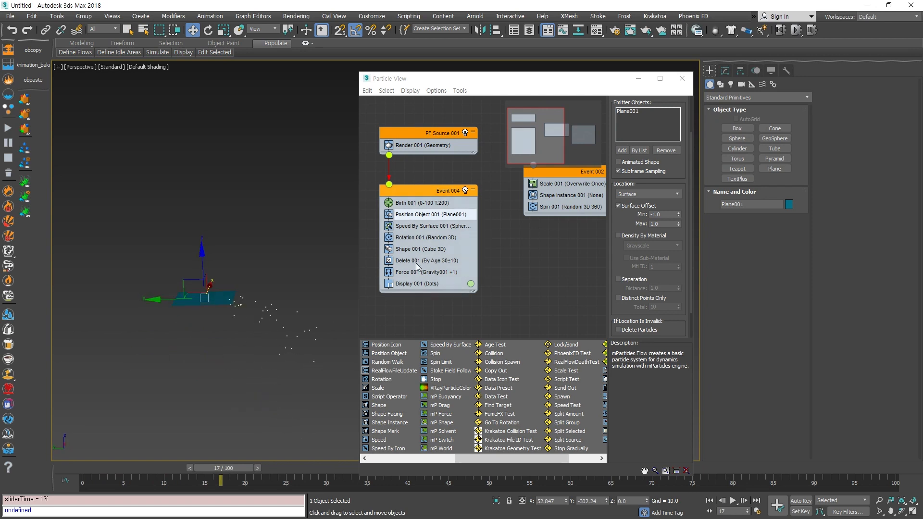
{"action": "left_click", "coordinate": [388, 272]}
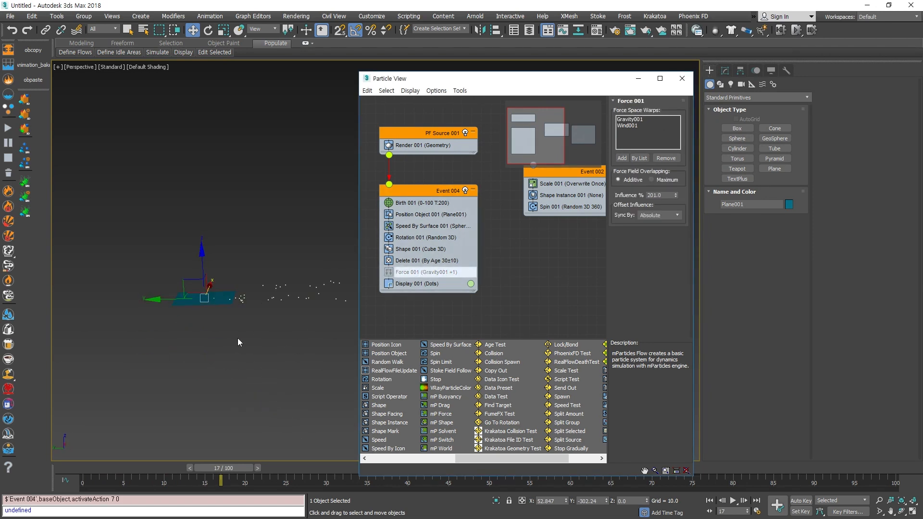
{"action": "left_click_drag", "start_coordinate": [189, 467], "coordinate": [305, 452]}
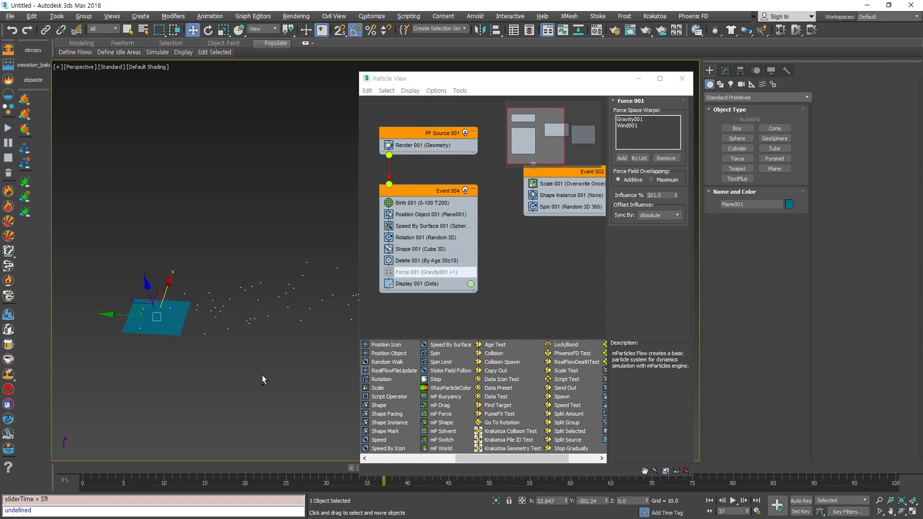
Step: Replace Sphere001 with Plane001 as the surface geometry of Speed By Surface 001 and scrub to frame 65
{"action": "left_click", "coordinate": [436, 229]}
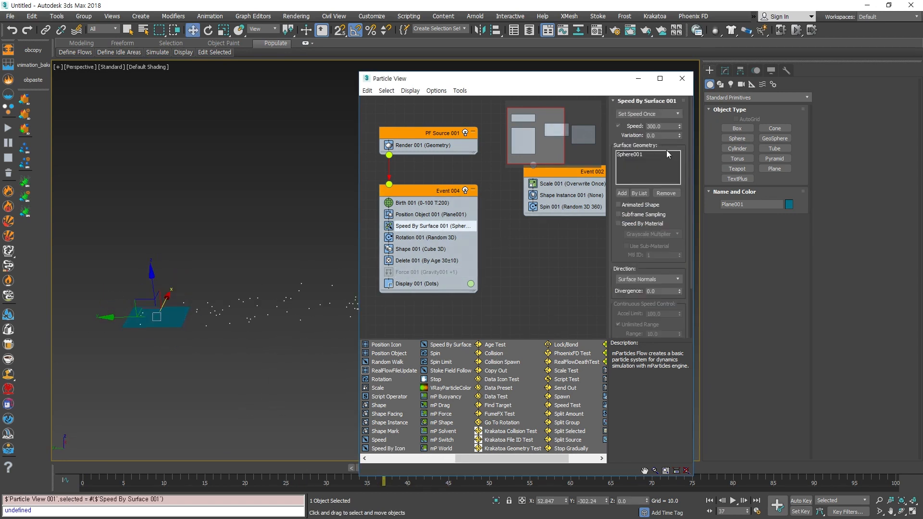
{"action": "left_click", "coordinate": [634, 154]}
{"action": "left_click", "coordinate": [665, 192]}
{"action": "left_click", "coordinate": [621, 193]}
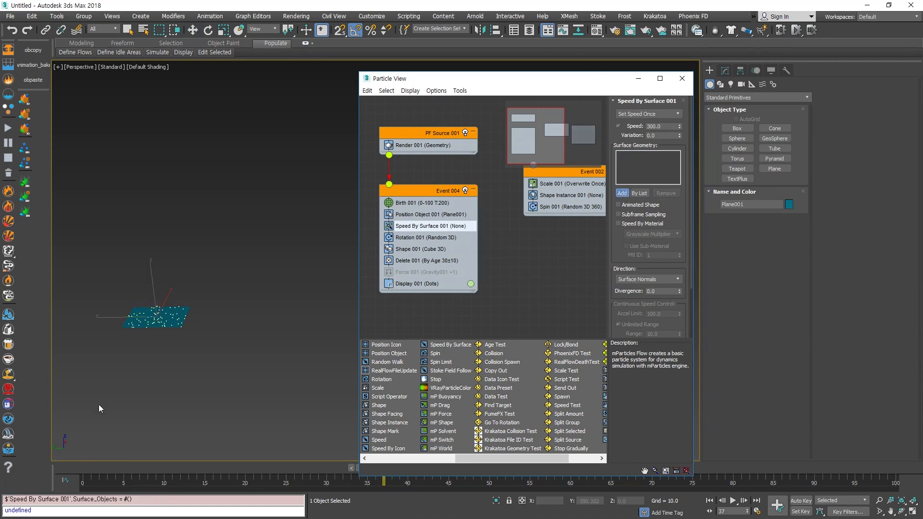
{"action": "left_click", "coordinate": [178, 318]}
{"action": "scroll", "coordinate": [214, 351], "scroll_direction": "down", "scroll_amount": 5}
{"action": "left_click_drag", "start_coordinate": [187, 469], "coordinate": [570, 439]}
{"action": "key", "text": "w"}
{"action": "middle_click_drag", "start_coordinate": [178, 327], "coordinate": [303, 335], "text": "alt"}
{"action": "scroll", "coordinate": [192, 335], "scroll_direction": "up", "scroll_amount": 5}
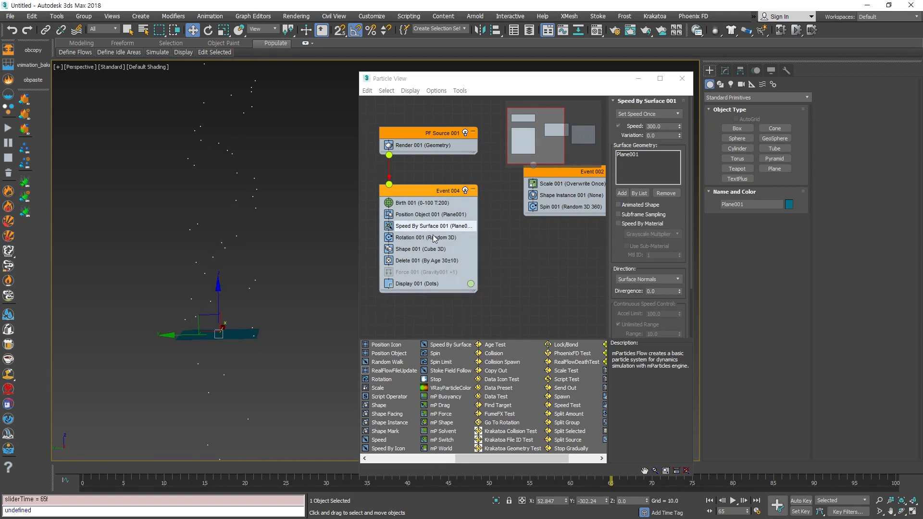
Step: Raise the Surface Offset maximum of Position Object 001 to 46.28 and scrub to frame 23
{"action": "left_click", "coordinate": [422, 216]}
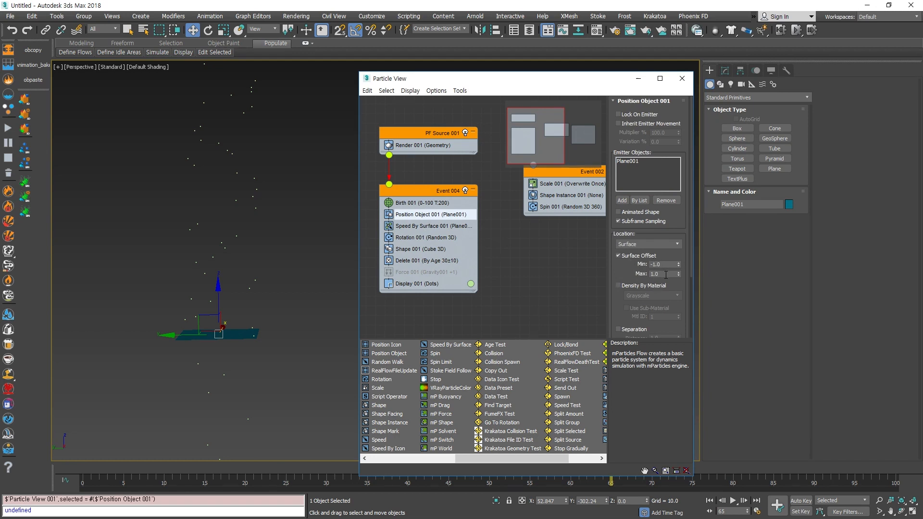
{"action": "left_click_drag", "start_coordinate": [681, 276], "coordinate": [619, 293]}
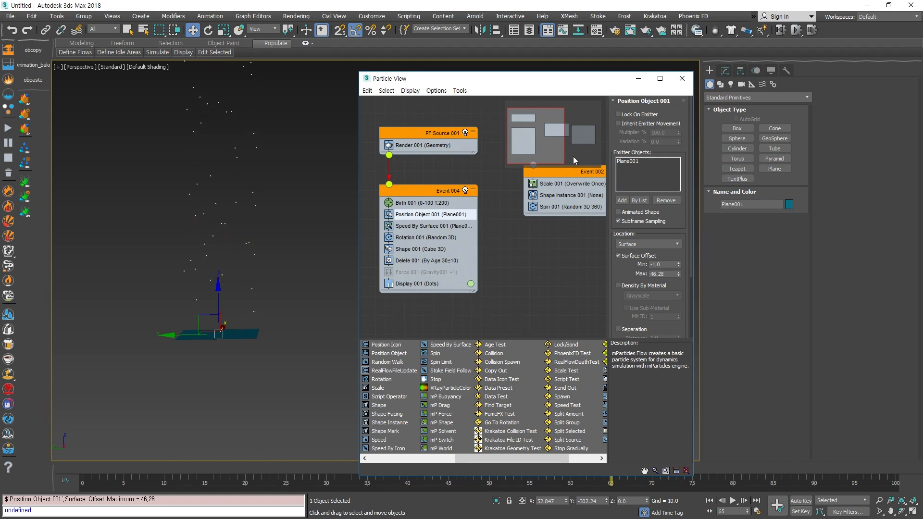
{"action": "left_click_drag", "start_coordinate": [134, 468], "coordinate": [212, 462]}
{"action": "mouse_move", "coordinate": [252, 337]}
{"action": "middle_mouse_down", "text": "alt"}
{"action": "mouse_move", "coordinate": [259, 358]}
{"action": "mouse_move", "coordinate": [243, 331]}
{"action": "middle_mouse_up", "text": "alt"}
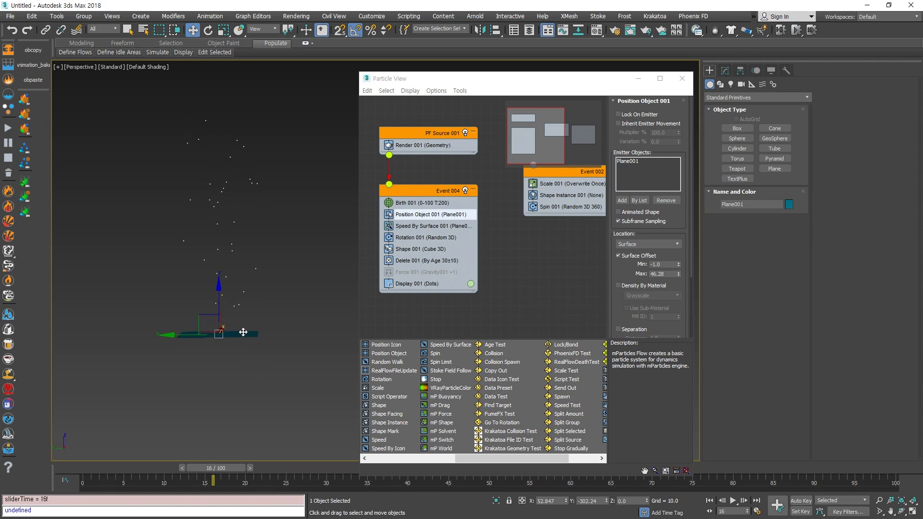
{"action": "left_click_drag", "start_coordinate": [226, 469], "coordinate": [248, 468]}
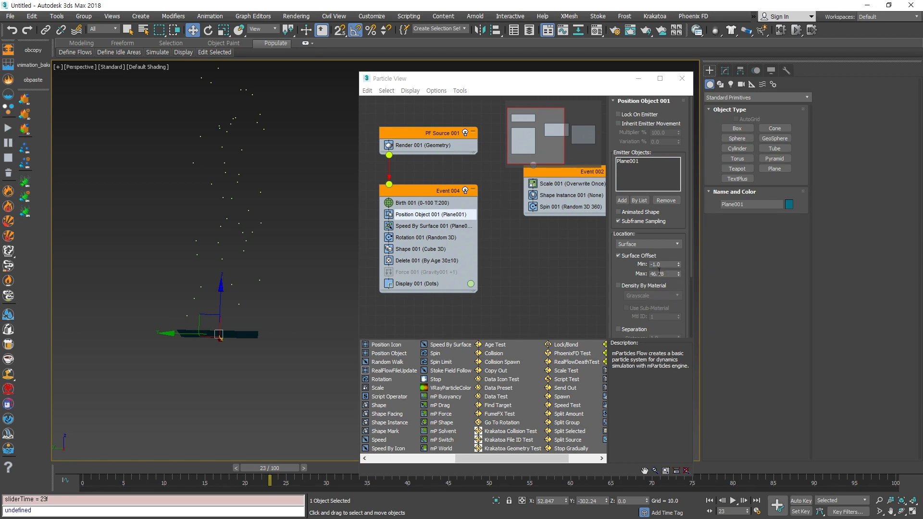
Step: Reset the Surface Offset minimum and maximum of Position Object 001 to 0 and scrub to frame 34
{"action": "right_click", "coordinate": [679, 265]}
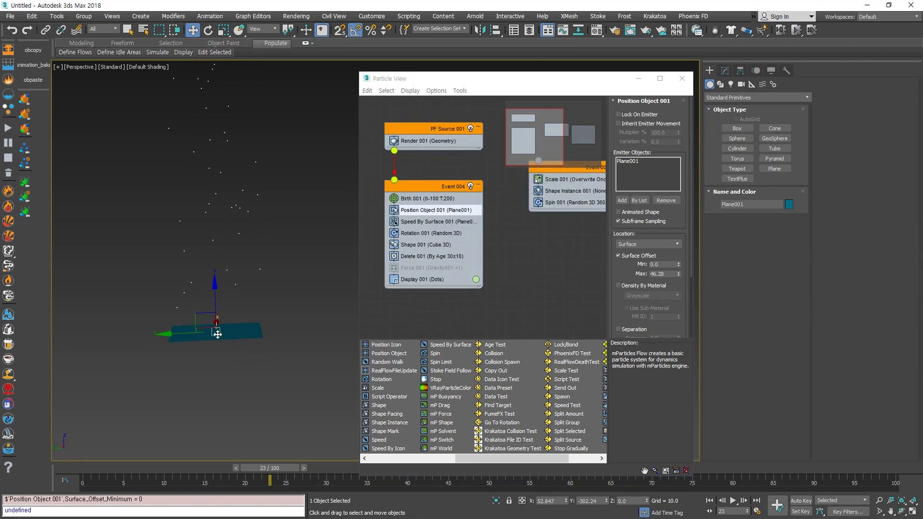
{"action": "right_click", "coordinate": [679, 273]}
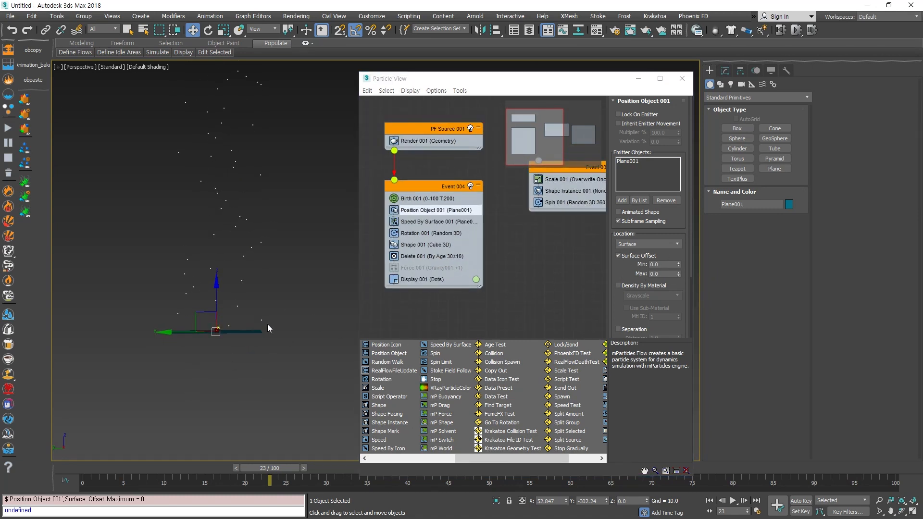
{"action": "left_click_drag", "start_coordinate": [269, 467], "coordinate": [358, 467]}
Step: Set the Surface Offset minimum to -43.58 and maximum to 3.03, and scrub the timeline to frame 95
{"action": "left_click_drag", "start_coordinate": [678, 264], "coordinate": [682, 323]}
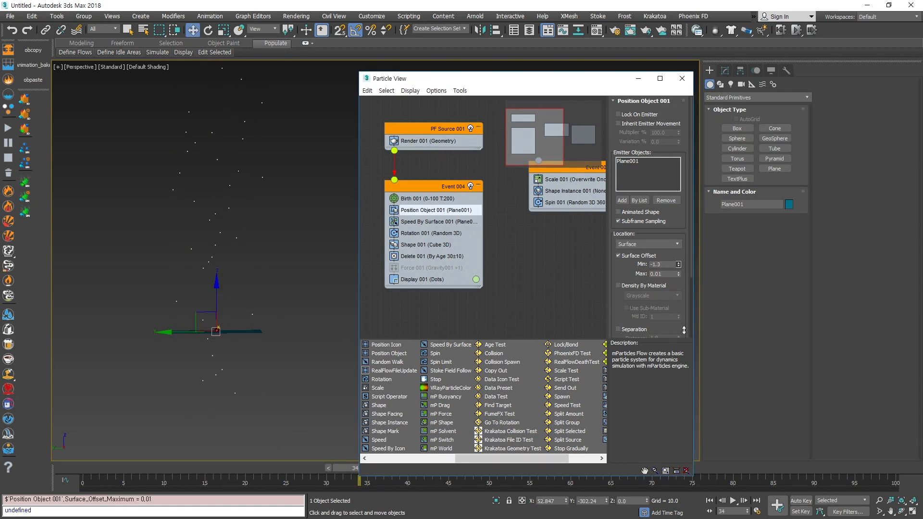
{"action": "left_click_drag", "start_coordinate": [678, 263], "coordinate": [678, 269]}
{"action": "scroll", "coordinate": [267, 363], "scroll_direction": "down", "scroll_amount": 5}
{"action": "left_click_drag", "start_coordinate": [201, 466], "coordinate": [84, 469]}
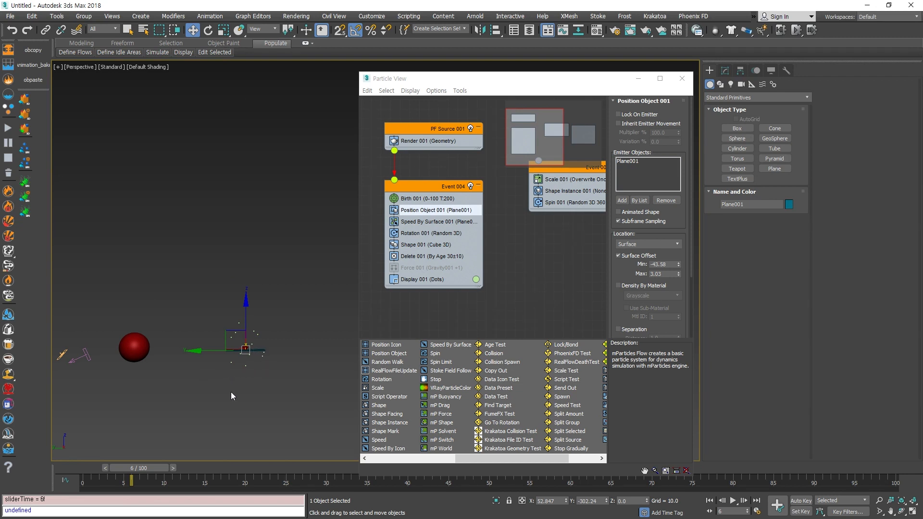
{"action": "left_click_drag", "start_coordinate": [144, 467], "coordinate": [844, 467]}
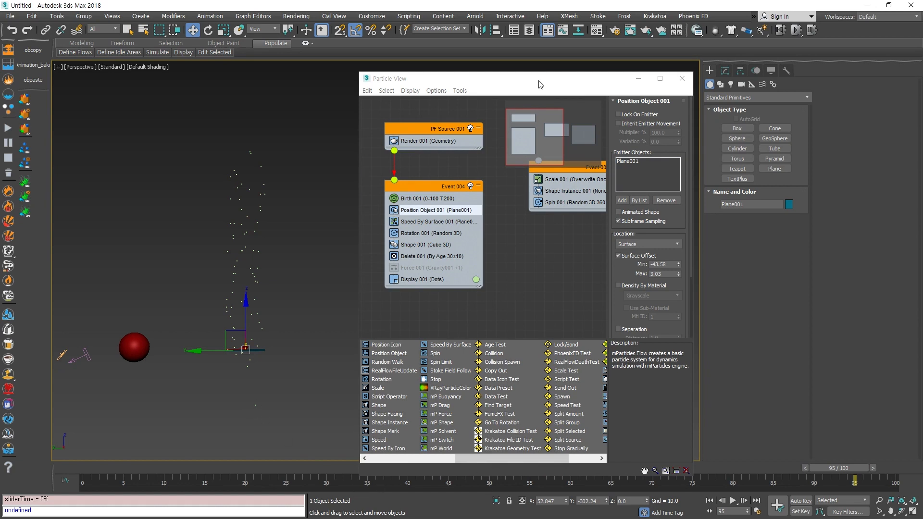
Step: Move the Particle View window upward and return the timeline to frame 0
{"action": "left_click_drag", "start_coordinate": [538, 86], "coordinate": [542, 55]}
{"action": "left_click_drag", "start_coordinate": [836, 468], "coordinate": [80, 473]}
{"action": "key", "text": "w"}
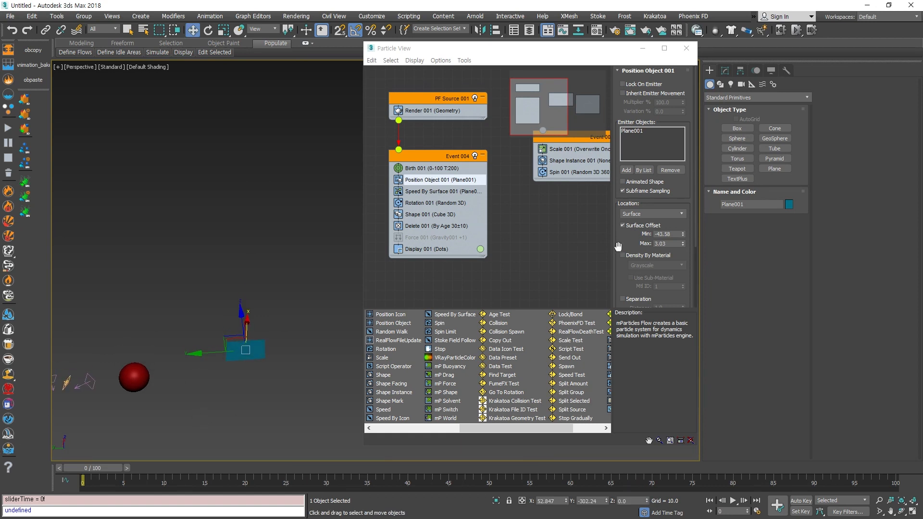
Step: Disable Surface Offset in Position Object 001, enable Density By Material, and keep Grayscale after viewing the channel options
{"action": "left_click", "coordinate": [655, 226]}
{"action": "scroll", "coordinate": [267, 367], "scroll_direction": "up", "scroll_amount": 5}
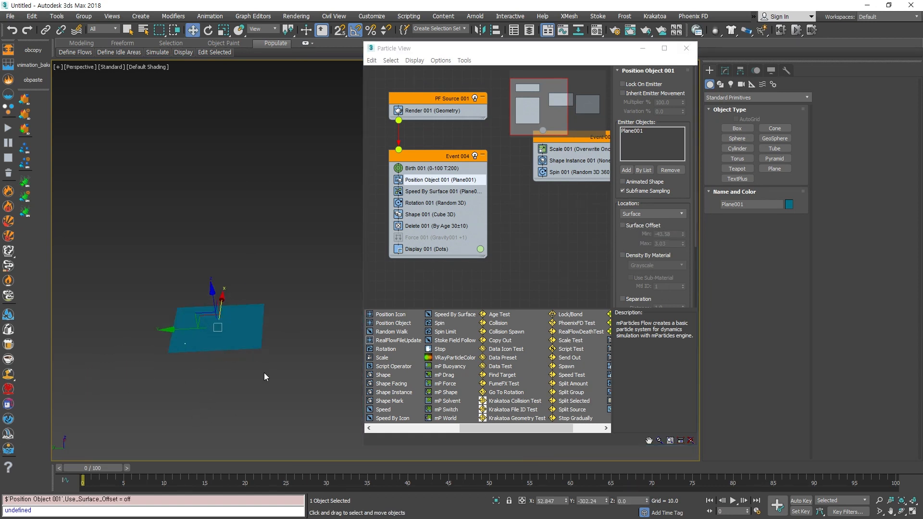
{"action": "left_click_drag", "start_coordinate": [626, 269], "coordinate": [639, 215]}
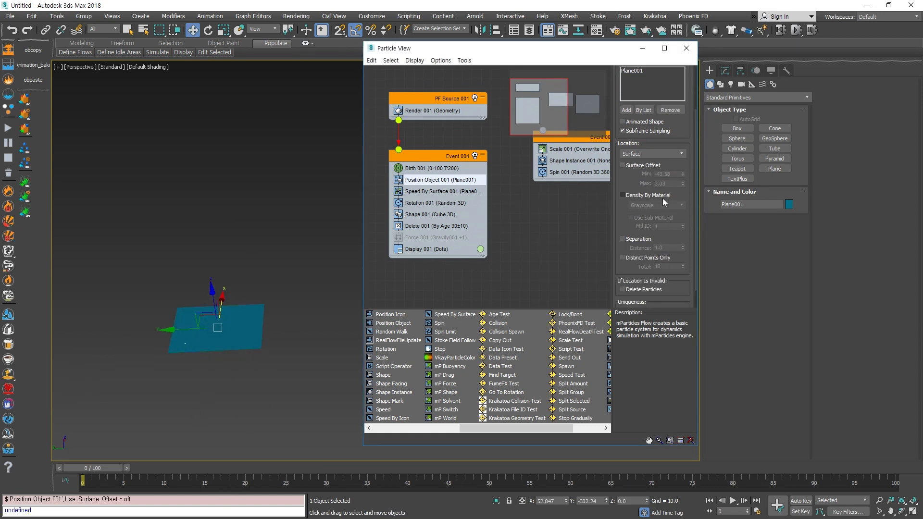
{"action": "left_click", "coordinate": [622, 195]}
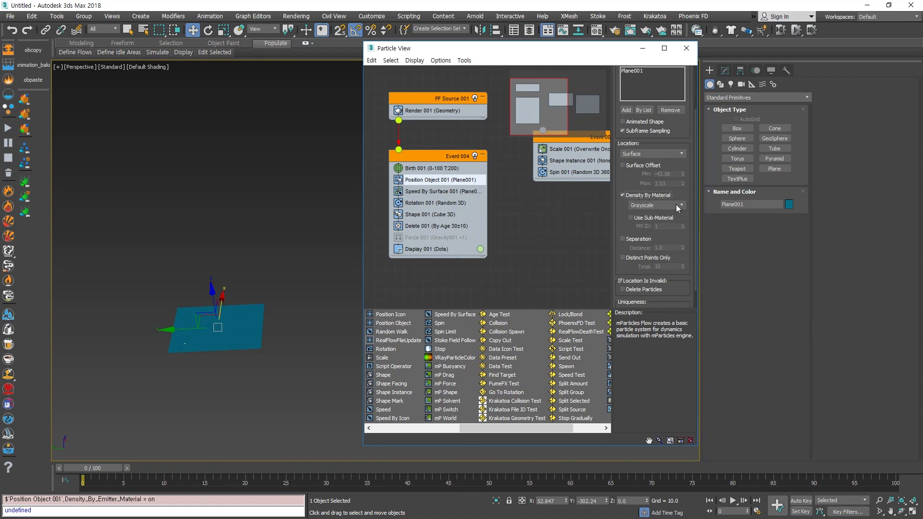
{"action": "left_click", "coordinate": [676, 206]}
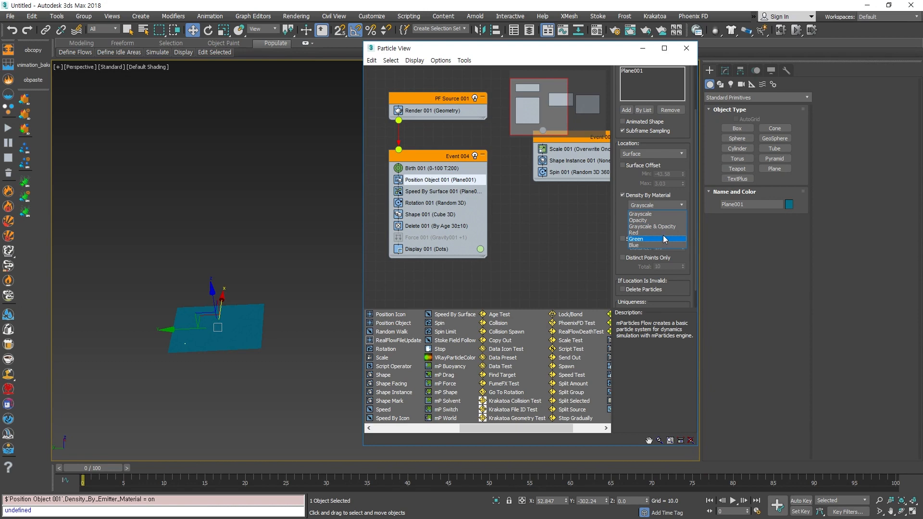
{"action": "left_click", "coordinate": [265, 372]}
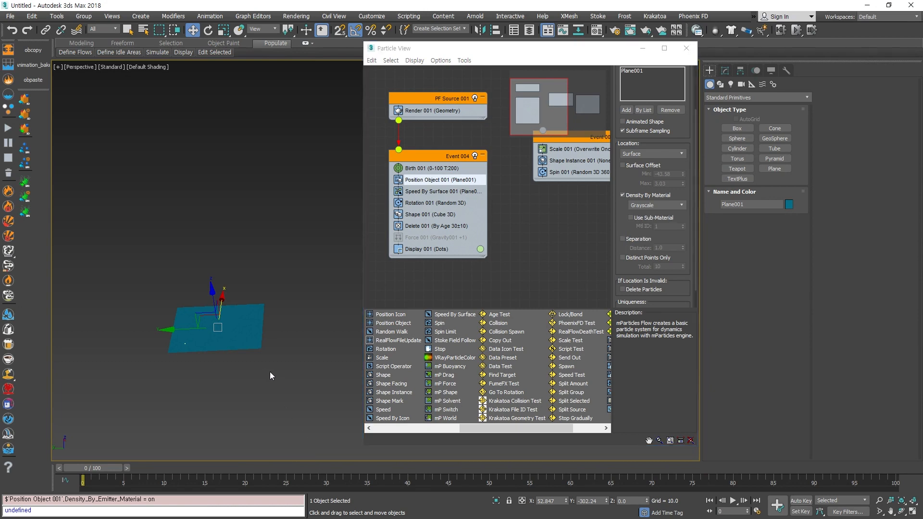
Step: Assign the 01 - Default material to the plane and add a Noise map to its diffuse color
{"action": "middle_click_drag", "start_coordinate": [273, 402], "coordinate": [270, 362]}
{"action": "key", "text": "m"}
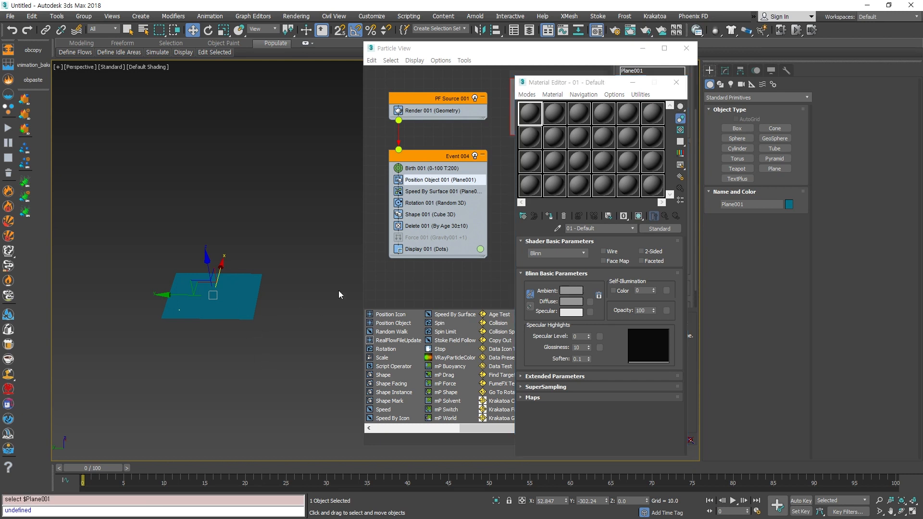
{"action": "left_click", "coordinate": [549, 215]}
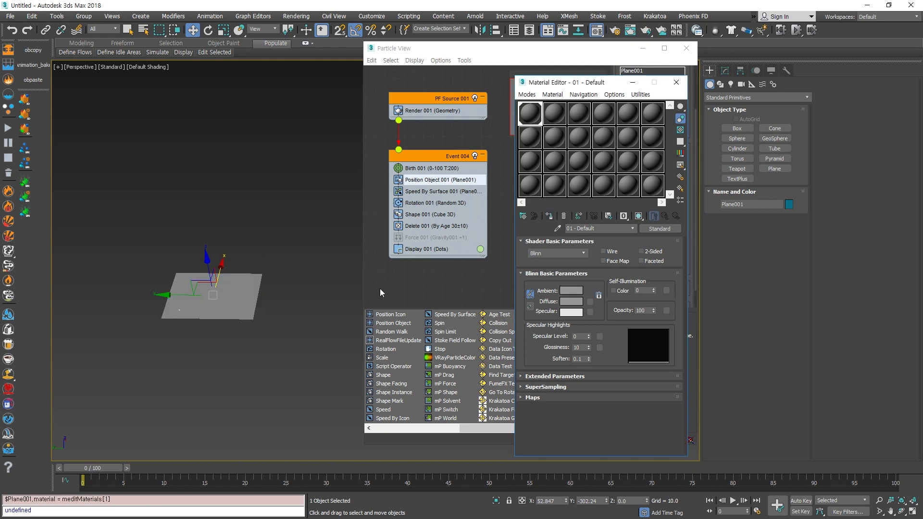
{"action": "left_click", "coordinate": [590, 302]}
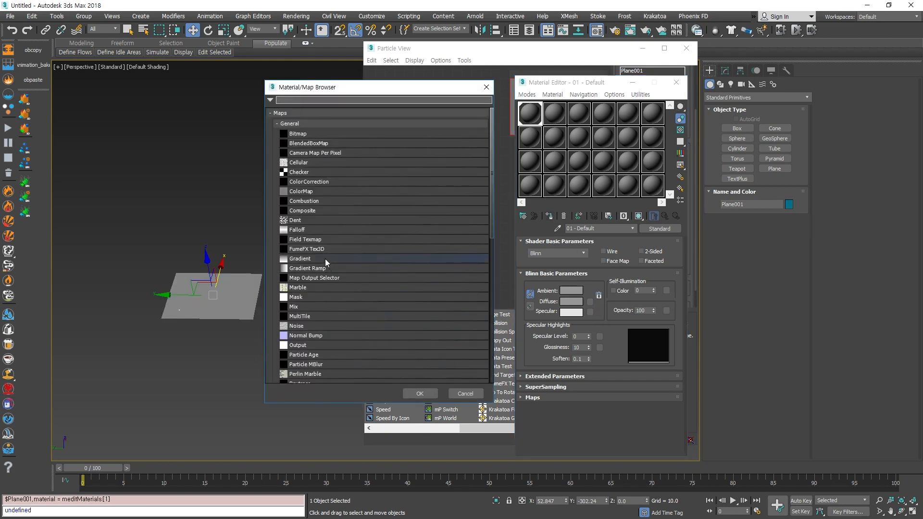
{"action": "double_click", "coordinate": [346, 327]}
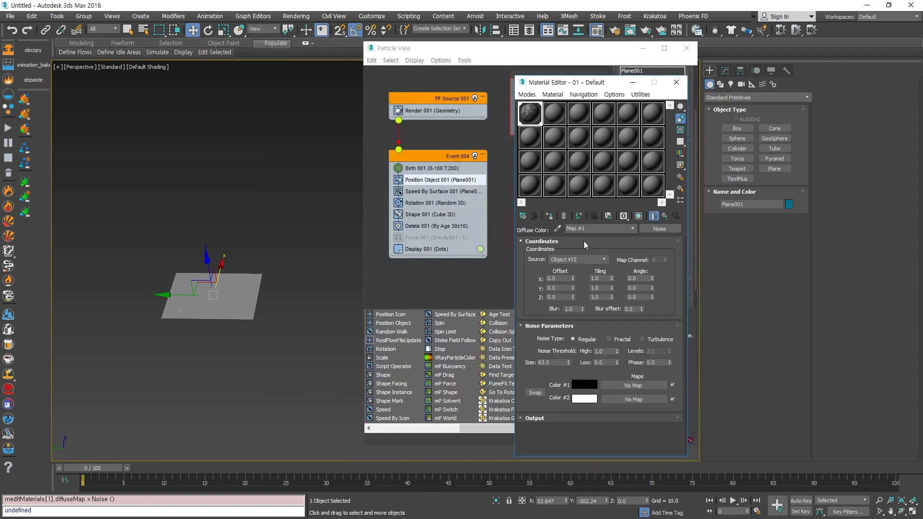
Step: Set the Noise map's source to Explicit Map Channel and show it shaded in a High Quality viewport
{"action": "left_click", "coordinate": [579, 259]}
{"action": "left_click", "coordinate": [574, 281]}
{"action": "left_click", "coordinate": [640, 216]}
{"action": "left_click", "coordinate": [116, 67]}
{"action": "left_click", "coordinate": [136, 76]}
{"action": "middle_click_drag", "start_coordinate": [271, 322], "coordinate": [275, 298]}
{"action": "middle_click_drag", "start_coordinate": [275, 298], "coordinate": [266, 308], "text": "alt"}
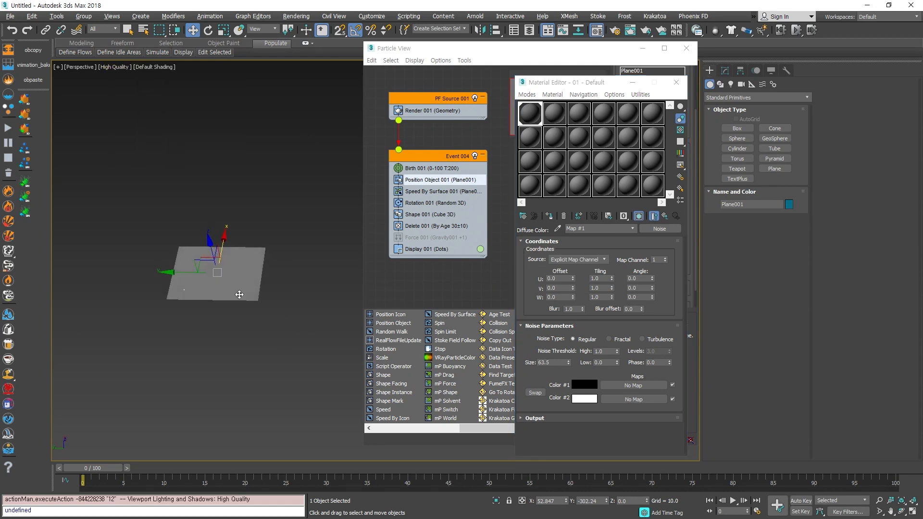
{"action": "scroll", "coordinate": [212, 255], "scroll_direction": "up", "scroll_amount": 3}
Step: Set the Noise map's size to 0.1
{"action": "double_click", "coordinate": [558, 363]}
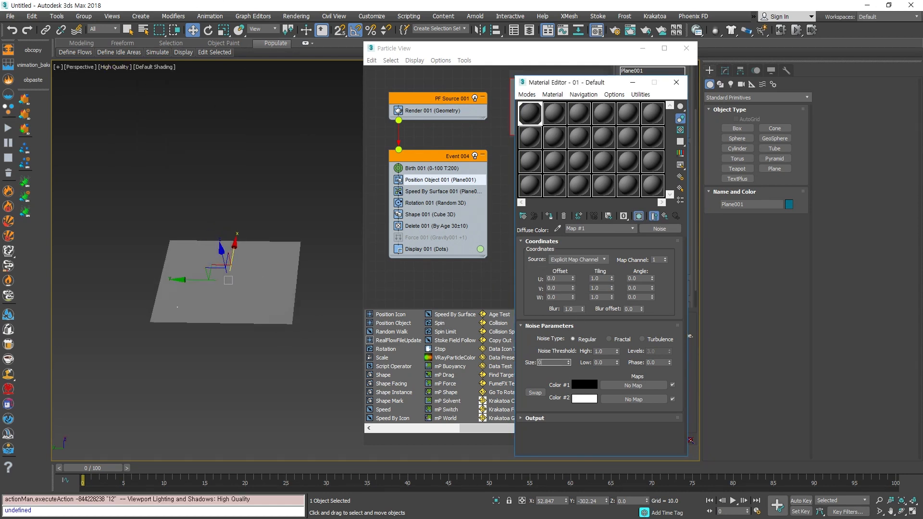
{"action": "type", "text": "0.1"}
{"action": "key", "text": "Return"}
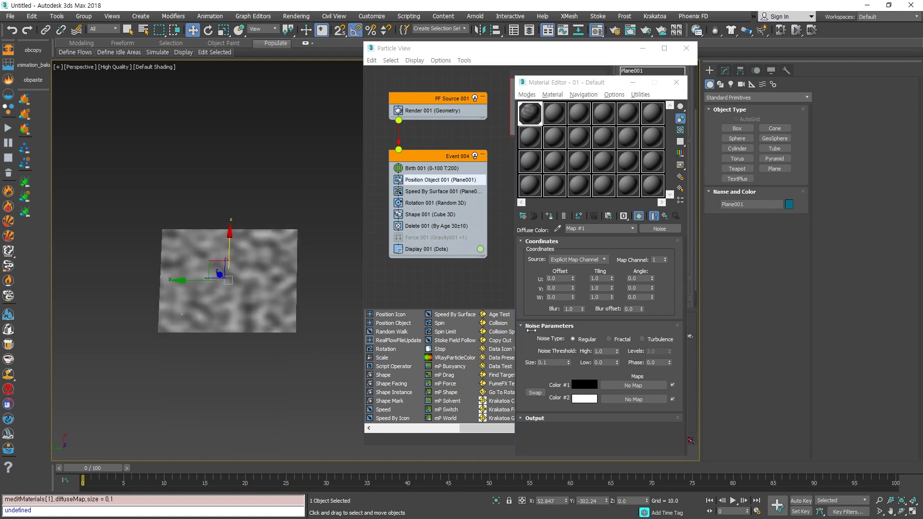
Step: Bring the Noise map's high and low thresholds close together for a hard-edged black-and-white pattern, and return to Particle View
{"action": "left_click_drag", "start_coordinate": [617, 363], "coordinate": [617, 354]}
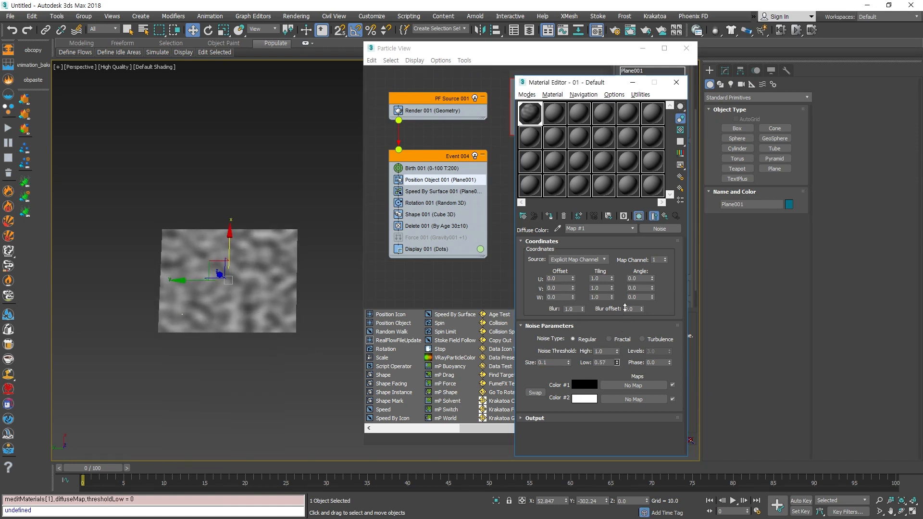
{"action": "left_click_drag", "start_coordinate": [624, 309], "coordinate": [624, 307]}
{"action": "left_click_drag", "start_coordinate": [617, 354], "coordinate": [619, 384]}
{"action": "left_click_drag", "start_coordinate": [617, 350], "coordinate": [617, 363]}
{"action": "scroll", "coordinate": [241, 308], "scroll_direction": "up", "scroll_amount": 4}
{"action": "middle_click_drag", "start_coordinate": [240, 308], "coordinate": [277, 332], "text": "alt"}
{"action": "scroll", "coordinate": [271, 377], "scroll_direction": "down", "scroll_amount": 4}
{"action": "key", "text": "w"}
{"action": "left_click", "coordinate": [403, 274]}
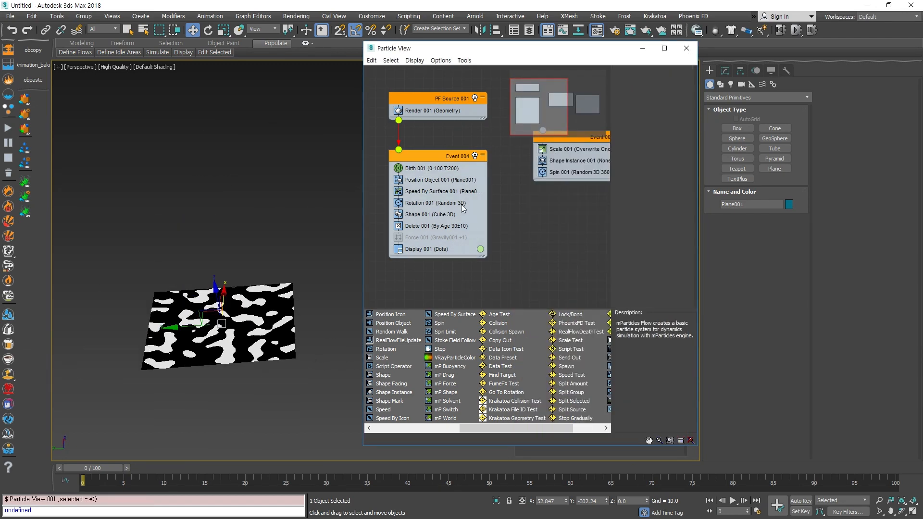
Step: Review the Position Object operator's Density By Material settings, and clear the Noise map from the 01 - Default material's diffuse color
{"action": "left_click", "coordinate": [451, 179]}
{"action": "left_click_drag", "start_coordinate": [633, 241], "coordinate": [634, 165]}
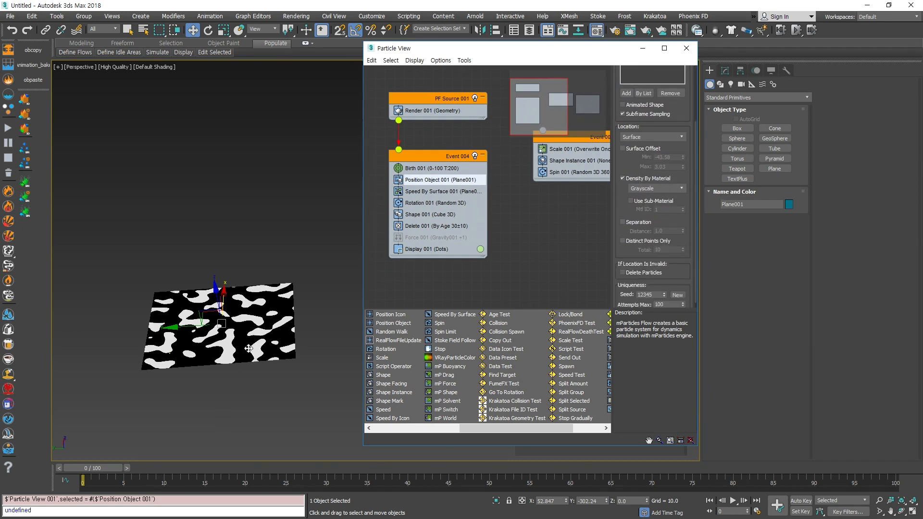
{"action": "middle_click_drag", "start_coordinate": [229, 385], "coordinate": [229, 412], "text": "alt"}
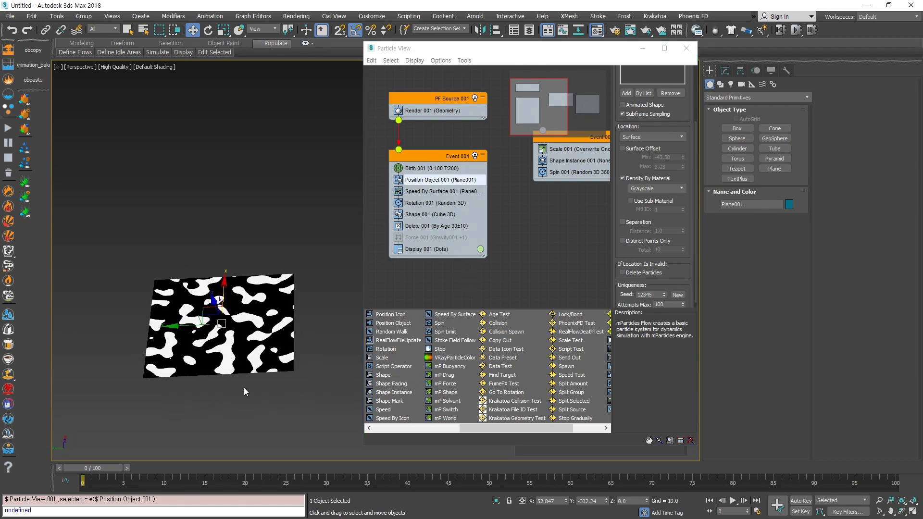
{"action": "middle_click_drag", "start_coordinate": [239, 390], "coordinate": [255, 379], "text": "alt"}
{"action": "middle_click_drag", "start_coordinate": [324, 370], "coordinate": [312, 337]}
{"action": "key", "text": "m"}
{"action": "left_click", "coordinate": [664, 216]}
{"action": "right_click", "coordinate": [589, 301]}
{"action": "left_click", "coordinate": [612, 329]}
Step: Add a Checker map to the material's diffuse color and show it shaded in the viewport
{"action": "left_click", "coordinate": [590, 302]}
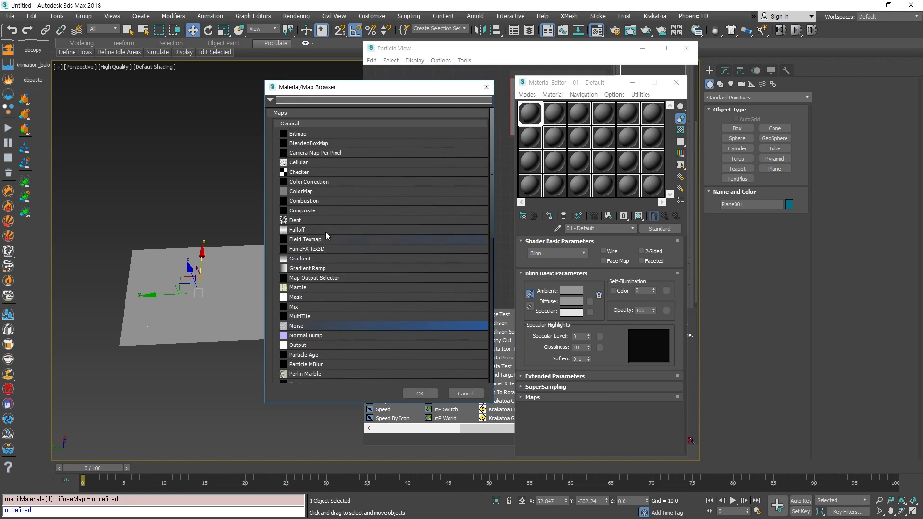
{"action": "double_click", "coordinate": [291, 175]}
{"action": "left_click", "coordinate": [221, 382]}
{"action": "left_click", "coordinate": [237, 298]}
{"action": "left_click", "coordinate": [638, 215]}
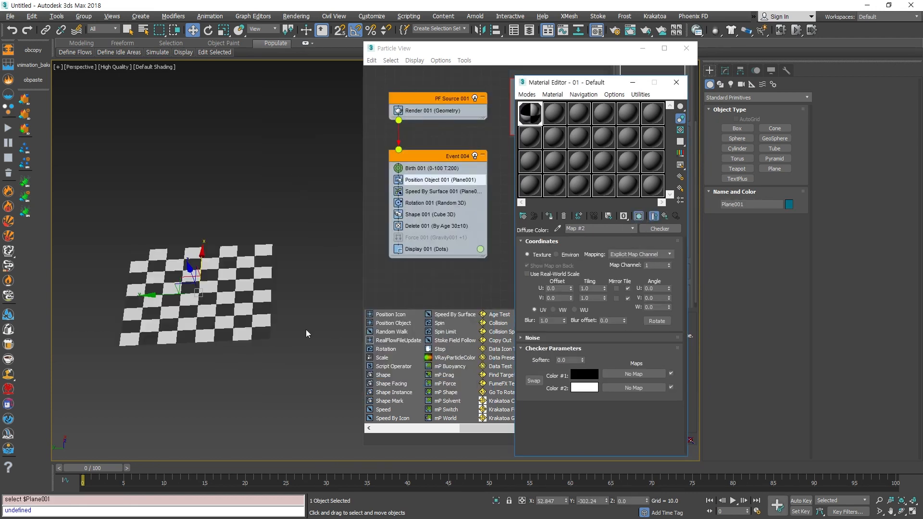
Step: Scrub to frame 6, examine the particles over the checkered plane, and frame the plane in a maximized Top viewport
{"action": "middle_click_drag", "start_coordinate": [192, 360], "coordinate": [207, 310], "text": "alt"}
{"action": "left_click_drag", "start_coordinate": [100, 471], "coordinate": [147, 463]}
{"action": "mouse_move", "coordinate": [206, 288]}
{"action": "middle_mouse_down", "text": "alt"}
{"action": "mouse_move", "coordinate": [240, 336]}
{"action": "mouse_move", "coordinate": [197, 214]}
{"action": "mouse_move", "coordinate": [193, 291]}
{"action": "middle_mouse_up", "text": "alt"}
{"action": "scroll", "coordinate": [208, 260], "scroll_direction": "up", "scroll_amount": 3}
{"action": "key", "text": "alt+w"}
{"action": "middle_click", "coordinate": [213, 211]}
{"action": "key", "text": "alt+w"}
{"action": "key", "text": "z"}
{"action": "middle_click_drag", "start_coordinate": [270, 318], "coordinate": [150, 289]}
{"action": "scroll", "coordinate": [150, 288], "scroll_direction": "down", "scroll_amount": 4}
{"action": "scroll", "coordinate": [194, 281], "scroll_direction": "up", "scroll_amount": 2}
Step: Set the Top viewport to High Quality shaded display and advance to frame 27
{"action": "key", "text": "F3"}
{"action": "middle_click_drag", "start_coordinate": [250, 313], "coordinate": [251, 335]}
{"action": "left_click", "coordinate": [159, 83]}
{"action": "left_click", "coordinate": [93, 67]}
{"action": "left_click", "coordinate": [154, 77]}
{"action": "key", "text": "F3"}
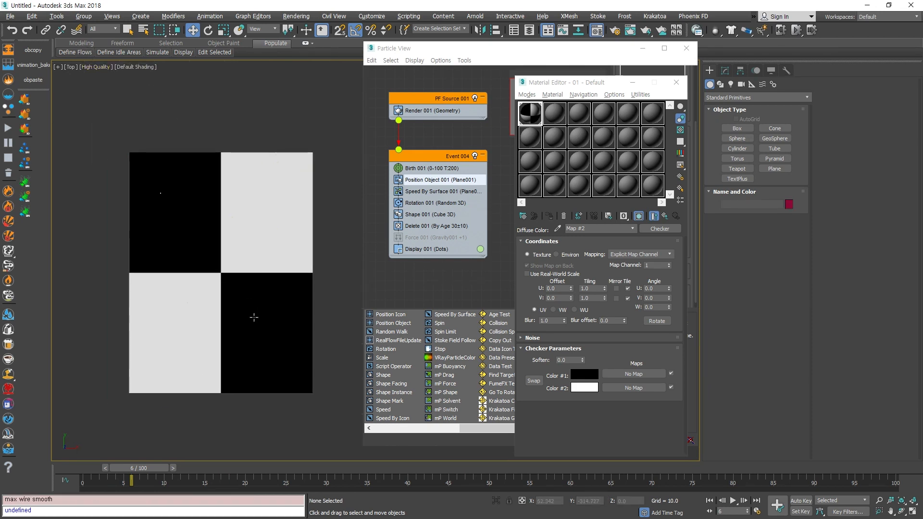
{"action": "left_click_drag", "start_coordinate": [148, 474], "coordinate": [308, 468]}
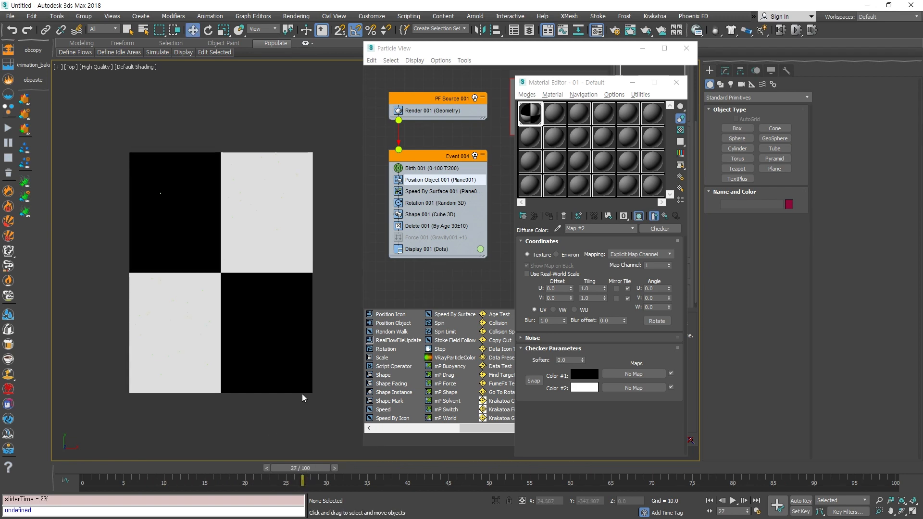
Step: Move Particle View clear of the viewports and set the Display operator's type to Geometry
{"action": "key", "text": "alt+w"}
{"action": "left_click", "coordinate": [220, 400]}
{"action": "left_click", "coordinate": [222, 173]}
{"action": "left_click_drag", "start_coordinate": [506, 49], "coordinate": [565, 63]}
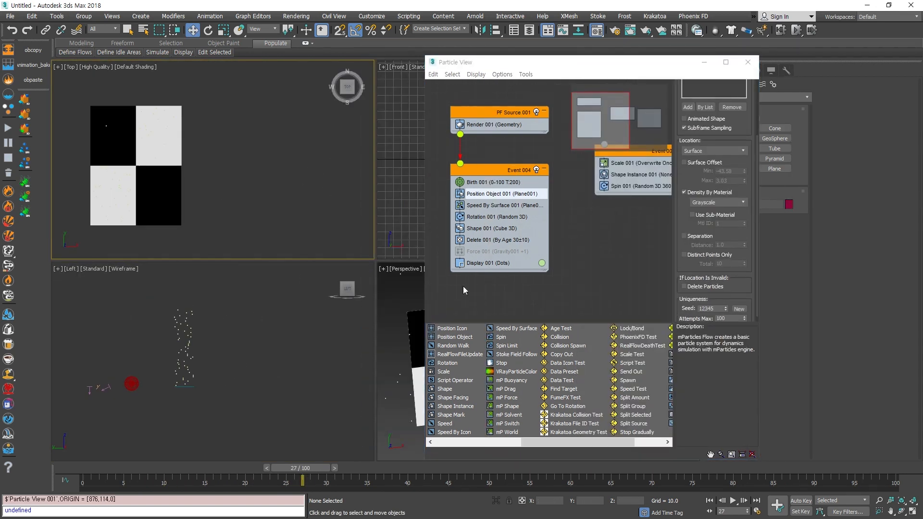
{"action": "left_click", "coordinate": [486, 264]}
{"action": "left_click", "coordinate": [724, 100]}
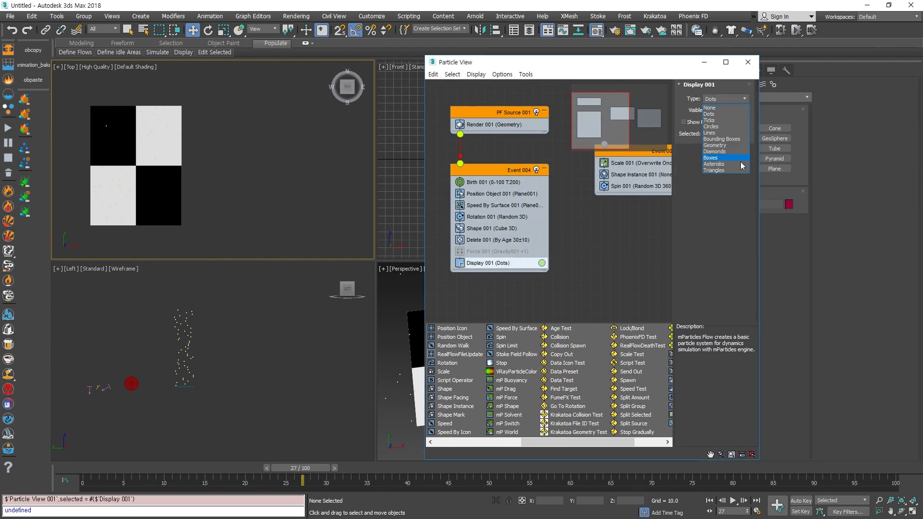
{"action": "left_click", "coordinate": [731, 145]}
{"action": "left_click", "coordinate": [244, 214]}
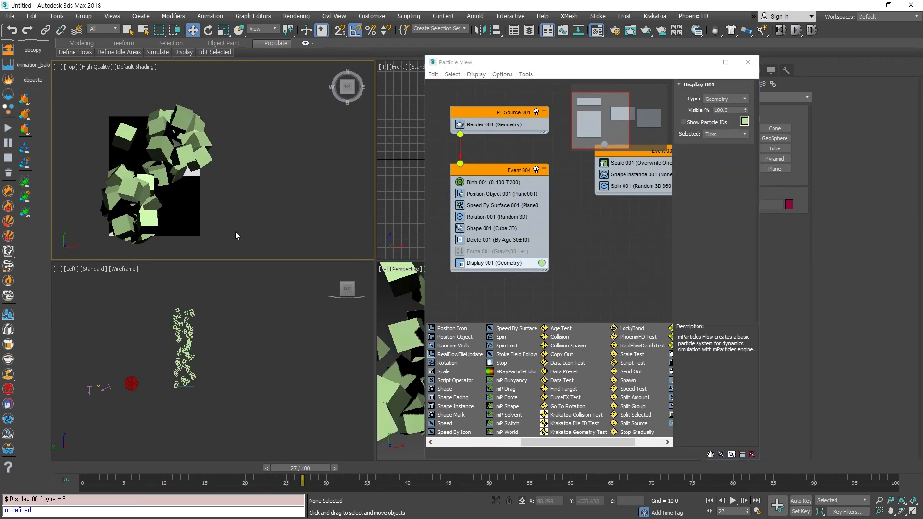
Step: Go to frame 32 in the maximized Top viewport and reduce the Shape operator's cube size to 3.0
{"action": "key", "text": "alt+w"}
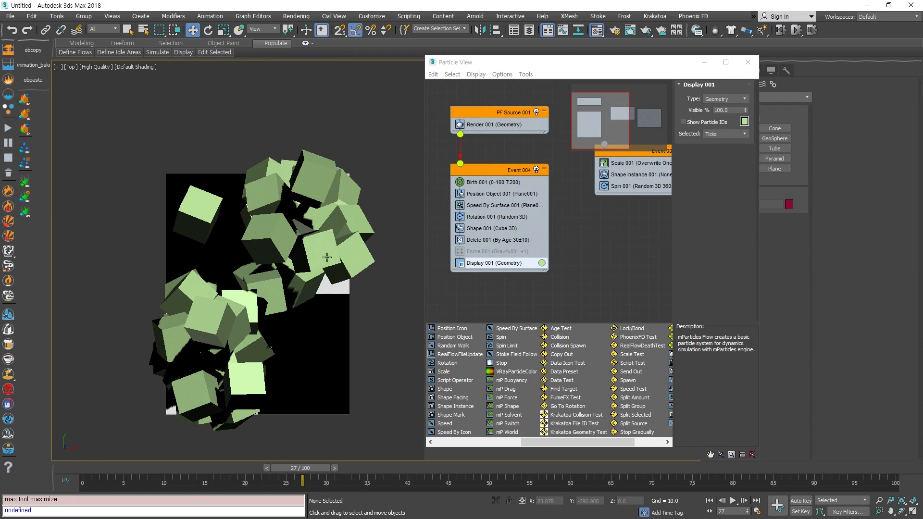
{"action": "left_click_drag", "start_coordinate": [310, 468], "coordinate": [356, 455]}
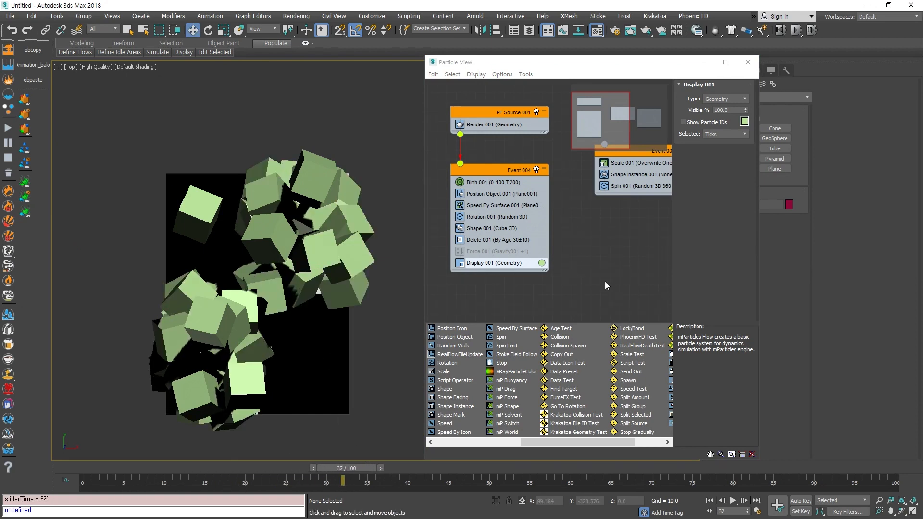
{"action": "left_click", "coordinate": [502, 229]}
{"action": "left_click_drag", "start_coordinate": [747, 141], "coordinate": [747, 174]}
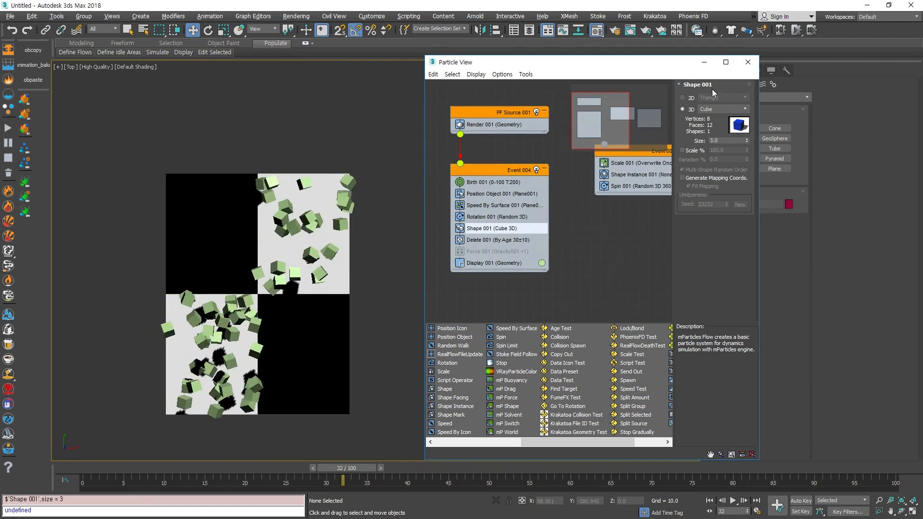
Step: Scrub the animation between frames 86 and 45 and examine from Top and Perspective where the cubes are emitted on the checkered plane
{"action": "left_click_drag", "start_coordinate": [343, 467], "coordinate": [783, 412]}
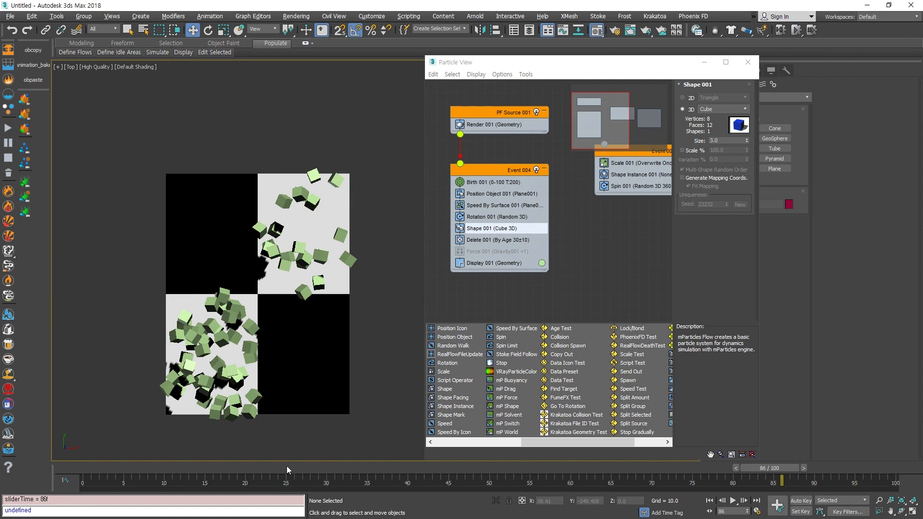
{"action": "left_click_drag", "start_coordinate": [775, 469], "coordinate": [451, 462]}
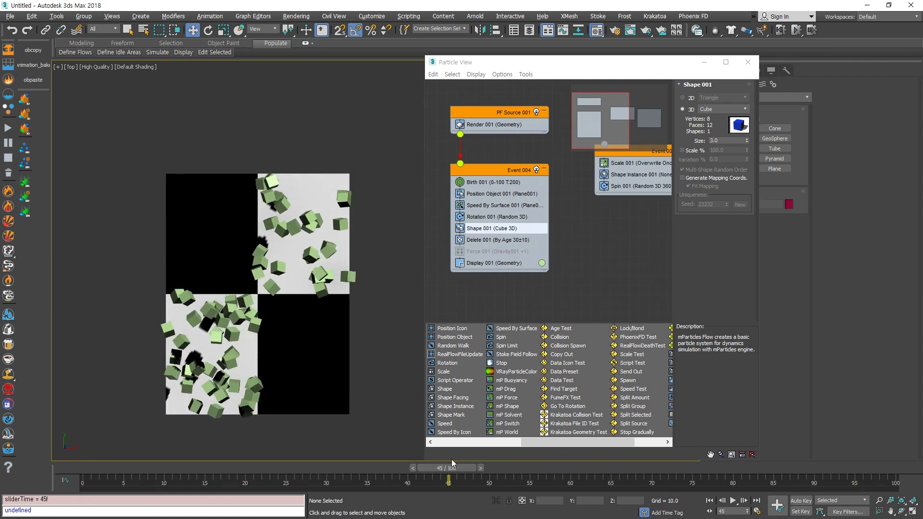
{"action": "key", "text": "alt+w"}
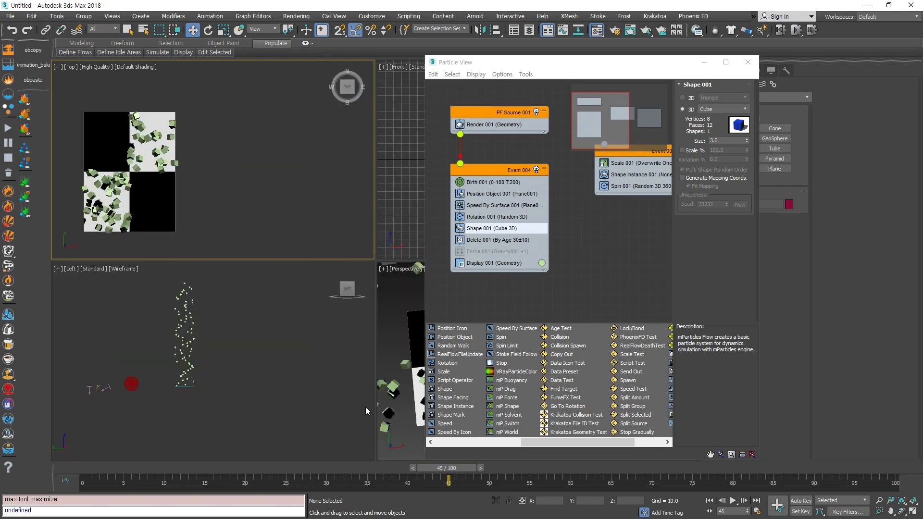
{"action": "key", "text": "alt+w"}
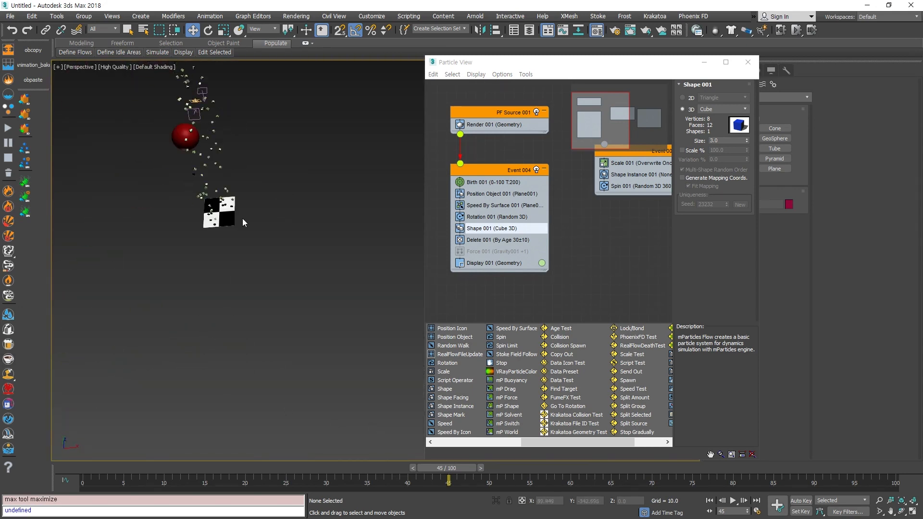
{"action": "left_click", "coordinate": [231, 218]}
{"action": "key", "text": "z"}
{"action": "scroll", "coordinate": [290, 324], "scroll_direction": "down", "scroll_amount": 3}
{"action": "middle_click_drag", "start_coordinate": [328, 337], "coordinate": [331, 309], "text": "alt"}
{"action": "middle_click_drag", "start_coordinate": [332, 309], "coordinate": [172, 356]}
Step: Set the Position Object operator's Density By Material type to Opacity
{"action": "left_click", "coordinate": [500, 205]}
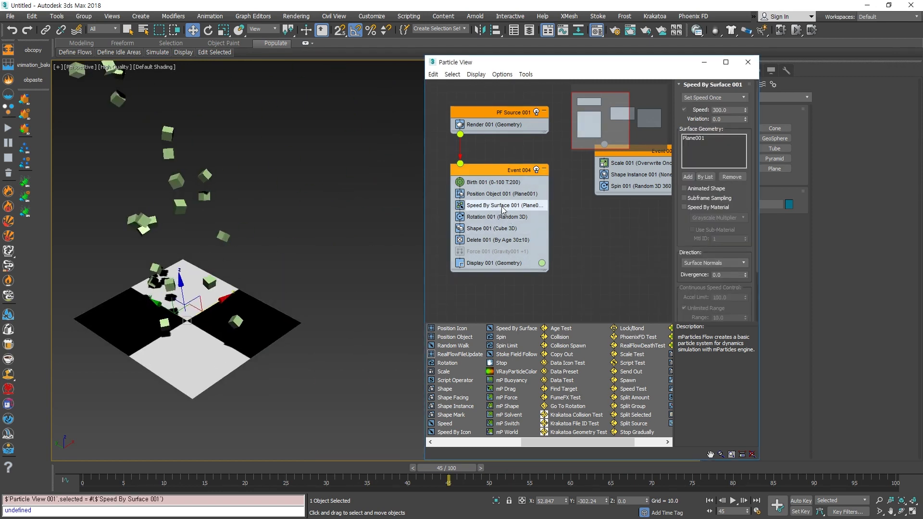
{"action": "left_click", "coordinate": [498, 194]}
{"action": "scroll", "coordinate": [716, 216], "scroll_direction": "down", "scroll_amount": 4}
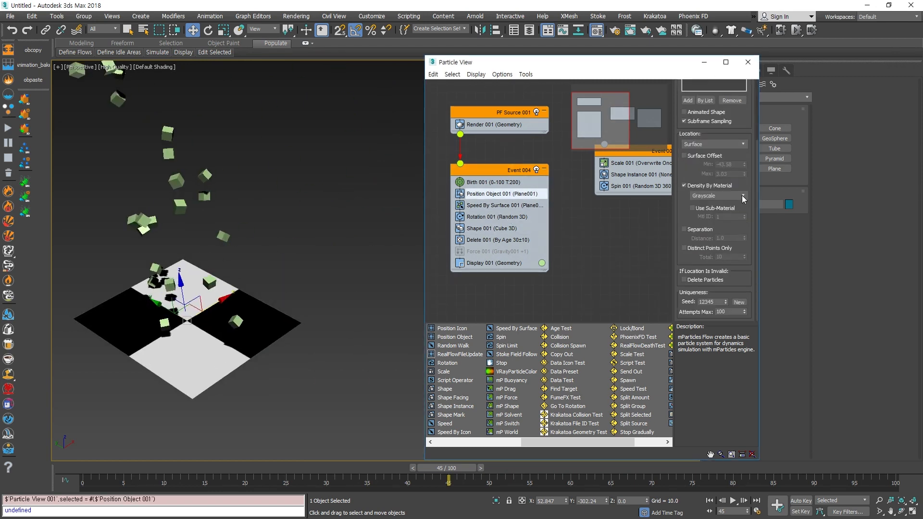
{"action": "left_click", "coordinate": [717, 195]}
{"action": "left_click", "coordinate": [700, 210]}
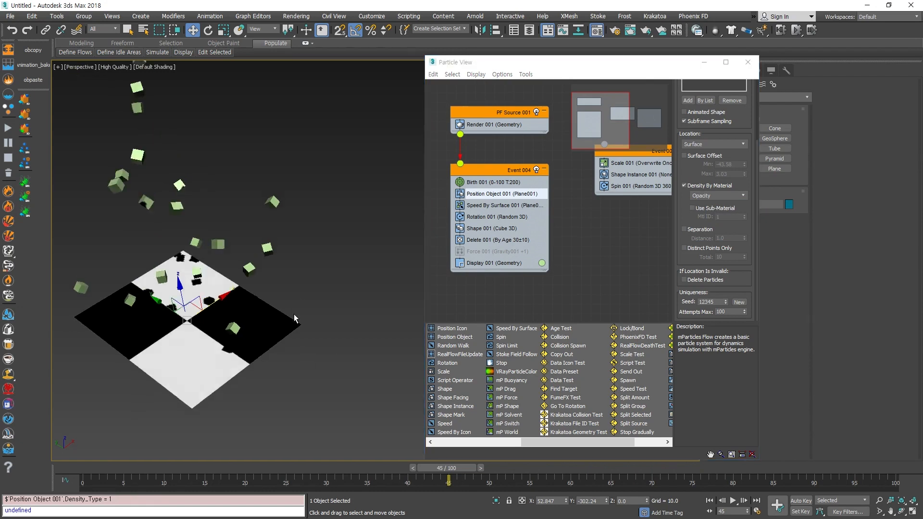
Step: Show all four viewports and move Particle View aside to compare the emission in the Top and Perspective views
{"action": "key", "text": "alt+w"}
{"action": "left_click", "coordinate": [279, 344]}
{"action": "left_click", "coordinate": [220, 203]}
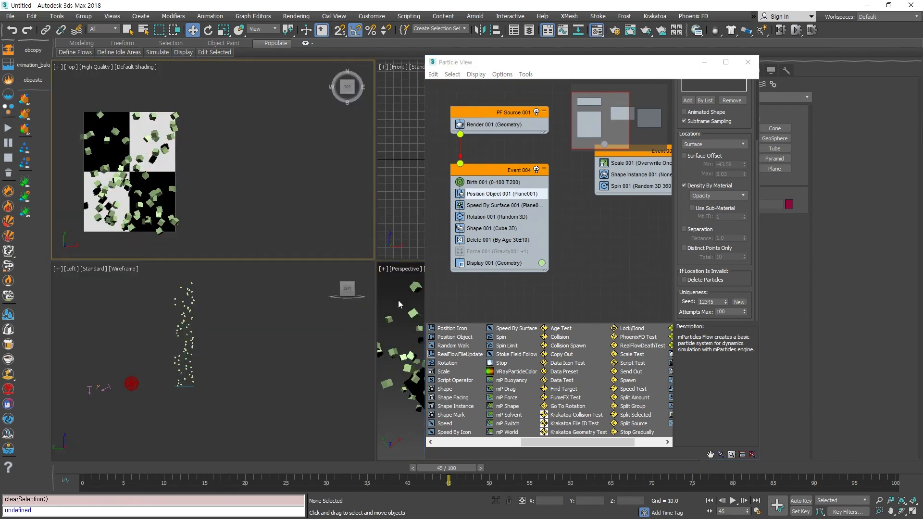
{"action": "left_click_drag", "start_coordinate": [490, 64], "coordinate": [582, 69]}
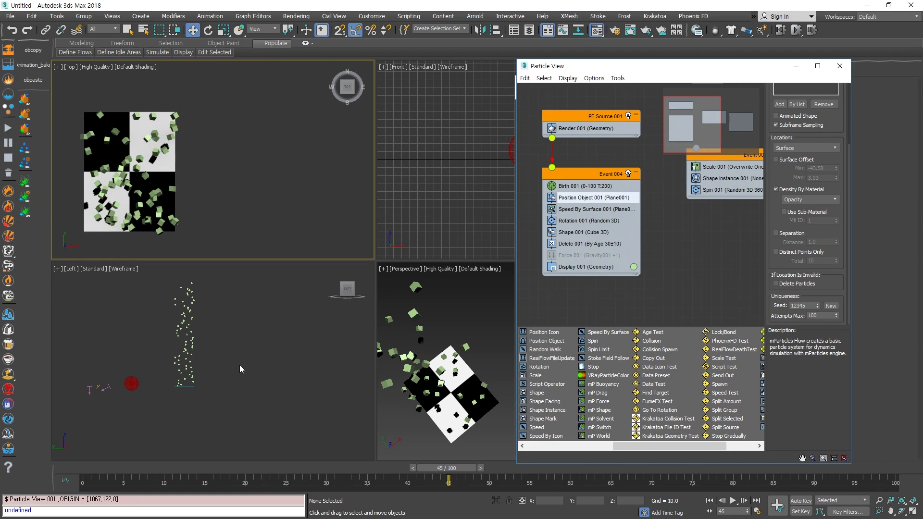
{"action": "middle_click_drag", "start_coordinate": [253, 382], "coordinate": [261, 406]}
Step: Duplicate the Checker map from the material's Diffuse Color slot into its Opacity slot using the Copy method
{"action": "key", "text": "m"}
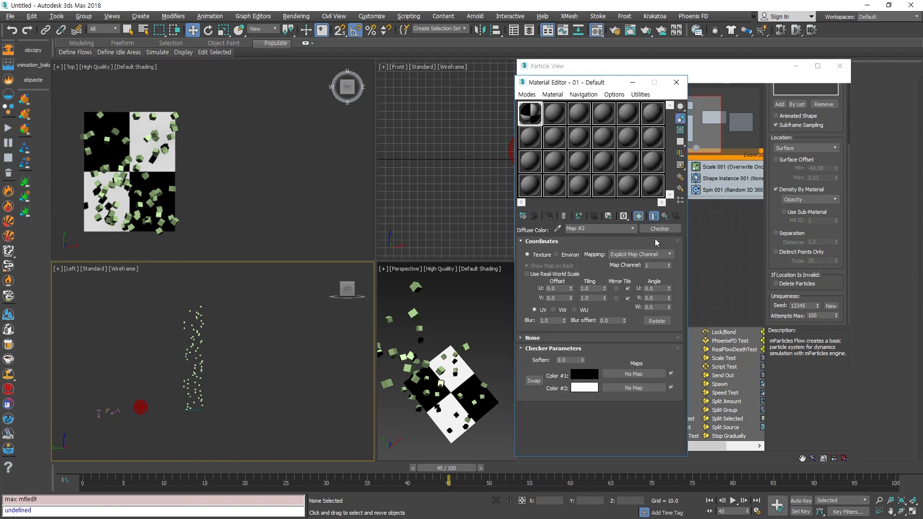
{"action": "left_click", "coordinate": [664, 215]}
{"action": "middle_click_drag", "start_coordinate": [206, 217], "coordinate": [266, 229]}
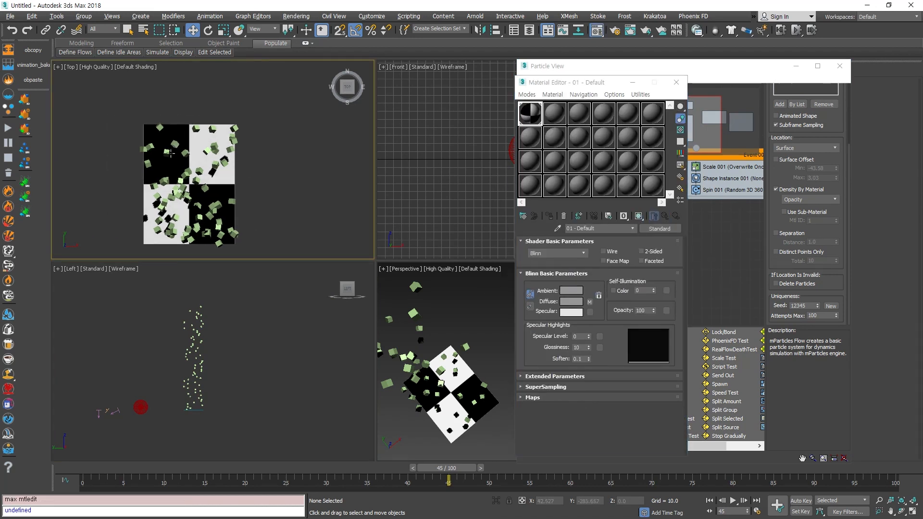
{"action": "left_click", "coordinate": [543, 397]}
{"action": "left_click_drag", "start_coordinate": [537, 372], "coordinate": [541, 401]}
{"action": "left_click_drag", "start_coordinate": [607, 280], "coordinate": [609, 327]}
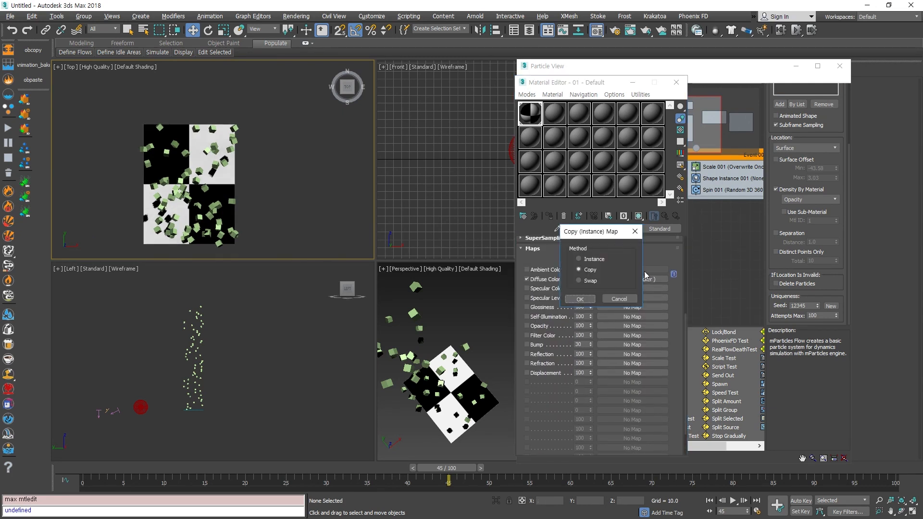
{"action": "left_click", "coordinate": [584, 299]}
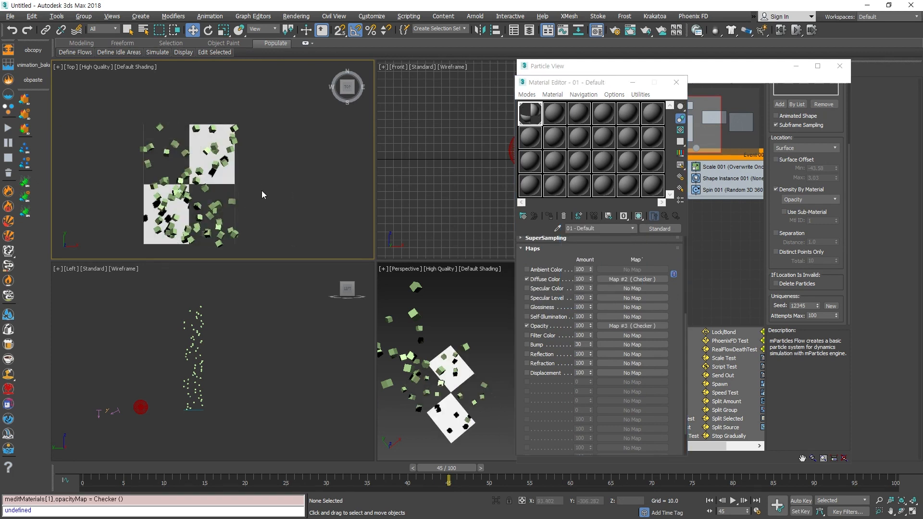
Step: Scrub to frames 43 and 55 in the maximized Top viewport to examine how opacity controls the emission
{"action": "key", "text": "alt+w"}
{"action": "left_click_drag", "start_coordinate": [235, 472], "coordinate": [451, 468]}
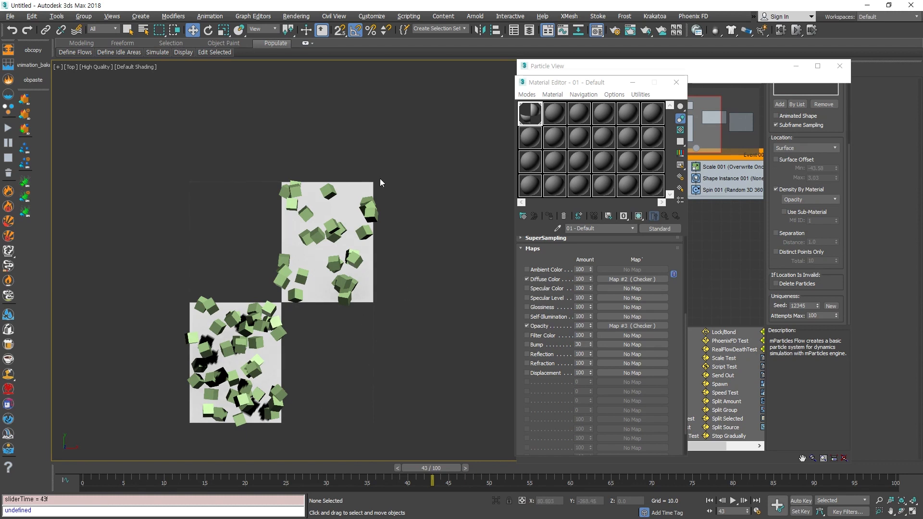
{"action": "left_click_drag", "start_coordinate": [432, 469], "coordinate": [533, 450]}
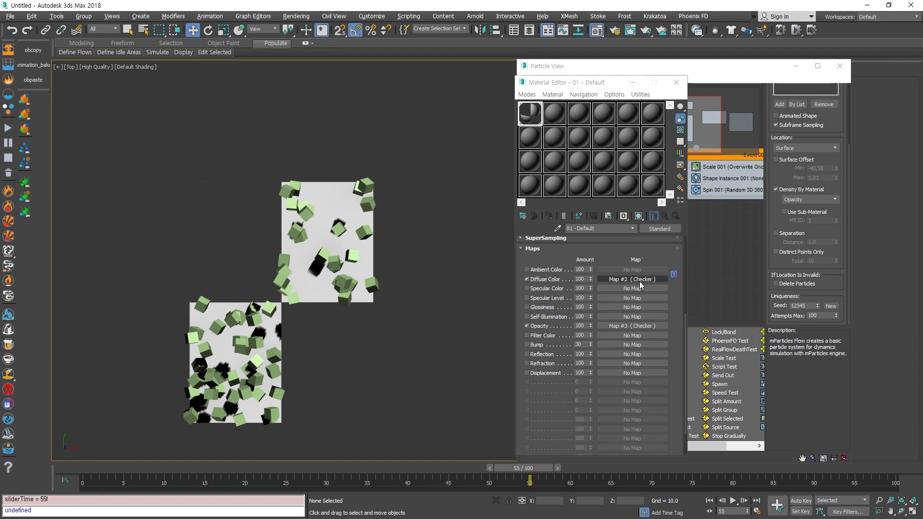
Step: Clear the Checker maps from the material's Diffuse Color and Opacity slots
{"action": "right_click", "coordinate": [632, 279]}
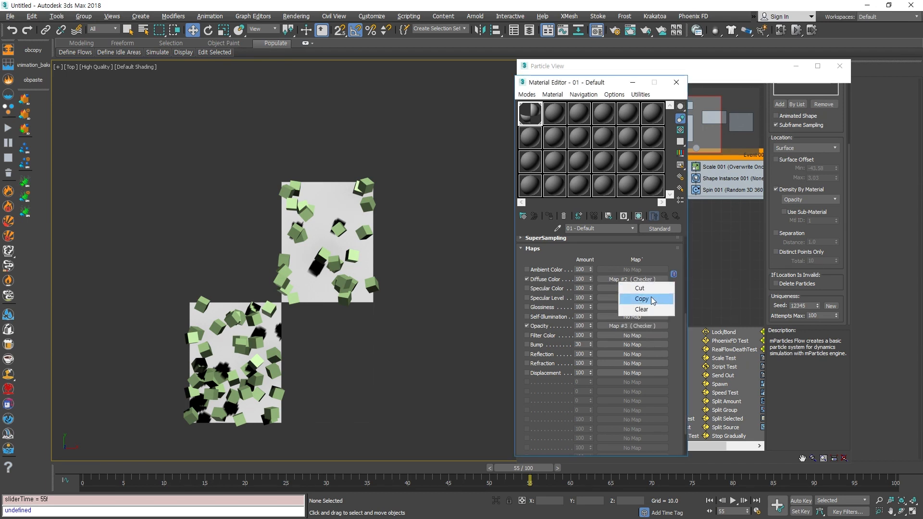
{"action": "left_click", "coordinate": [645, 328]}
{"action": "right_click", "coordinate": [644, 328]}
{"action": "left_click", "coordinate": [660, 358]}
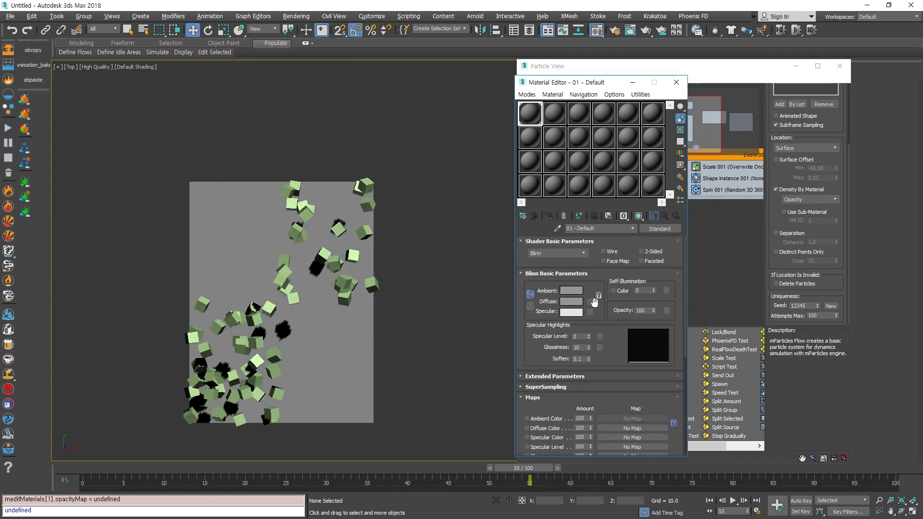
Step: Add a Gradient Ramp map to the material's diffuse color and show it shaded in the viewport
{"action": "left_click", "coordinate": [590, 301]}
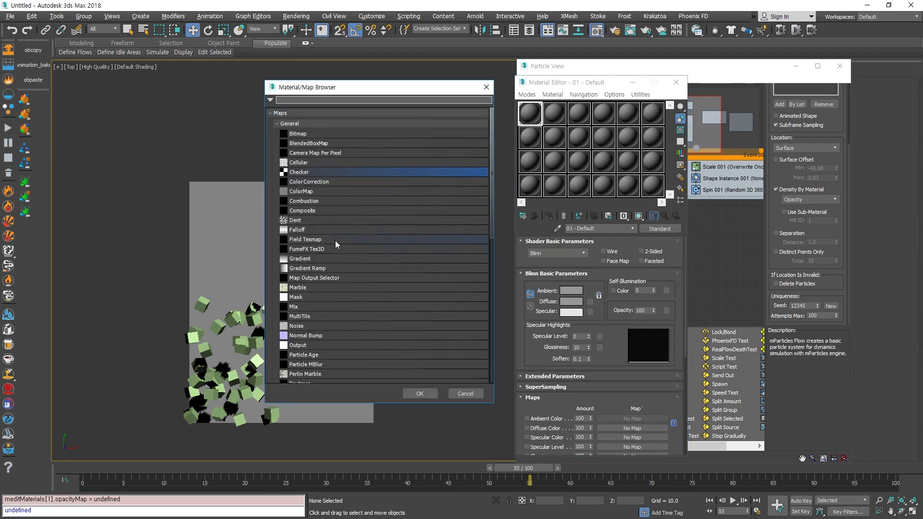
{"action": "double_click", "coordinate": [321, 269]}
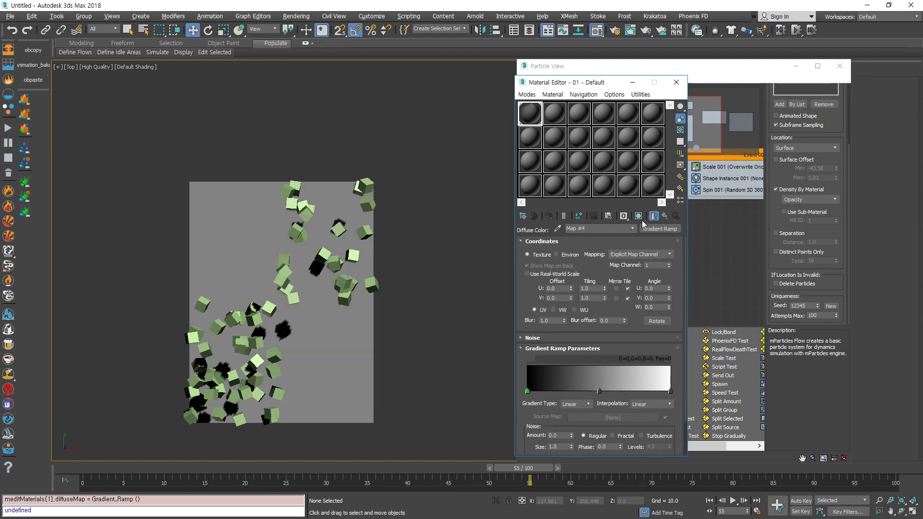
{"action": "middle_click_drag", "start_coordinate": [324, 331], "coordinate": [325, 311]}
{"action": "scroll", "coordinate": [314, 289], "scroll_direction": "down", "scroll_amount": 4}
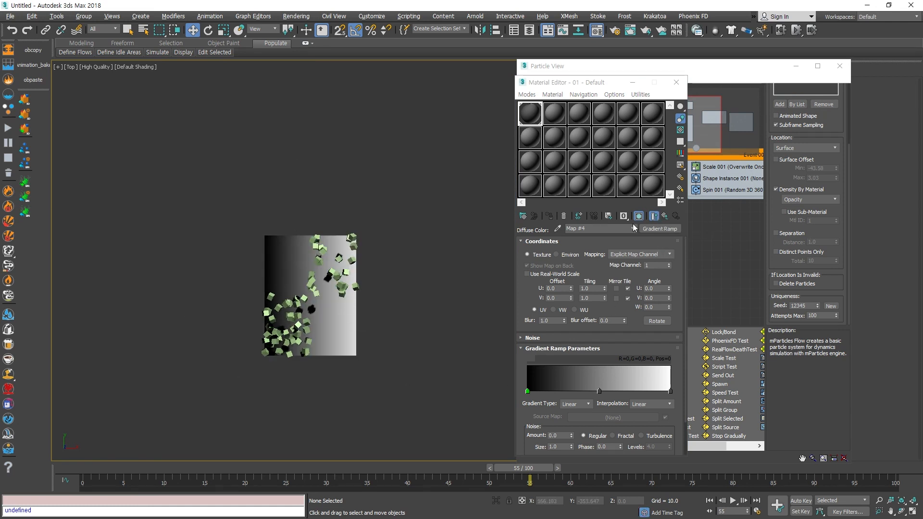
Step: Move the Material Editor off Particle View's parameters and set the Position Object's Density By Material type to Grayscale
{"action": "left_click", "coordinate": [585, 86]}
{"action": "left_click_drag", "start_coordinate": [585, 86], "coordinate": [452, 86]}
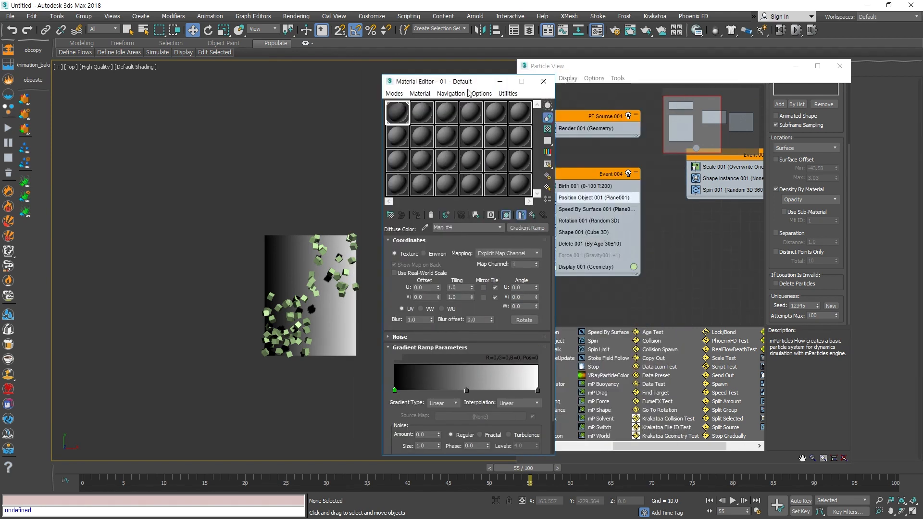
{"action": "left_click", "coordinate": [532, 216]}
{"action": "scroll", "coordinate": [491, 379], "scroll_direction": "down", "scroll_amount": 3}
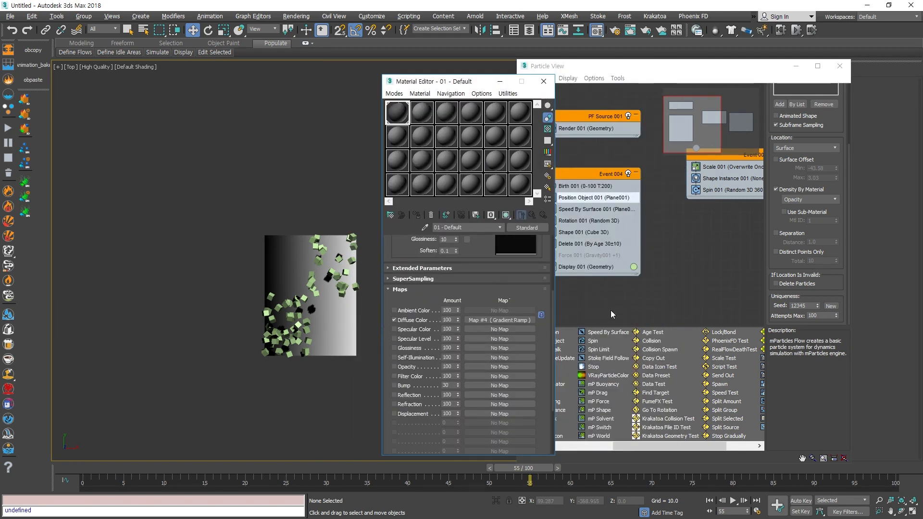
{"action": "left_click", "coordinate": [812, 198]}
{"action": "left_click", "coordinate": [809, 209]}
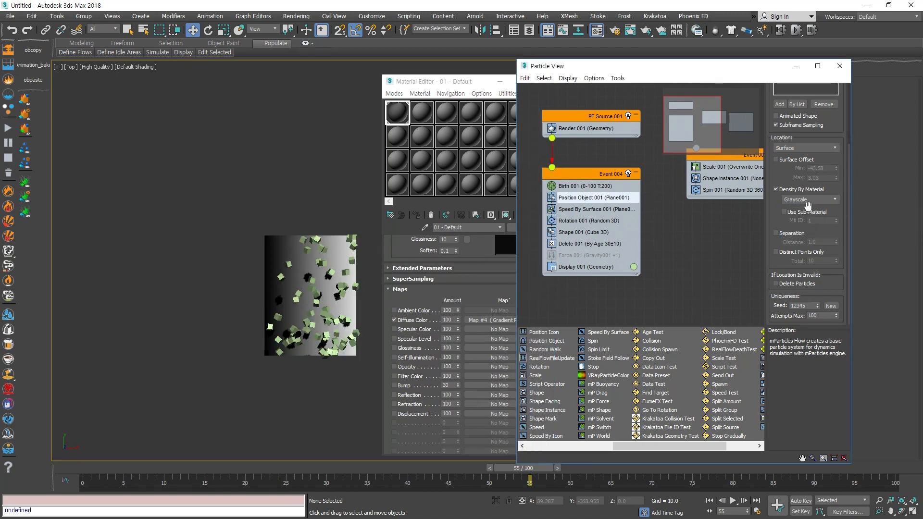
Step: Scrub the timeline to frames 57 and 86 to examine how the gradient's grayscale values control the particle density
{"action": "middle_click_drag", "start_coordinate": [308, 395], "coordinate": [225, 396]}
{"action": "left_click_drag", "start_coordinate": [120, 466], "coordinate": [538, 468]}
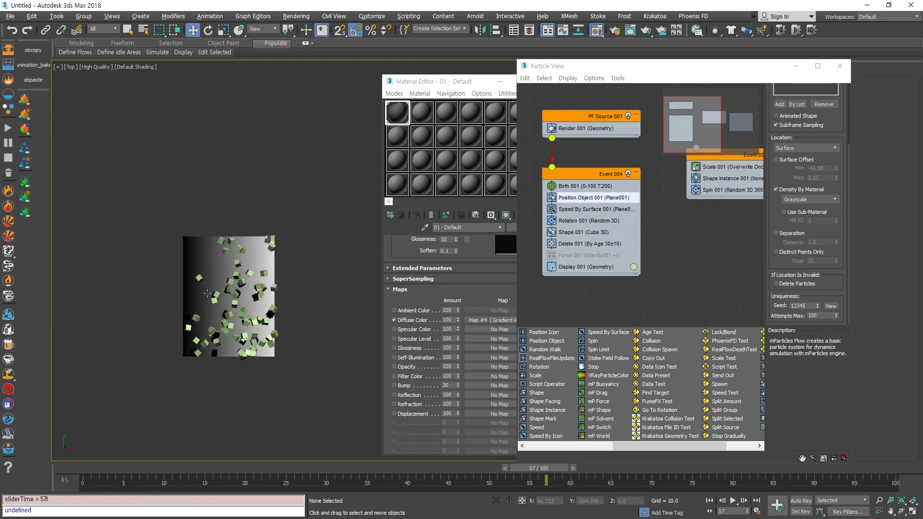
{"action": "left_click_drag", "start_coordinate": [391, 469], "coordinate": [797, 468]}
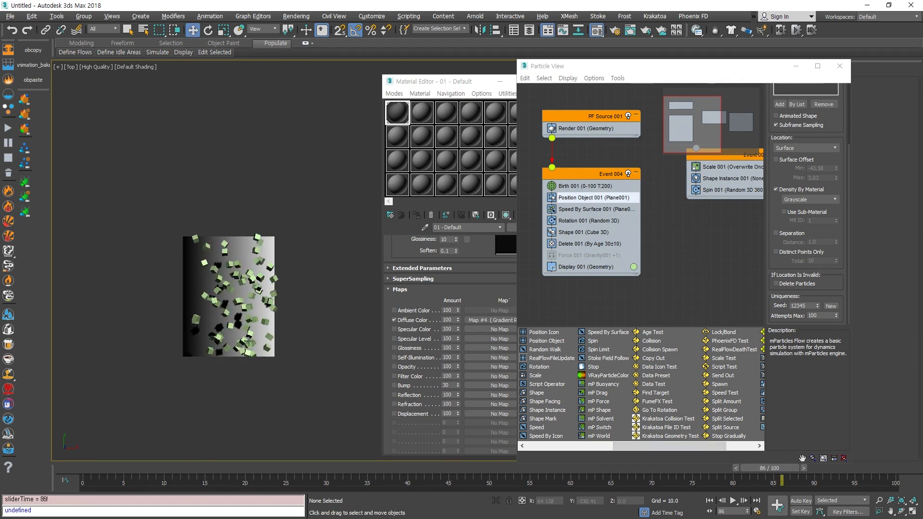
Step: Set the middle flag of the diffuse Gradient Ramp, at position 50, to black
{"action": "left_click", "coordinate": [490, 320]}
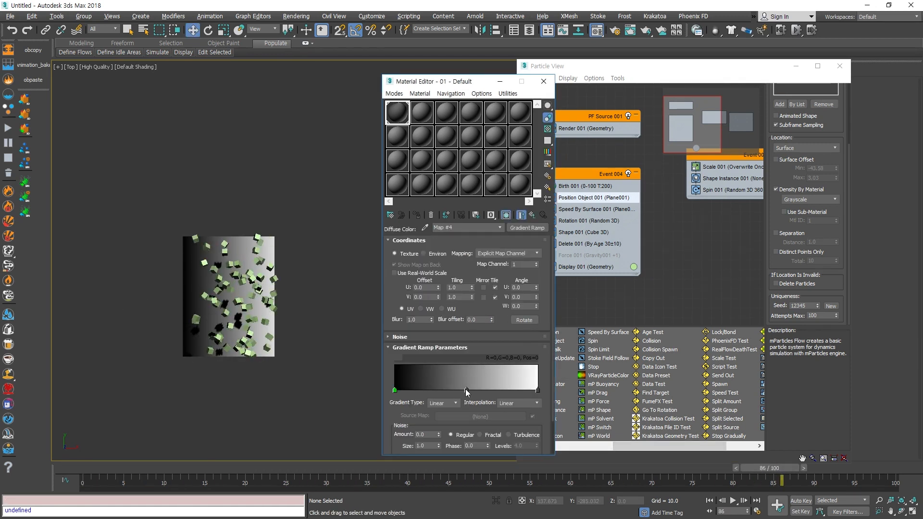
{"action": "double_click", "coordinate": [466, 390]}
{"action": "left_click", "coordinate": [306, 111]}
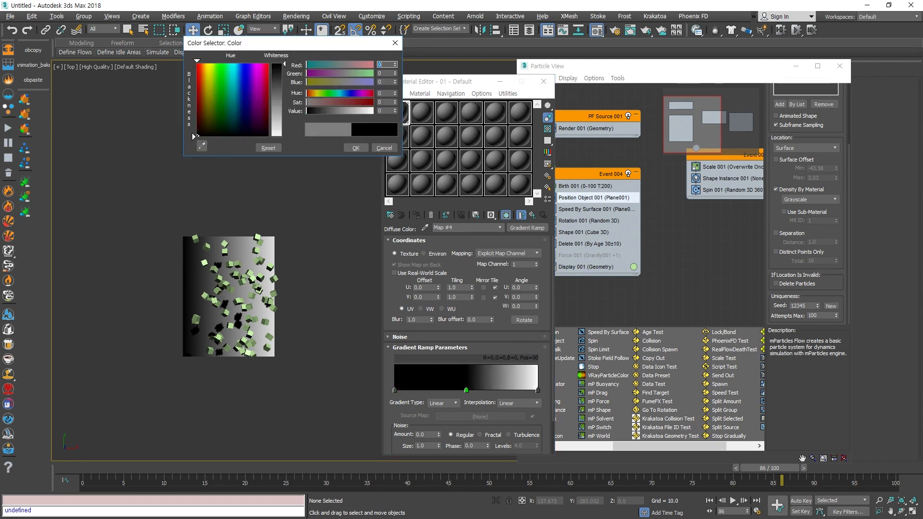
{"action": "left_click", "coordinate": [356, 148]}
Step: Scrub to frames 30 and 57 to examine the particle distribution over the darkened gradient on the plane
{"action": "left_click_drag", "start_coordinate": [154, 466], "coordinate": [338, 470]}
{"action": "key", "text": "w"}
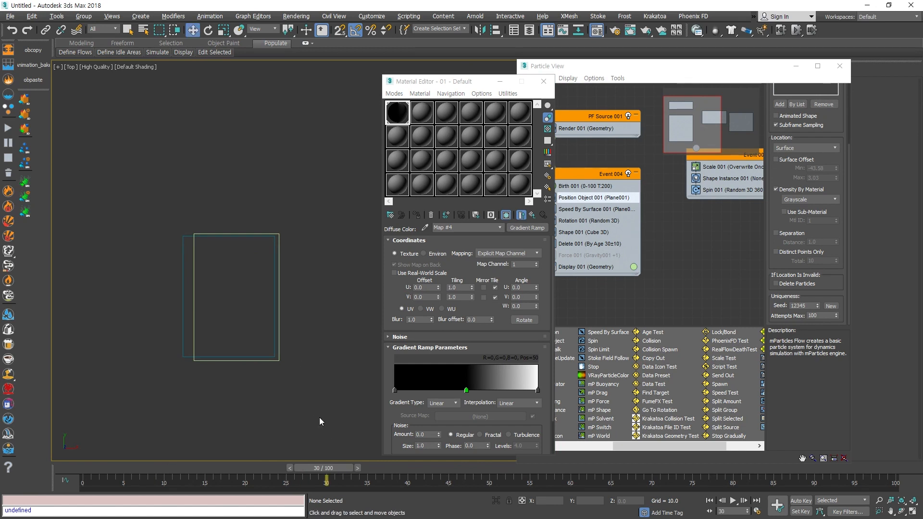
{"action": "key", "text": "o"}
{"action": "middle_click_drag", "start_coordinate": [317, 389], "coordinate": [306, 396]}
{"action": "scroll", "coordinate": [233, 414], "scroll_direction": "up", "scroll_amount": 2}
{"action": "left_click_drag", "start_coordinate": [323, 473], "coordinate": [538, 469]}
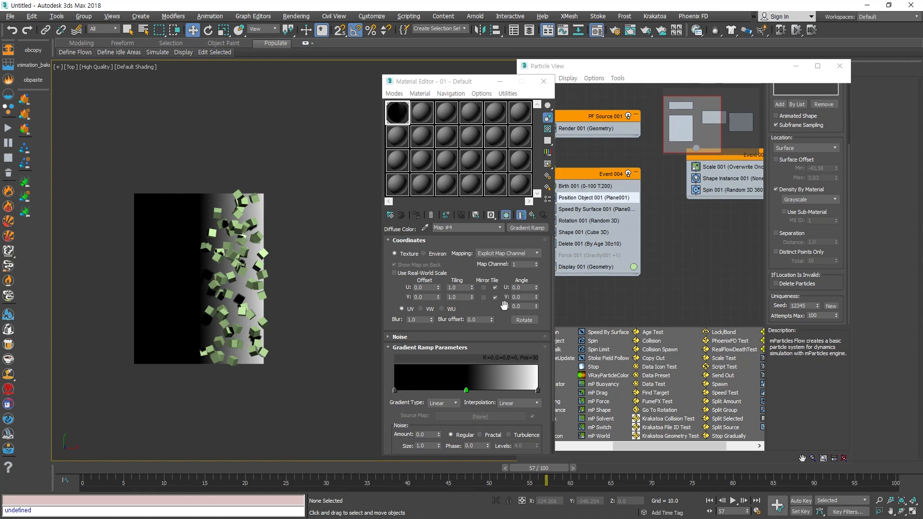
Step: Move the Material Editor aside and try the Position Object's Density By Material types Opacity and Grayscale & Opacity
{"action": "left_click", "coordinate": [520, 215]}
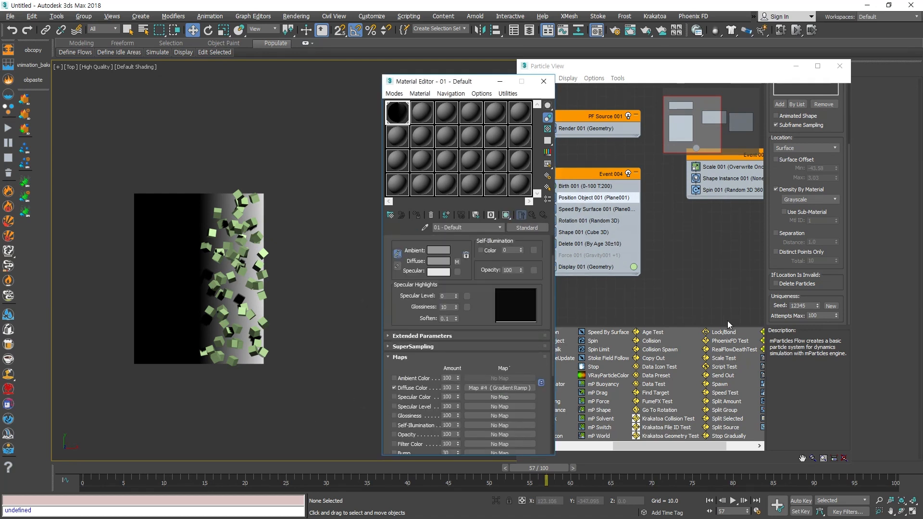
{"action": "left_click_drag", "start_coordinate": [462, 82], "coordinate": [435, 75]}
{"action": "left_click", "coordinate": [820, 200]}
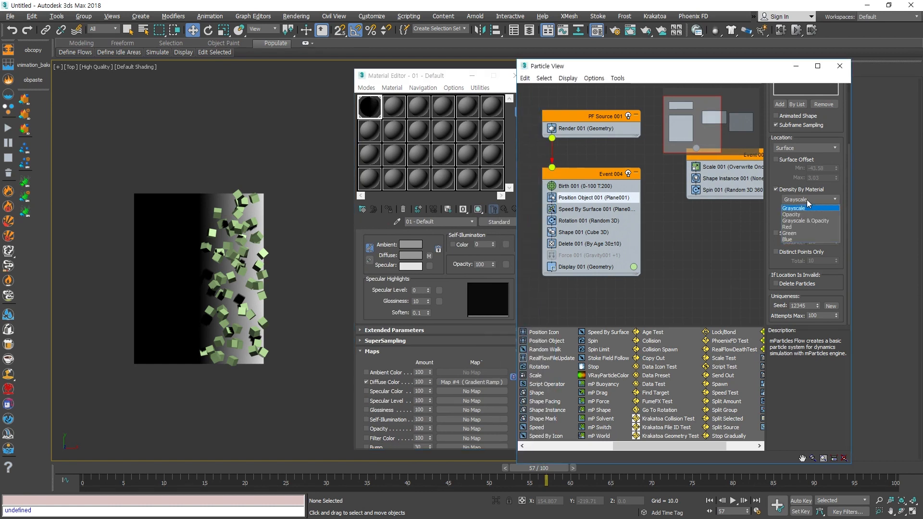
{"action": "left_click", "coordinate": [807, 214]}
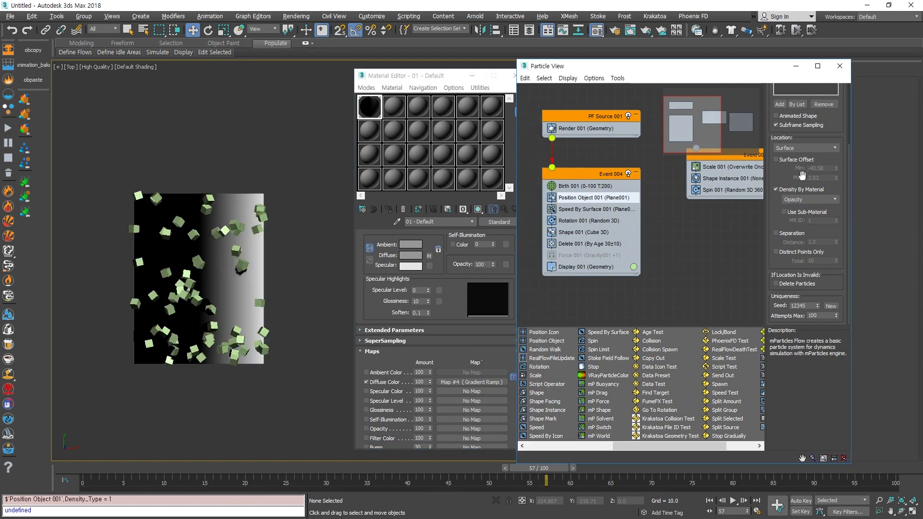
{"action": "left_click", "coordinate": [817, 199]}
{"action": "left_click", "coordinate": [801, 233]}
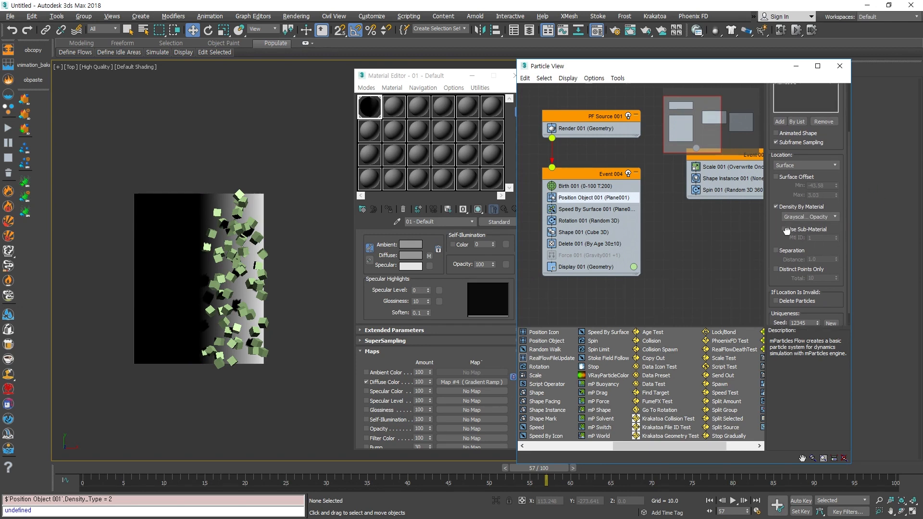
{"action": "left_click", "coordinate": [819, 204]}
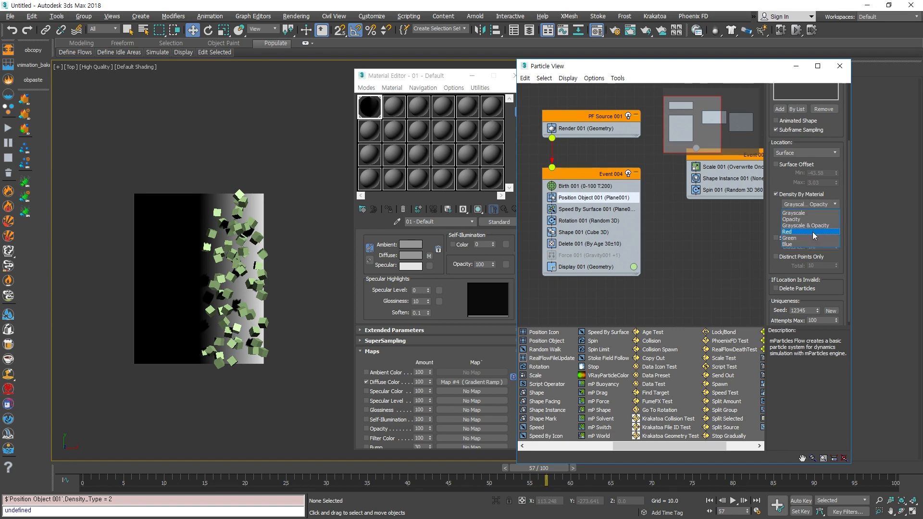
{"action": "left_click", "coordinate": [455, 321]}
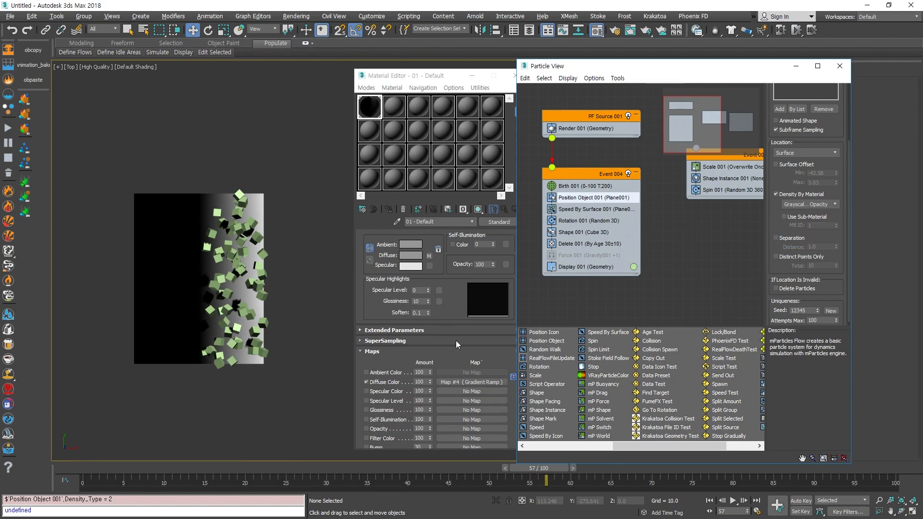
{"action": "key", "text": "super+e"}
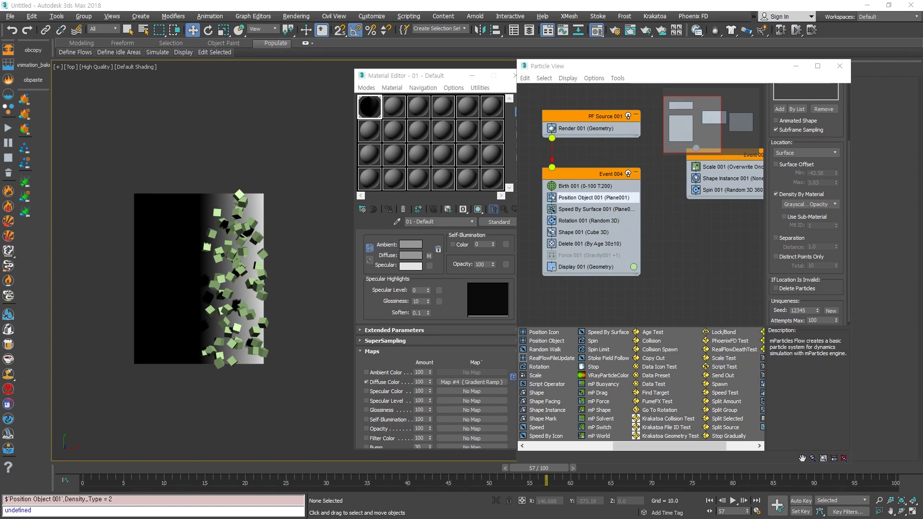
Step: Clear the Gradient Ramp from the material's Diffuse Color slot and assign a Checker map in its place
{"action": "left_click", "coordinate": [447, 353]}
{"action": "scroll", "coordinate": [381, 391], "scroll_direction": "down", "scroll_amount": 5}
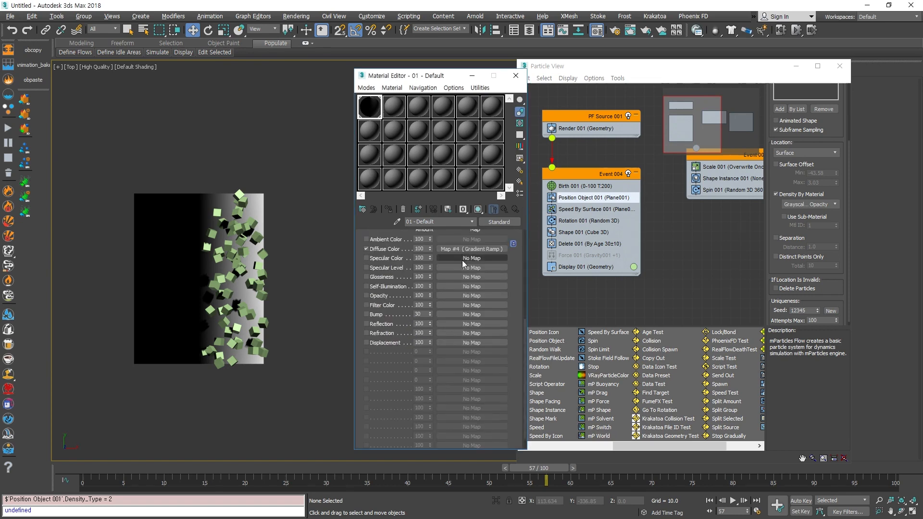
{"action": "right_click", "coordinate": [470, 255]}
{"action": "left_click", "coordinate": [489, 279]}
{"action": "left_click", "coordinate": [468, 248]}
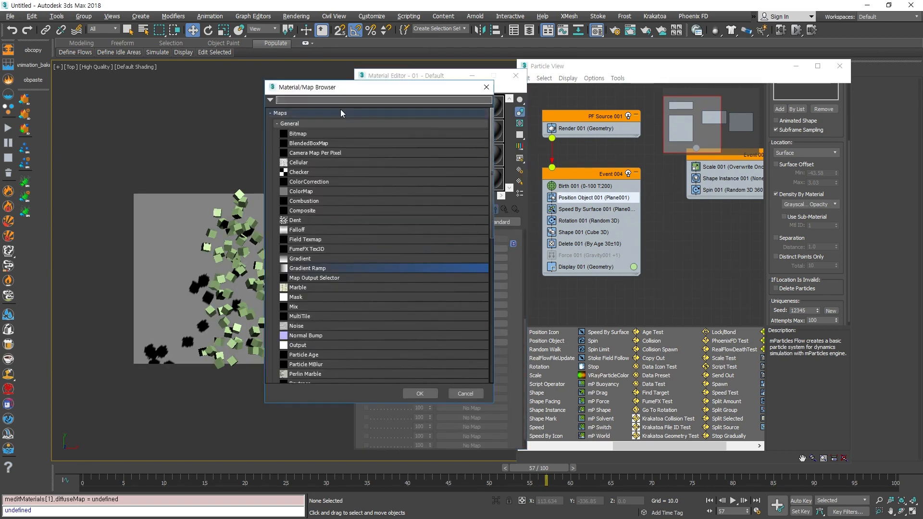
{"action": "double_click", "coordinate": [313, 173]}
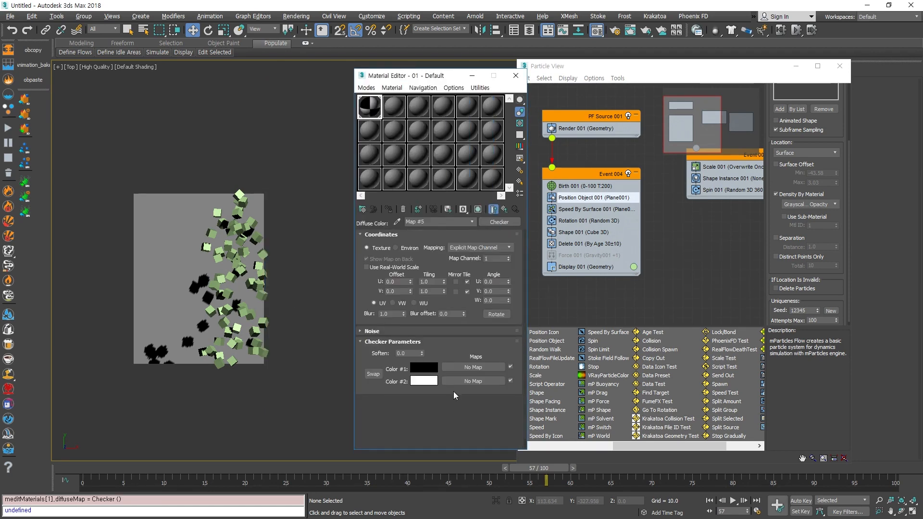
Step: Set the Checker map's Color #1 to red (255, 0, 0) and Color #2 to blue (0, 0, 255)
{"action": "left_click", "coordinate": [421, 368]}
{"action": "left_click_drag", "start_coordinate": [204, 67], "coordinate": [194, 61]}
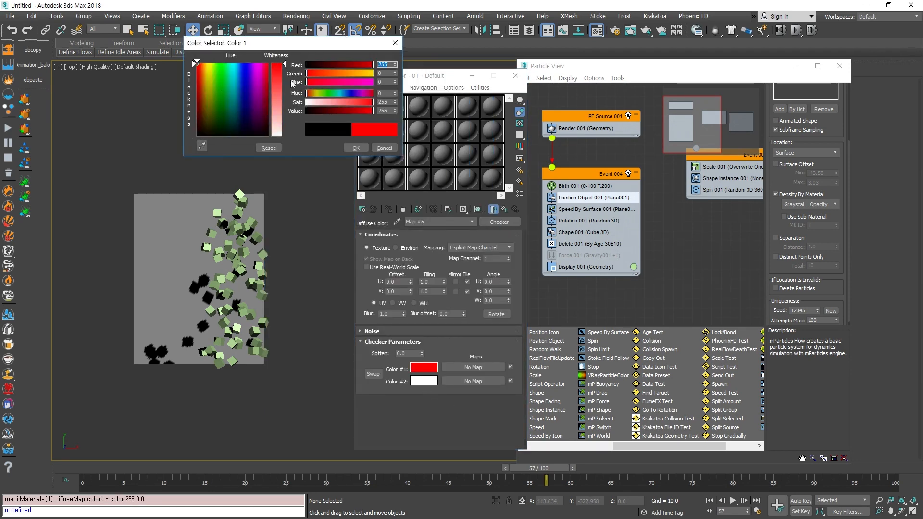
{"action": "left_click", "coordinate": [355, 147]}
{"action": "left_click", "coordinate": [424, 381]}
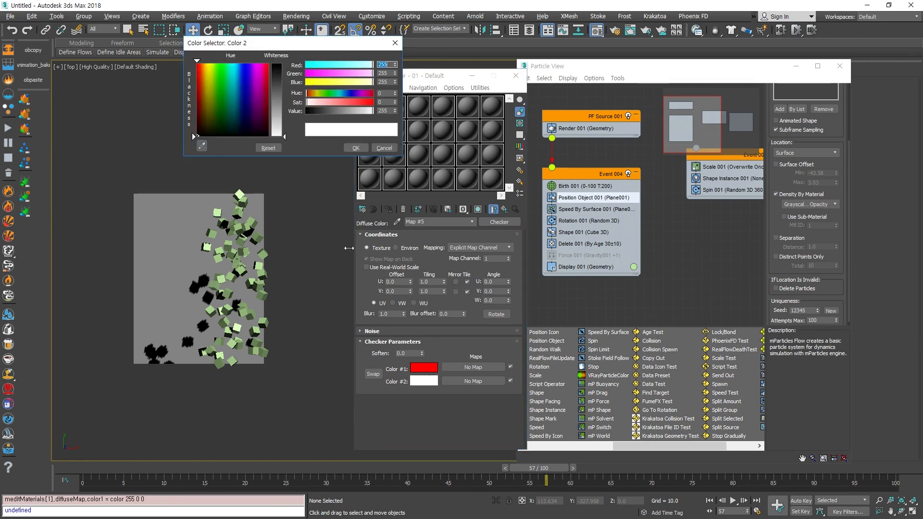
{"action": "left_click_drag", "start_coordinate": [223, 121], "coordinate": [246, 63]}
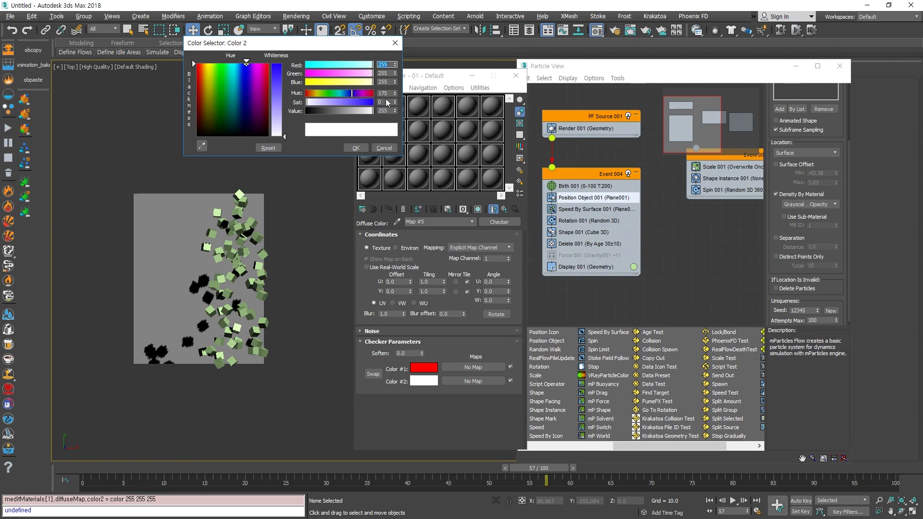
{"action": "left_click_drag", "start_coordinate": [282, 105], "coordinate": [282, 64]}
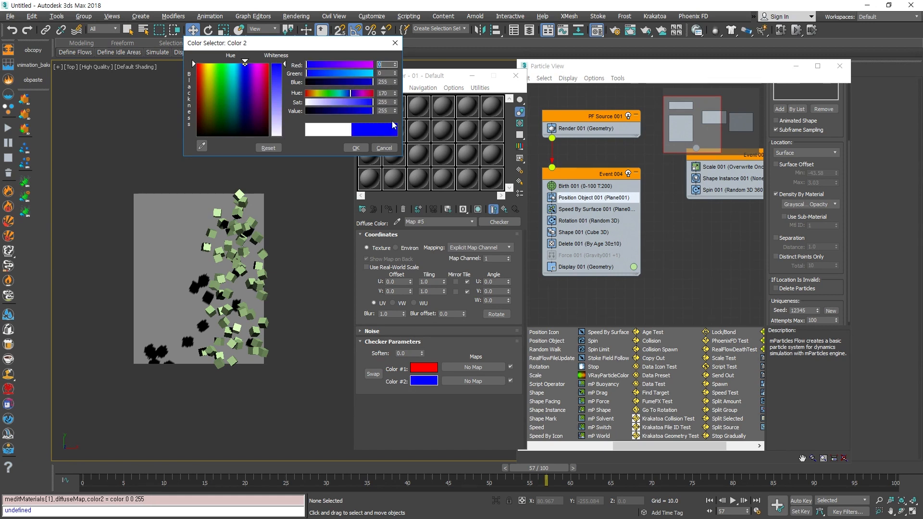
{"action": "left_click", "coordinate": [355, 148]}
Step: Return to the parent material and show it shaded on the plane in the viewport
{"action": "left_click", "coordinate": [505, 209]}
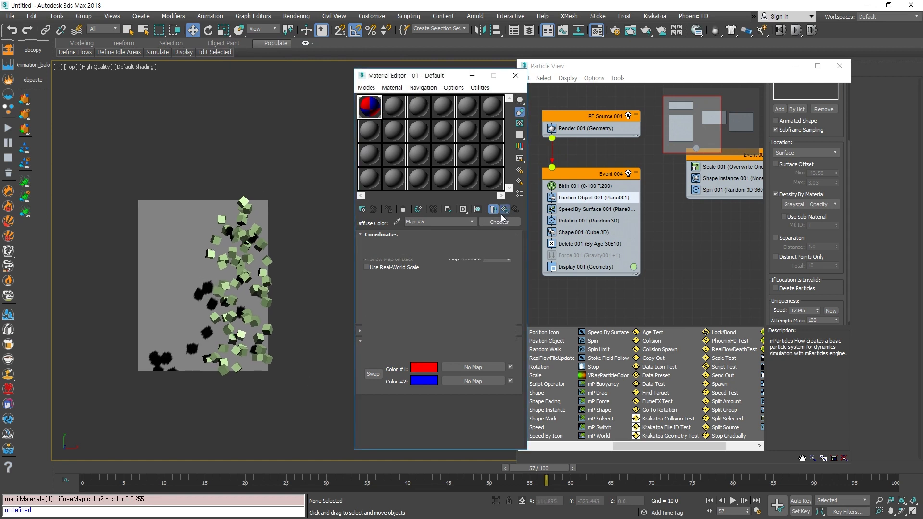
{"action": "left_click", "coordinate": [478, 209]}
{"action": "middle_click_drag", "start_coordinate": [206, 296], "coordinate": [223, 311]}
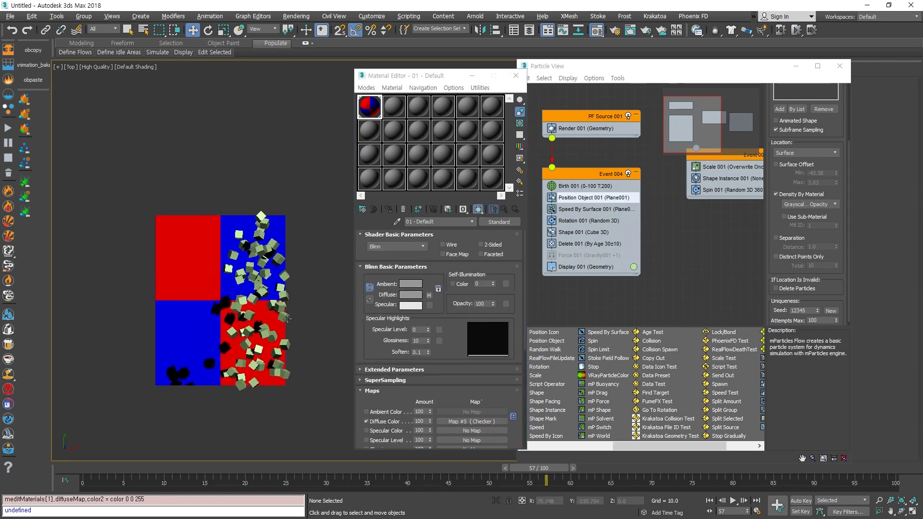
Step: Set the Position Object's Density By Material type to Red, examine the emission, and switch it to Blue
{"action": "left_click", "coordinate": [812, 205]}
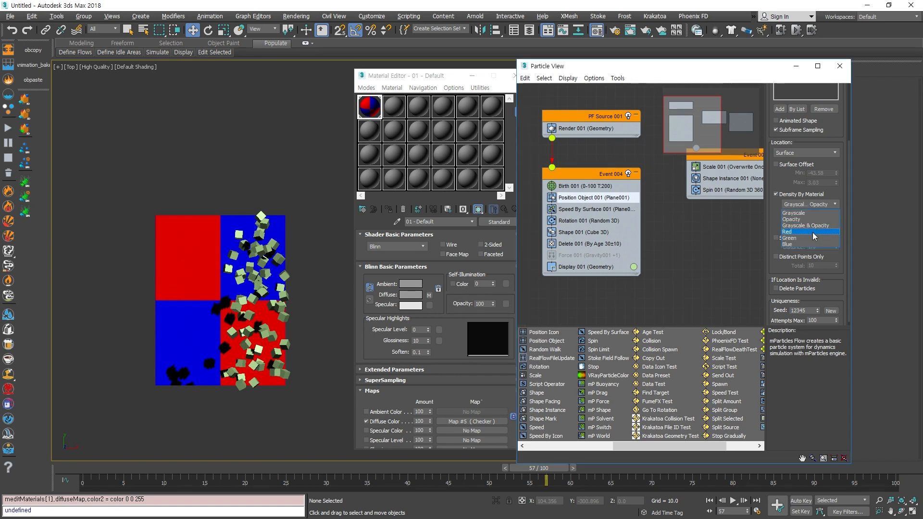
{"action": "left_click", "coordinate": [812, 233]}
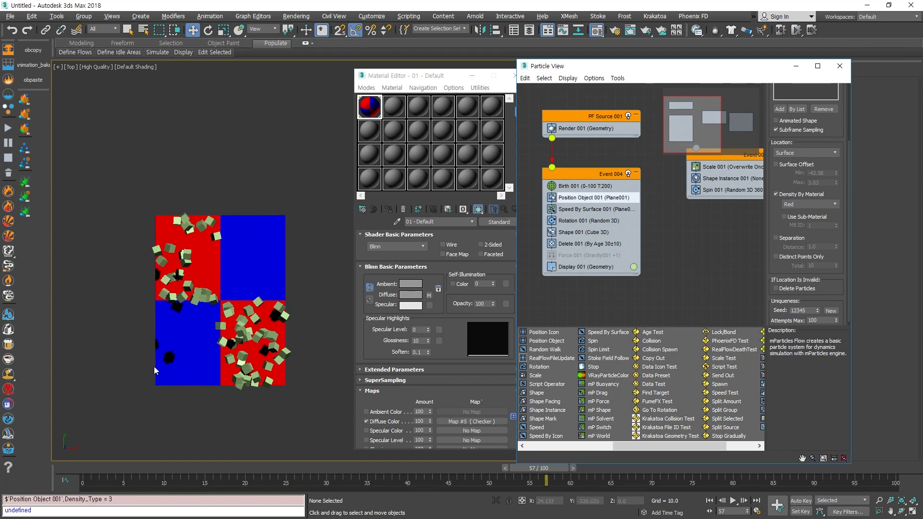
{"action": "left_click", "coordinate": [805, 208]}
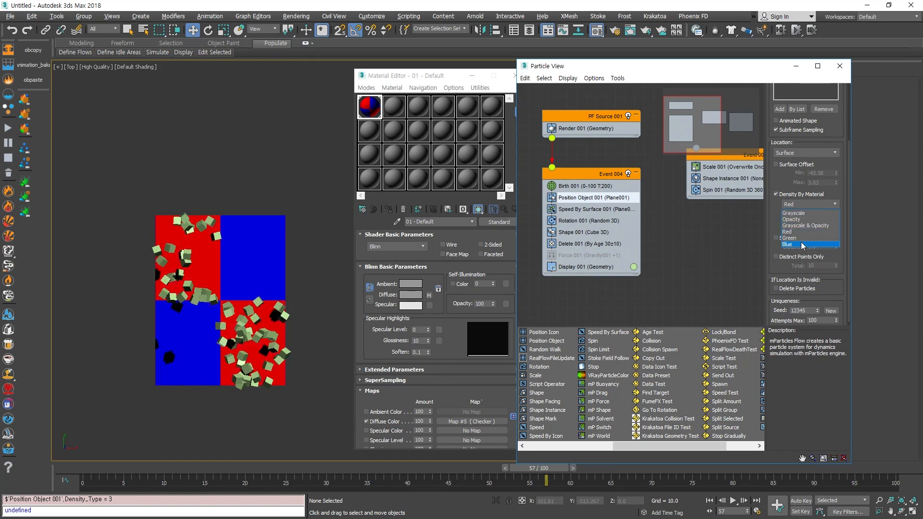
{"action": "left_click", "coordinate": [803, 243]}
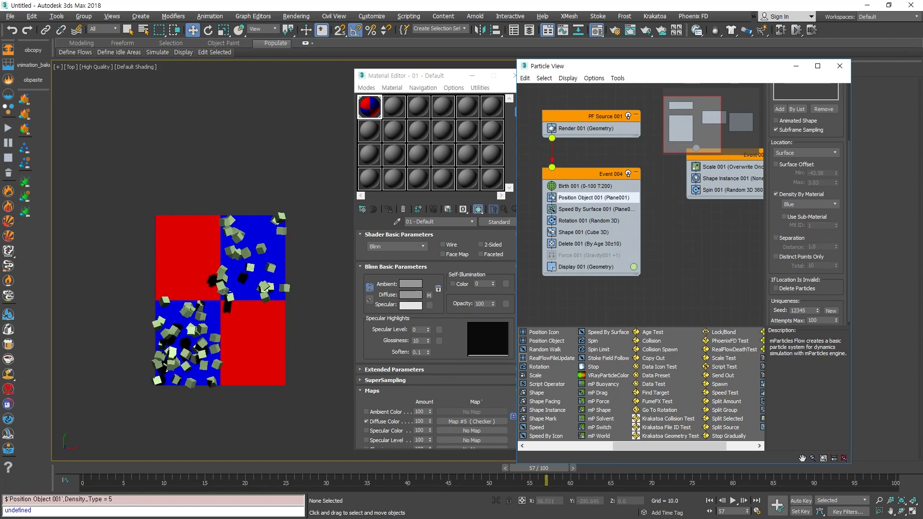
Step: Change the diffuse Checker map's Color #1 to pure green (0, 255, 0)
{"action": "left_click", "coordinate": [428, 295]}
{"action": "left_click", "coordinate": [428, 370]}
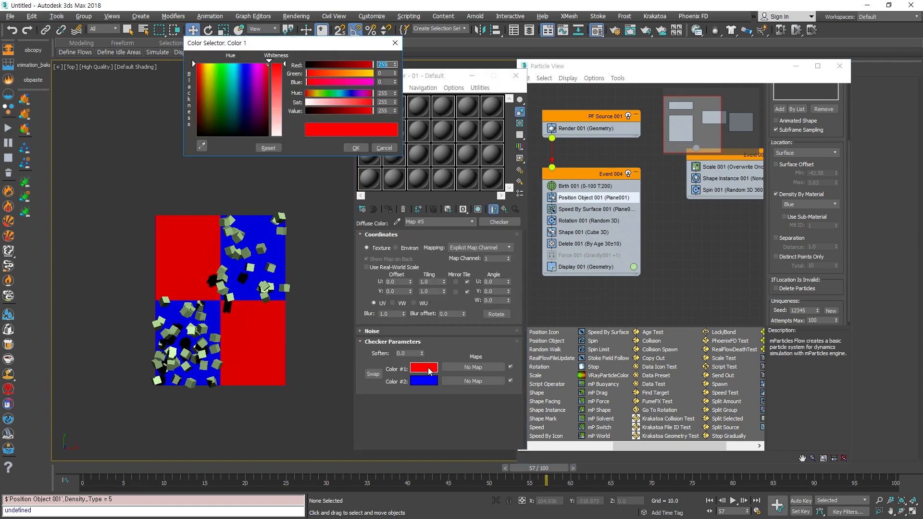
{"action": "left_click_drag", "start_coordinate": [229, 91], "coordinate": [221, 63]}
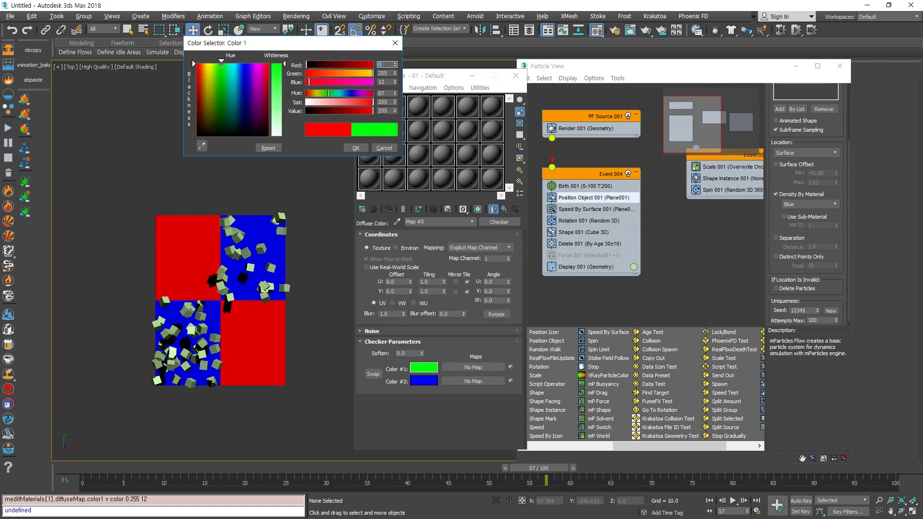
{"action": "double_click", "coordinate": [384, 82]}
{"action": "type", "text": "0"}
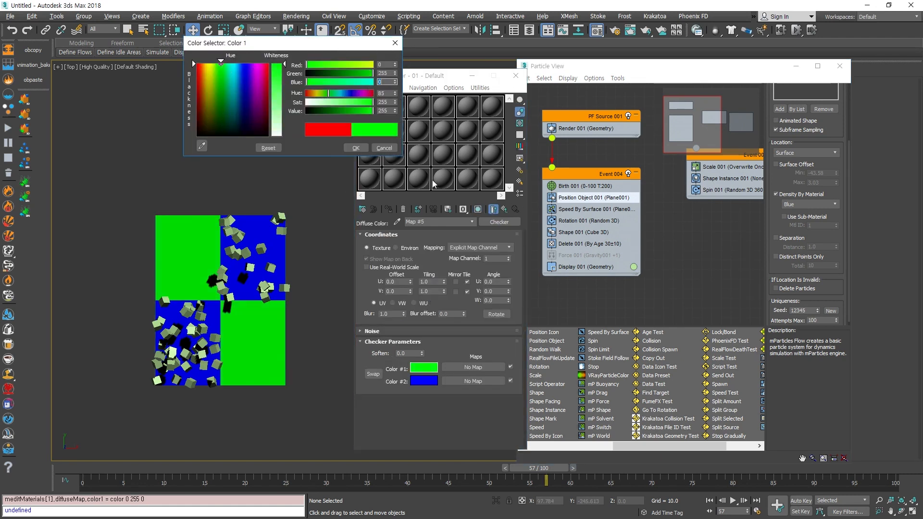
{"action": "left_click", "coordinate": [355, 147]}
Step: Open the choice of Density By Material types for the Position Object
{"action": "left_click", "coordinate": [809, 204]}
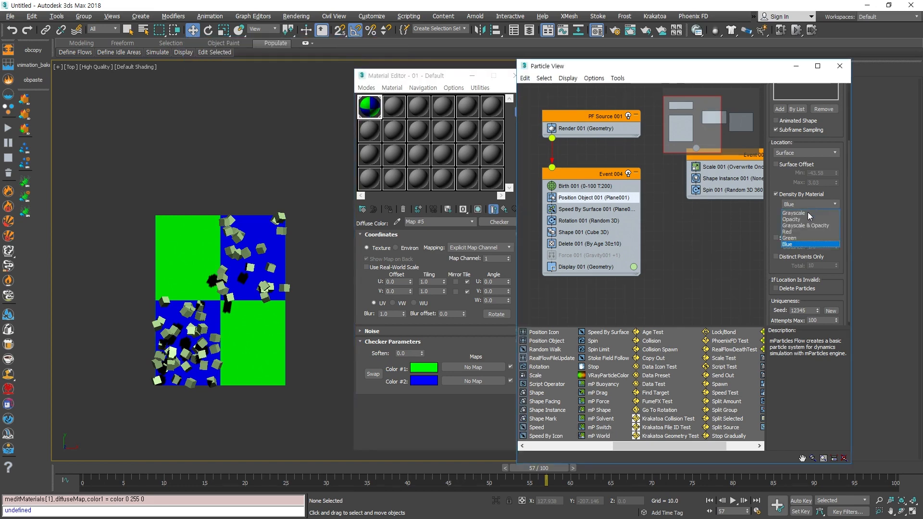
Step: Set the Density By Material channel of the Position Object operator to Green
{"action": "left_click", "coordinate": [802, 241]}
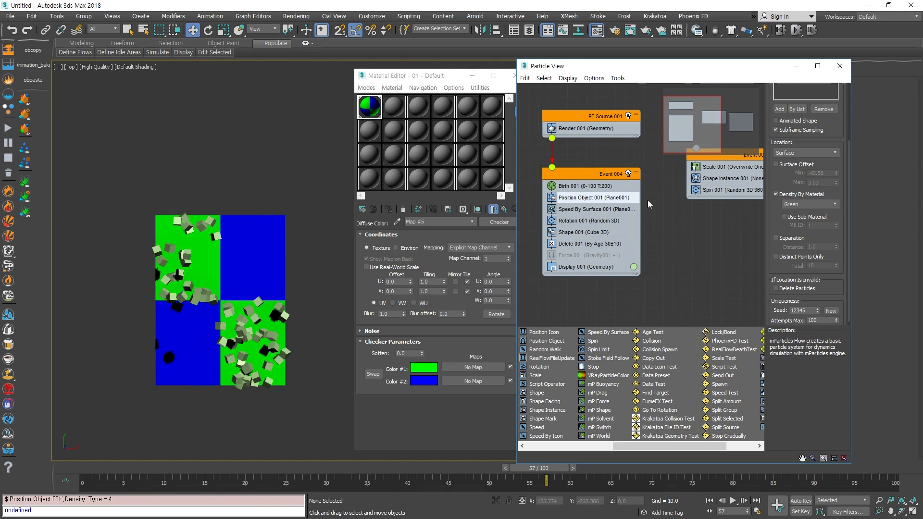
{"action": "scroll", "coordinate": [778, 226], "scroll_direction": "down", "scroll_amount": 1}
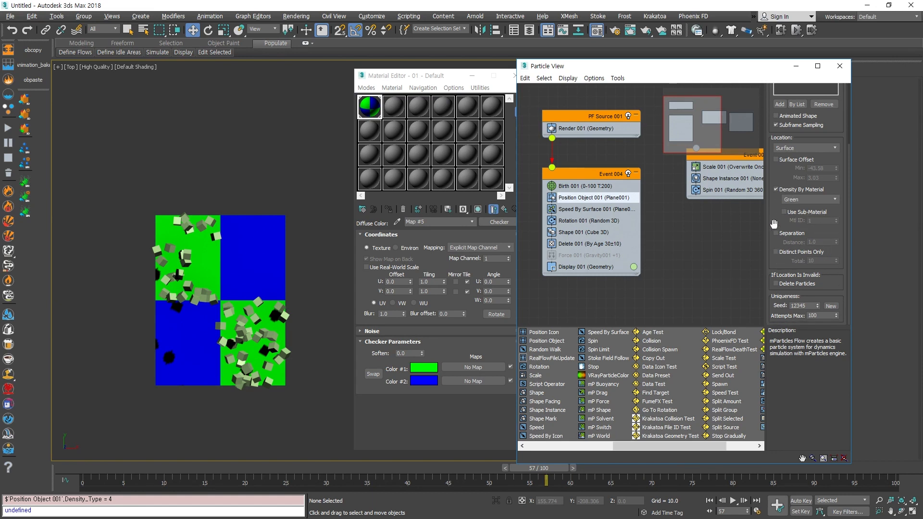
{"action": "left_click", "coordinate": [685, 261]}
{"action": "middle_click_drag", "start_coordinate": [668, 288], "coordinate": [662, 275]}
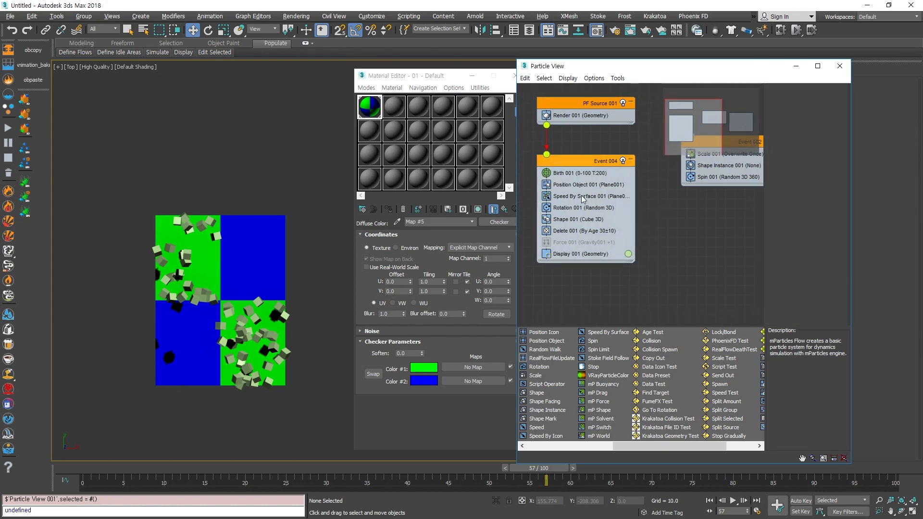
Step: Enable Speed By Material with Grayscale Multiplier for the Speed By Surface operator in Event 004
{"action": "left_click", "coordinate": [582, 197]}
{"action": "scroll", "coordinate": [583, 201], "scroll_direction": "down", "scroll_amount": 1}
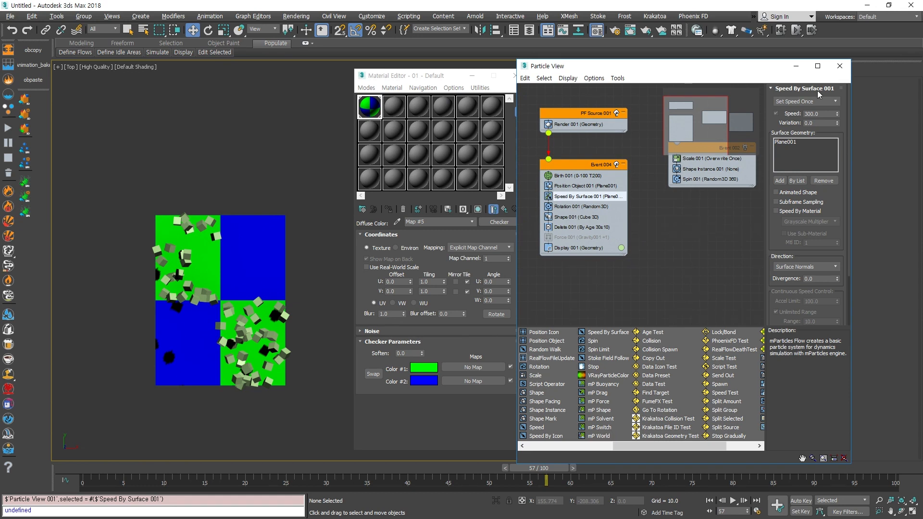
{"action": "left_click", "coordinate": [782, 211]}
{"action": "left_click", "coordinate": [779, 211]}
{"action": "left_click", "coordinate": [815, 223]}
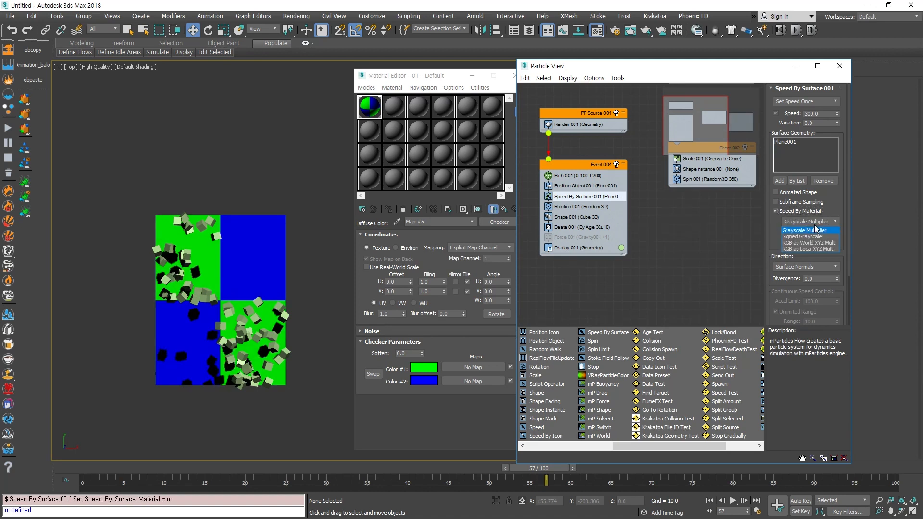
{"action": "left_click", "coordinate": [821, 224]}
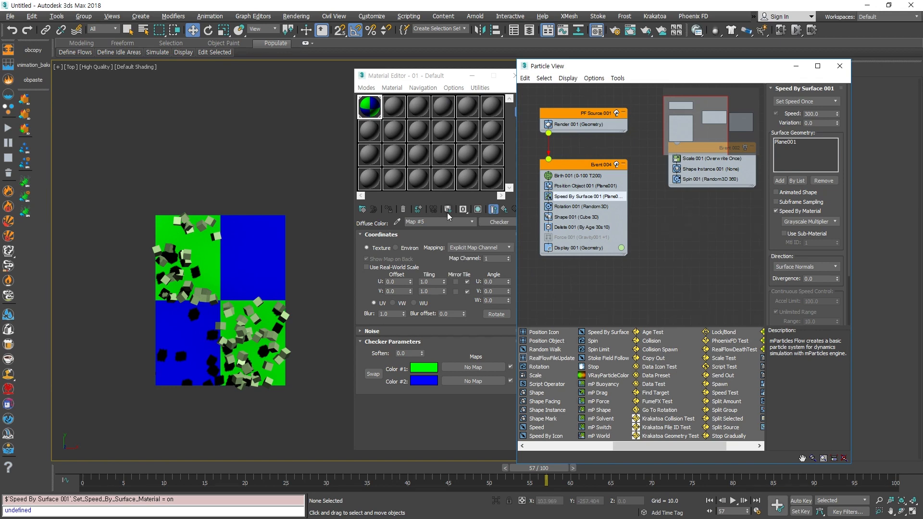
Step: Replace the Checker map in the 01 - Default material's diffuse slot with a Gradient Ramp map
{"action": "left_click", "coordinate": [495, 211]}
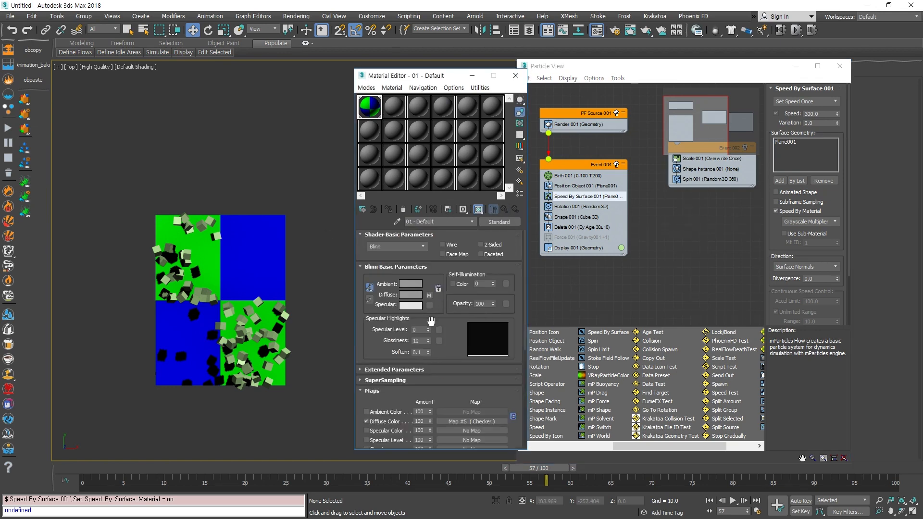
{"action": "right_click", "coordinate": [430, 296]}
{"action": "left_click", "coordinate": [451, 323]}
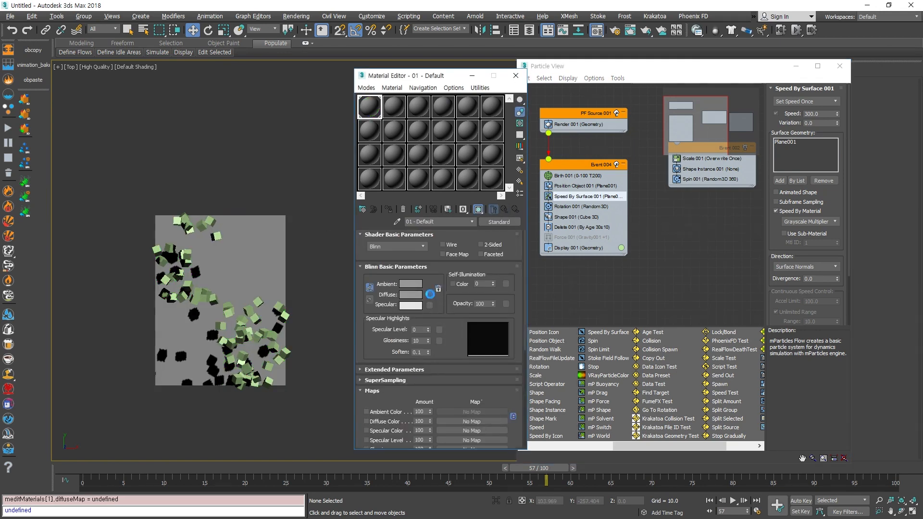
{"action": "left_click", "coordinate": [429, 295]}
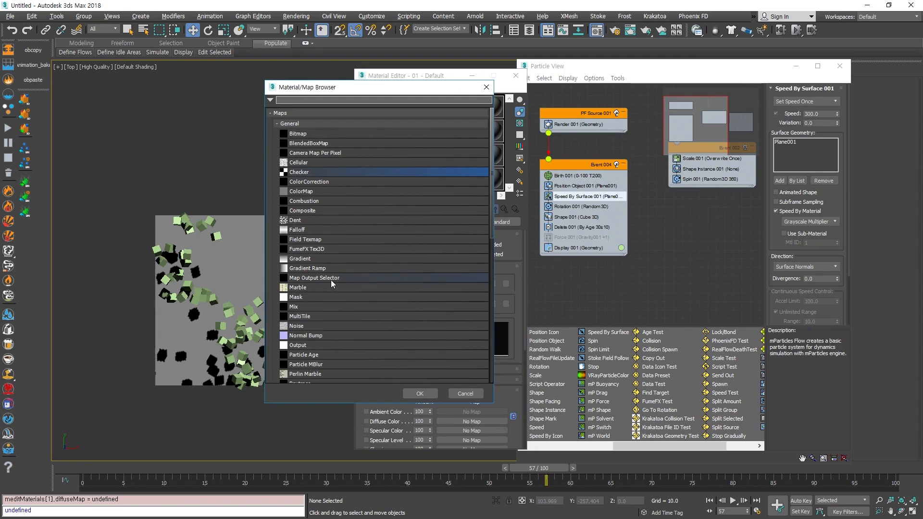
{"action": "left_click", "coordinate": [299, 269]}
{"action": "left_click", "coordinate": [418, 393]}
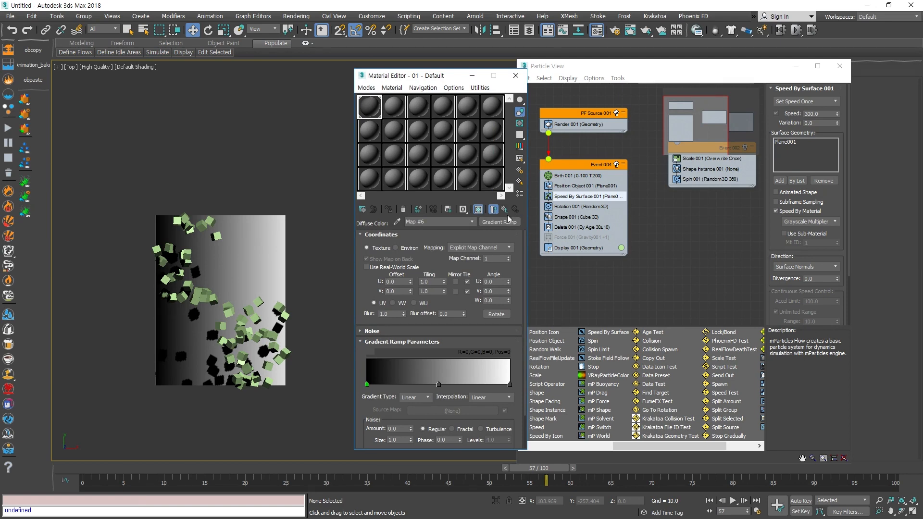
{"action": "left_click", "coordinate": [478, 210]}
Step: Scrub the animation to frame 30 and examine how the particles rise from the plane in the top and left views
{"action": "scroll", "coordinate": [246, 366], "scroll_direction": "down", "scroll_amount": 3}
{"action": "scroll", "coordinate": [245, 365], "scroll_direction": "up", "scroll_amount": 3}
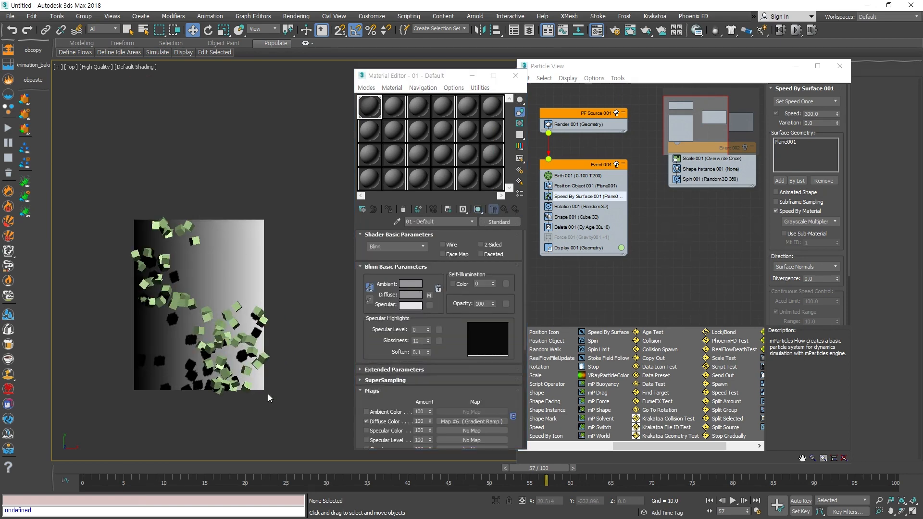
{"action": "key", "text": "Home"}
{"action": "left_click_drag", "start_coordinate": [96, 467], "coordinate": [282, 467]}
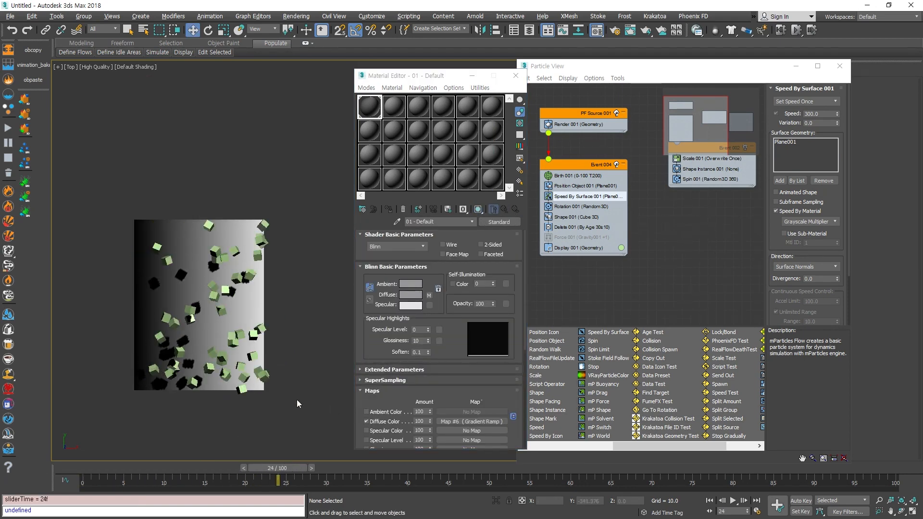
{"action": "key", "text": "alt+w"}
{"action": "right_click", "coordinate": [249, 413]}
{"action": "key", "text": "alt+w"}
{"action": "middle_click_drag", "start_coordinate": [273, 371], "coordinate": [193, 378]}
{"action": "scroll", "coordinate": [193, 379], "scroll_direction": "down", "scroll_amount": 1}
{"action": "scroll", "coordinate": [238, 363], "scroll_direction": "up", "scroll_amount": 2}
{"action": "key", "text": "w"}
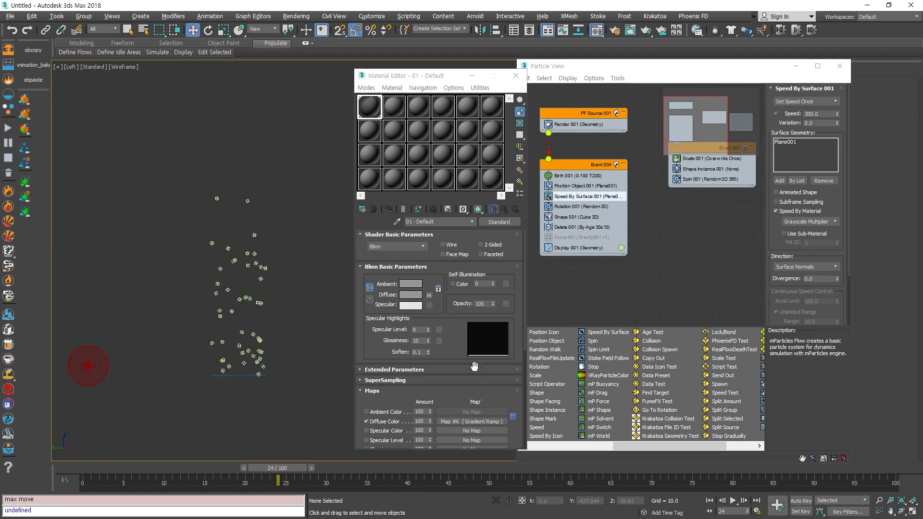
{"action": "left_click_drag", "start_coordinate": [168, 469], "coordinate": [323, 469]}
Step: Show the particles and plane from an orbited orthographic view, and close the Material Editor
{"action": "key", "text": "alt+w"}
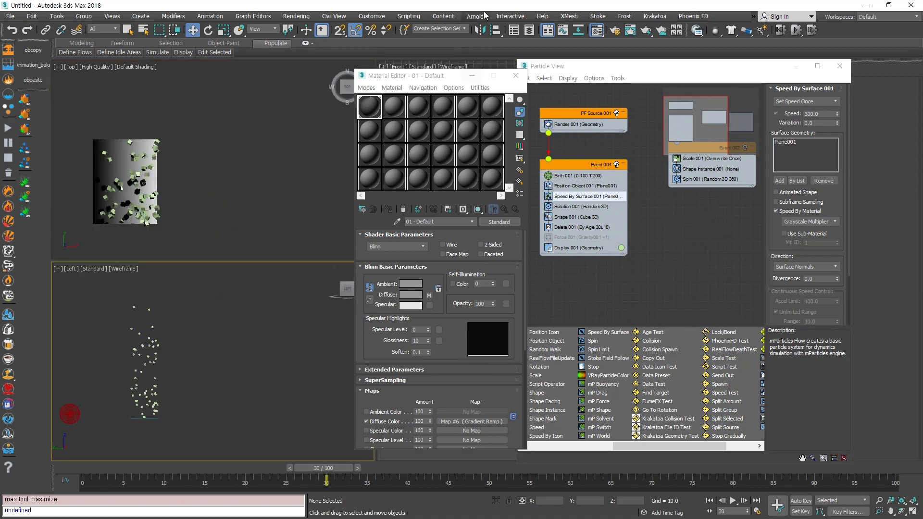
{"action": "middle_click_drag", "start_coordinate": [238, 399], "coordinate": [236, 385]}
{"action": "middle_click", "coordinate": [206, 119]}
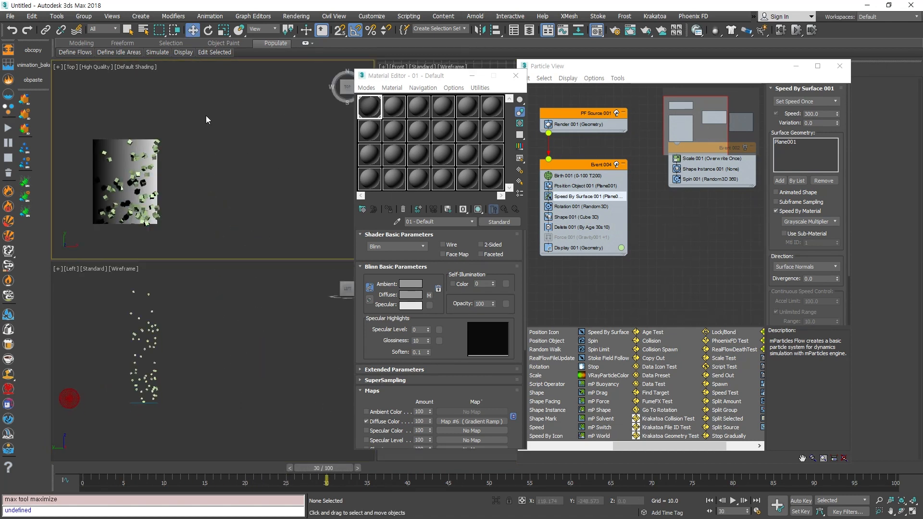
{"action": "key", "text": "alt+w"}
{"action": "middle_click_drag", "start_coordinate": [240, 298], "coordinate": [283, 331], "text": "alt"}
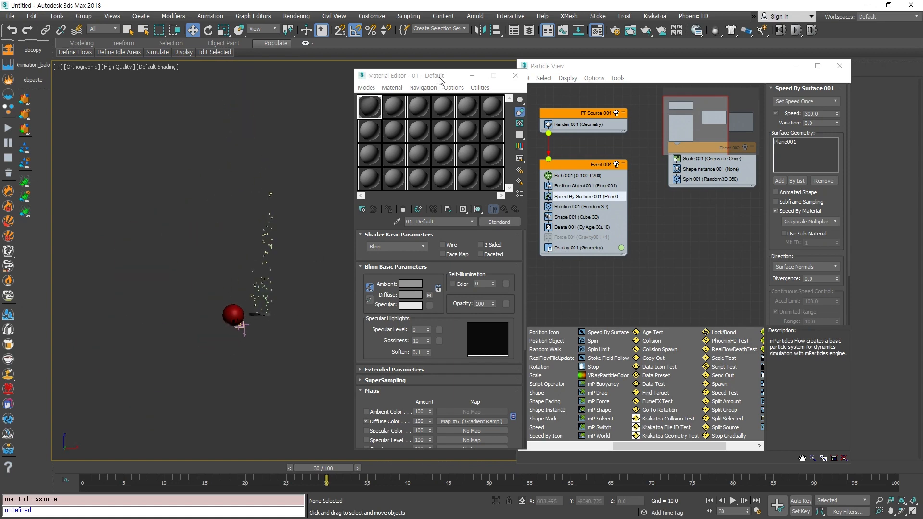
{"action": "left_click_drag", "start_coordinate": [439, 79], "coordinate": [226, 68]}
{"action": "left_click", "coordinate": [301, 64]}
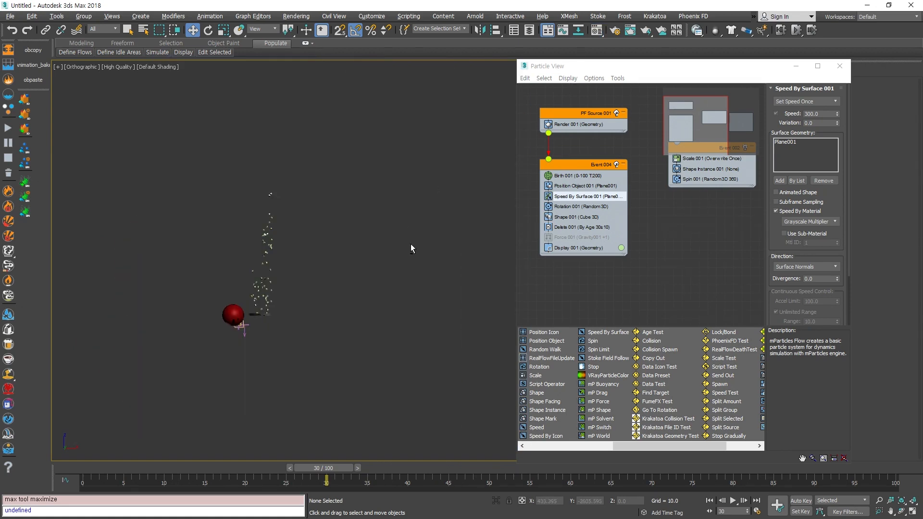
Step: Examine the particle heights across the gradient plane in the front view
{"action": "key", "text": "alt+w"}
{"action": "left_click", "coordinate": [435, 192]}
{"action": "key", "text": "alt+w"}
{"action": "key", "text": "g"}
{"action": "scroll", "coordinate": [433, 226], "scroll_direction": "down", "scroll_amount": 2}
{"action": "middle_click_drag", "start_coordinate": [432, 243], "coordinate": [281, 286]}
{"action": "key", "text": "w"}
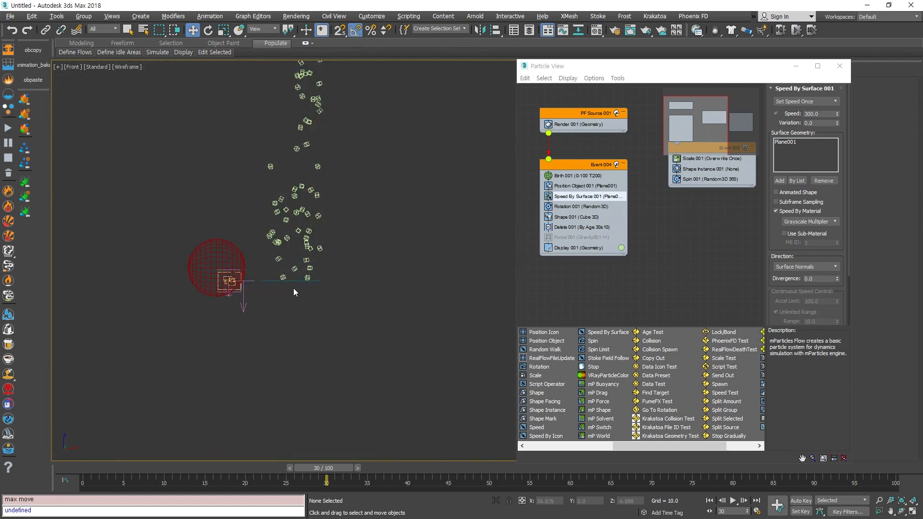
{"action": "scroll", "coordinate": [299, 292], "scroll_direction": "up", "scroll_amount": 1}
{"action": "key", "text": "g"}
{"action": "scroll", "coordinate": [375, 224], "scroll_direction": "down", "scroll_amount": 2}
{"action": "middle_click_drag", "start_coordinate": [375, 224], "coordinate": [356, 315]}
{"action": "scroll", "coordinate": [353, 216], "scroll_direction": "down", "scroll_amount": 1}
{"action": "scroll", "coordinate": [353, 216], "scroll_direction": "up", "scroll_amount": 2}
{"action": "scroll", "coordinate": [351, 234], "scroll_direction": "down", "scroll_amount": 1}
{"action": "key", "text": "g"}
{"action": "key", "text": "w"}
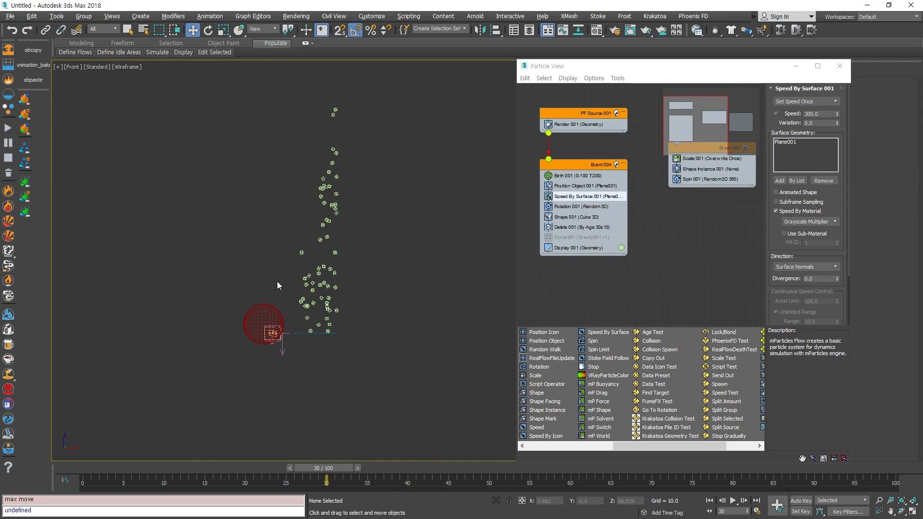
{"action": "scroll", "coordinate": [303, 333], "scroll_direction": "up", "scroll_amount": 2}
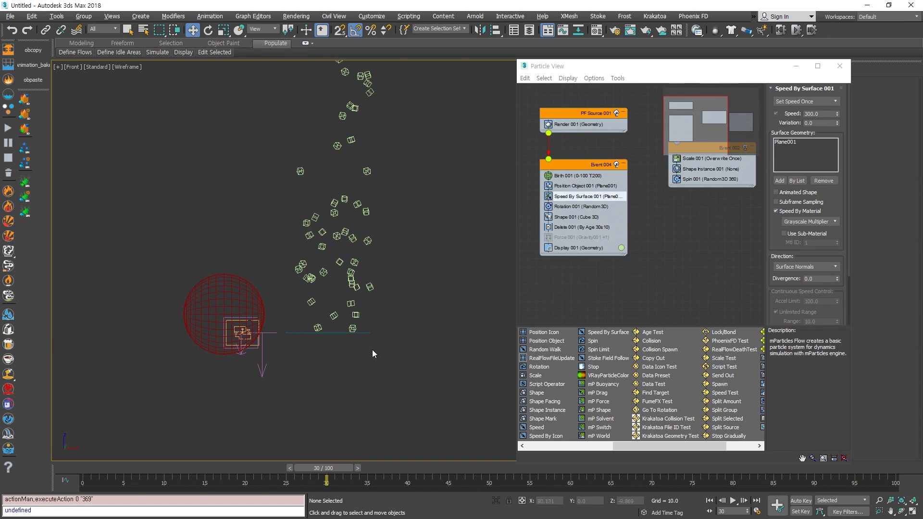
{"action": "scroll", "coordinate": [370, 347], "scroll_direction": "down", "scroll_amount": 3}
Step: Switch the front viewport to High Quality default shading without edged faces, and orbit it to show the gradient plane
{"action": "key", "text": "F3"}
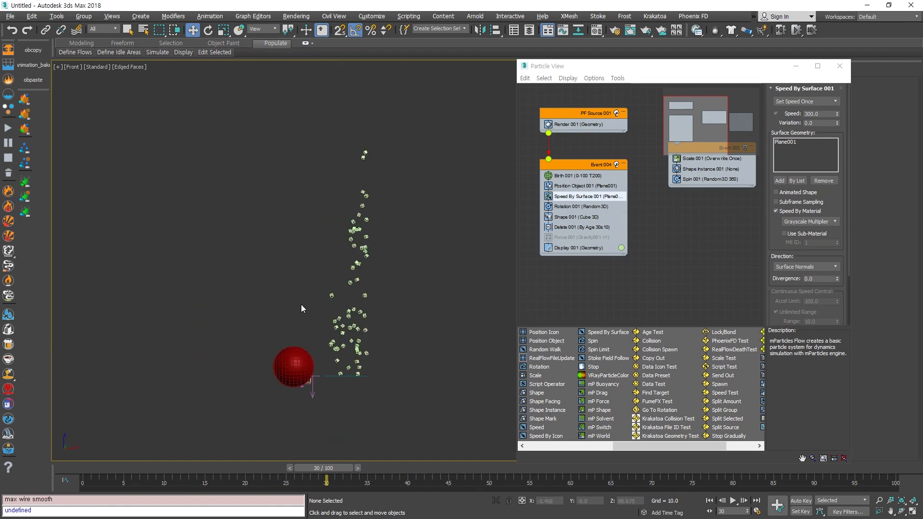
{"action": "key", "text": "F4"}
{"action": "mouse_move", "coordinate": [382, 367]}
{"action": "middle_mouse_down"}
{"action": "mouse_move", "coordinate": [380, 288]}
{"action": "mouse_move", "coordinate": [363, 384]}
{"action": "middle_mouse_up"}
{"action": "left_click", "coordinate": [158, 67]}
{"action": "left_click", "coordinate": [115, 67]}
{"action": "left_click", "coordinate": [137, 76]}
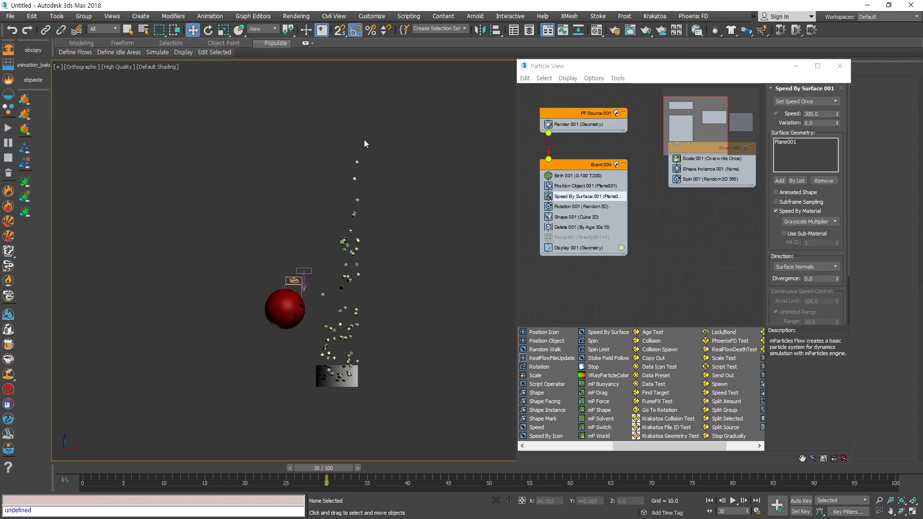
{"action": "middle_click_drag", "start_coordinate": [363, 302], "coordinate": [339, 322]}
{"action": "scroll", "coordinate": [339, 322], "scroll_direction": "down", "scroll_amount": 2}
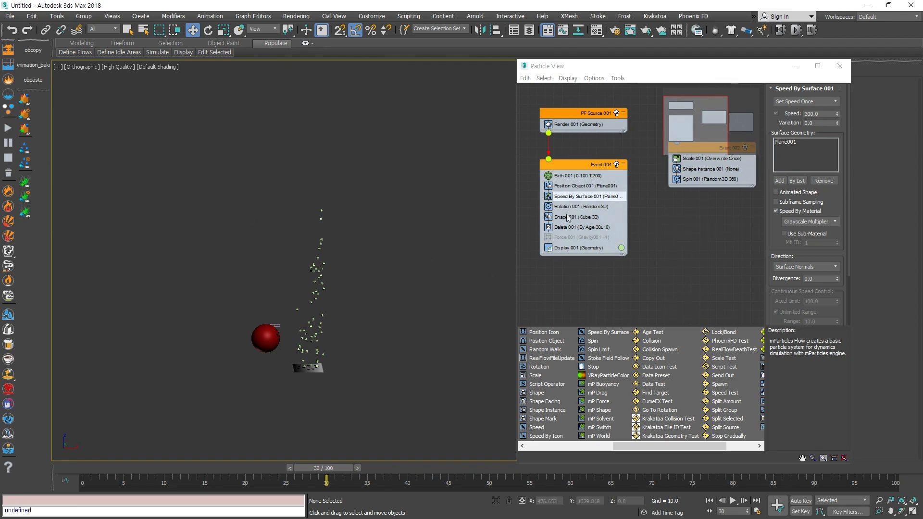
Step: Enable Subframe Sampling and Animated Shape for the Speed By Surface operator, and undo a trial Divergence change
{"action": "left_click", "coordinate": [801, 202]}
{"action": "left_click", "coordinate": [802, 193]}
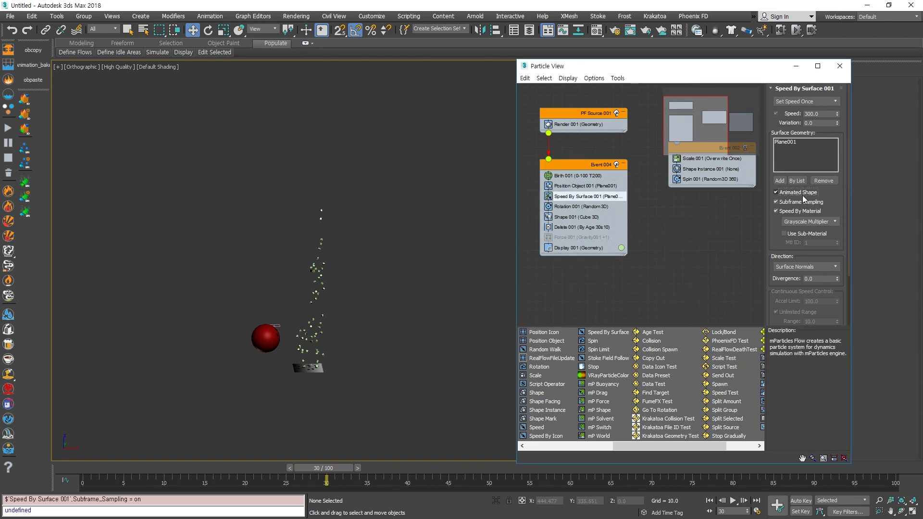
{"action": "left_click_drag", "start_coordinate": [837, 279], "coordinate": [837, 208]}
{"action": "key", "text": "ctrl+z"}
Step: Try the Out Of Surface and Parallel To Surface directions for the Speed By Surface operator, and restore Surface Normals
{"action": "left_click", "coordinate": [828, 268]}
{"action": "left_click", "coordinate": [796, 282]}
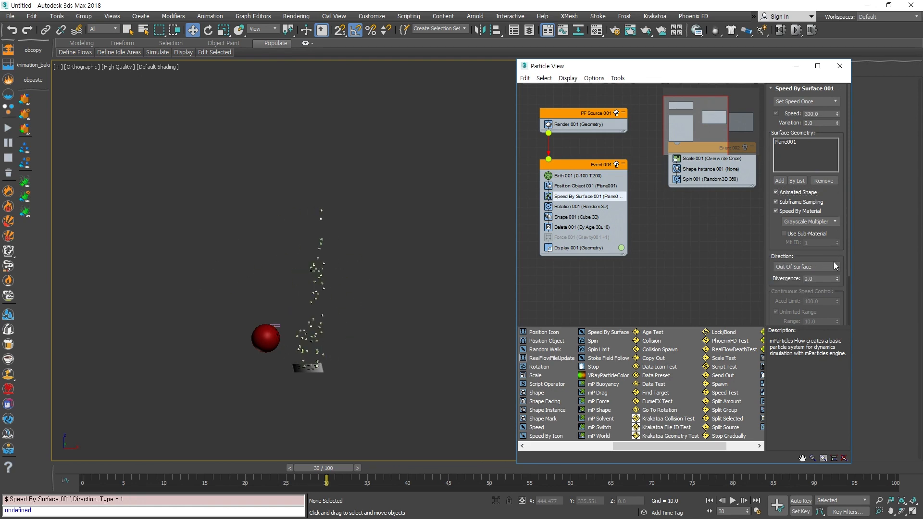
{"action": "left_click", "coordinate": [833, 269]}
{"action": "left_click", "coordinate": [809, 288]}
{"action": "middle_click_drag", "start_coordinate": [382, 339], "coordinate": [332, 365], "text": "alt"}
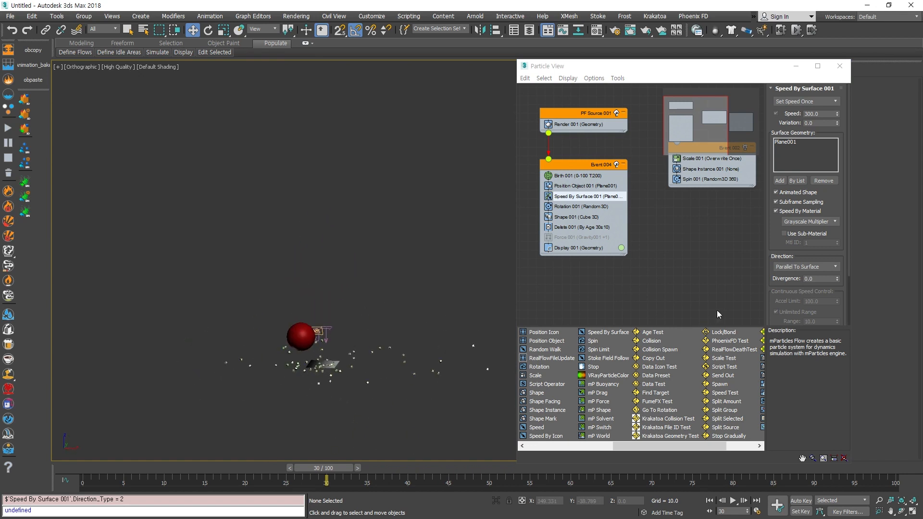
{"action": "left_click", "coordinate": [833, 267]}
{"action": "left_click", "coordinate": [798, 274]}
{"action": "left_click_drag", "start_coordinate": [805, 312], "coordinate": [811, 373]}
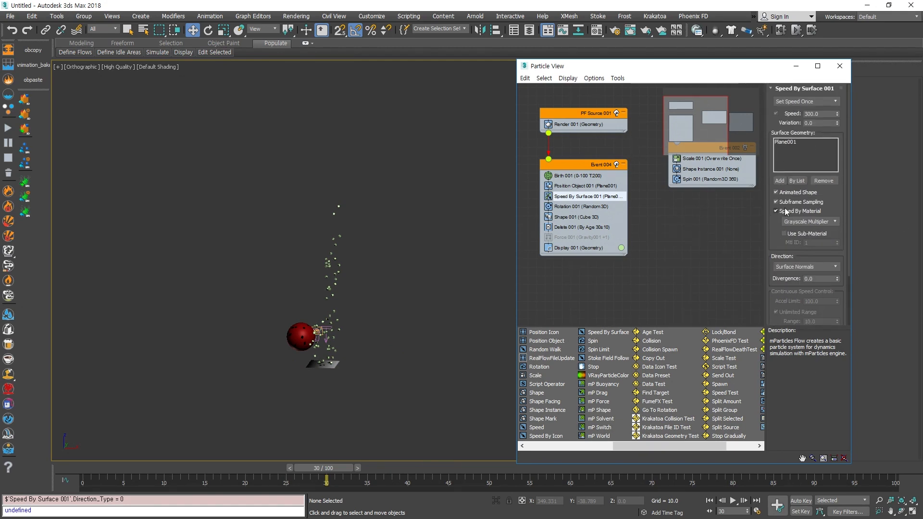
Step: Move the Scale operator from Event 002 into Event 004, directly below the Delete operator
{"action": "scroll", "coordinate": [688, 284], "scroll_direction": "up", "scroll_amount": 1}
{"action": "middle_click_drag", "start_coordinate": [676, 242], "coordinate": [686, 269]}
{"action": "left_click", "coordinate": [689, 284]}
{"action": "scroll", "coordinate": [705, 280], "scroll_direction": "down", "scroll_amount": 1}
{"action": "scroll", "coordinate": [681, 259], "scroll_direction": "up", "scroll_amount": 1}
{"action": "scroll", "coordinate": [699, 264], "scroll_direction": "down", "scroll_amount": 1}
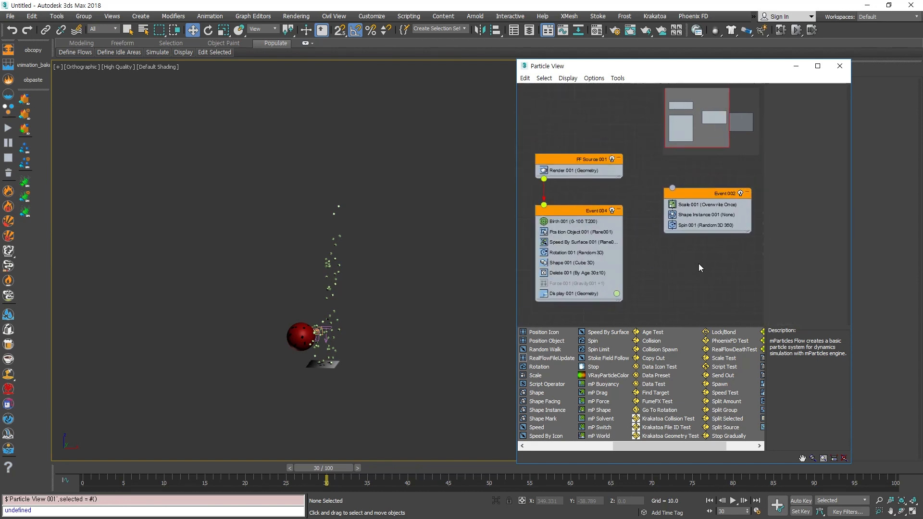
{"action": "left_click_drag", "start_coordinate": [710, 207], "coordinate": [581, 277]}
{"action": "left_click", "coordinate": [681, 279]}
Step: Set the cube size of the Shape operator to 6.09 and enable its Scale % at 76
{"action": "scroll", "coordinate": [306, 323], "scroll_direction": "up", "scroll_amount": 4}
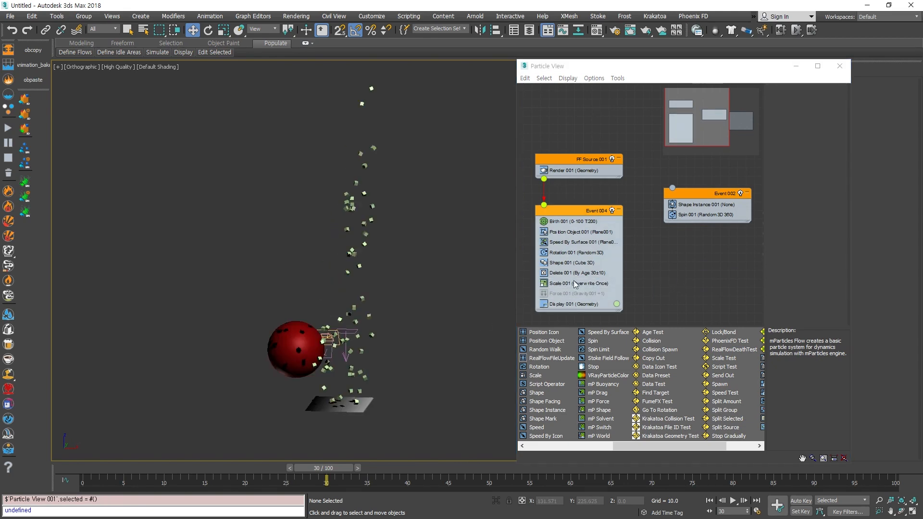
{"action": "left_click", "coordinate": [572, 262]}
{"action": "left_click_drag", "start_coordinate": [839, 145], "coordinate": [852, 85]}
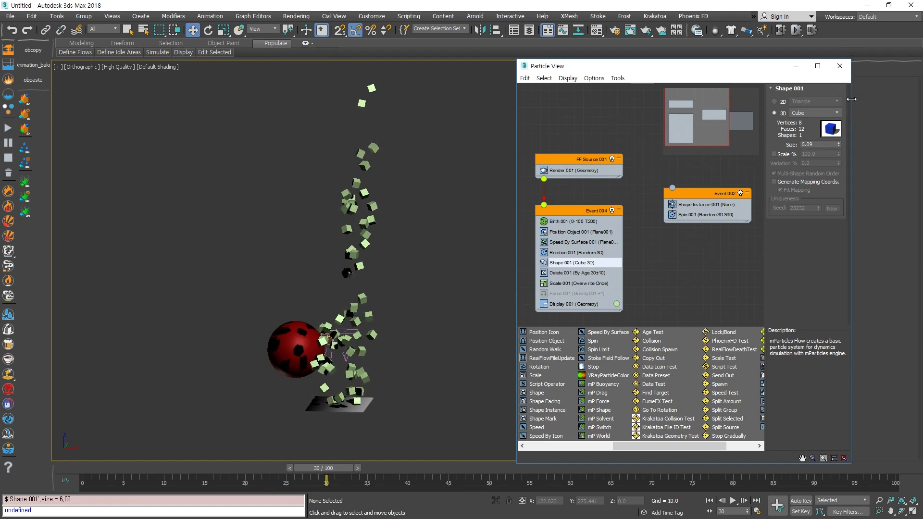
{"action": "left_click", "coordinate": [774, 154]}
{"action": "left_click_drag", "start_coordinate": [838, 152], "coordinate": [835, 119]}
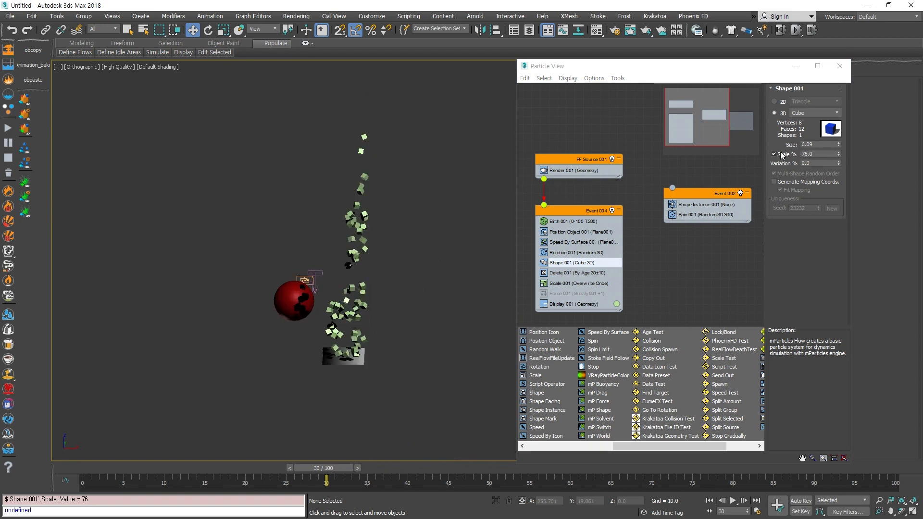
Step: Set the Scale operator's scale factor to 91 % on all axes, and stretch only Y to 1478 % with Constrain Proportions off
{"action": "left_click", "coordinate": [582, 283]}
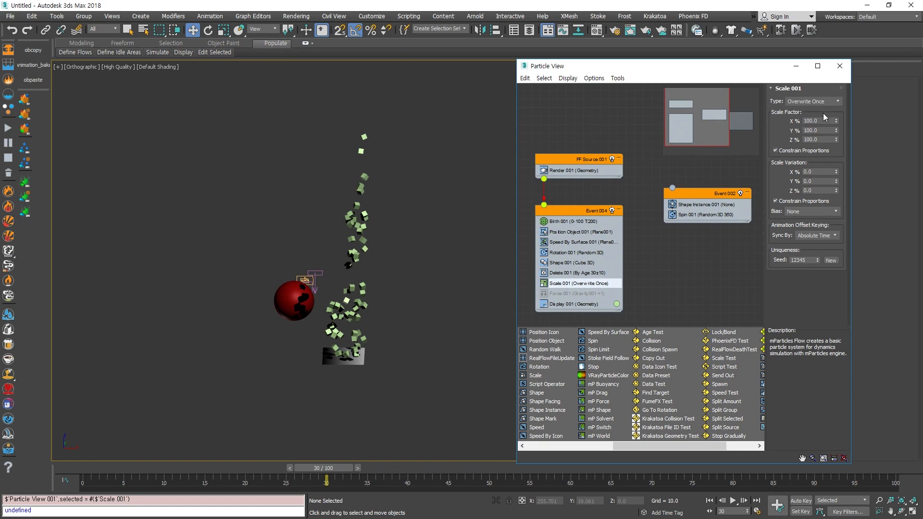
{"action": "left_click_drag", "start_coordinate": [837, 123], "coordinate": [841, 103]}
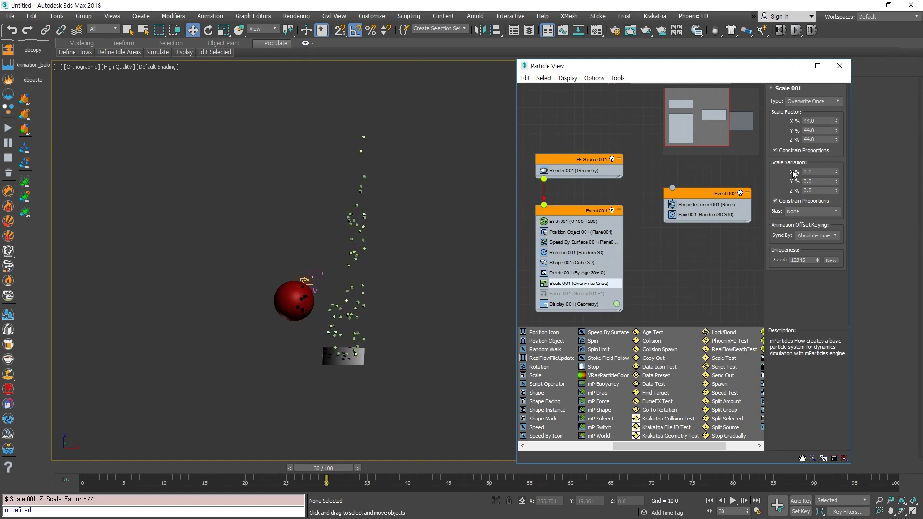
{"action": "left_click", "coordinate": [788, 150]}
{"action": "left_click_drag", "start_coordinate": [840, 122], "coordinate": [840, 117]}
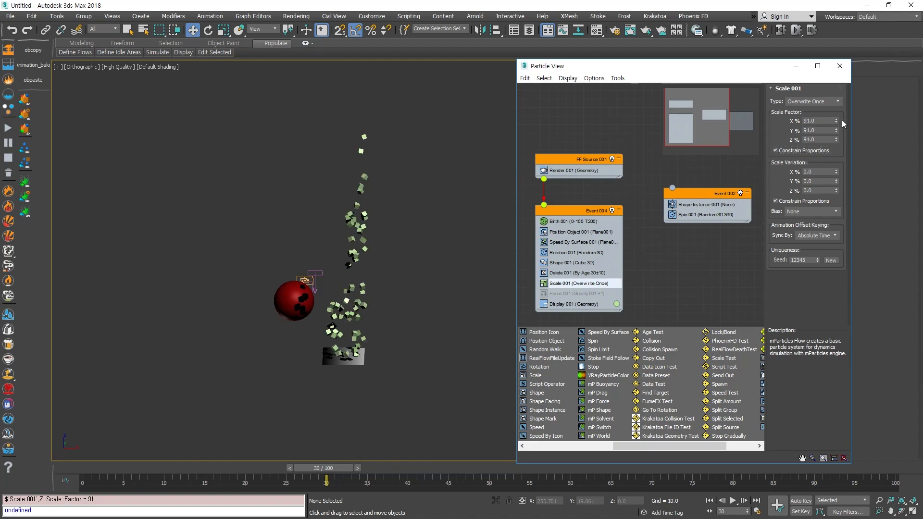
{"action": "left_click", "coordinate": [797, 152]}
{"action": "left_click_drag", "start_coordinate": [835, 129], "coordinate": [842, 33]}
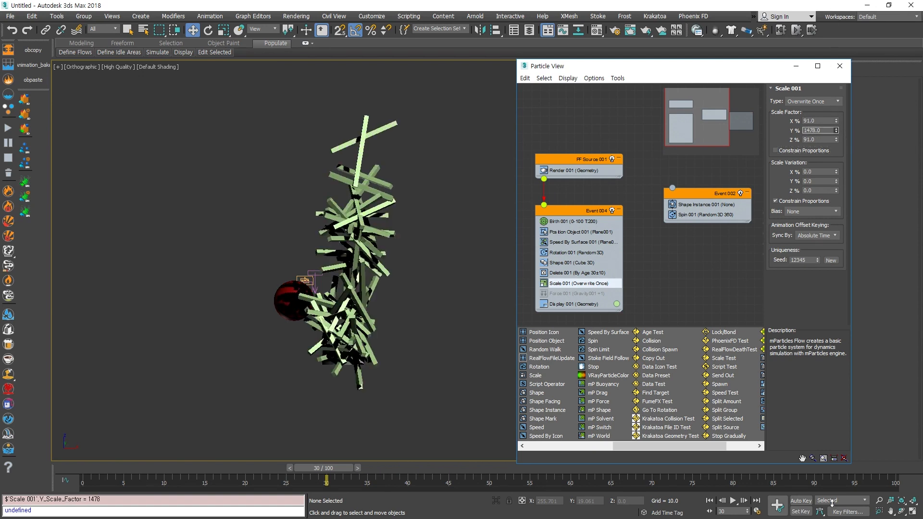
Step: Set the Scale operator's factor to 1417 % in Y and 35 % in Z, with a constrained scale variation of 84 % on all axes
{"action": "left_click_drag", "start_coordinate": [838, 141], "coordinate": [835, 172]}
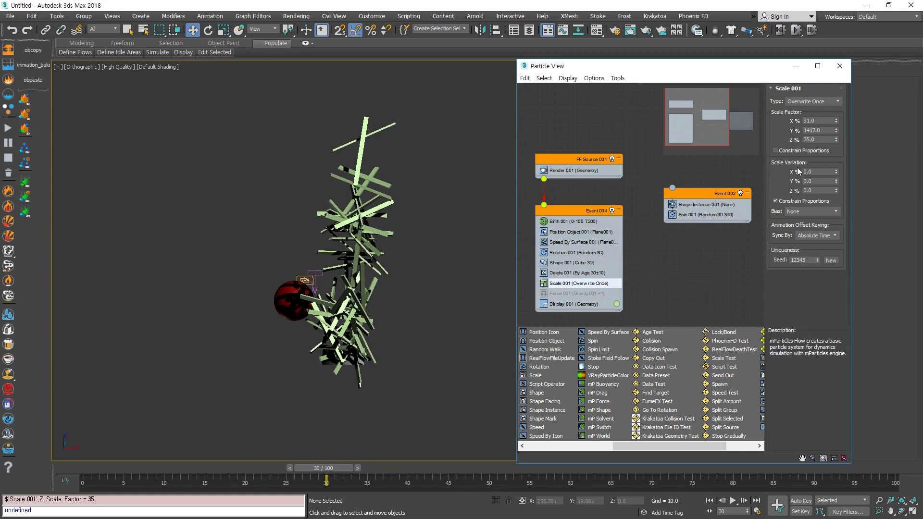
{"action": "left_click", "coordinate": [837, 170]}
{"action": "left_click", "coordinate": [779, 202]}
{"action": "left_click", "coordinate": [779, 201]}
{"action": "left_click_drag", "start_coordinate": [835, 172], "coordinate": [835, 105]}
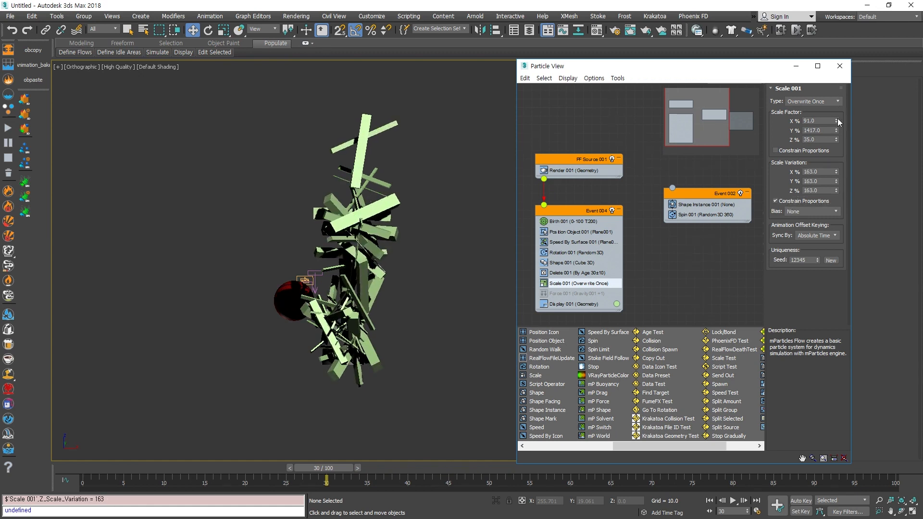
{"action": "left_click_drag", "start_coordinate": [837, 172], "coordinate": [837, 176]}
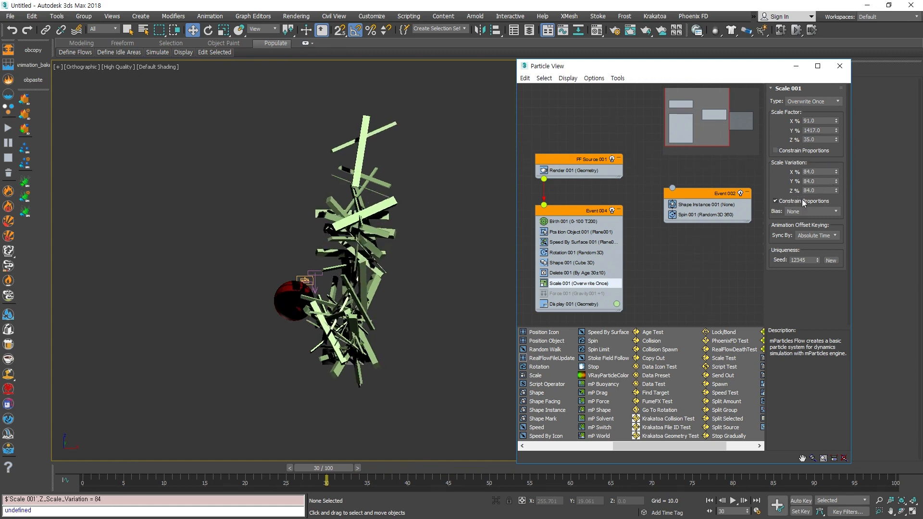
Step: Turn off Constrain Proportions for the scale variation and set it to X 75, Y 60 and Z 31 %
{"action": "left_click", "coordinate": [796, 202]}
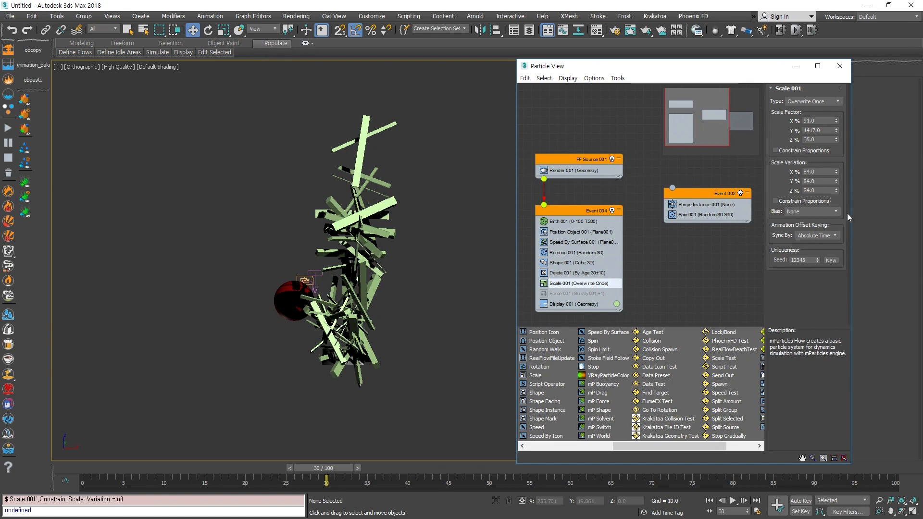
{"action": "left_click_drag", "start_coordinate": [836, 191], "coordinate": [819, 200]}
{"action": "middle_click_drag", "start_coordinate": [432, 260], "coordinate": [350, 248], "text": "alt"}
{"action": "scroll", "coordinate": [350, 248], "scroll_direction": "down", "scroll_amount": 2}
{"action": "middle_click_drag", "start_coordinate": [277, 193], "coordinate": [405, 344]}
{"action": "scroll", "coordinate": [347, 286], "scroll_direction": "up", "scroll_amount": 5}
{"action": "scroll", "coordinate": [360, 286], "scroll_direction": "down", "scroll_amount": 3}
Step: Try the Centered, Towards Minimum and Towards Maximum biases for the scale variation, and restore None
{"action": "left_click", "coordinate": [805, 213]}
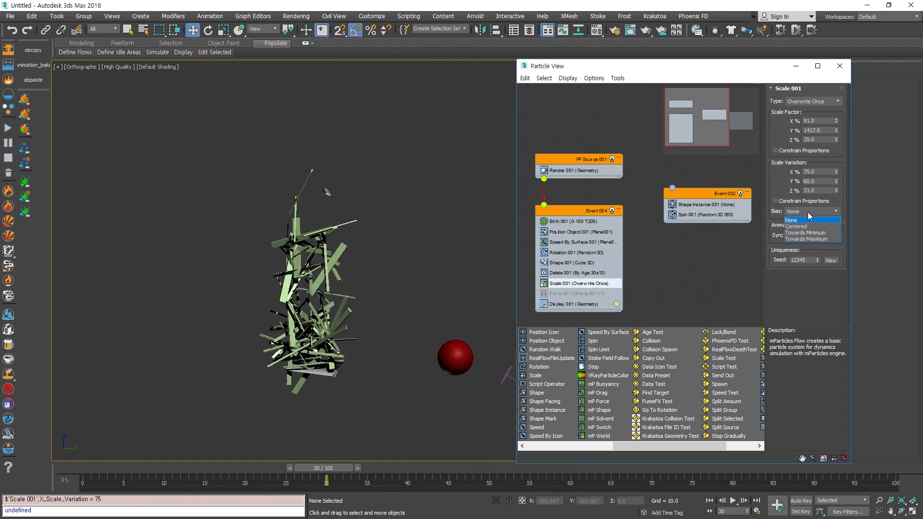
{"action": "left_click", "coordinate": [807, 227]}
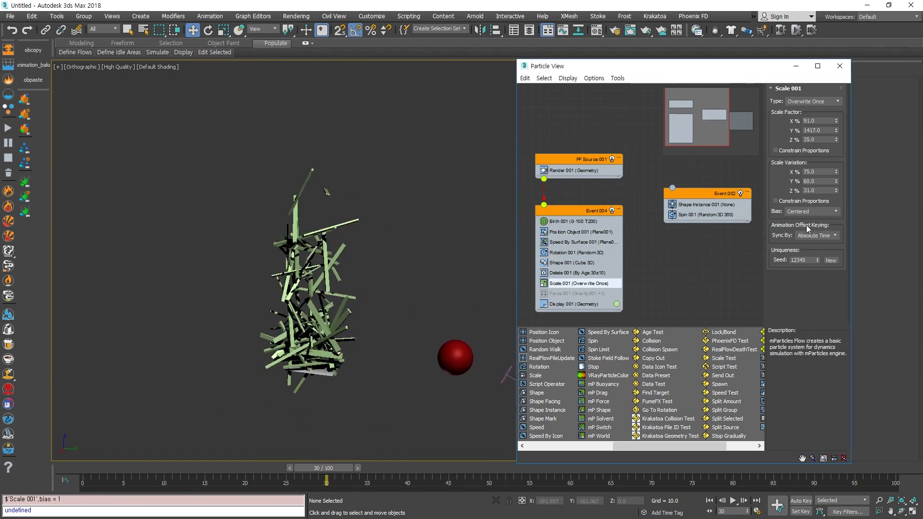
{"action": "left_click", "coordinate": [809, 211]}
{"action": "left_click", "coordinate": [809, 234]}
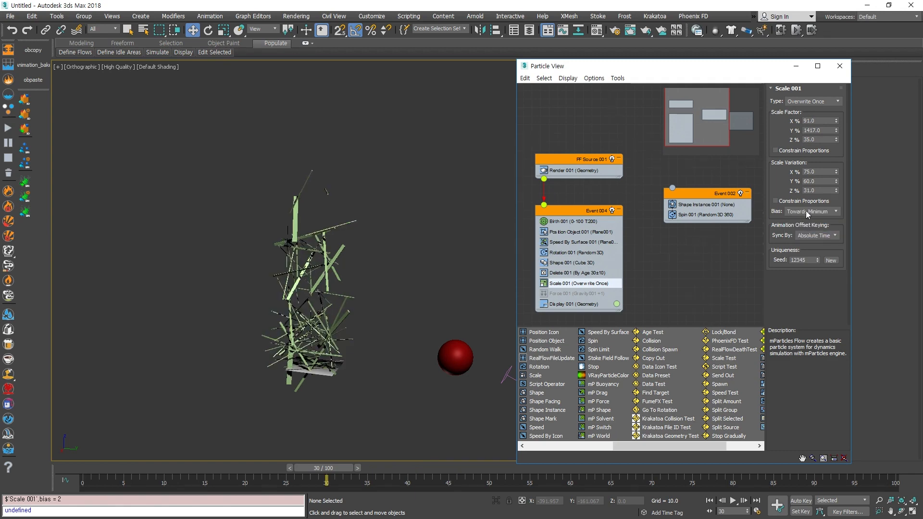
{"action": "scroll", "coordinate": [370, 203], "scroll_direction": "up", "scroll_amount": 3}
{"action": "scroll", "coordinate": [370, 203], "scroll_direction": "down", "scroll_amount": 5}
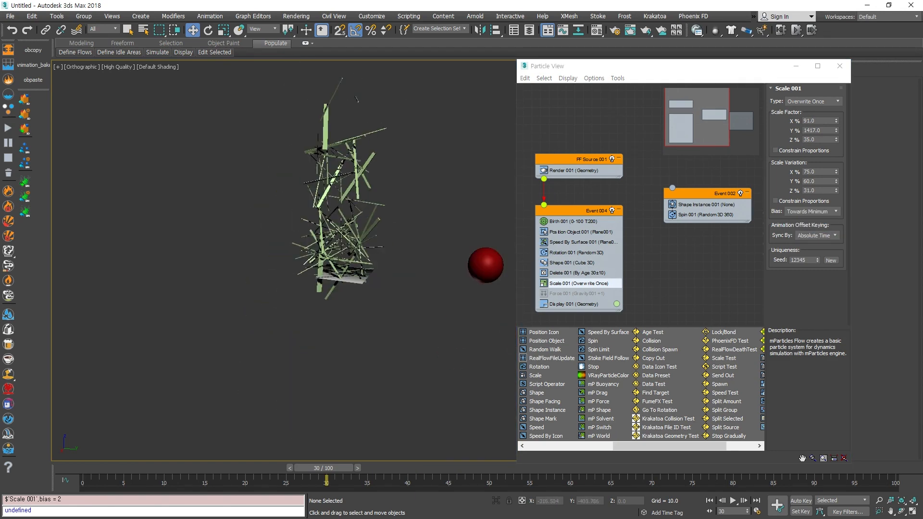
{"action": "left_click", "coordinate": [811, 212]}
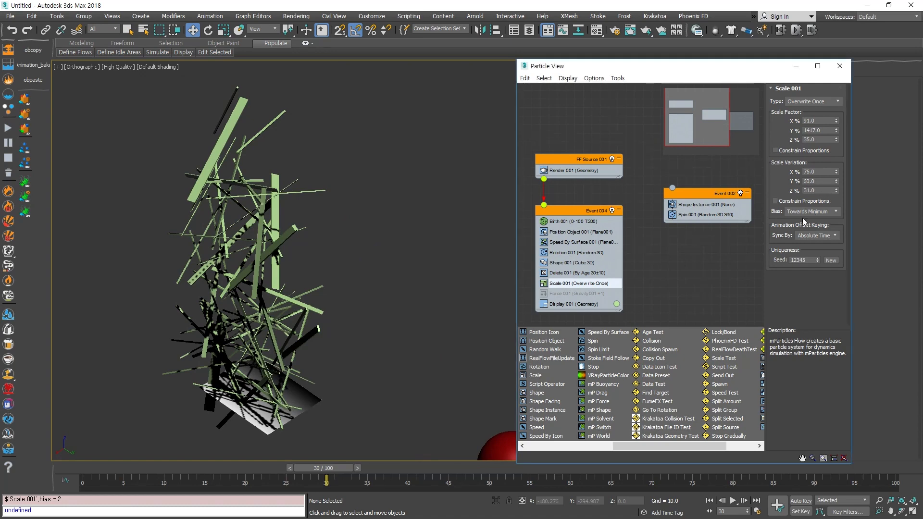
{"action": "left_click", "coordinate": [813, 240]}
{"action": "left_click", "coordinate": [811, 212]}
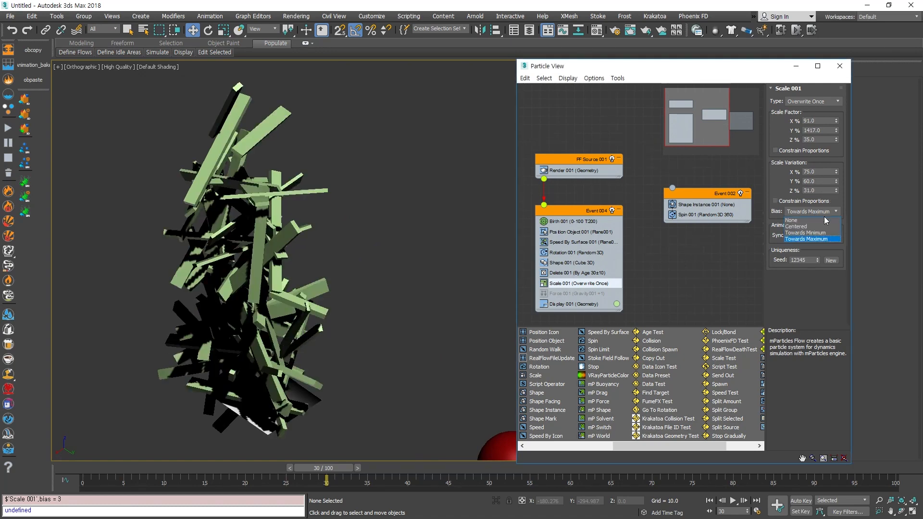
{"action": "left_click", "coordinate": [790, 221]}
Step: Set the Y scale variation to 47 %, and try syncing the Scale operator by Event Duration before restoring Absolute Time
{"action": "left_click_drag", "start_coordinate": [836, 181], "coordinate": [835, 191]}
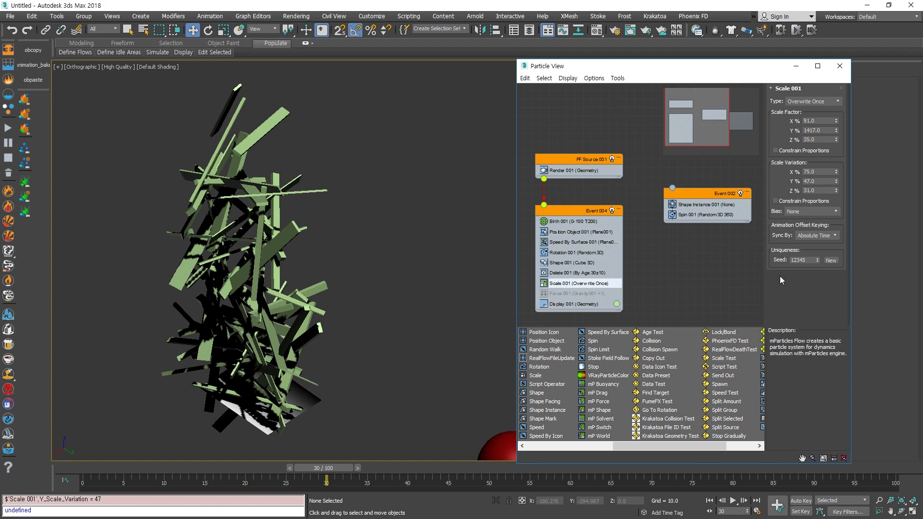
{"action": "left_click", "coordinate": [823, 251]}
{"action": "left_click", "coordinate": [823, 236]}
{"action": "left_click", "coordinate": [819, 258]}
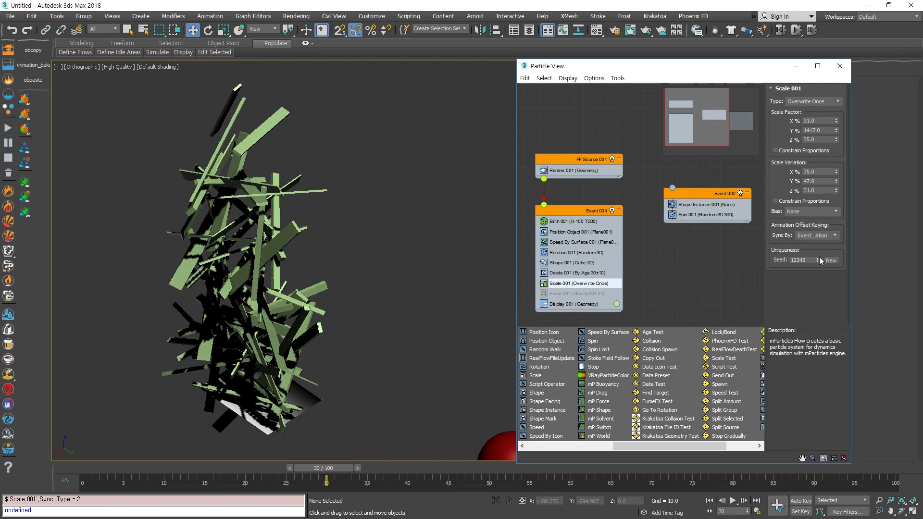
{"action": "left_click", "coordinate": [823, 236]}
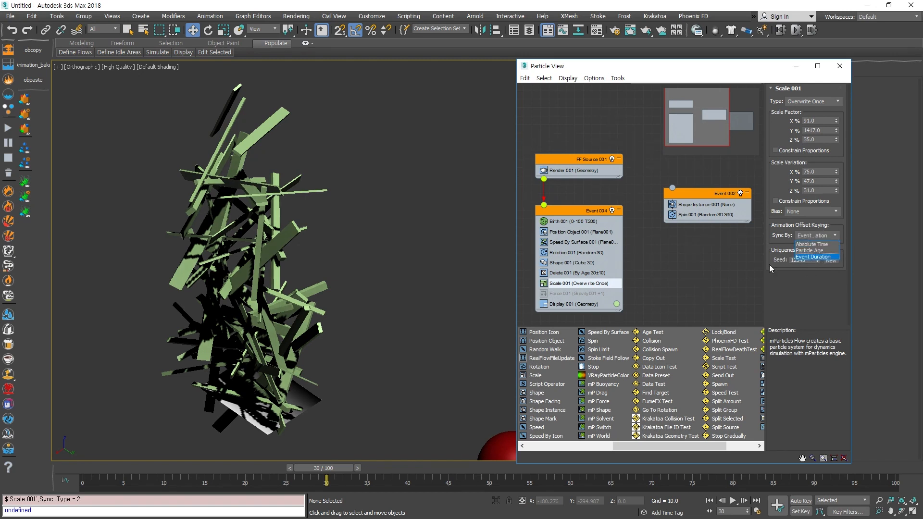
{"action": "left_click", "coordinate": [816, 244]}
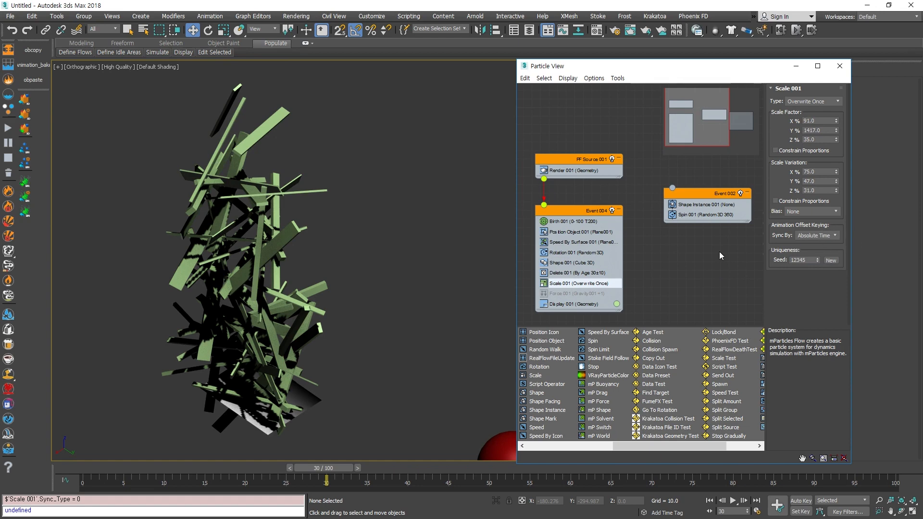
Step: Move the Shape Instance operator from Event 002 into Event 004, directly below the Scale operator
{"action": "scroll", "coordinate": [284, 298], "scroll_direction": "down", "scroll_amount": 4}
{"action": "middle_click_drag", "start_coordinate": [290, 310], "coordinate": [328, 308], "text": "alt"}
{"action": "scroll", "coordinate": [345, 242], "scroll_direction": "up", "scroll_amount": 2}
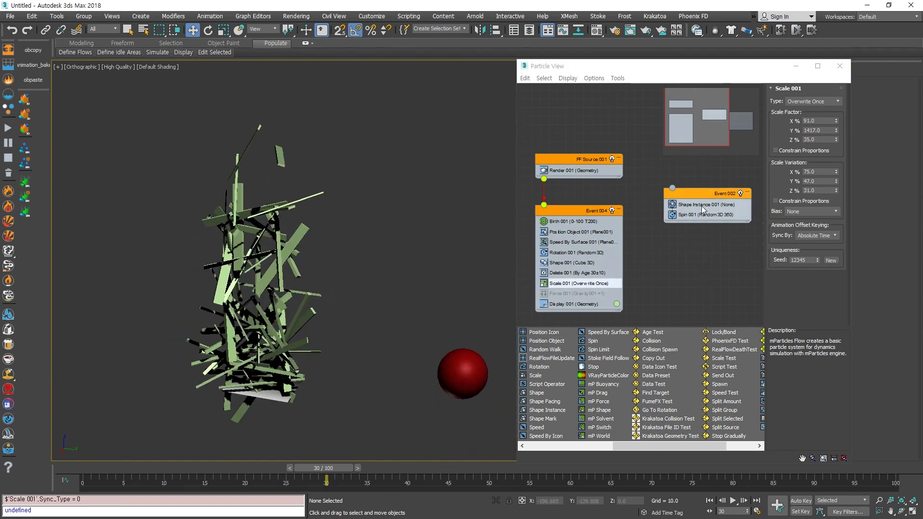
{"action": "left_click", "coordinate": [719, 205]}
{"action": "left_click_drag", "start_coordinate": [712, 206], "coordinate": [574, 291]}
{"action": "scroll", "coordinate": [269, 221], "scroll_direction": "down", "scroll_amount": 2}
{"action": "left_click", "coordinate": [576, 293]}
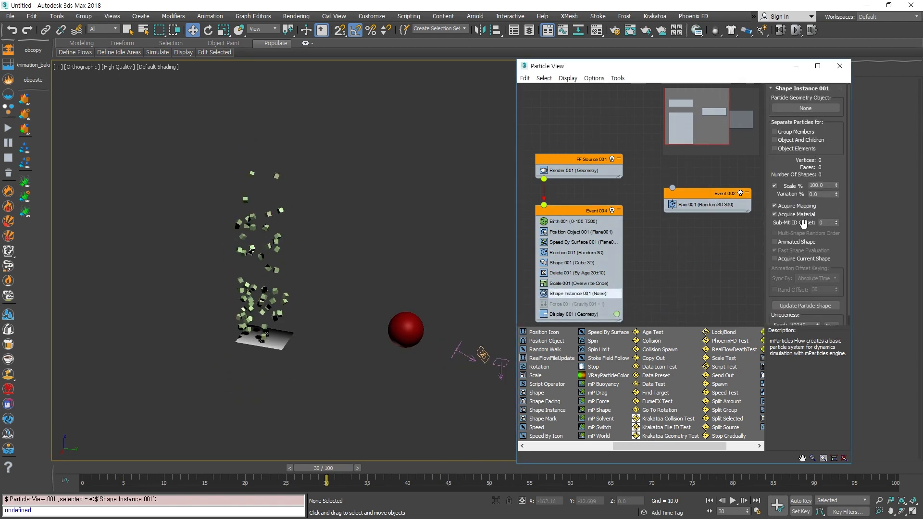
Step: Examine the cube particles above the plane from several angles with the Shape Instance operator selected
{"action": "scroll", "coordinate": [294, 345], "scroll_direction": "down", "scroll_amount": 3}
{"action": "middle_click_drag", "start_coordinate": [293, 345], "coordinate": [335, 311], "text": "alt"}
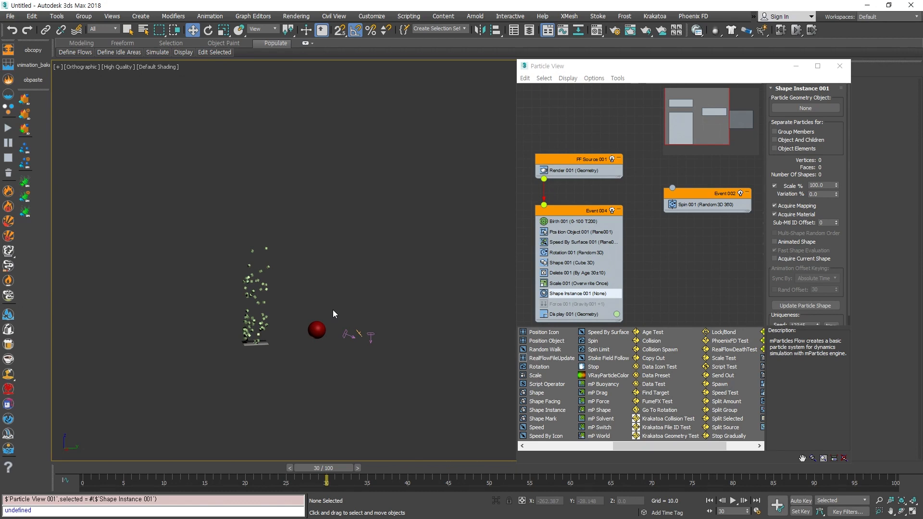
{"action": "left_click", "coordinate": [618, 309]}
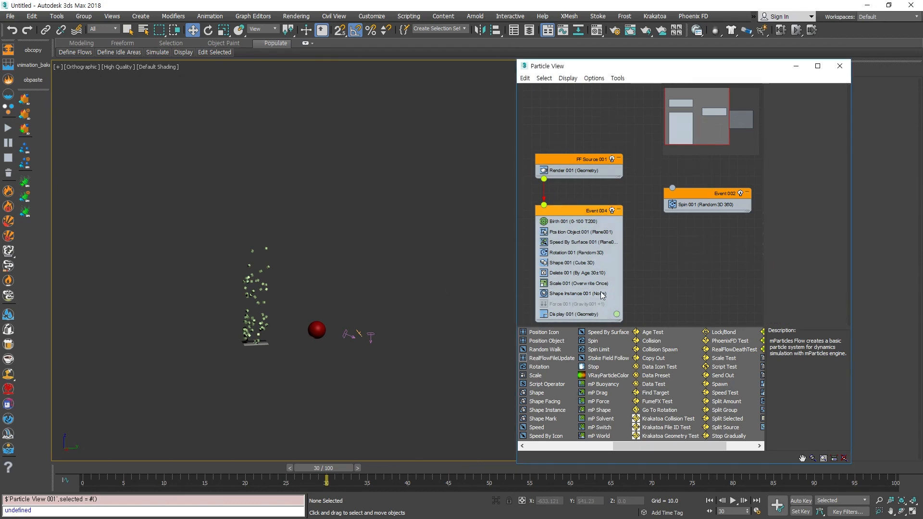
{"action": "left_click", "coordinate": [601, 293]}
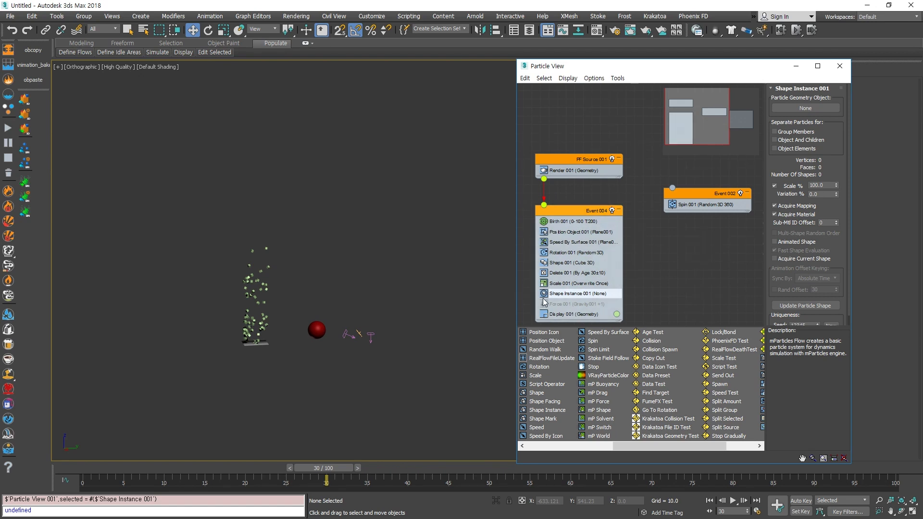
{"action": "middle_click_drag", "start_coordinate": [250, 291], "coordinate": [261, 327], "text": "alt"}
{"action": "scroll", "coordinate": [319, 165], "scroll_direction": "up", "scroll_amount": 3}
{"action": "middle_click_drag", "start_coordinate": [325, 196], "coordinate": [309, 307]}
{"action": "scroll", "coordinate": [336, 307], "scroll_direction": "up", "scroll_amount": 3}
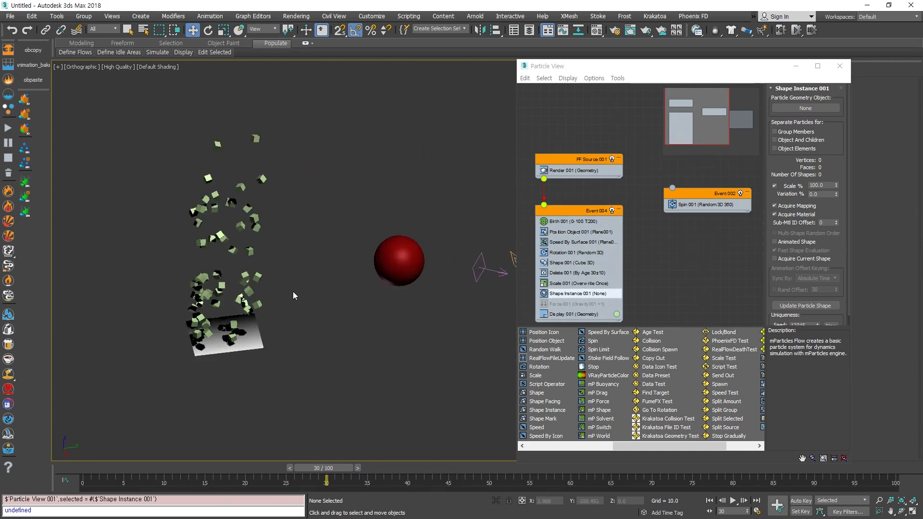
Step: Create a geosphere with a radius of about 15.7 in front of the plane and add a Noise modifier to it
{"action": "left_click_drag", "start_coordinate": [705, 75], "coordinate": [561, 77]}
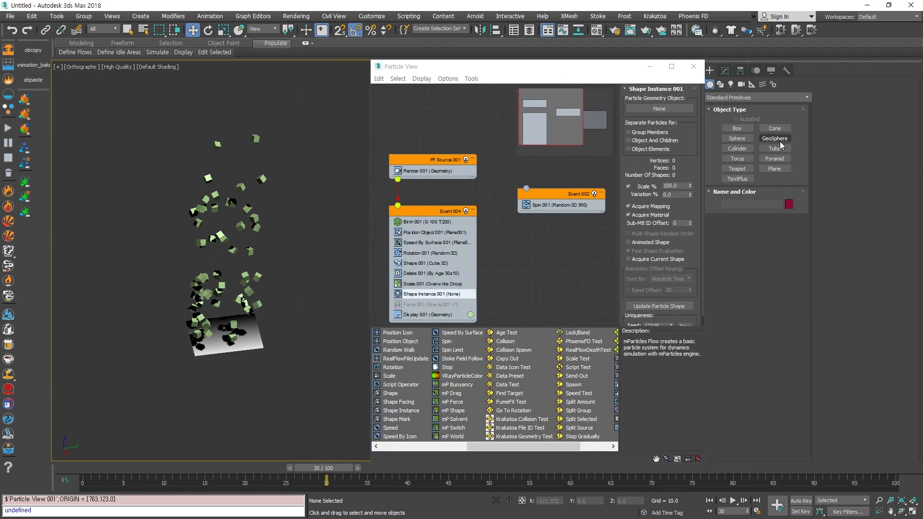
{"action": "left_click", "coordinate": [774, 138]}
{"action": "left_click_drag", "start_coordinate": [248, 335], "coordinate": [295, 348]}
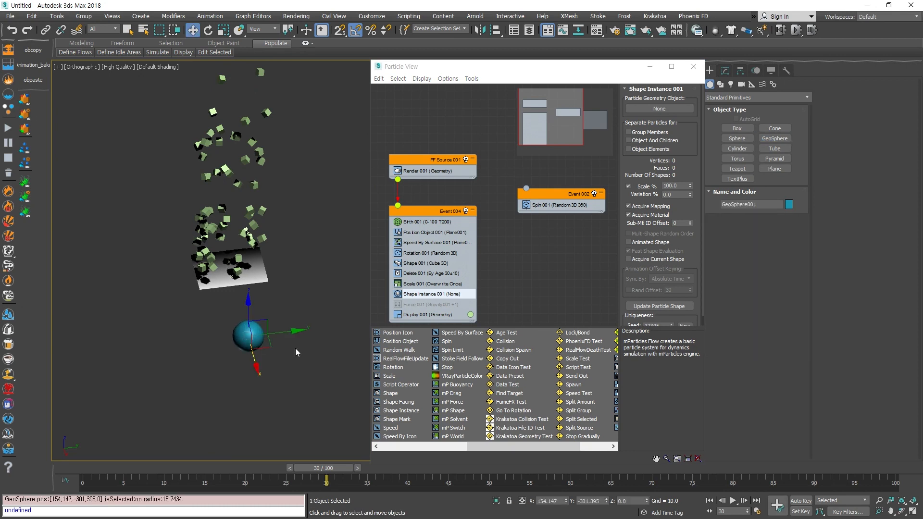
{"action": "left_click", "coordinate": [724, 71]}
{"action": "left_click", "coordinate": [807, 100]}
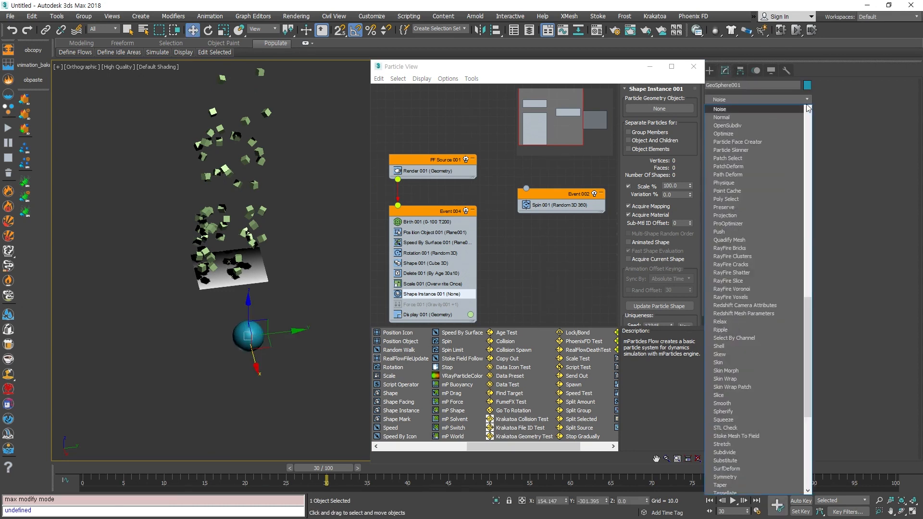
{"action": "left_click", "coordinate": [762, 110]}
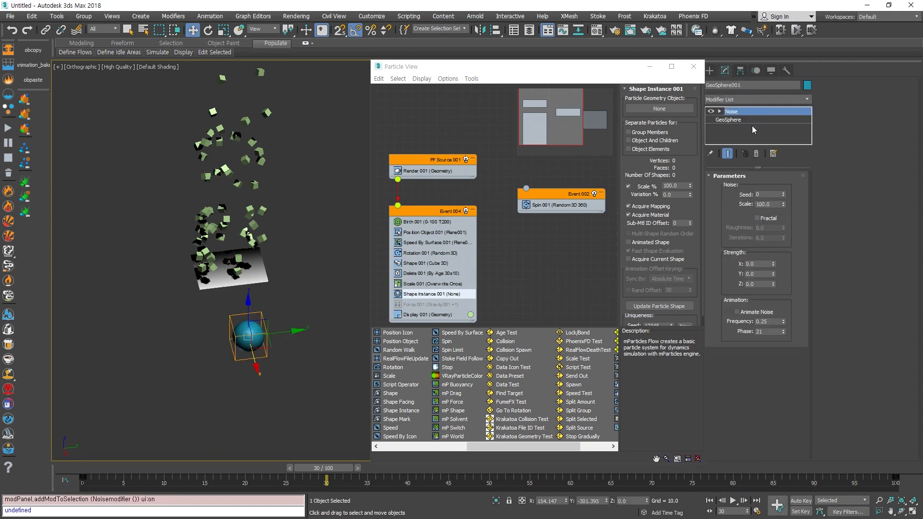
Step: Enable Fractal on the geosphere's Noise modifier, with a scale of 0.1 and strength X -16.22, Y 1.87, Z 15.57
{"action": "left_click", "coordinate": [766, 218]}
{"action": "type", "text": "0."}
{"action": "left_click_drag", "start_coordinate": [772, 263], "coordinate": [754, 366]}
{"action": "left_click_drag", "start_coordinate": [773, 273], "coordinate": [337, 385]}
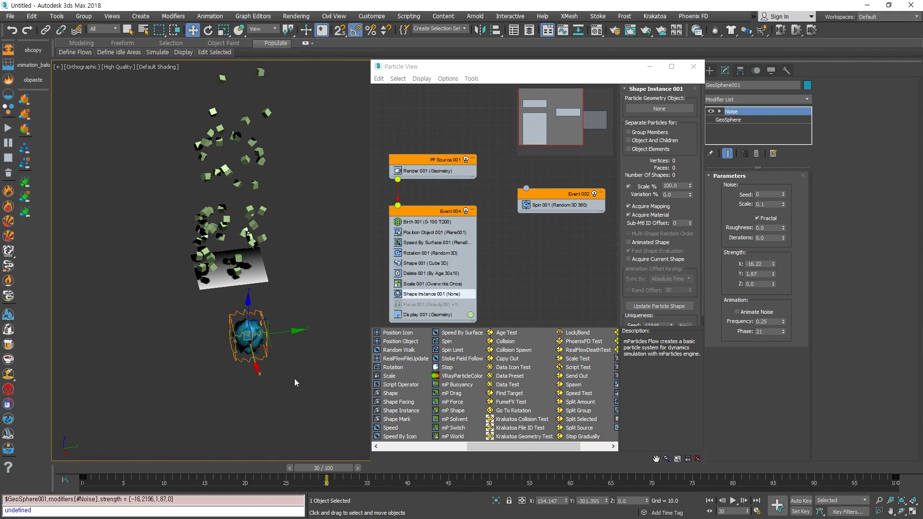
{"action": "middle_click_drag", "start_coordinate": [230, 364], "coordinate": [242, 361]}
{"action": "scroll", "coordinate": [259, 326], "scroll_direction": "up", "scroll_amount": 4}
{"action": "middle_click_drag", "start_coordinate": [258, 326], "coordinate": [298, 305], "text": "alt"}
{"action": "left_click_drag", "start_coordinate": [774, 288], "coordinate": [718, 480]}
Step: Turn Fractal off in the Noise modifier and set its scale to 14.644
{"action": "left_click", "coordinate": [783, 207]}
{"action": "left_click", "coordinate": [783, 206]}
{"action": "left_click", "coordinate": [783, 206]}
{"action": "left_click", "coordinate": [764, 218]}
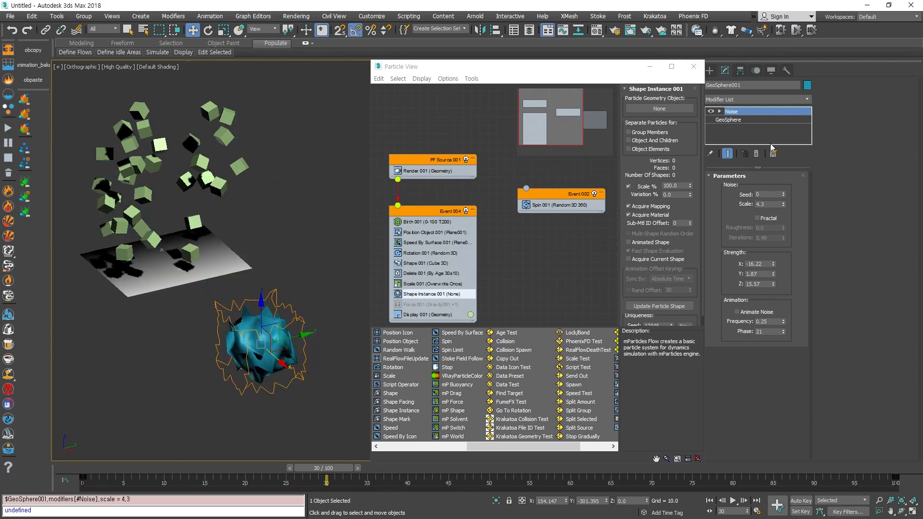
{"action": "left_click_drag", "start_coordinate": [784, 208], "coordinate": [782, 199]}
Step: Examine the shape of the noise-deformed geosphere next to the particle stream from several angles
{"action": "middle_click_drag", "start_coordinate": [160, 350], "coordinate": [255, 317]}
{"action": "scroll", "coordinate": [267, 336], "scroll_direction": "down", "scroll_amount": 2}
{"action": "scroll", "coordinate": [267, 336], "scroll_direction": "up", "scroll_amount": 2}
{"action": "key", "text": "w"}
{"action": "left_click", "coordinate": [256, 402]}
{"action": "left_click", "coordinate": [272, 313]}
{"action": "middle_click_drag", "start_coordinate": [206, 360], "coordinate": [192, 328], "text": "alt"}
{"action": "middle_click_drag", "start_coordinate": [193, 327], "coordinate": [233, 372]}
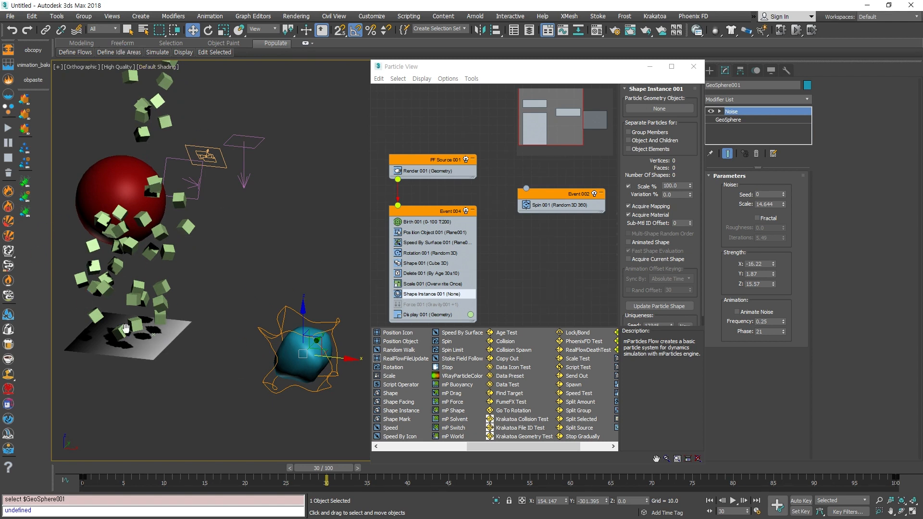
{"action": "middle_click_drag", "start_coordinate": [125, 329], "coordinate": [154, 325]}
{"action": "scroll", "coordinate": [207, 237], "scroll_direction": "down", "scroll_amount": 2}
{"action": "middle_click_drag", "start_coordinate": [200, 267], "coordinate": [190, 304]}
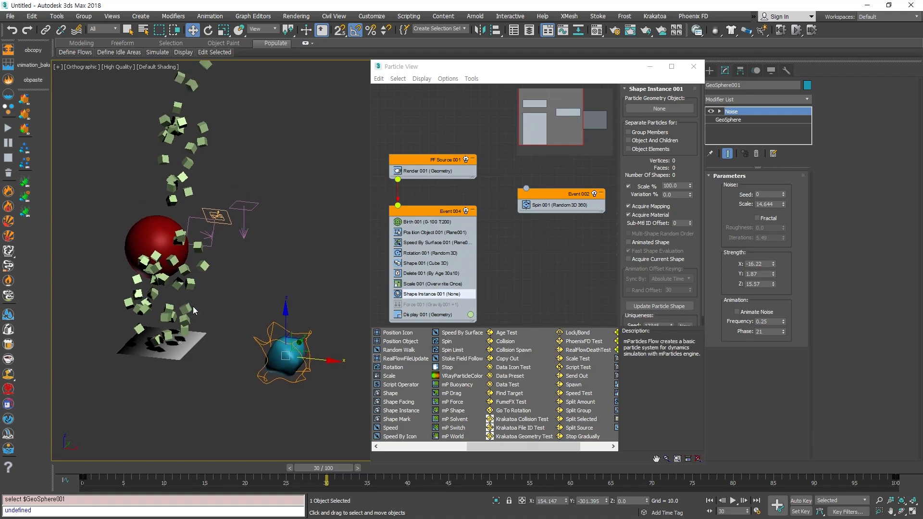
Step: Assign the deformed geosphere as the Shape Instance operator's particle geometry object and check the particles at frame 17
{"action": "left_click", "coordinate": [207, 389]}
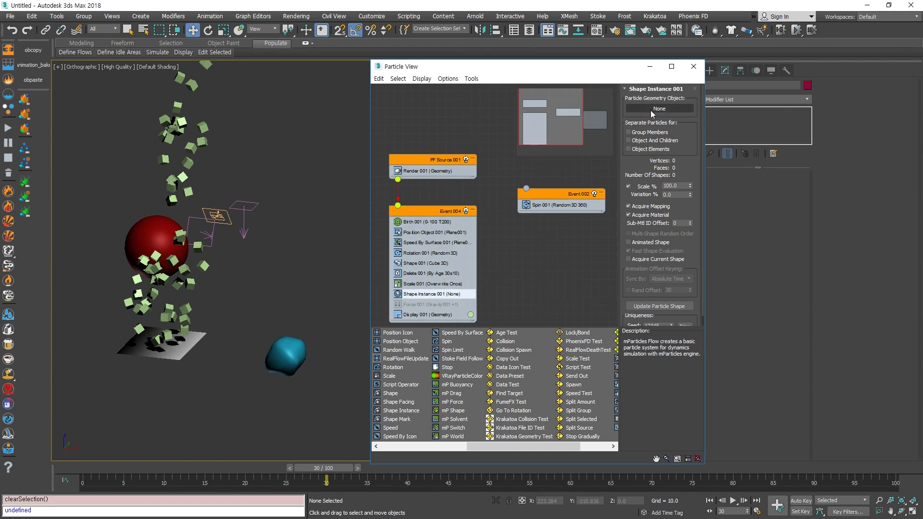
{"action": "left_click", "coordinate": [664, 108]}
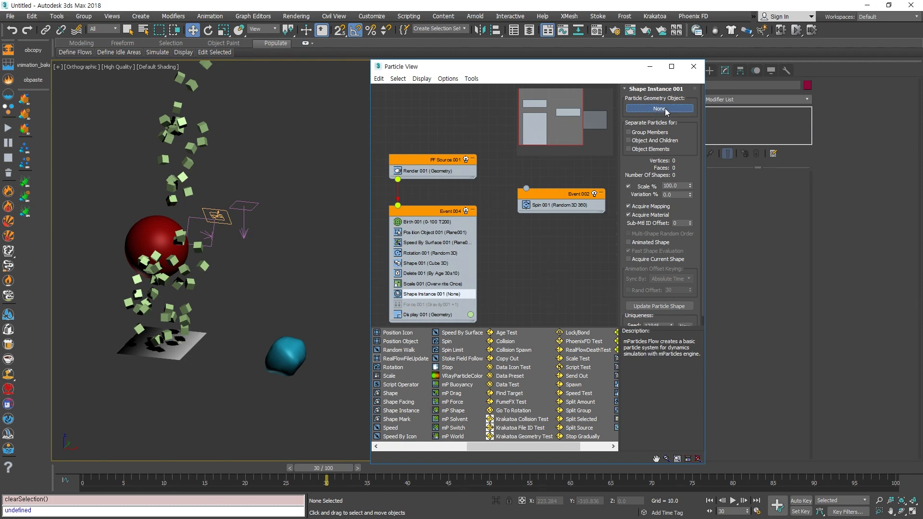
{"action": "left_click", "coordinate": [290, 353]}
{"action": "middle_click_drag", "start_coordinate": [246, 395], "coordinate": [226, 321], "text": "alt"}
{"action": "left_click_drag", "start_coordinate": [163, 463], "coordinate": [237, 454]}
{"action": "middle_click_drag", "start_coordinate": [213, 295], "coordinate": [244, 383], "text": "alt"}
{"action": "scroll", "coordinate": [219, 289], "scroll_direction": "up", "scroll_amount": 1}
{"action": "scroll", "coordinate": [221, 290], "scroll_direction": "down", "scroll_amount": 1}
{"action": "scroll", "coordinate": [244, 383], "scroll_direction": "down", "scroll_amount": 1}
{"action": "key", "text": "w"}
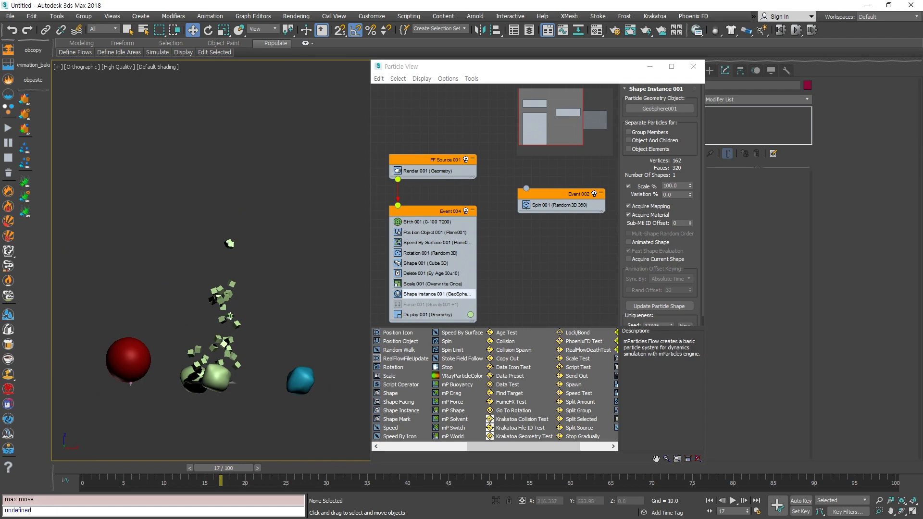
Step: Delete the cube Shape operator from Event 004 and scrub the animation to frame 66 to check the instanced particles
{"action": "left_click", "coordinate": [412, 264]}
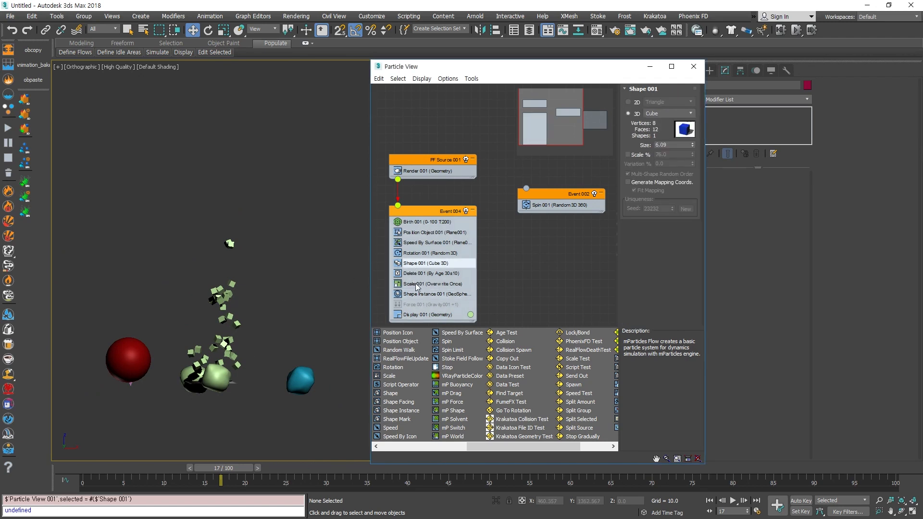
{"action": "key", "text": "Delete"}
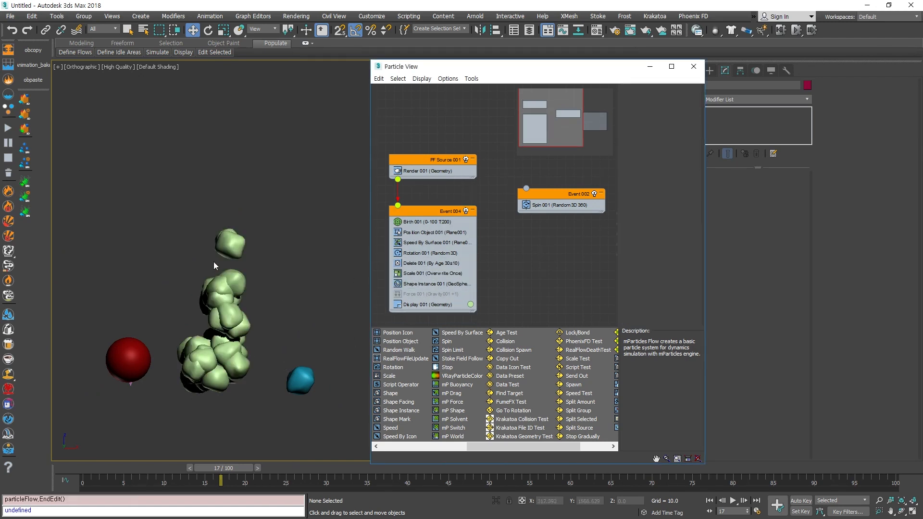
{"action": "left_click", "coordinate": [226, 350]}
{"action": "middle_click_drag", "start_coordinate": [261, 373], "coordinate": [281, 382], "text": "alt"}
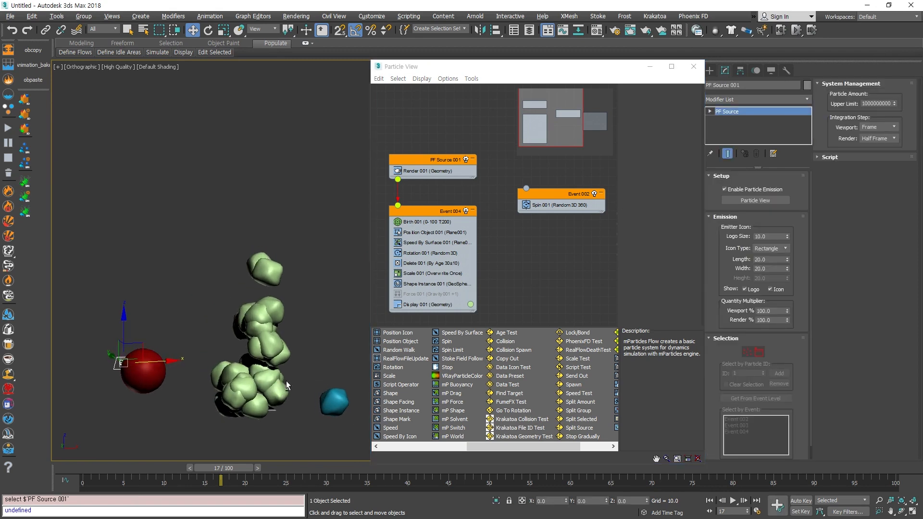
{"action": "left_click_drag", "start_coordinate": [224, 468], "coordinate": [539, 473]}
{"action": "left_click_drag", "start_coordinate": [551, 435], "coordinate": [641, 455]}
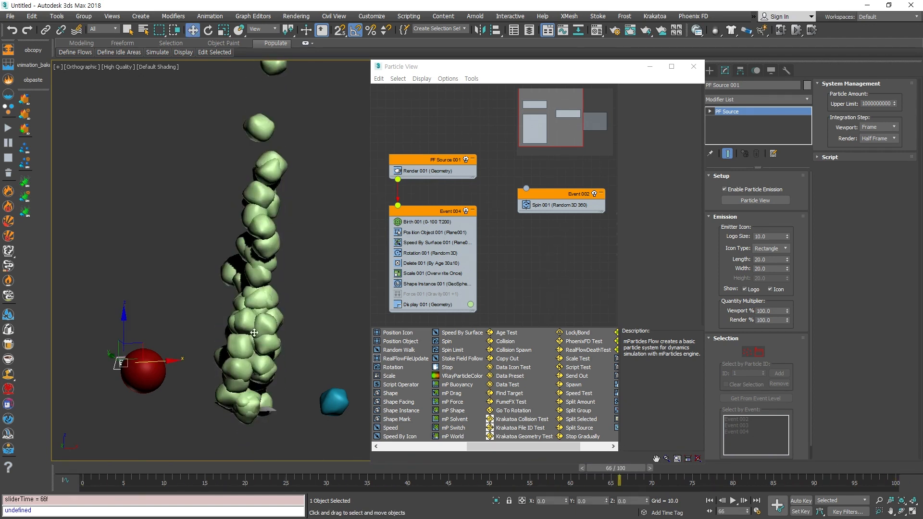
Step: Clear the selection and scrub to frame 35 to examine the stream of instanced particles from different angles
{"action": "scroll", "coordinate": [250, 321], "scroll_direction": "down", "scroll_amount": 2}
{"action": "middle_click_drag", "start_coordinate": [291, 322], "coordinate": [274, 336], "text": "alt"}
{"action": "scroll", "coordinate": [243, 311], "scroll_direction": "up", "scroll_amount": 1}
{"action": "middle_click_drag", "start_coordinate": [264, 305], "coordinate": [336, 366], "text": "alt"}
{"action": "left_click", "coordinate": [336, 367]}
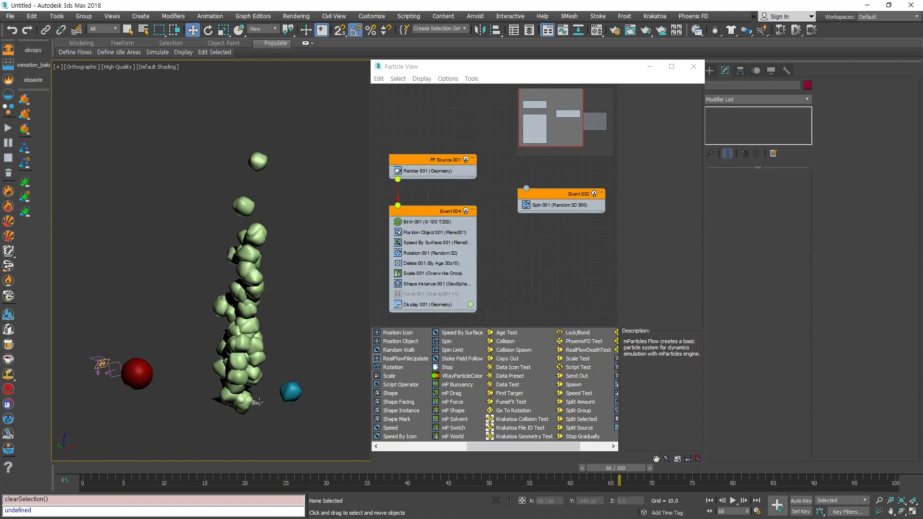
{"action": "middle_click_drag", "start_coordinate": [260, 416], "coordinate": [203, 374]}
{"action": "left_click_drag", "start_coordinate": [197, 466], "coordinate": [367, 467]}
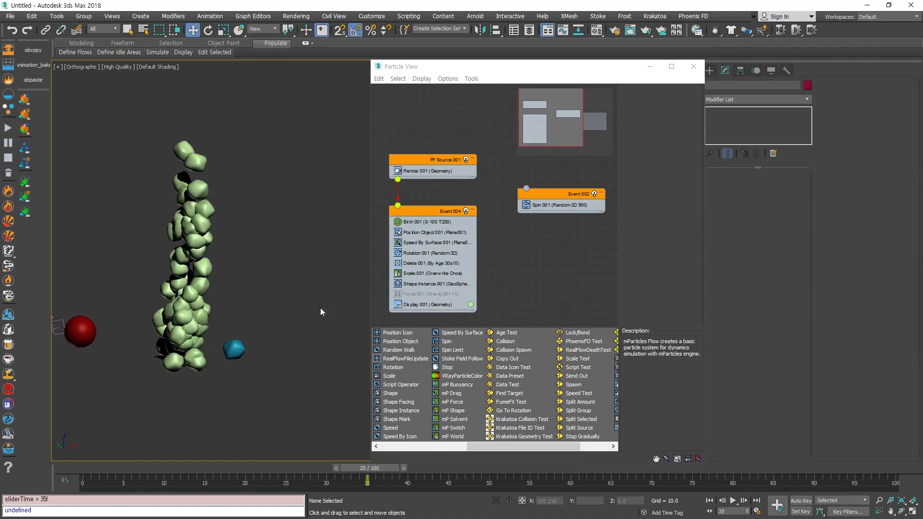
Step: Select the deformed geosphere, compare it with the particles from several angles, and review the Shape Instance operator's settings
{"action": "left_click", "coordinate": [234, 349]}
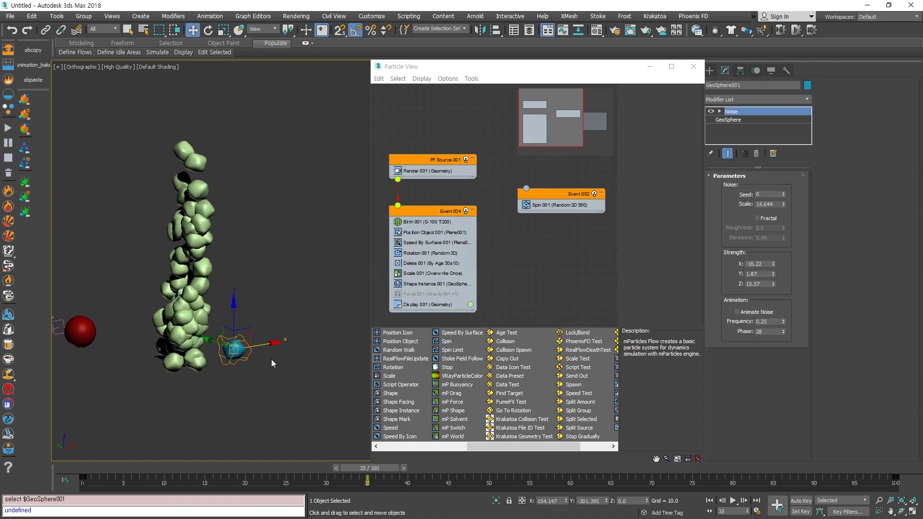
{"action": "middle_click_drag", "start_coordinate": [264, 372], "coordinate": [112, 362], "text": "alt"}
{"action": "mouse_move", "coordinate": [266, 357]}
{"action": "middle_mouse_down", "text": "alt"}
{"action": "mouse_move", "coordinate": [169, 308]}
{"action": "mouse_move", "coordinate": [262, 346]}
{"action": "middle_mouse_up", "text": "alt"}
{"action": "middle_click_drag", "start_coordinate": [309, 377], "coordinate": [249, 406], "text": "alt"}
{"action": "left_click_drag", "start_coordinate": [249, 405], "coordinate": [199, 299]}
{"action": "left_click", "coordinate": [234, 349]}
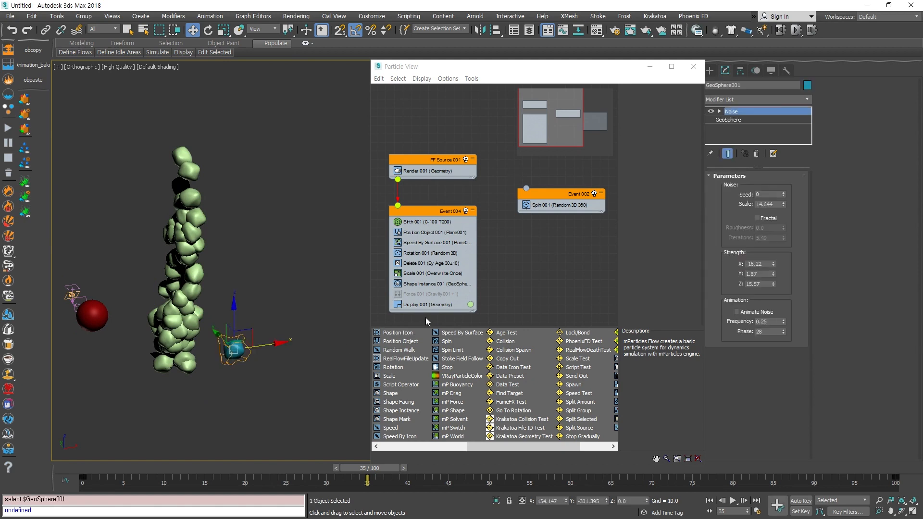
{"action": "left_click", "coordinate": [430, 283]}
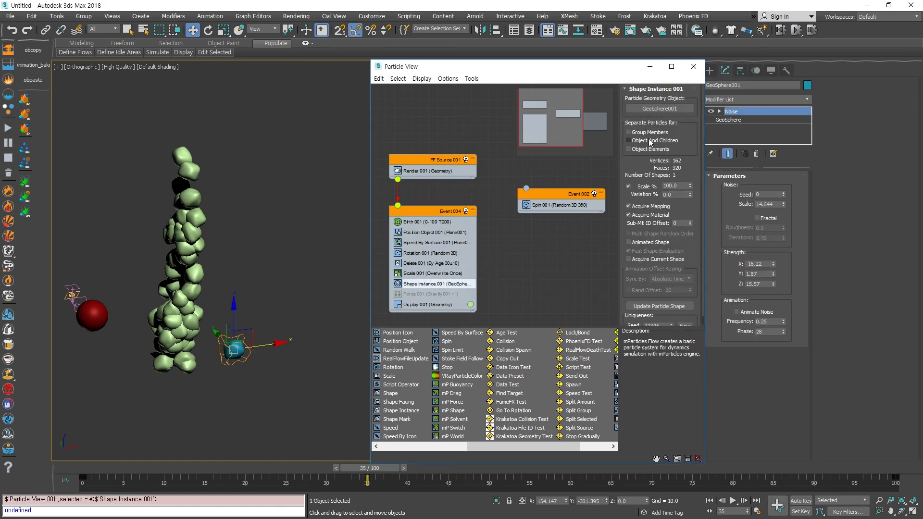
{"action": "scroll", "coordinate": [666, 148], "scroll_direction": "down", "scroll_amount": 2}
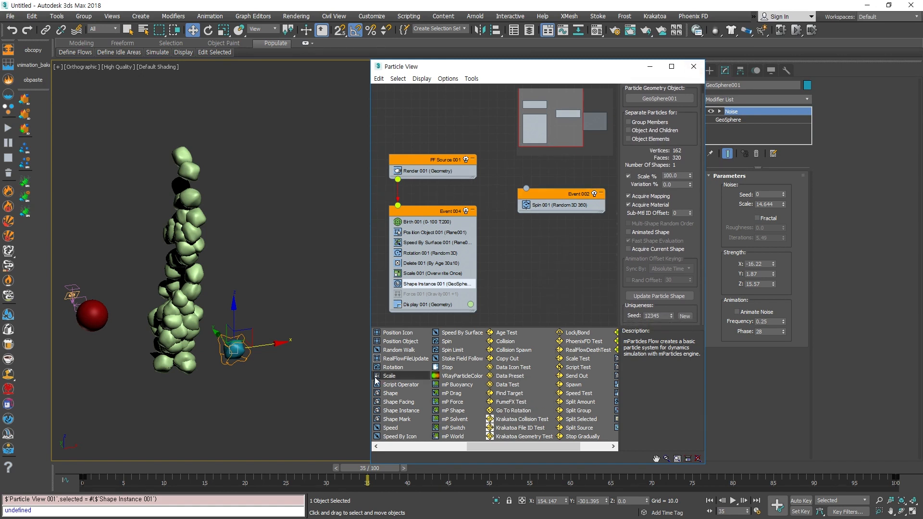
{"action": "left_click", "coordinate": [553, 256]}
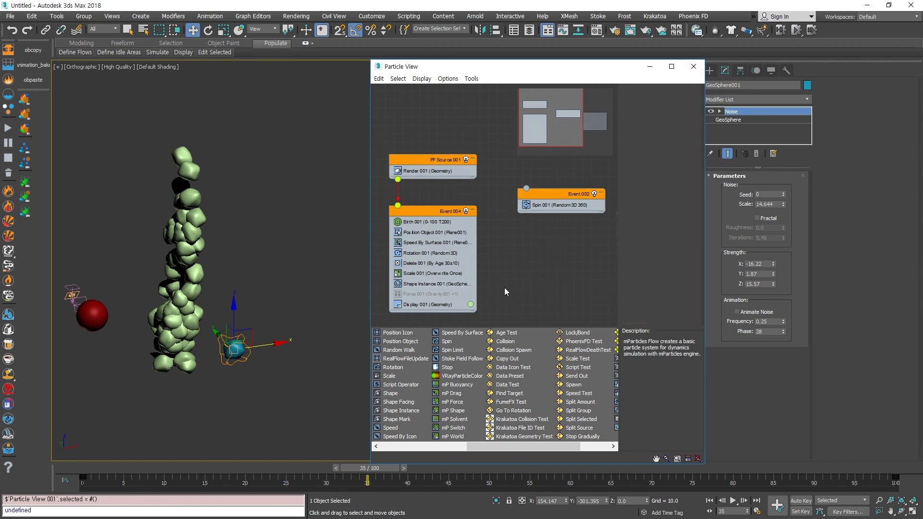
Step: Move the Spin operator from Event 002 into Event 004 directly below Shape Instance and open its settings
{"action": "scroll", "coordinate": [534, 226], "scroll_direction": "down", "scroll_amount": 1}
{"action": "left_click_drag", "start_coordinate": [560, 181], "coordinate": [423, 268]}
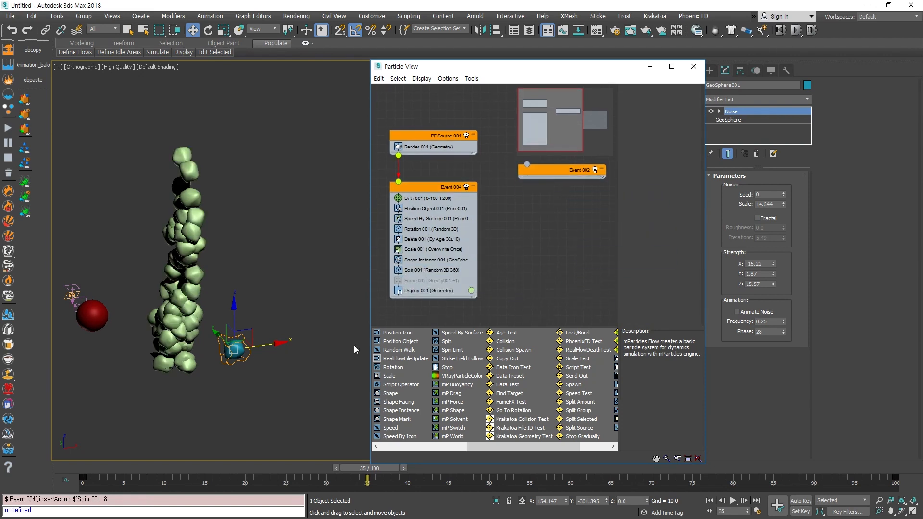
{"action": "left_click", "coordinate": [442, 270]}
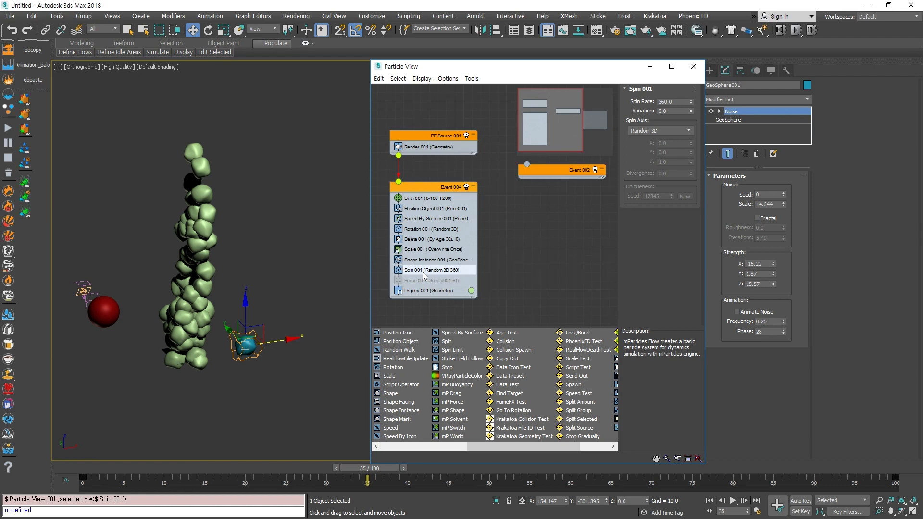
Step: Scrub the animation to frame 39 and examine the spinning particles up close
{"action": "middle_click_drag", "start_coordinate": [260, 385], "coordinate": [246, 422]}
{"action": "left_click_drag", "start_coordinate": [151, 467], "coordinate": [231, 468]}
{"action": "key", "text": "w"}
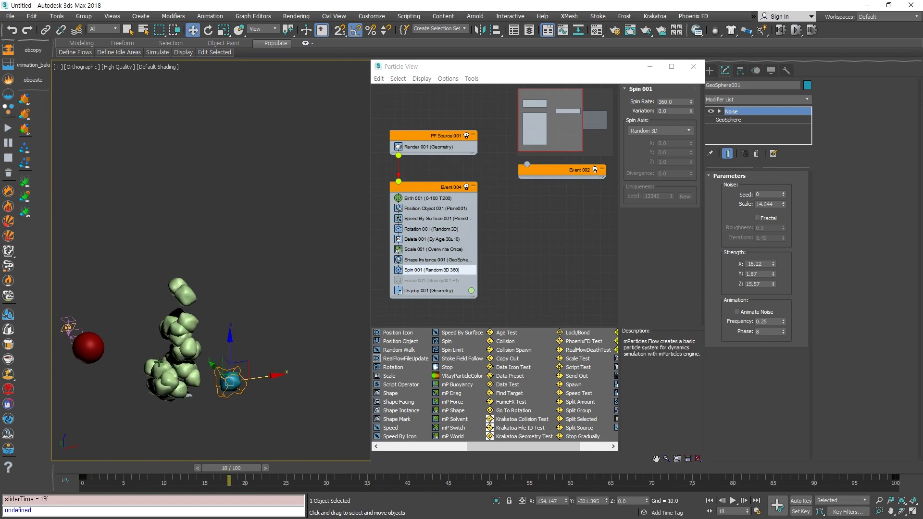
{"action": "middle_click_drag", "start_coordinate": [219, 371], "coordinate": [268, 359], "text": "alt"}
{"action": "scroll", "coordinate": [222, 399], "scroll_direction": "up", "scroll_amount": 4}
{"action": "left_click_drag", "start_coordinate": [242, 466], "coordinate": [409, 450]}
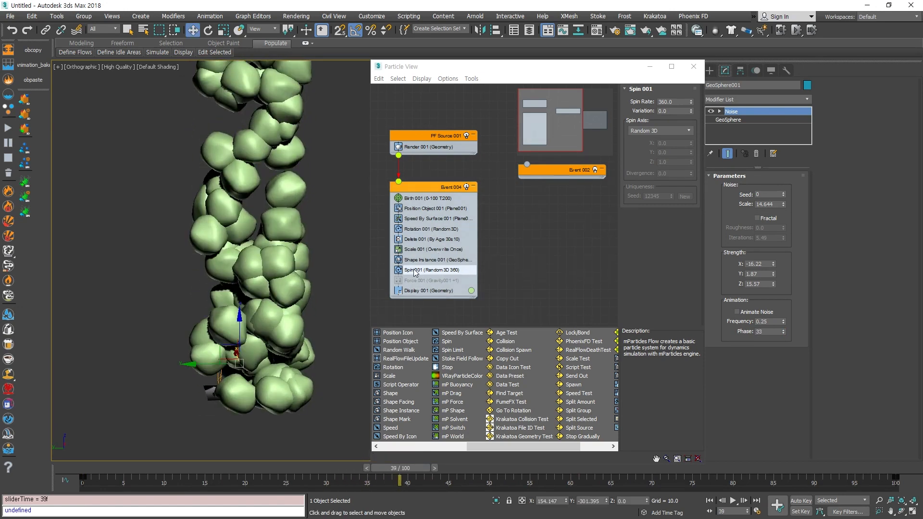
{"action": "scroll", "coordinate": [293, 339], "scroll_direction": "down", "scroll_amount": 3}
{"action": "middle_click_drag", "start_coordinate": [323, 313], "coordinate": [298, 338]}
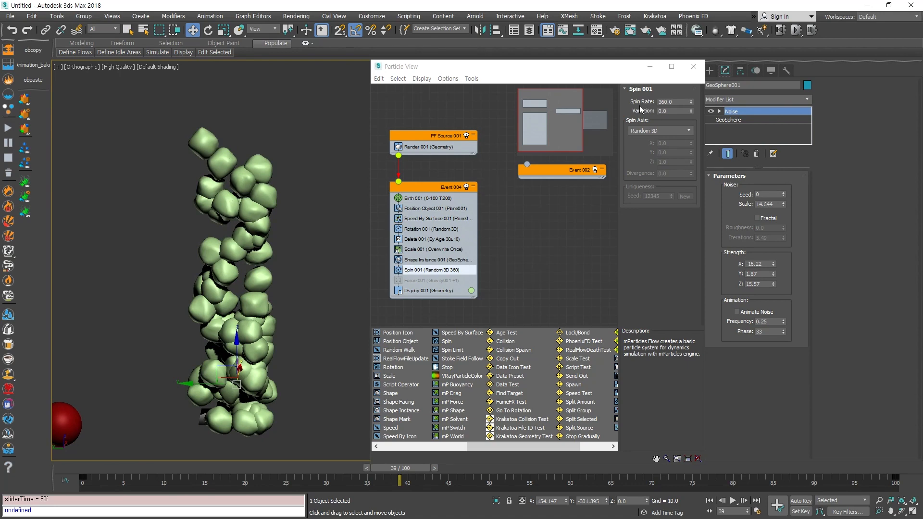
Step: Set the Spin operator's rate to 4784.4 and variation to 21.65, checking the rotation while scrubbing to frame 23
{"action": "left_click_drag", "start_coordinate": [690, 101], "coordinate": [693, 79]}
{"action": "left_click_drag", "start_coordinate": [686, 474], "coordinate": [686, 500]}
{"action": "left_click_drag", "start_coordinate": [399, 467], "coordinate": [440, 476]}
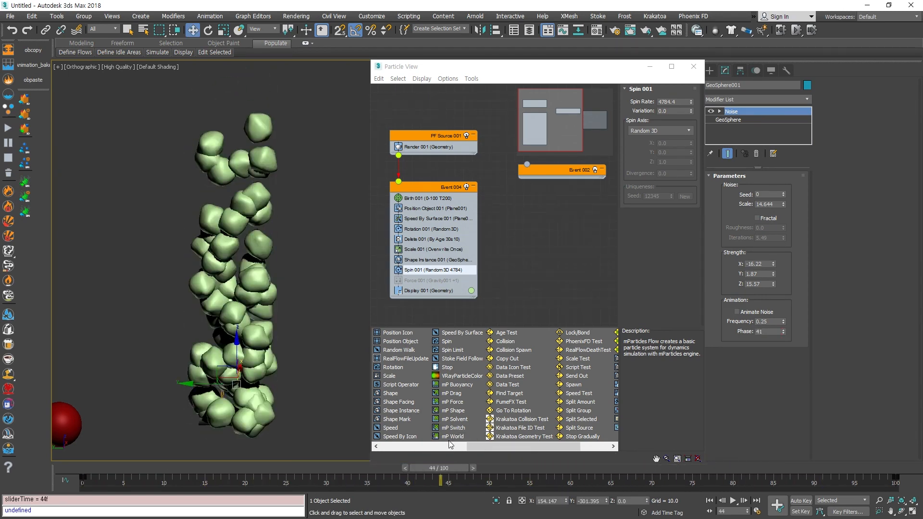
{"action": "left_click_drag", "start_coordinate": [690, 111], "coordinate": [694, 98]}
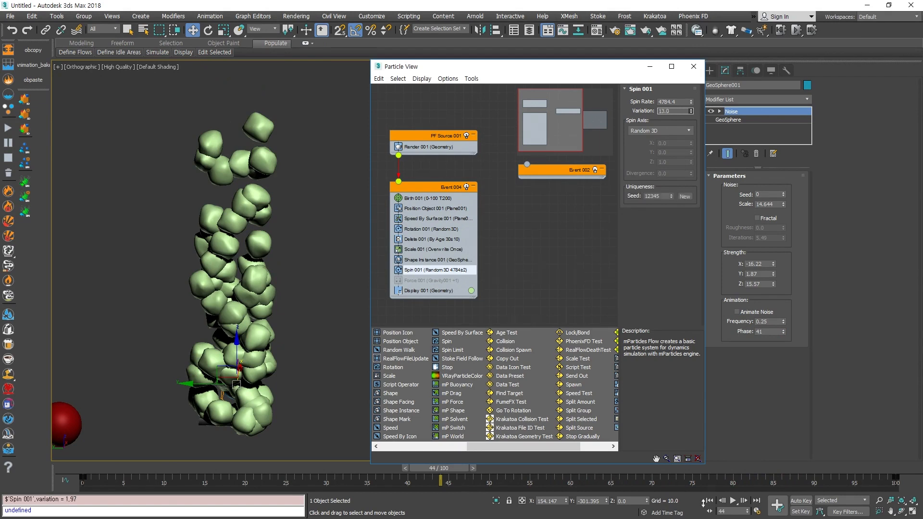
{"action": "left_click_drag", "start_coordinate": [181, 469], "coordinate": [282, 466]}
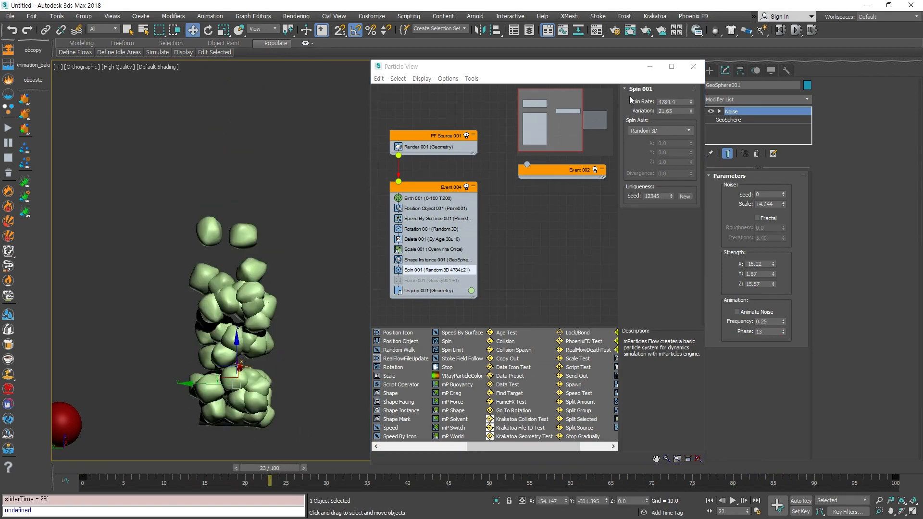
Step: Set the Spin operator's axis to Particle Space and scrub to frame 38 to check the rotation
{"action": "left_click", "coordinate": [658, 128]}
{"action": "left_click", "coordinate": [663, 145]}
{"action": "left_click", "coordinate": [668, 133]}
{"action": "left_click", "coordinate": [662, 151]}
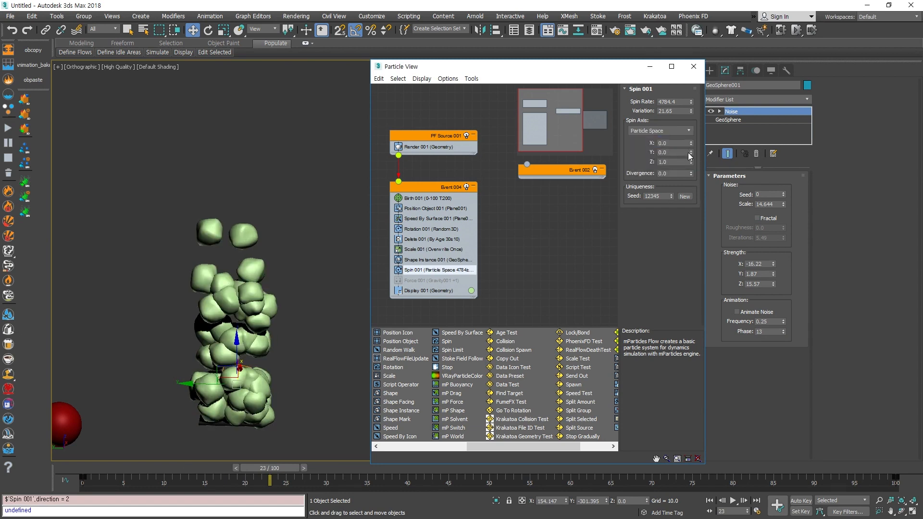
{"action": "left_click_drag", "start_coordinate": [160, 467], "coordinate": [398, 448]}
Step: Set the spin axis to Y 1 and Z 0 with a divergence of 180, checking the particles back to frame 10
{"action": "double_click", "coordinate": [675, 152]}
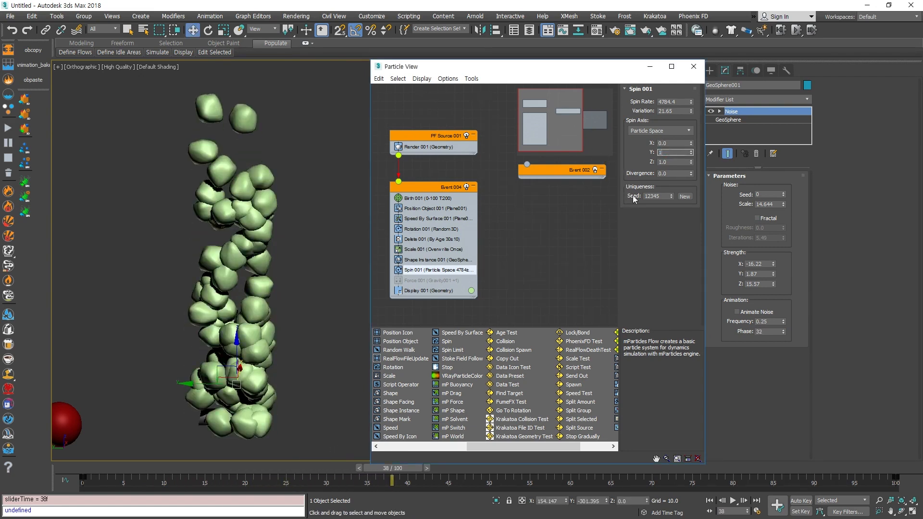
{"action": "double_click", "coordinate": [672, 161]}
{"action": "type", "text": "0"}
{"action": "key", "text": "Return"}
{"action": "left_click_drag", "start_coordinate": [151, 467], "coordinate": [277, 468]}
{"action": "key", "text": "w"}
{"action": "left_click_drag", "start_coordinate": [691, 174], "coordinate": [690, 144]}
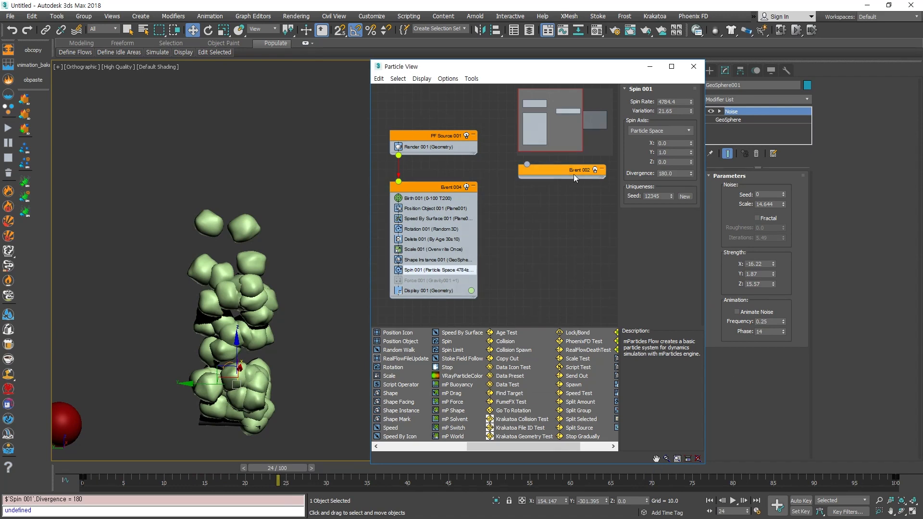
{"action": "left_click_drag", "start_coordinate": [273, 471], "coordinate": [168, 466]}
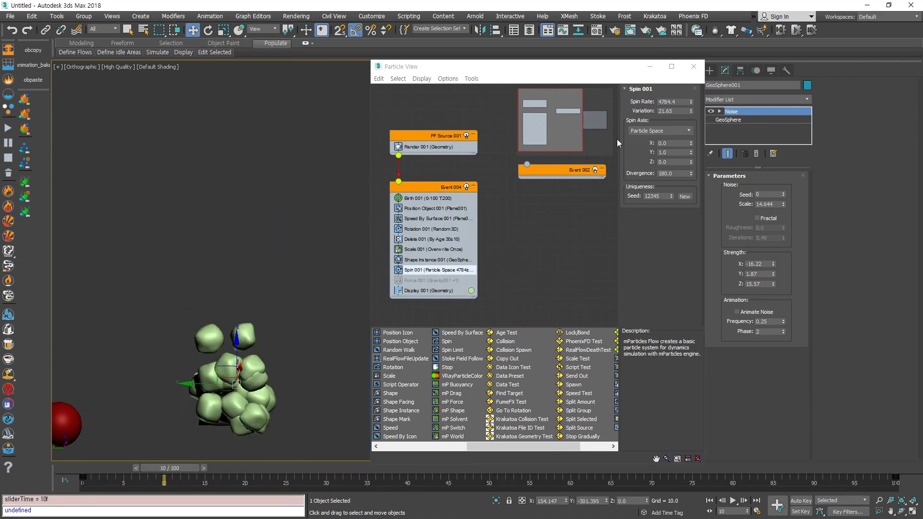
Step: Set the Spin operator's rate to 360 and its variation to 0
{"action": "double_click", "coordinate": [675, 102]}
{"action": "type", "text": "36"}
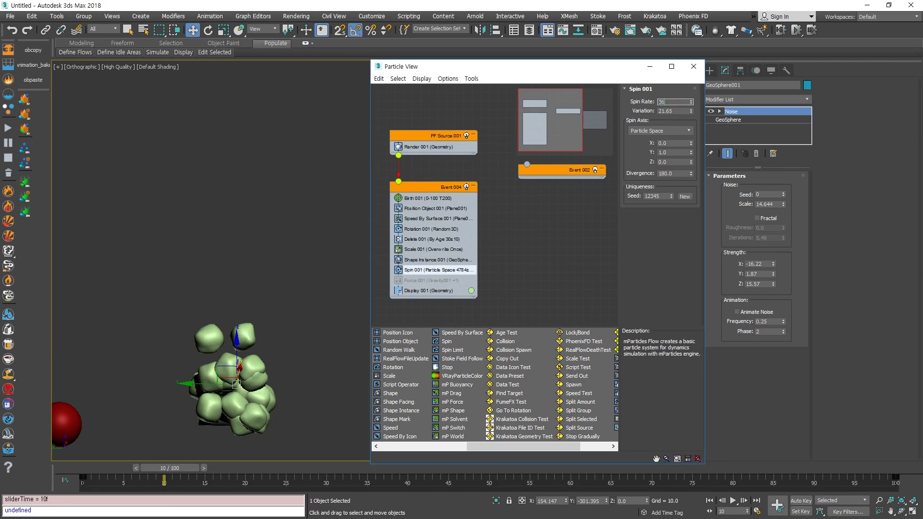
{"action": "type", "text": "0"}
{"action": "key", "text": "Return"}
{"action": "right_click", "coordinate": [690, 111]}
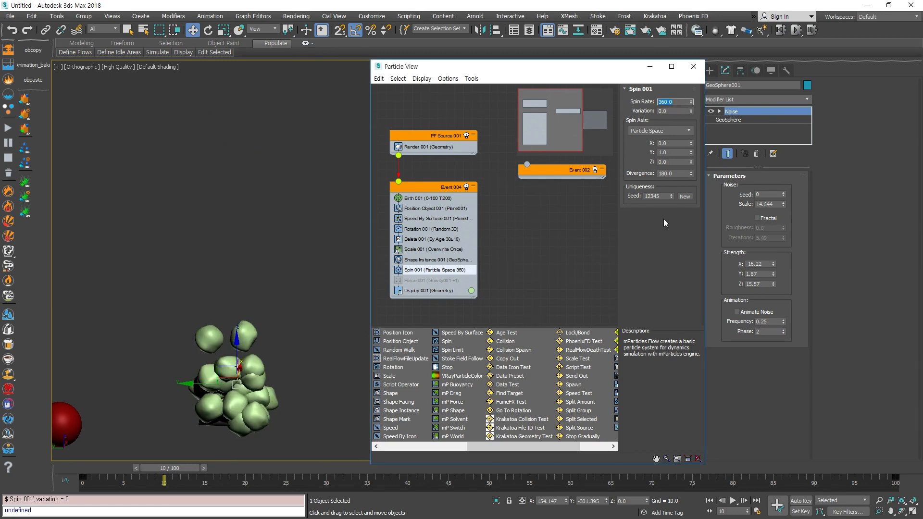
Step: Move the empty Event 002 out of the way and place Event 003 with the test operators beside Event 004
{"action": "left_click", "coordinate": [552, 290]}
{"action": "middle_click_drag", "start_coordinate": [580, 217], "coordinate": [480, 238]}
{"action": "scroll", "coordinate": [479, 239], "scroll_direction": "down", "scroll_amount": 2}
{"action": "left_click_drag", "start_coordinate": [473, 204], "coordinate": [455, 118]}
{"action": "left_click_drag", "start_coordinate": [543, 211], "coordinate": [464, 210]}
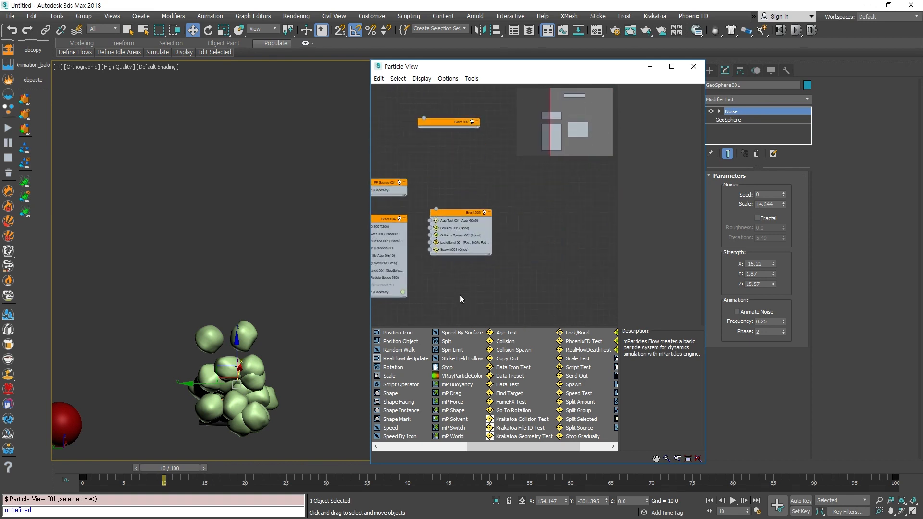
{"action": "middle_click_drag", "start_coordinate": [449, 316], "coordinate": [528, 287]}
{"action": "scroll", "coordinate": [528, 216], "scroll_direction": "up", "scroll_amount": 2}
{"action": "mouse_move", "coordinate": [537, 178]}
{"action": "left_mouse_down"}
{"action": "mouse_move", "coordinate": [529, 207]}
{"action": "mouse_move", "coordinate": [538, 183]}
{"action": "left_mouse_up"}
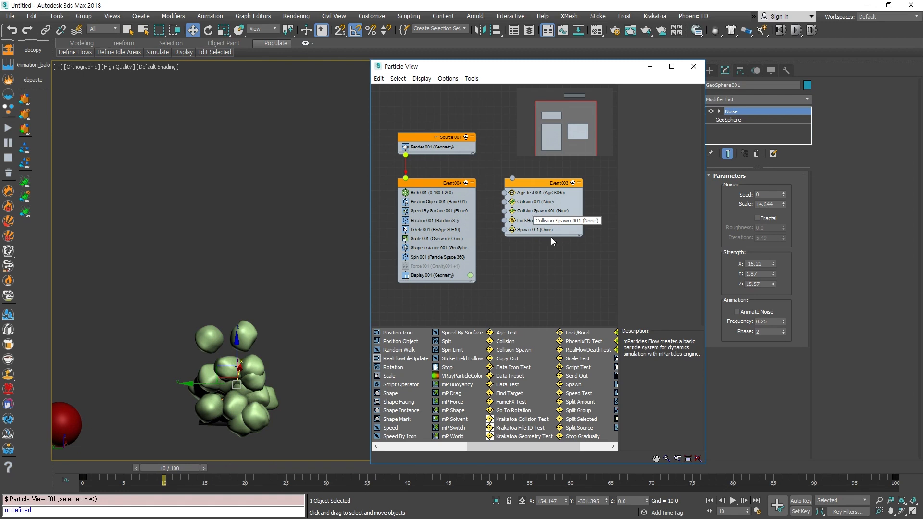
Step: Review the Age Test operator's settings in Event 003
{"action": "left_click", "coordinate": [538, 202]}
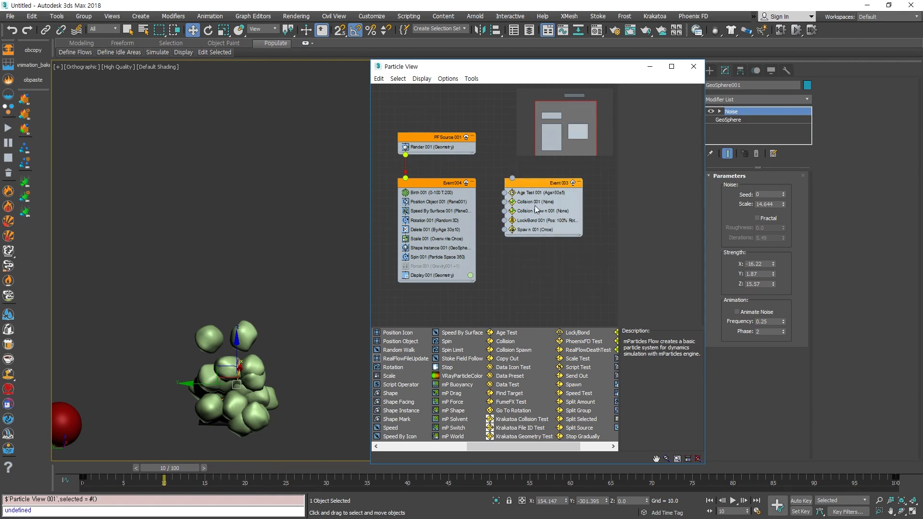
{"action": "left_click", "coordinate": [533, 193]}
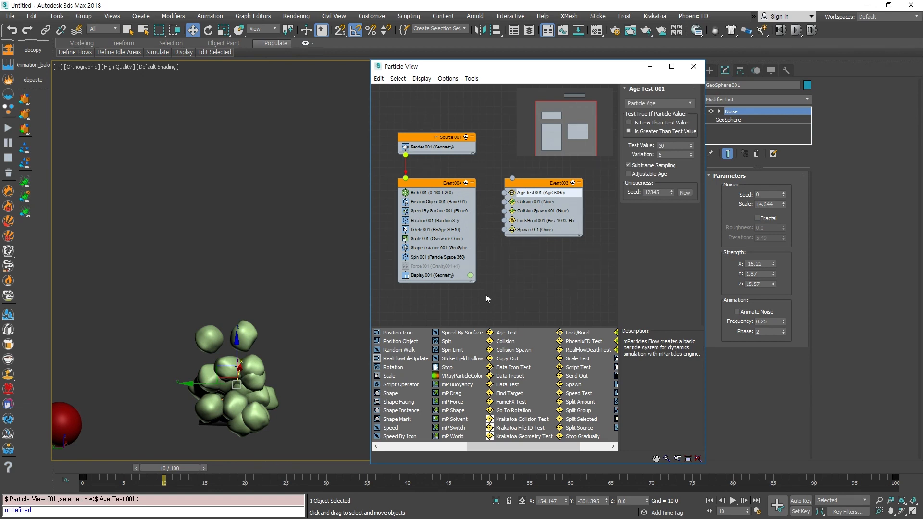
{"action": "left_click", "coordinate": [460, 313]}
Step: Move the Spin and Shape Instance operators out of Event 004 into a new separate event below it
{"action": "scroll", "coordinate": [432, 279], "scroll_direction": "up", "scroll_amount": 1}
{"action": "middle_click_drag", "start_coordinate": [432, 279], "coordinate": [486, 223]}
{"action": "scroll", "coordinate": [512, 251], "scroll_direction": "down", "scroll_amount": 1}
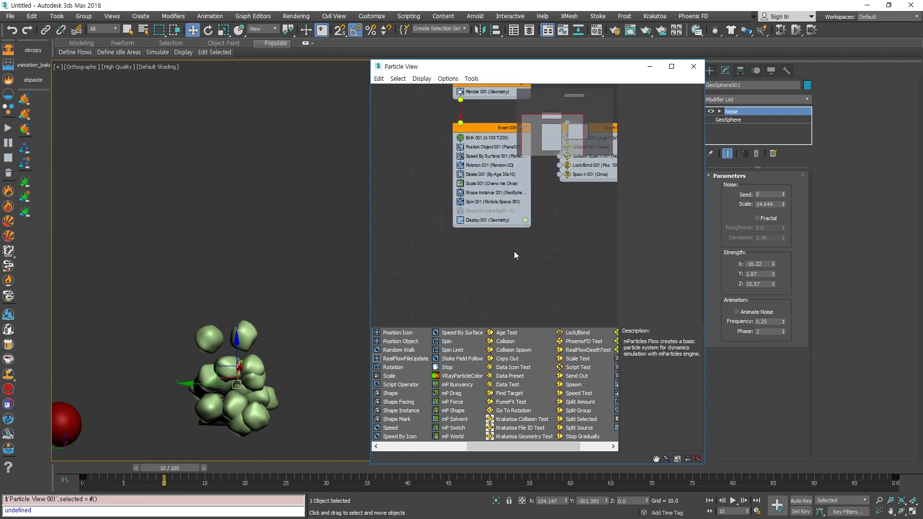
{"action": "left_click_drag", "start_coordinate": [491, 202], "coordinate": [495, 301]}
{"action": "left_click_drag", "start_coordinate": [483, 195], "coordinate": [500, 317]}
{"action": "middle_click_drag", "start_coordinate": [521, 247], "coordinate": [496, 225]}
Step: Set Event 004's Display type to Ticks and move the new Spin and Shape Instance event closer beneath Event 004
{"action": "left_click", "coordinate": [478, 180]}
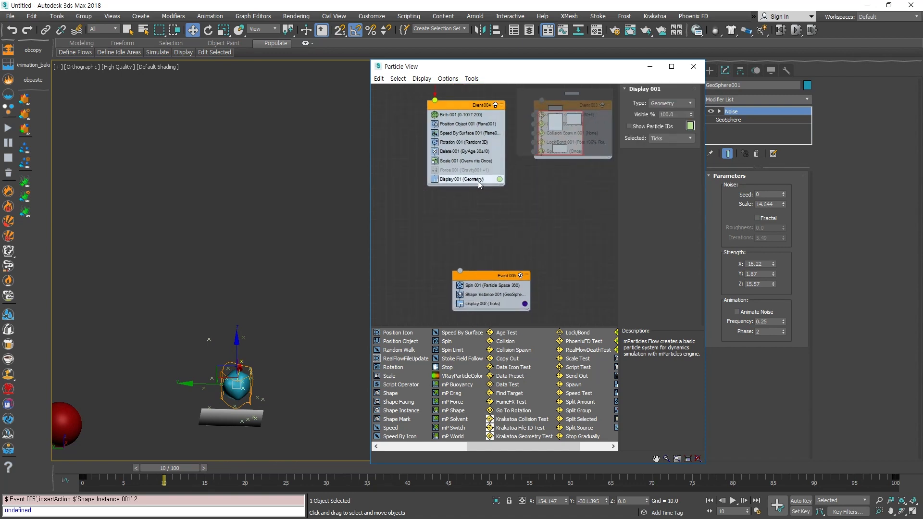
{"action": "left_click", "coordinate": [669, 104]}
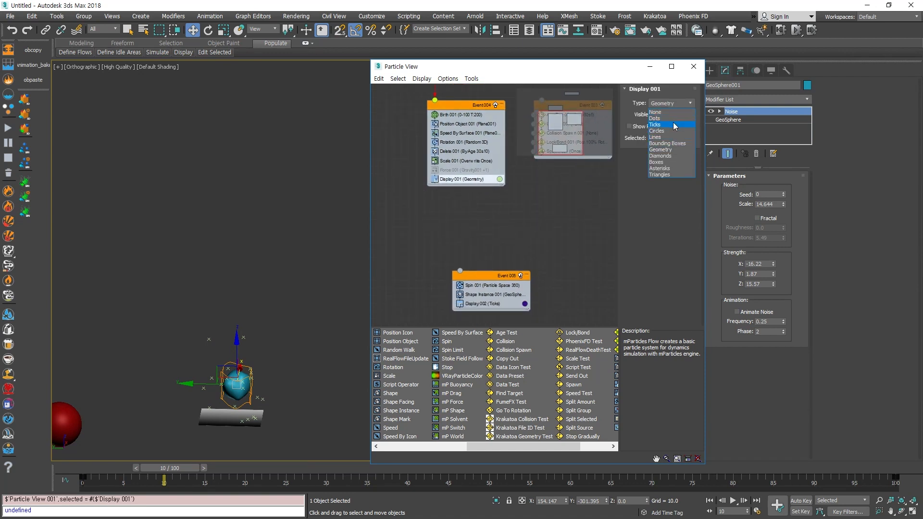
{"action": "left_click", "coordinate": [673, 122]}
{"action": "left_click_drag", "start_coordinate": [487, 274], "coordinate": [454, 225]}
{"action": "middle_click_drag", "start_coordinate": [522, 210], "coordinate": [514, 269]}
{"action": "scroll", "coordinate": [503, 246], "scroll_direction": "up", "scroll_amount": 2}
{"action": "scroll", "coordinate": [503, 246], "scroll_direction": "down", "scroll_amount": 1}
Step: Move the deformed geosphere away from the emitter plane and scrub to frame 33 to check the tick particles
{"action": "left_click_drag", "start_coordinate": [158, 468], "coordinate": [105, 467]}
{"action": "left_click", "coordinate": [243, 387]}
{"action": "middle_click_drag", "start_coordinate": [288, 402], "coordinate": [281, 454], "text": "alt"}
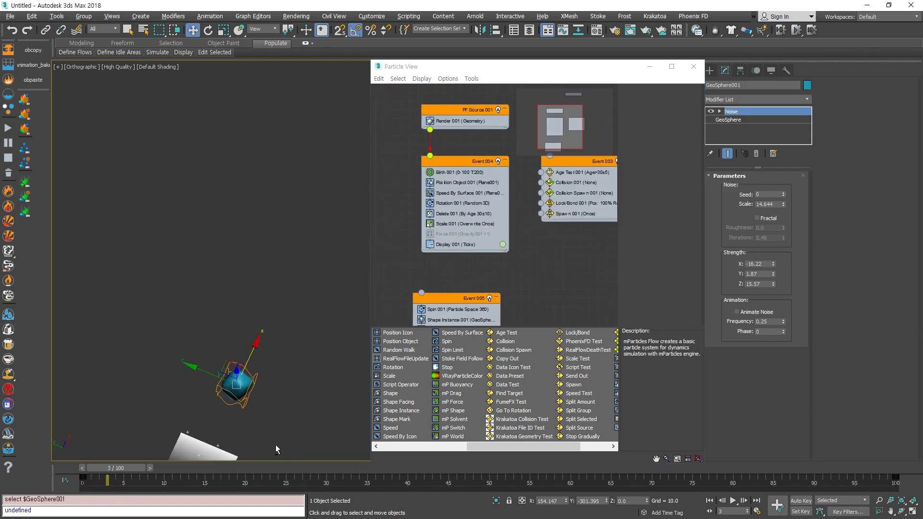
{"action": "left_click_drag", "start_coordinate": [222, 366], "coordinate": [59, 311]}
{"action": "middle_click_drag", "start_coordinate": [206, 418], "coordinate": [216, 365]}
{"action": "middle_click_drag", "start_coordinate": [216, 365], "coordinate": [225, 331], "text": "alt"}
{"action": "middle_click_drag", "start_coordinate": [232, 344], "coordinate": [222, 421]}
{"action": "left_click_drag", "start_coordinate": [103, 477], "coordinate": [341, 465]}
{"action": "key", "text": "w"}
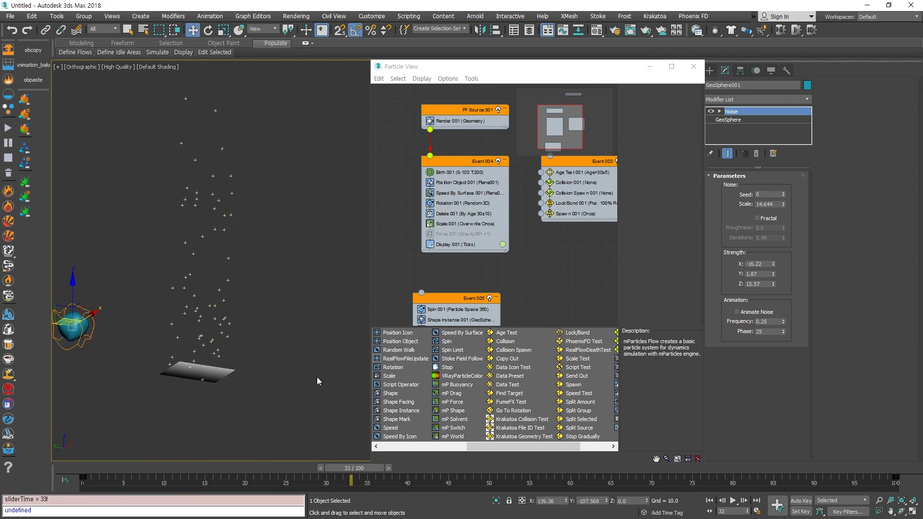
Step: Examine the event layout and the tick particles above the plane with the geosphere deselected
{"action": "left_click", "coordinate": [509, 282]}
{"action": "scroll", "coordinate": [492, 232], "scroll_direction": "down", "scroll_amount": 1}
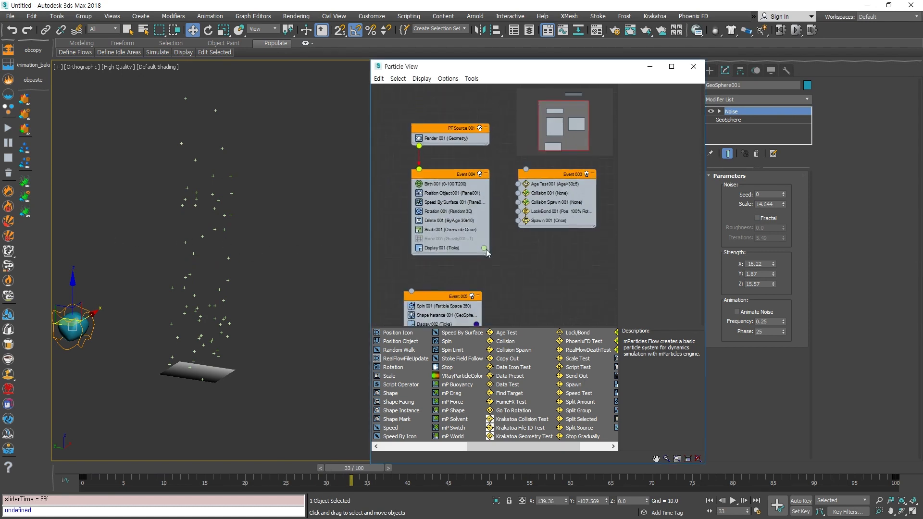
{"action": "middle_click_drag", "start_coordinate": [243, 382], "coordinate": [249, 384]}
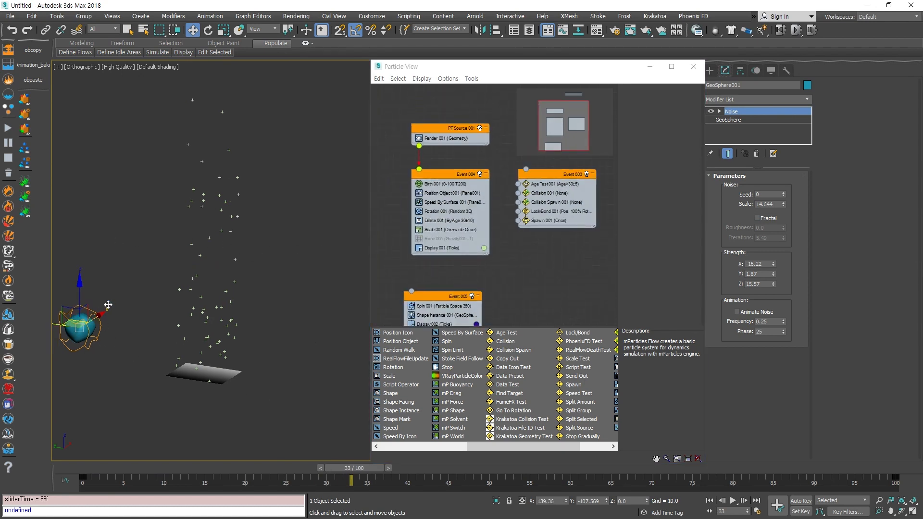
{"action": "scroll", "coordinate": [81, 319], "scroll_direction": "up", "scroll_amount": 2}
{"action": "middle_click_drag", "start_coordinate": [120, 370], "coordinate": [162, 390]}
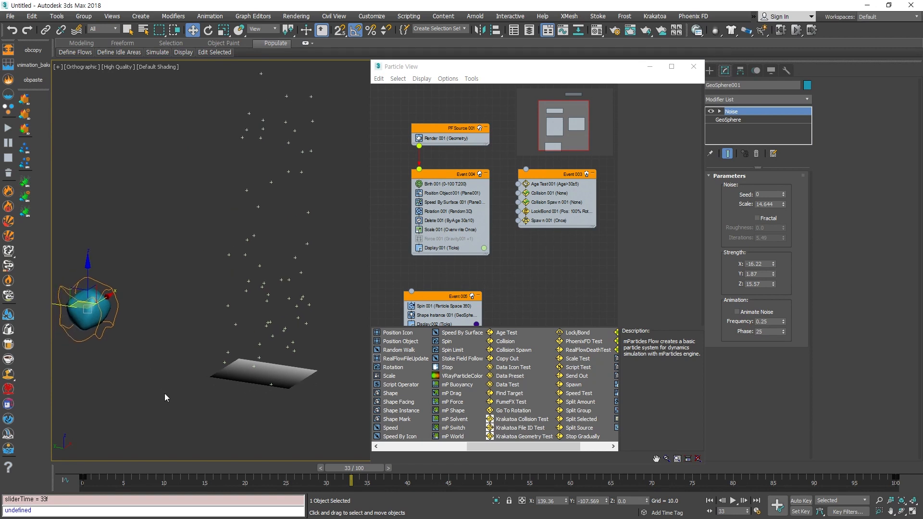
{"action": "left_click", "coordinate": [172, 388]}
{"action": "scroll", "coordinate": [163, 385], "scroll_direction": "down", "scroll_amount": 2}
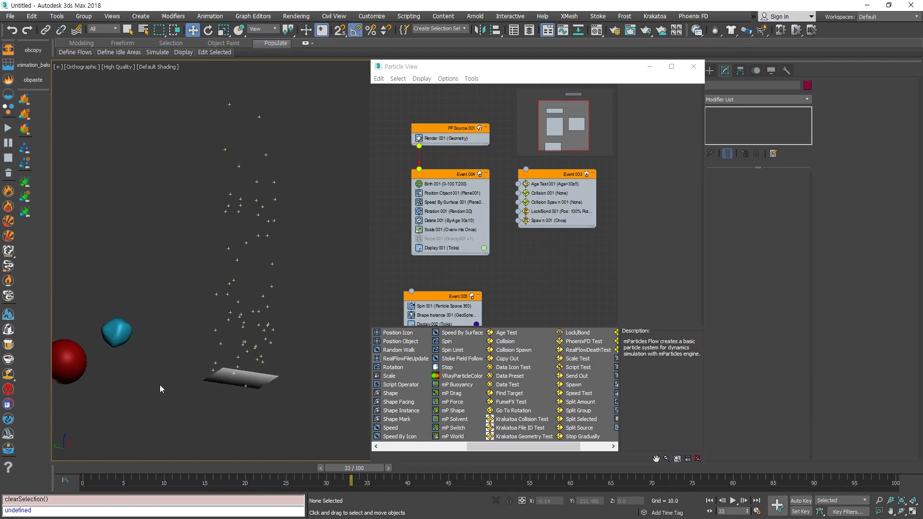
{"action": "scroll", "coordinate": [521, 231], "scroll_direction": "down", "scroll_amount": 3}
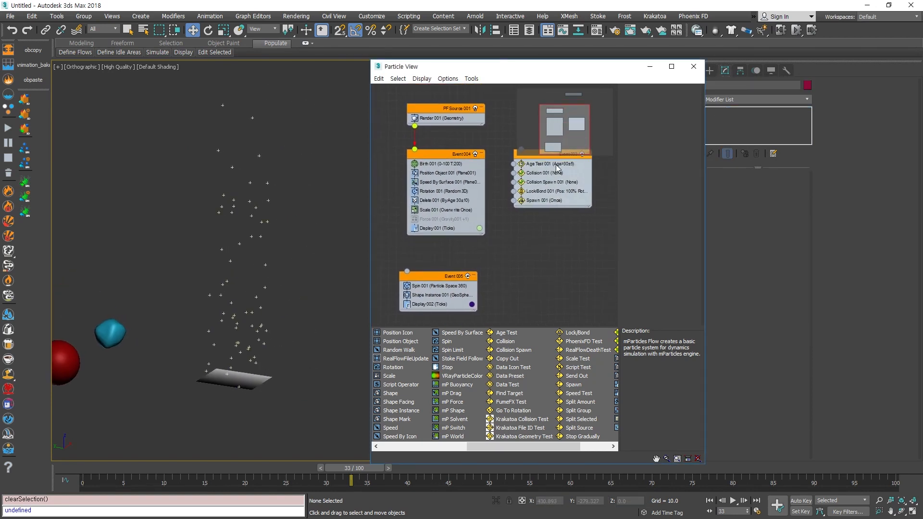
Step: Move the Age Test from Event 003 into Event 004 just above Display, and shift Event 005 slightly lower
{"action": "left_click_drag", "start_coordinate": [554, 166], "coordinate": [457, 239]}
{"action": "middle_click_drag", "start_coordinate": [513, 260], "coordinate": [526, 239]}
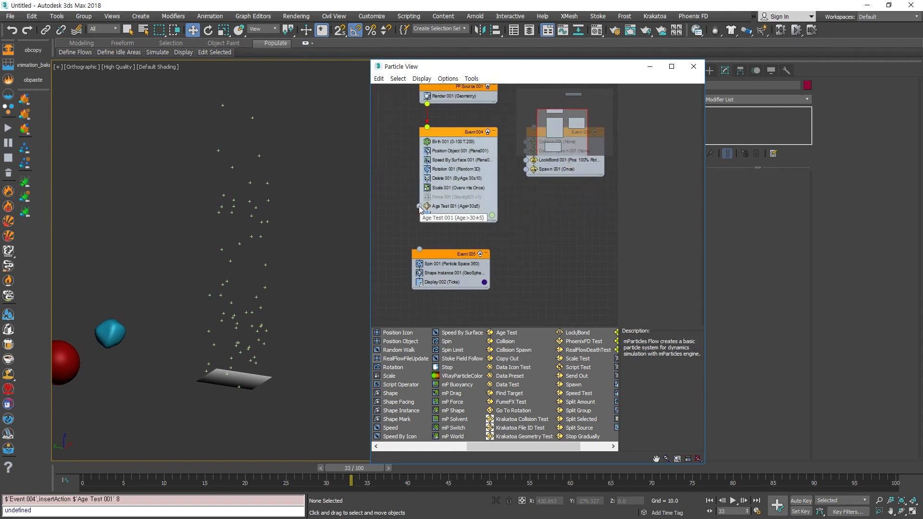
{"action": "left_click_drag", "start_coordinate": [440, 255], "coordinate": [441, 263]}
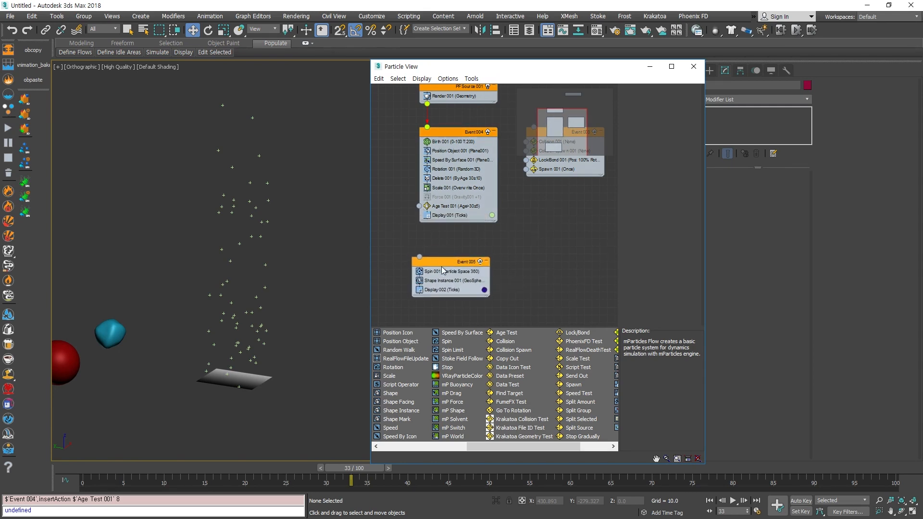
Step: Review the Age Test's test value and variation, and wire its output to the input of Event 005
{"action": "left_click", "coordinate": [462, 206]}
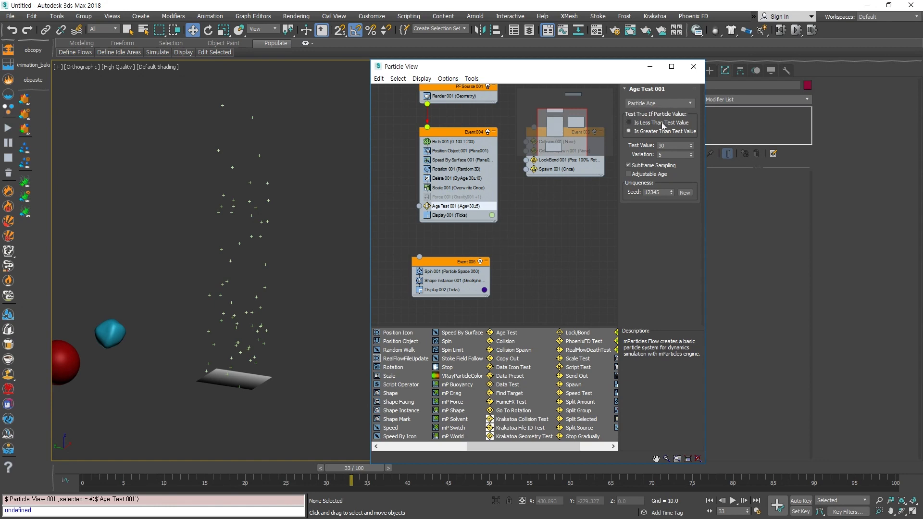
{"action": "double_click", "coordinate": [669, 145]}
{"action": "double_click", "coordinate": [669, 155]}
{"action": "scroll", "coordinate": [490, 245], "scroll_direction": "down", "scroll_amount": 1}
{"action": "left_click_drag", "start_coordinate": [456, 263], "coordinate": [459, 267]}
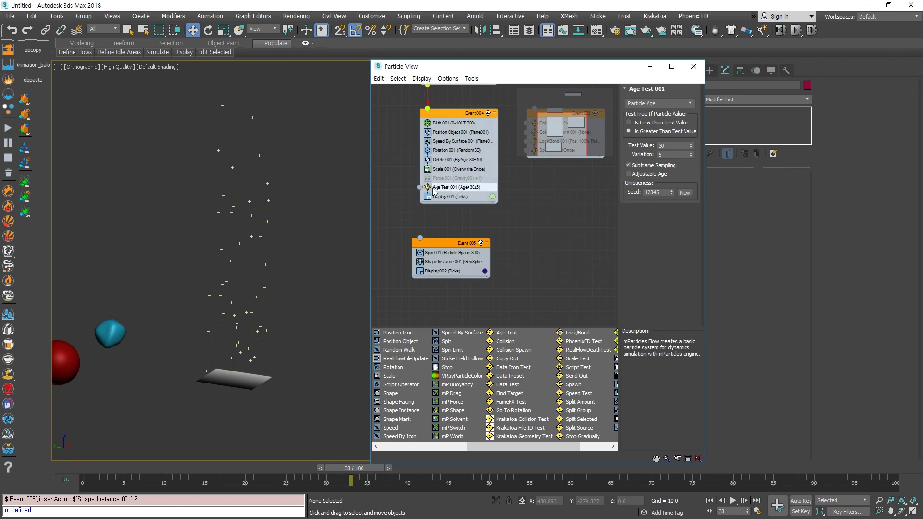
{"action": "left_click_drag", "start_coordinate": [419, 187], "coordinate": [420, 239]}
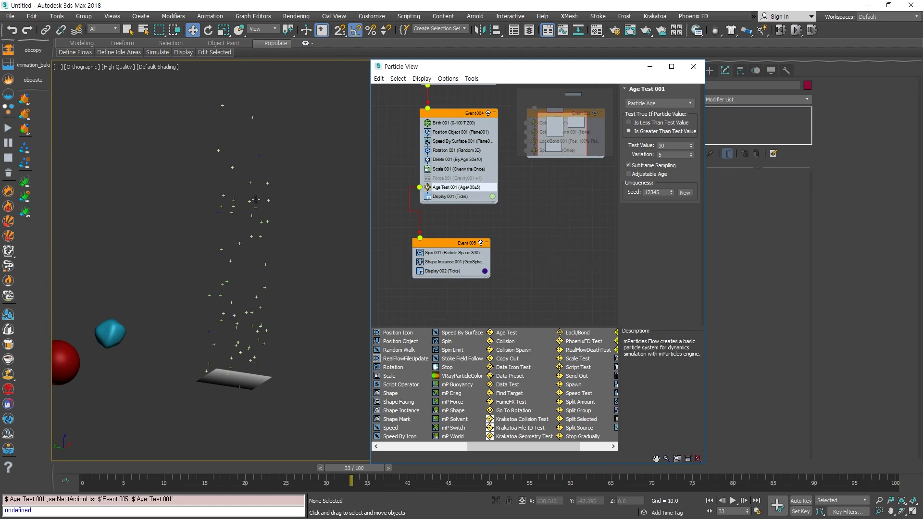
Step: Set Event 005's Display type to Geometry and check the instanced geosphere particles above the emitter plane
{"action": "left_click", "coordinate": [442, 270]}
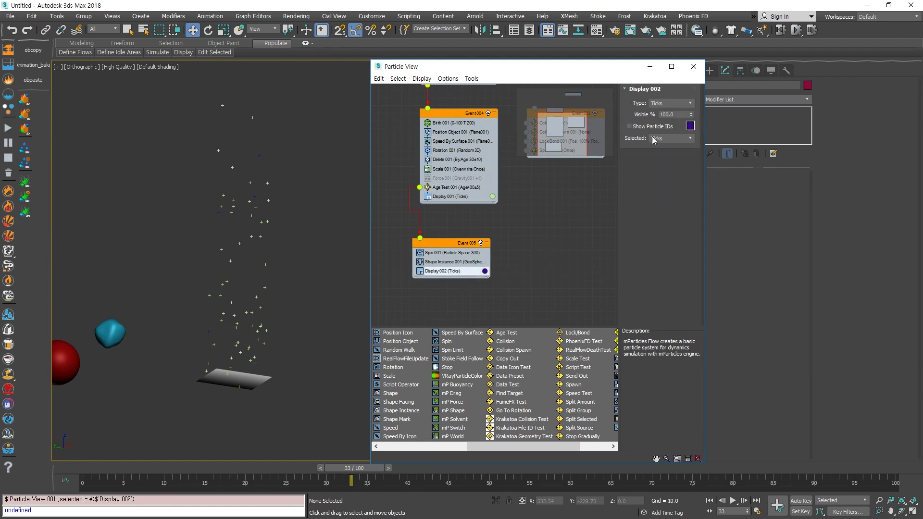
{"action": "left_click", "coordinate": [677, 104]}
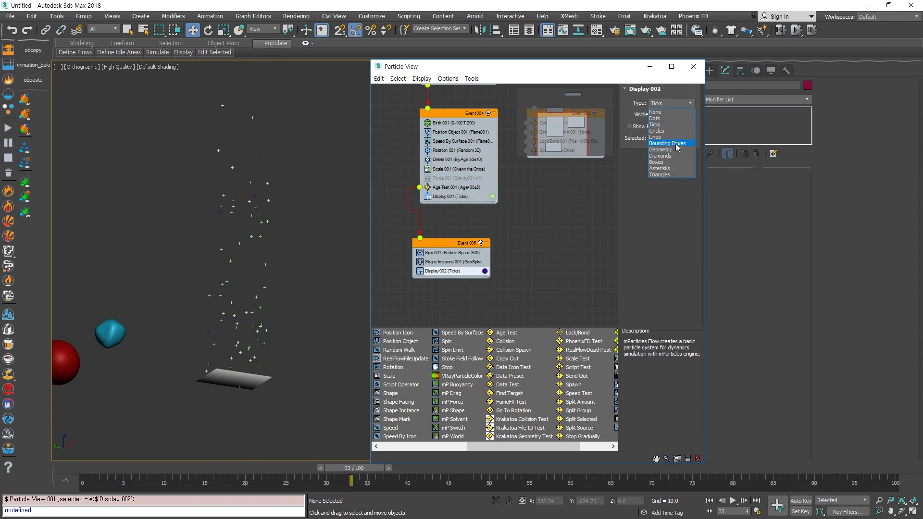
{"action": "left_click", "coordinate": [678, 151]}
{"action": "middle_click_drag", "start_coordinate": [341, 316], "coordinate": [295, 339]}
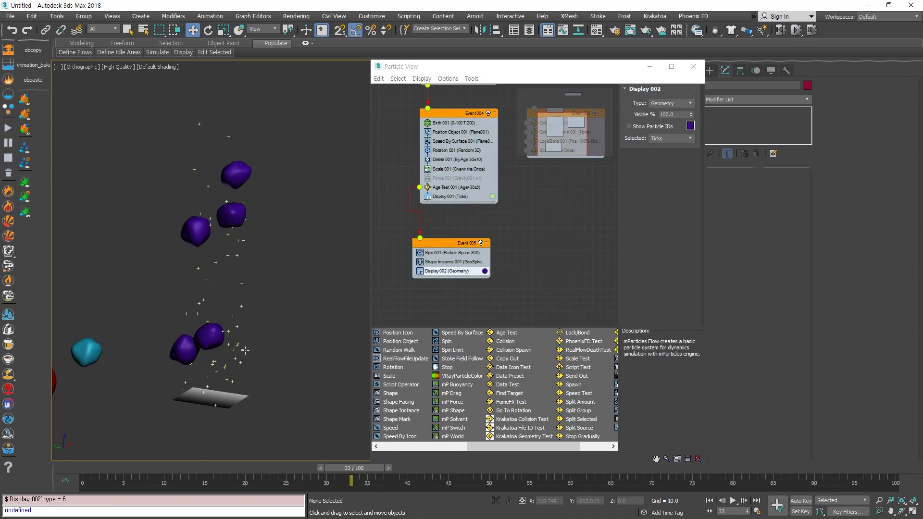
{"action": "middle_click_drag", "start_coordinate": [236, 360], "coordinate": [193, 358], "text": "alt"}
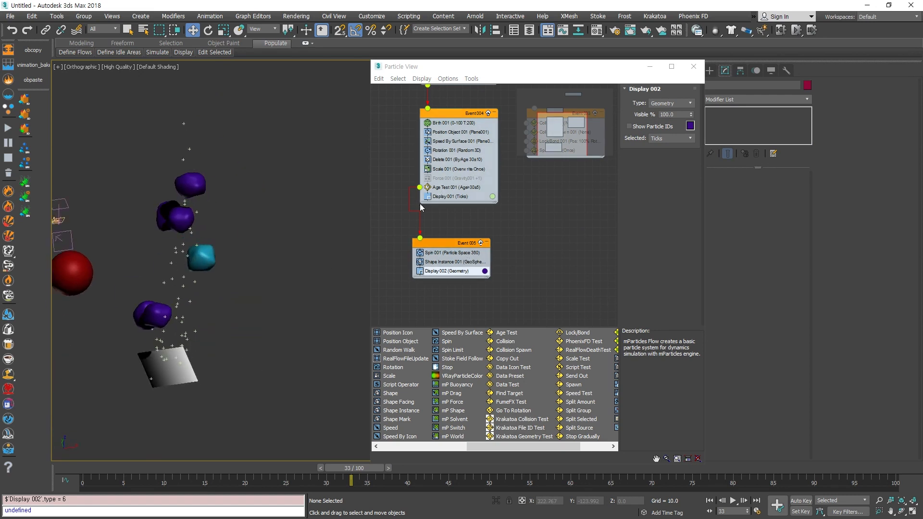
{"action": "middle_click_drag", "start_coordinate": [265, 367], "coordinate": [252, 385], "text": "alt"}
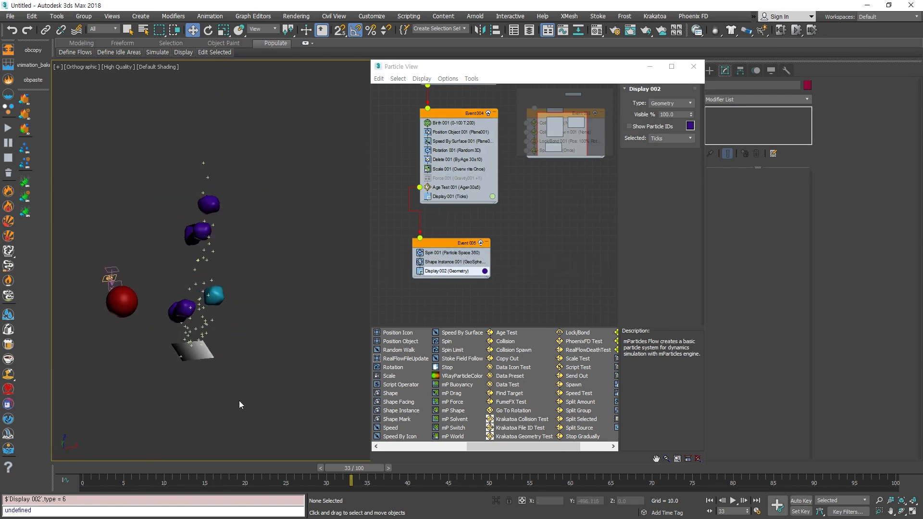
Step: Scrub the animation to frame 100 and examine where the tick particles turn into geosphere instances above the plane
{"action": "left_click_drag", "start_coordinate": [124, 468], "coordinate": [900, 451]}
{"action": "key", "text": "w"}
{"action": "key", "text": "w"}
{"action": "middle_click_drag", "start_coordinate": [282, 376], "coordinate": [310, 346], "text": "alt"}
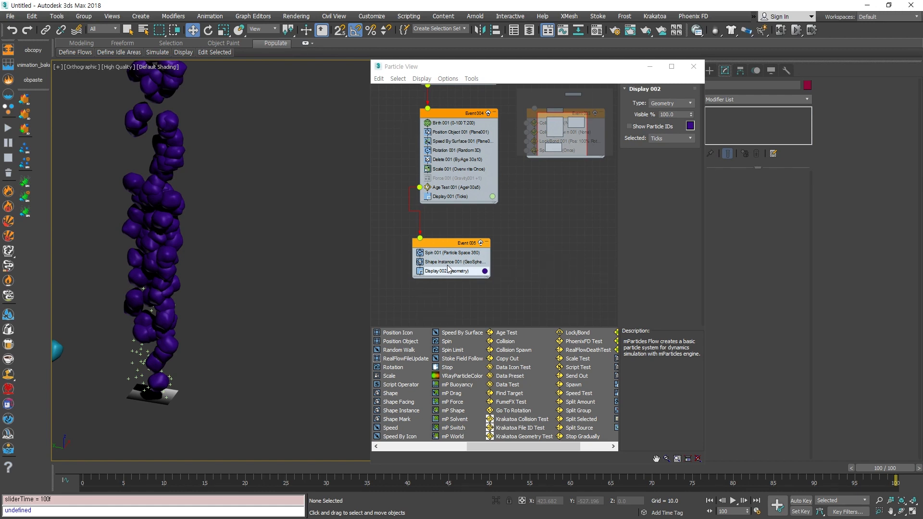
{"action": "middle_click_drag", "start_coordinate": [268, 314], "coordinate": [240, 295]}
{"action": "scroll", "coordinate": [297, 307], "scroll_direction": "down", "scroll_amount": 3}
{"action": "scroll", "coordinate": [240, 295], "scroll_direction": "down", "scroll_amount": 2}
{"action": "left_click", "coordinate": [517, 291]}
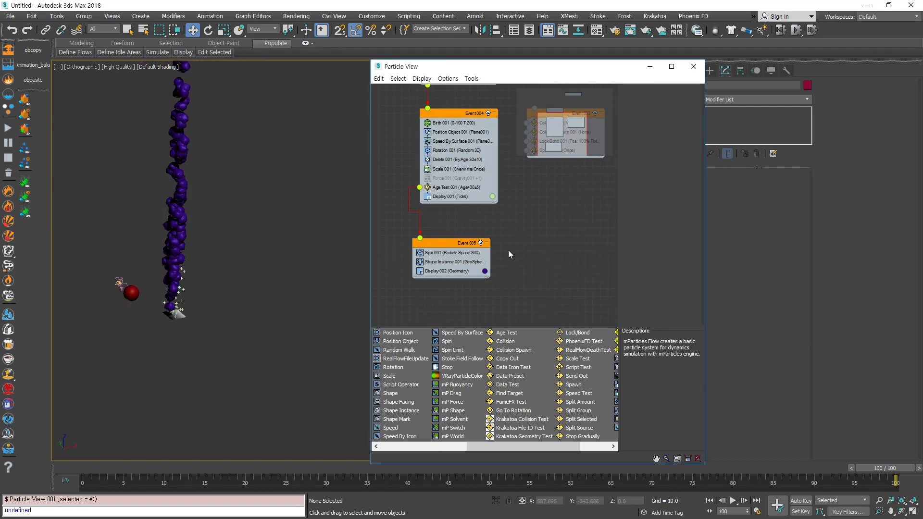
Step: Move the Force operator from Event 004 into Event 005 above Display and turn it on
{"action": "left_click_drag", "start_coordinate": [449, 179], "coordinate": [452, 267]}
{"action": "left_click", "coordinate": [445, 271]}
{"action": "left_click", "coordinate": [419, 271]}
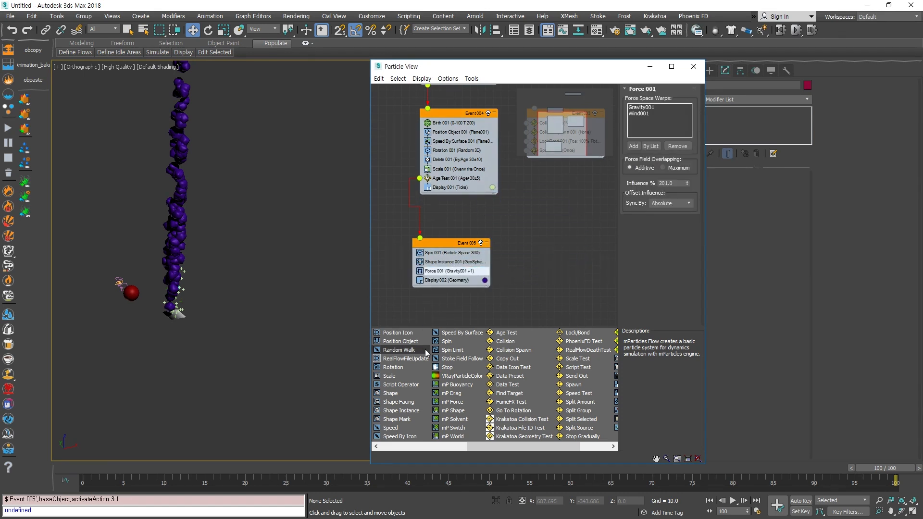
Step: Scrub to frame 100 to examine how gravity and wind affect the geosphere particles, and return to frame 0
{"action": "left_click_drag", "start_coordinate": [252, 465], "coordinate": [895, 478]}
{"action": "key", "text": "w"}
{"action": "middle_click_drag", "start_coordinate": [258, 400], "coordinate": [313, 390], "text": "alt"}
{"action": "scroll", "coordinate": [218, 394], "scroll_direction": "down", "scroll_amount": 5}
{"action": "middle_click_drag", "start_coordinate": [217, 393], "coordinate": [233, 313], "text": "alt"}
{"action": "scroll", "coordinate": [234, 317], "scroll_direction": "up", "scroll_amount": 6}
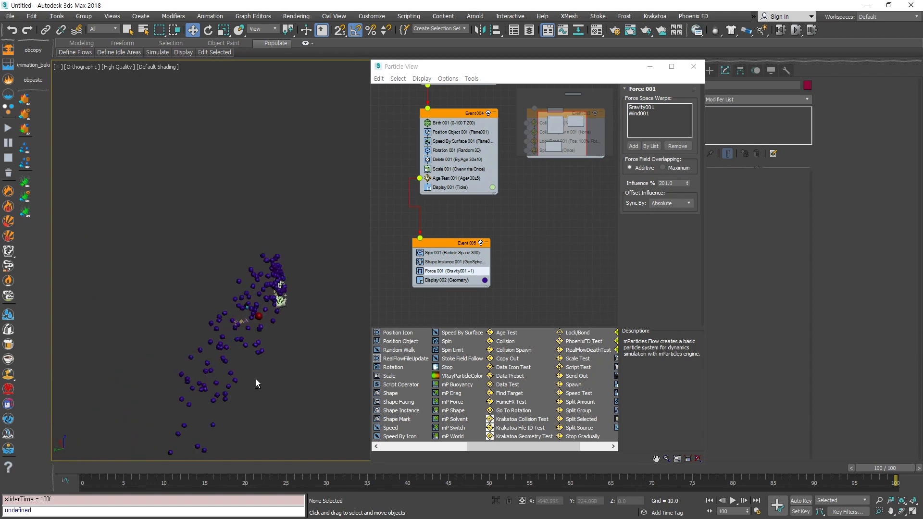
{"action": "left_click_drag", "start_coordinate": [308, 467], "coordinate": [25, 441]}
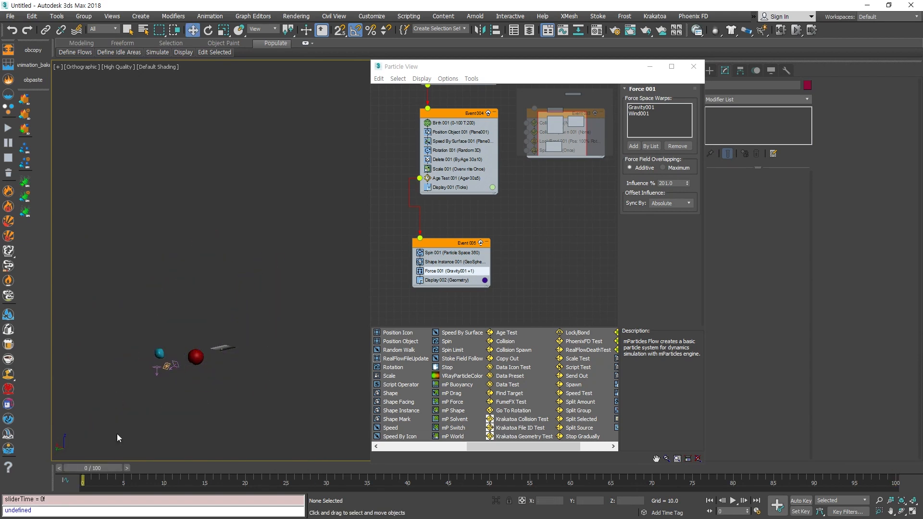
Step: Reduce the Particle View window's height and set the Age Test in Event 004 to Absolute Age
{"action": "left_click_drag", "start_coordinate": [411, 464], "coordinate": [412, 445]}
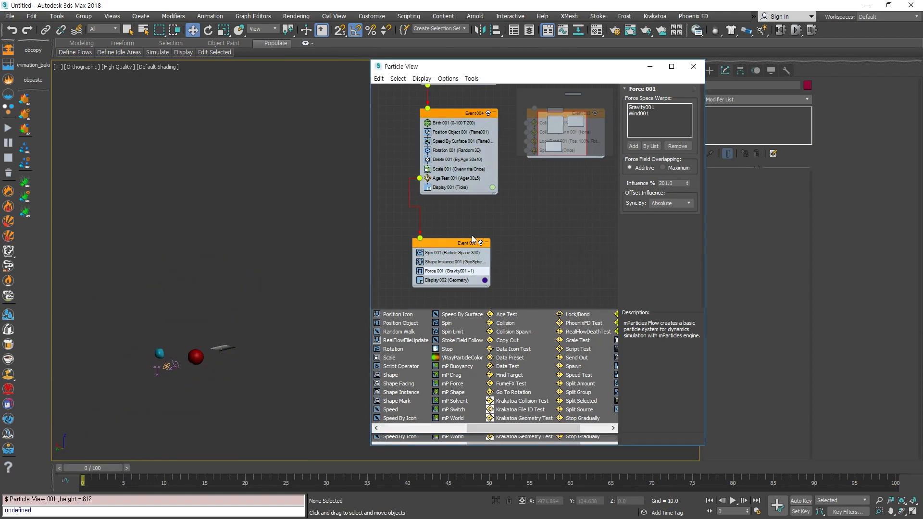
{"action": "left_click", "coordinate": [459, 178]}
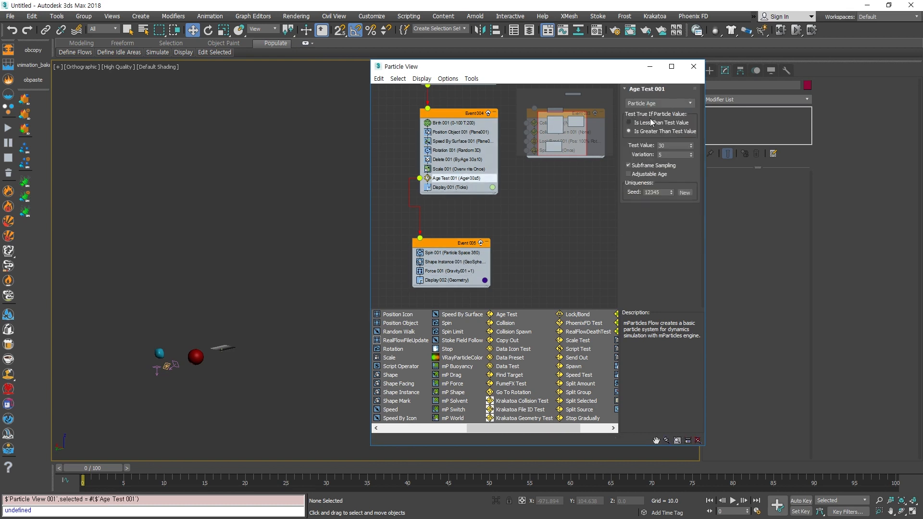
{"action": "left_click", "coordinate": [685, 103]}
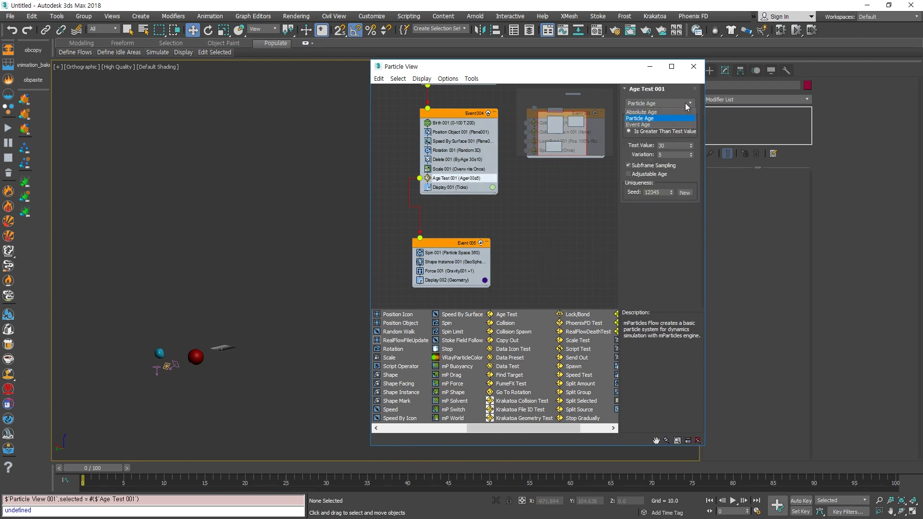
{"action": "left_click", "coordinate": [644, 112]}
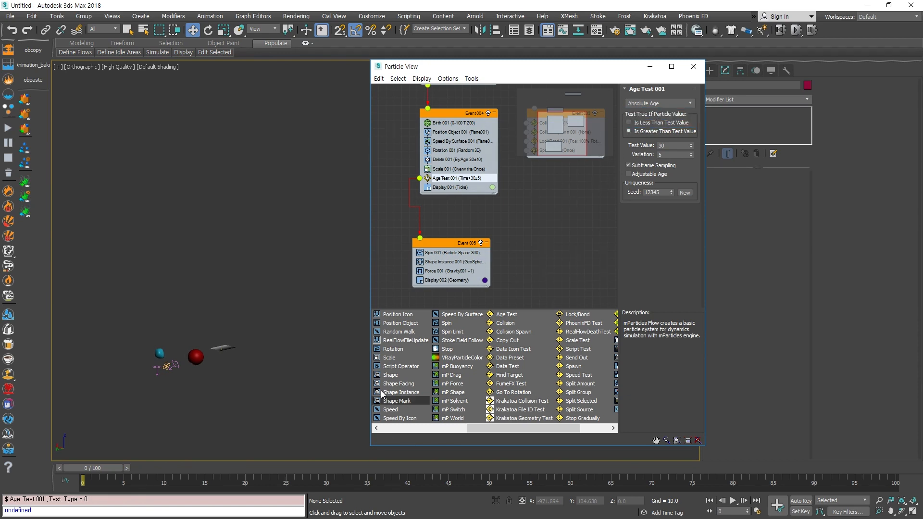
Step: Scrub between frames 0 and 100 to examine how the Absolute Age test switches the particles, ending at frame 0
{"action": "left_click_drag", "start_coordinate": [83, 473], "coordinate": [895, 480]}
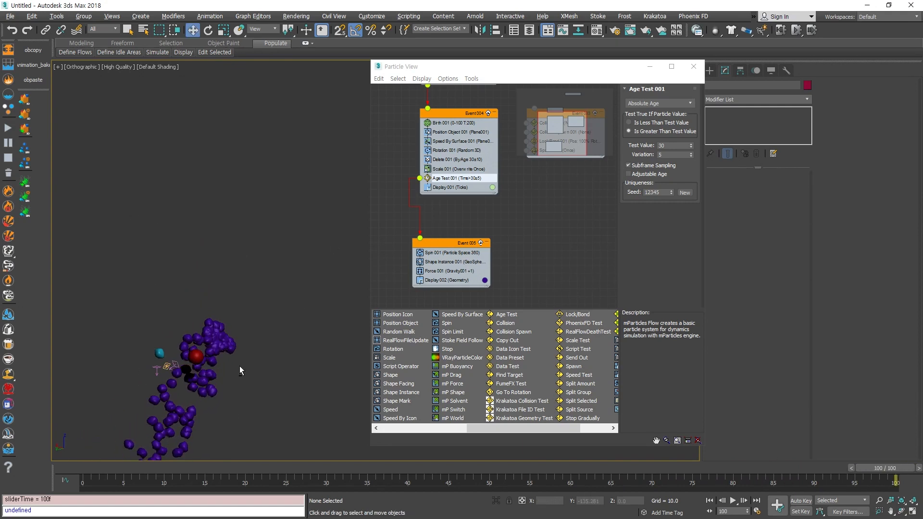
{"action": "middle_click_drag", "start_coordinate": [238, 379], "coordinate": [220, 360], "text": "alt"}
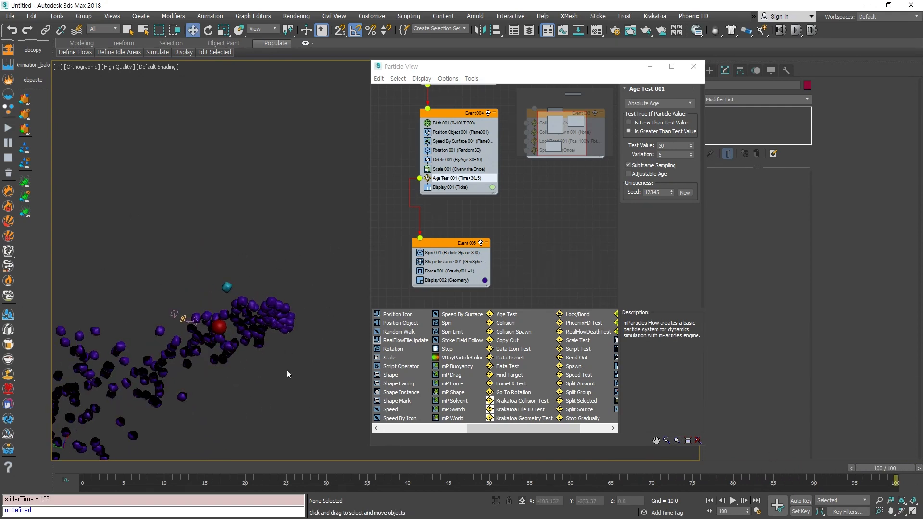
{"action": "left_click_drag", "start_coordinate": [321, 477], "coordinate": [85, 456]}
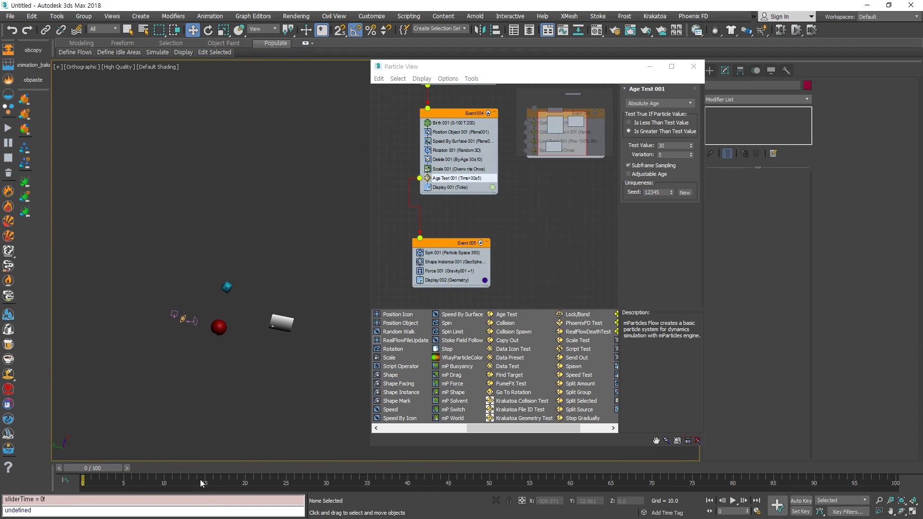
{"action": "left_click_drag", "start_coordinate": [84, 471], "coordinate": [894, 465]}
{"action": "middle_click_drag", "start_coordinate": [253, 391], "coordinate": [260, 356], "text": "alt"}
{"action": "key", "text": "Home"}
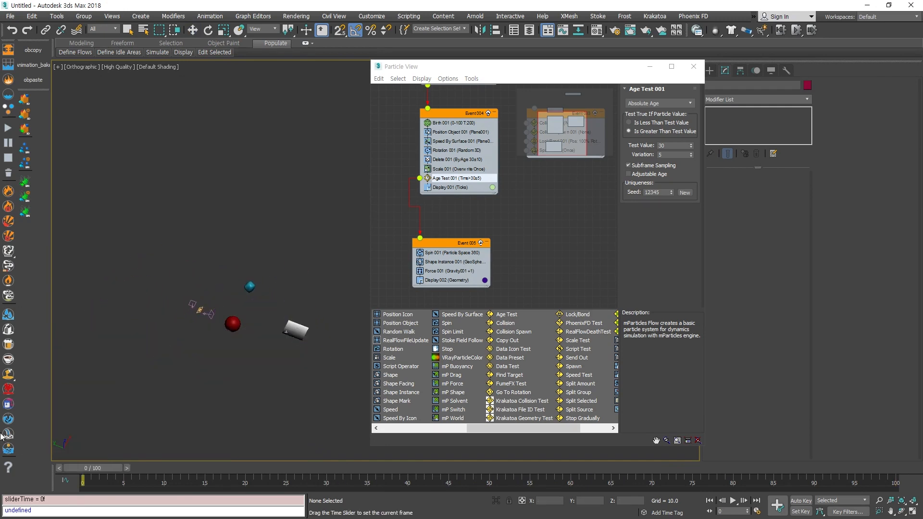
Step: Set the Age Test condition to Is Less Than Test Value and scrub to frame 68 to check the particles
{"action": "left_click", "coordinate": [662, 103]}
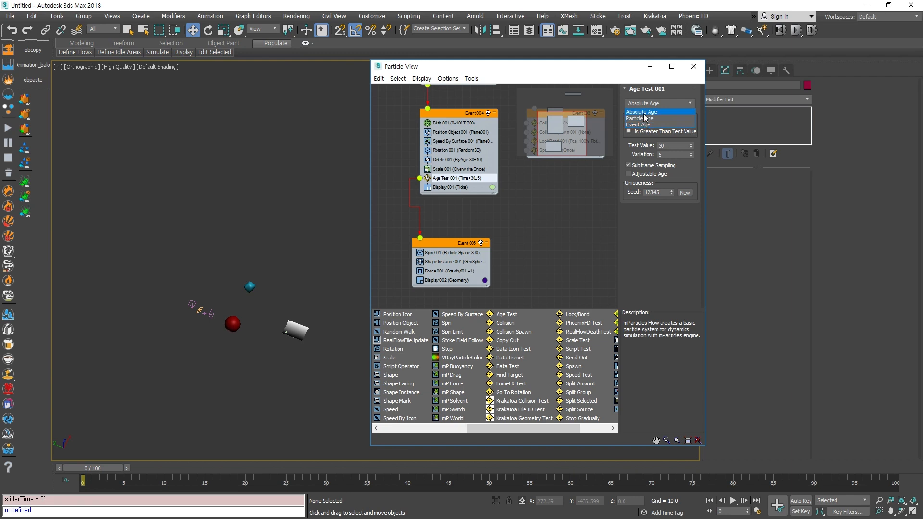
{"action": "left_click", "coordinate": [645, 243]}
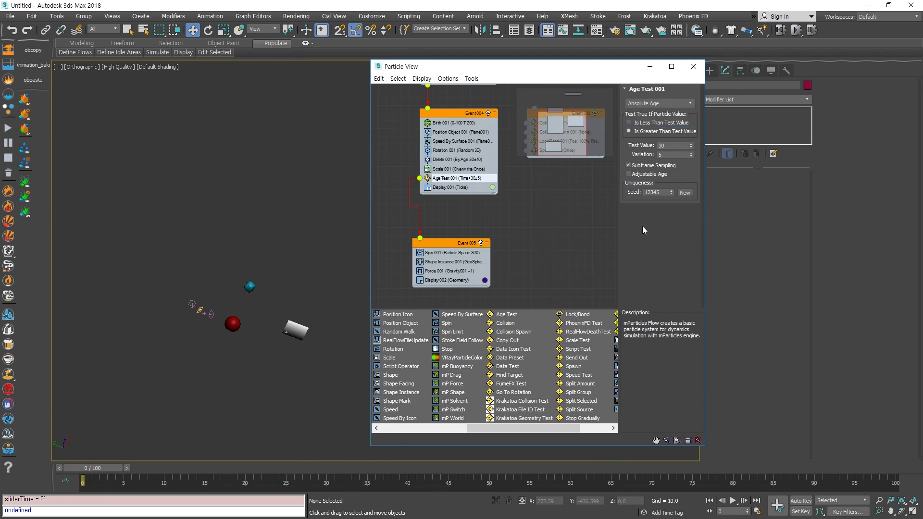
{"action": "left_click", "coordinate": [647, 123]}
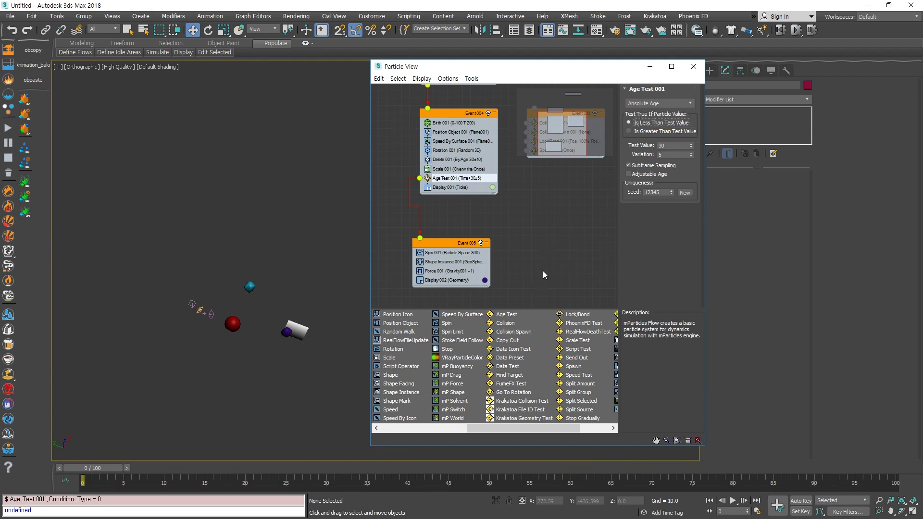
{"action": "left_click_drag", "start_coordinate": [92, 470], "coordinate": [630, 456]}
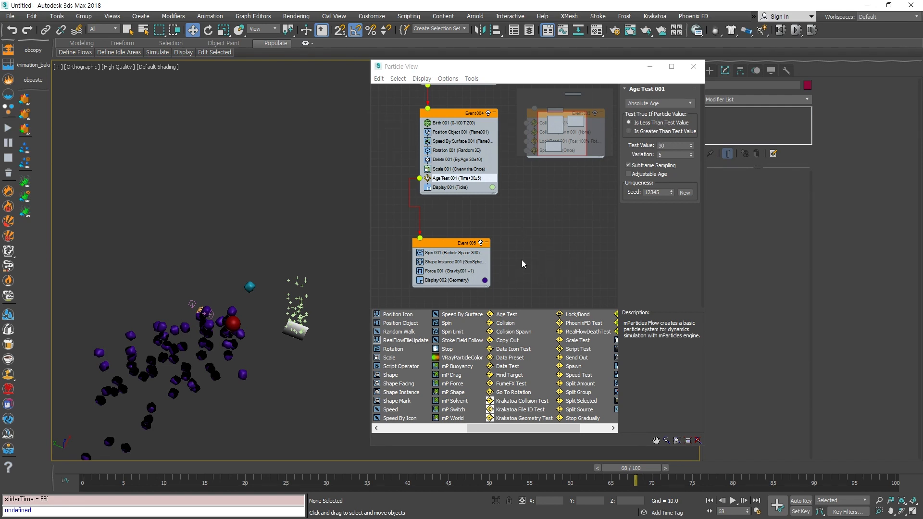
Step: Delete the Age Test from Event 004 and return the animation to frame 0
{"action": "left_click", "coordinate": [528, 205]}
{"action": "left_click", "coordinate": [448, 179]}
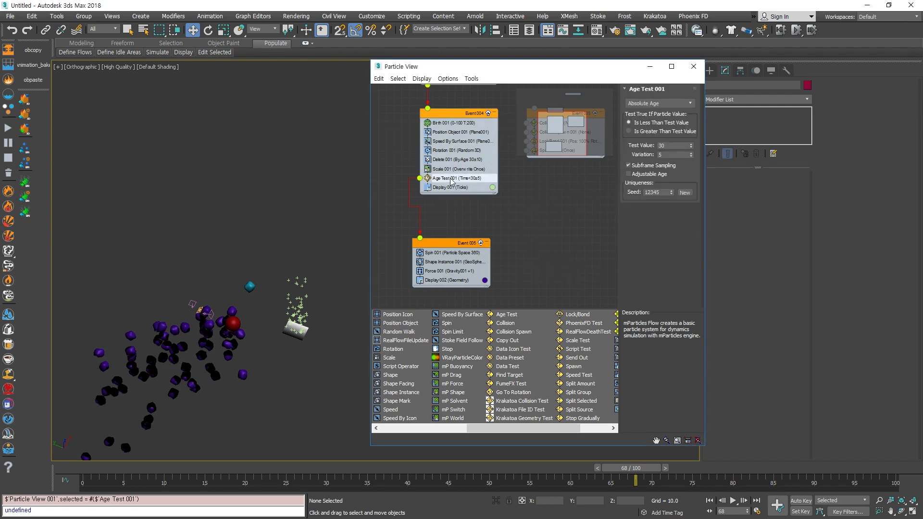
{"action": "key", "text": "Delete"}
{"action": "left_click", "coordinate": [83, 467]}
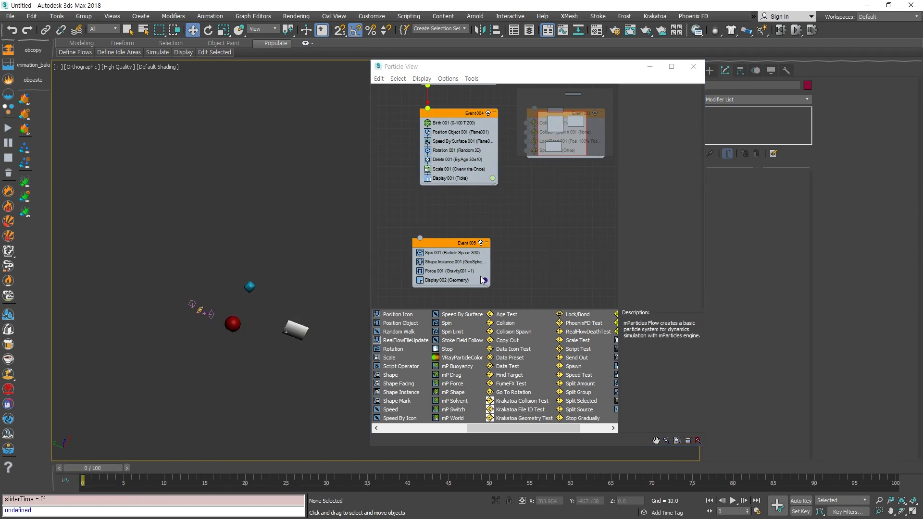
Step: Move Event 003 lower beside Event 004 and delete its Lock/Bond test
{"action": "scroll", "coordinate": [555, 227], "scroll_direction": "down", "scroll_amount": 2}
{"action": "middle_click_drag", "start_coordinate": [556, 227], "coordinate": [521, 256]}
{"action": "scroll", "coordinate": [419, 189], "scroll_direction": "up", "scroll_amount": 2}
{"action": "scroll", "coordinate": [418, 197], "scroll_direction": "down", "scroll_amount": 1}
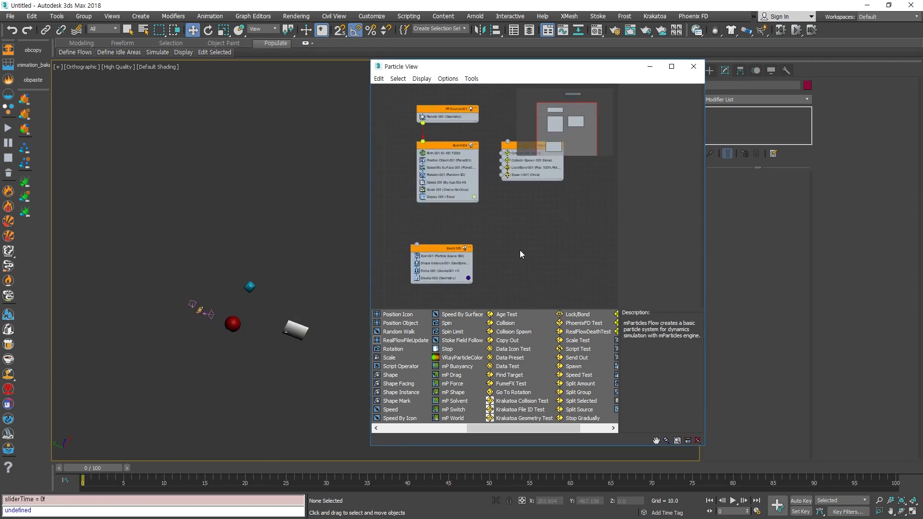
{"action": "scroll", "coordinate": [500, 199], "scroll_direction": "up", "scroll_amount": 2}
{"action": "left_click_drag", "start_coordinate": [512, 143], "coordinate": [534, 183]}
{"action": "scroll", "coordinate": [509, 189], "scroll_direction": "up", "scroll_amount": 1}
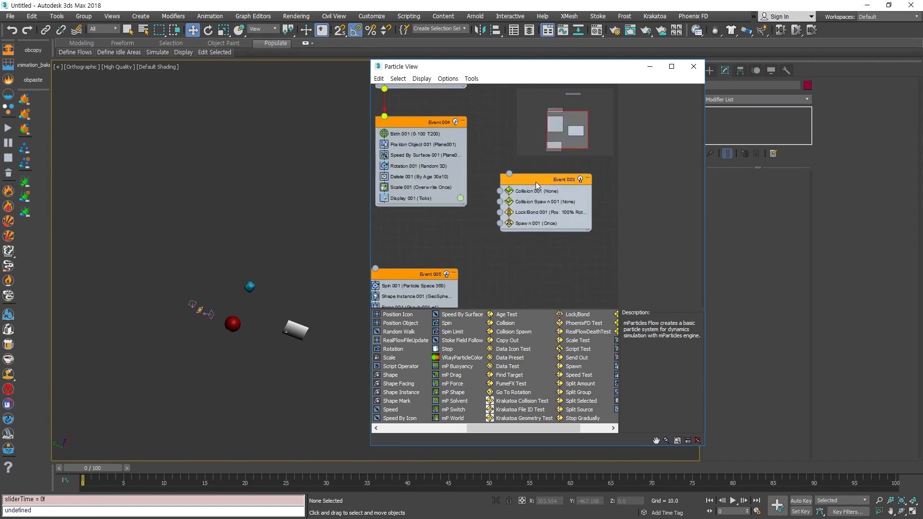
{"action": "left_click", "coordinate": [538, 210]}
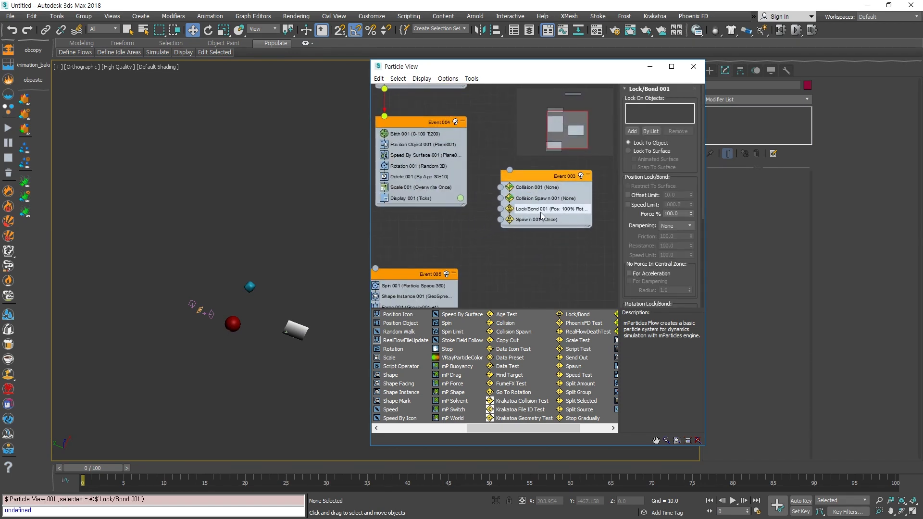
{"action": "key", "text": "Delete"}
Step: Move the Collision test from Event 003 into Event 004 just above Display
{"action": "middle_click_drag", "start_coordinate": [545, 223], "coordinate": [517, 194]}
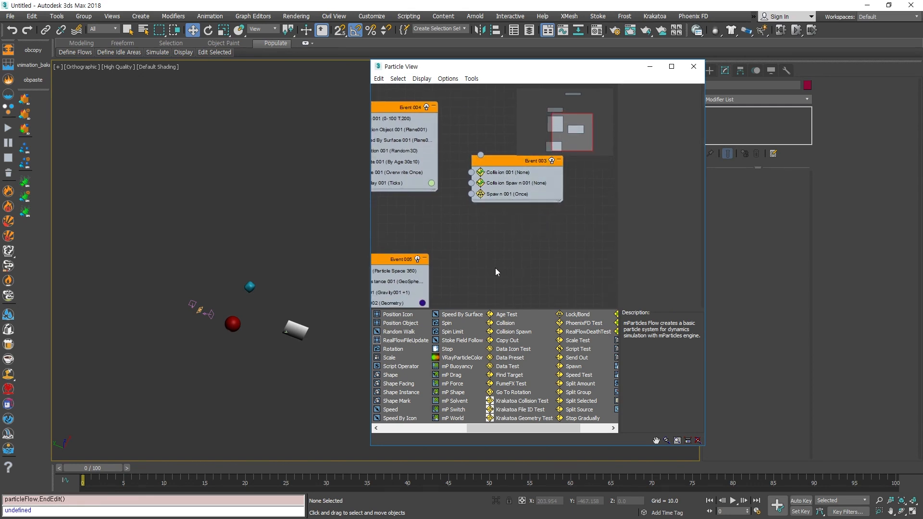
{"action": "scroll", "coordinate": [498, 272], "scroll_direction": "down", "scroll_amount": 1}
{"action": "mouse_move", "coordinate": [503, 269]}
{"action": "middle_mouse_down"}
{"action": "mouse_move", "coordinate": [566, 250]}
{"action": "mouse_move", "coordinate": [509, 276]}
{"action": "middle_mouse_up"}
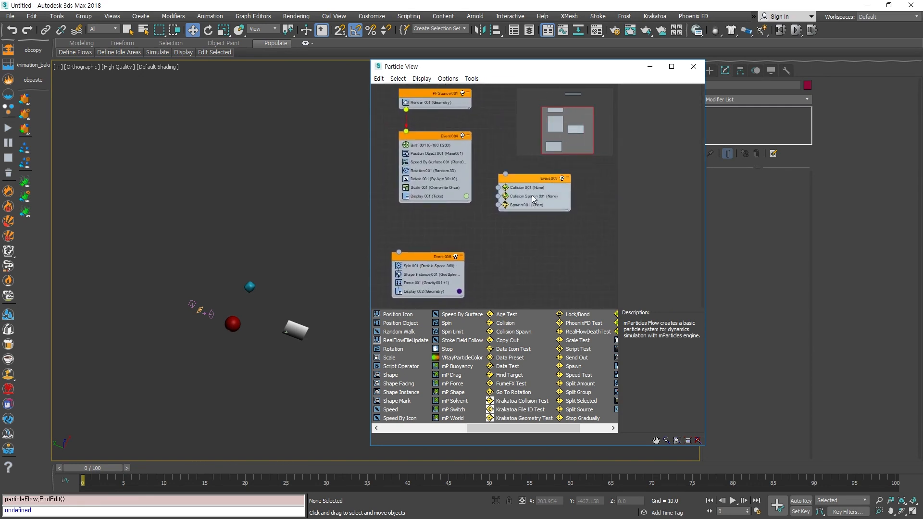
{"action": "left_click_drag", "start_coordinate": [531, 188], "coordinate": [431, 193]}
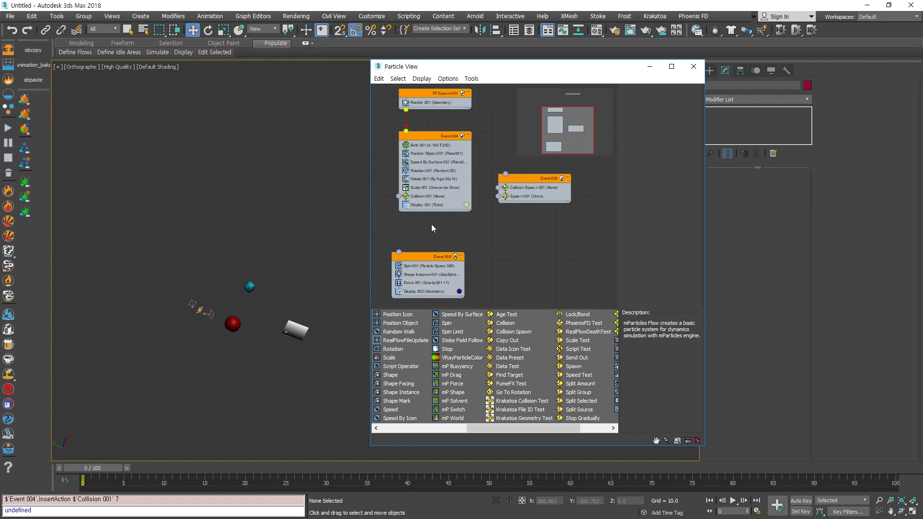
Step: Wire the Collision 001 test in Event 004 to Event 005 and scrub the animation to frame 84
{"action": "scroll", "coordinate": [431, 230], "scroll_direction": "up", "scroll_amount": 3}
{"action": "scroll", "coordinate": [499, 232], "scroll_direction": "down", "scroll_amount": 2}
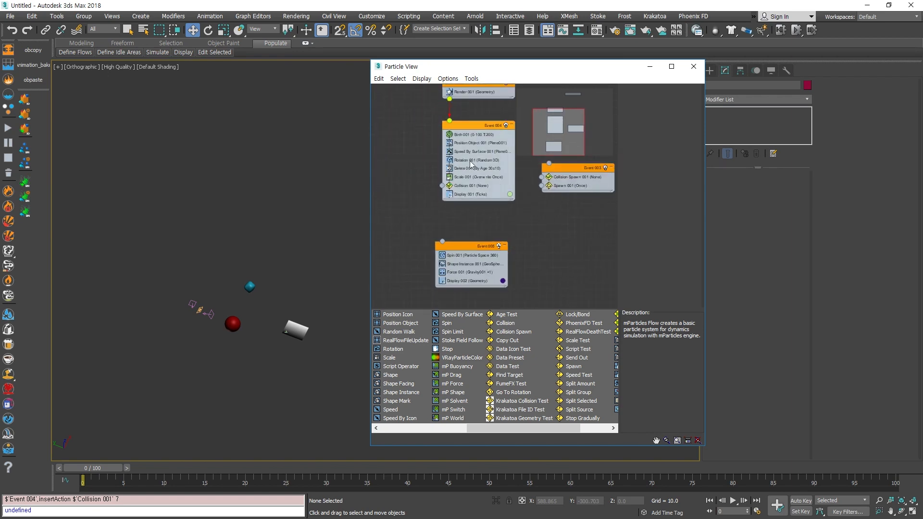
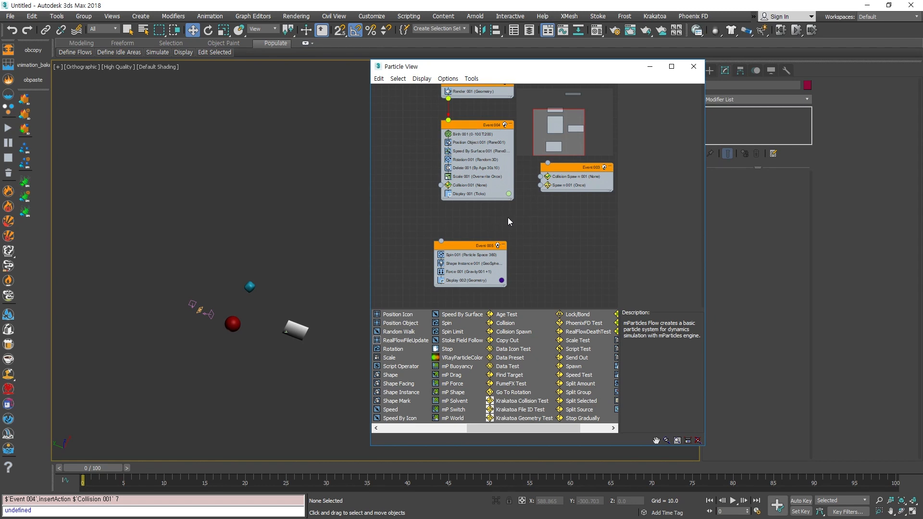
{"action": "middle_click_drag", "start_coordinate": [534, 241], "coordinate": [524, 202]}
{"action": "scroll", "coordinate": [428, 151], "scroll_direction": "up", "scroll_amount": 3}
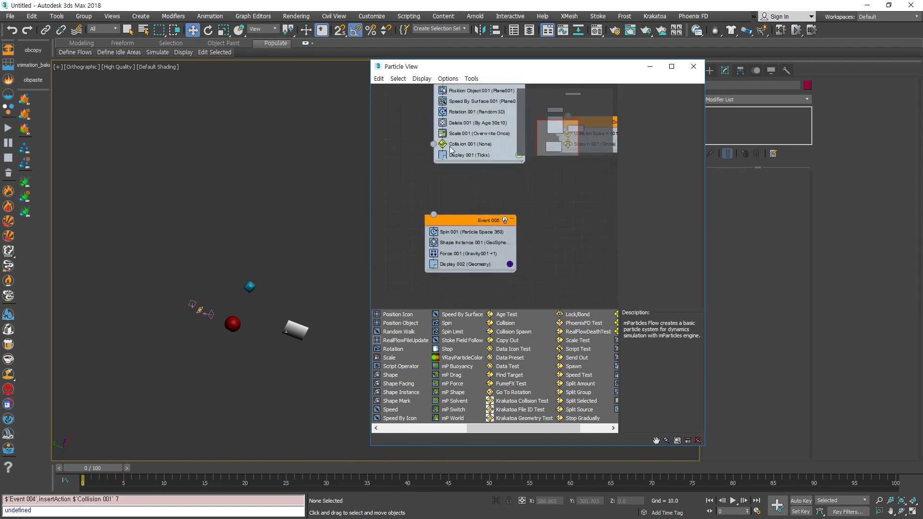
{"action": "left_click_drag", "start_coordinate": [434, 144], "coordinate": [436, 222]}
{"action": "left_click_drag", "start_coordinate": [87, 468], "coordinate": [245, 427]}
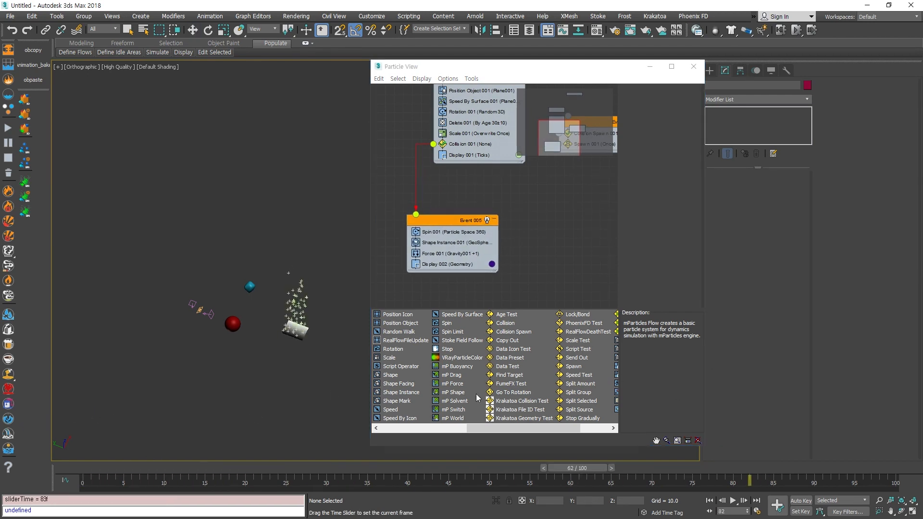
{"action": "left_click_drag", "start_coordinate": [274, 394], "coordinate": [753, 312]}
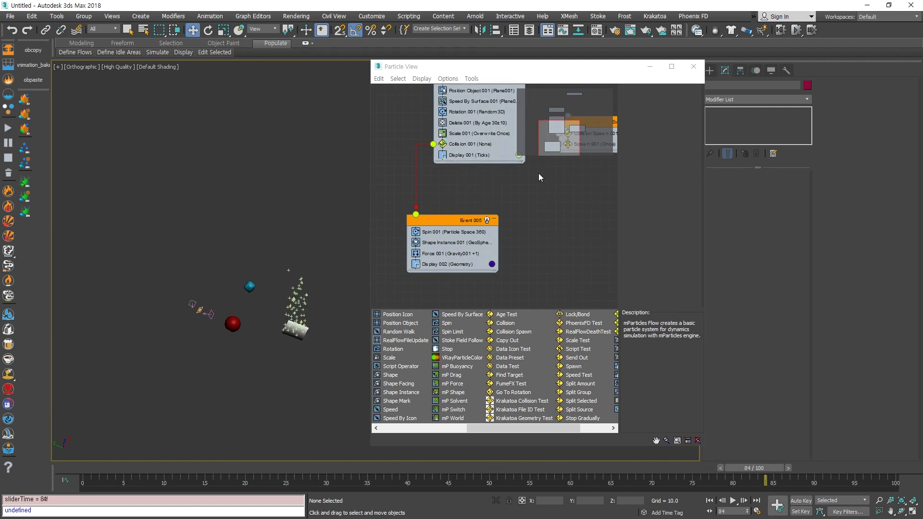
Step: Move the red sphere above the plane, into the path of the emitted particles
{"action": "middle_click_drag", "start_coordinate": [534, 166], "coordinate": [525, 173]}
{"action": "scroll", "coordinate": [230, 324], "scroll_direction": "up", "scroll_amount": 5}
{"action": "left_click", "coordinate": [232, 324]}
{"action": "middle_click_drag", "start_coordinate": [301, 347], "coordinate": [204, 384]}
{"action": "scroll", "coordinate": [189, 337], "scroll_direction": "down", "scroll_amount": 5}
{"action": "scroll", "coordinate": [158, 318], "scroll_direction": "up", "scroll_amount": 4}
{"action": "left_click_drag", "start_coordinate": [183, 324], "coordinate": [308, 373]}
{"action": "middle_click_drag", "start_coordinate": [325, 382], "coordinate": [302, 308], "text": "alt"}
{"action": "left_click_drag", "start_coordinate": [303, 397], "coordinate": [317, 255]}
{"action": "middle_click_drag", "start_coordinate": [317, 254], "coordinate": [374, 295], "text": "alt"}
Step: Increase the length of Plane001 so the emitter becomes a long strip
{"action": "left_click", "coordinate": [317, 403]}
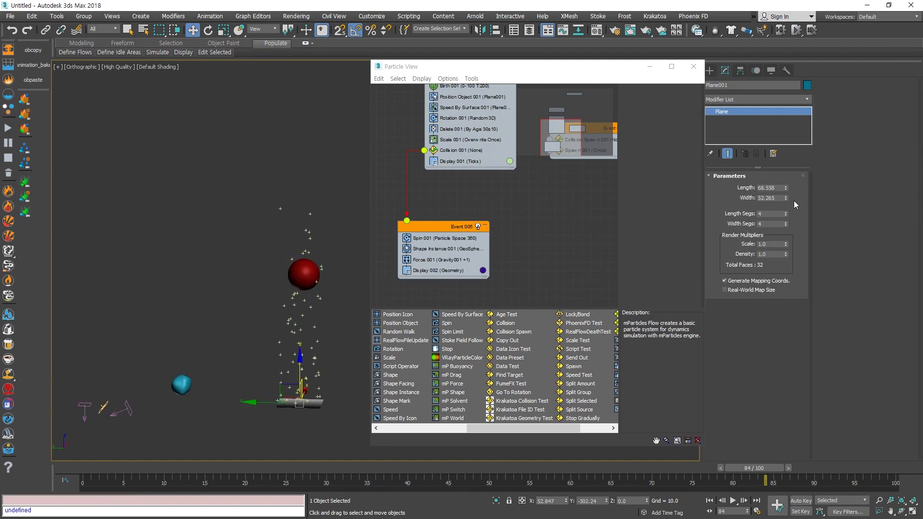
{"action": "left_click_drag", "start_coordinate": [785, 189], "coordinate": [784, 44]}
{"action": "middle_click_drag", "start_coordinate": [332, 308], "coordinate": [175, 308], "text": "alt"}
Step: Scale the red sphere non-uniformly into a long ellipsoid spanning the particle stream, and clear the selection
{"action": "left_click", "coordinate": [297, 277]}
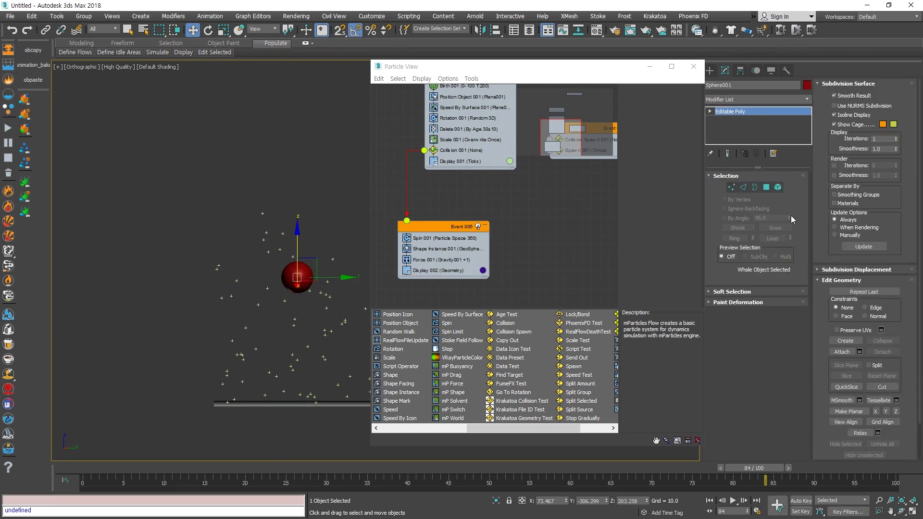
{"action": "key", "text": "r"}
{"action": "left_click_drag", "start_coordinate": [326, 267], "coordinate": [362, 226]}
{"action": "key", "text": "w"}
{"action": "middle_click_drag", "start_coordinate": [262, 335], "coordinate": [341, 282], "text": "alt"}
{"action": "key", "text": "r"}
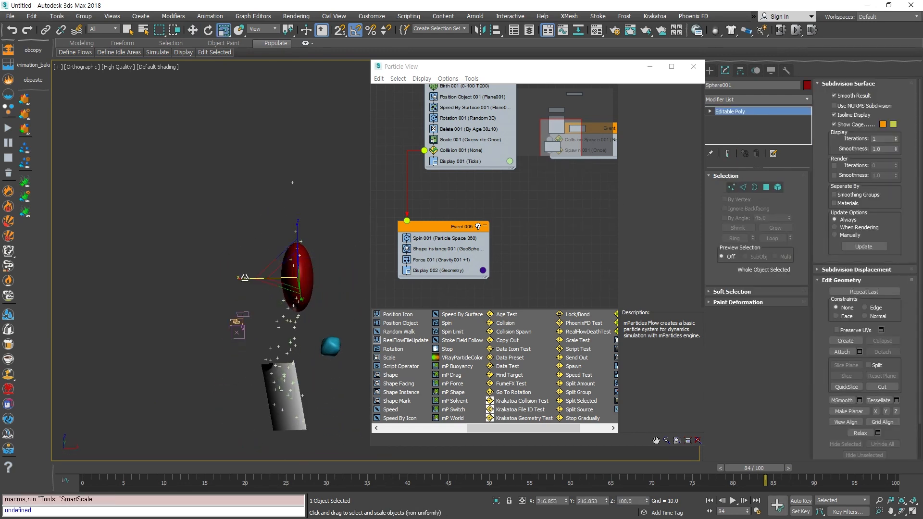
{"action": "left_click_drag", "start_coordinate": [275, 278], "coordinate": [101, 281]}
{"action": "middle_click_drag", "start_coordinate": [102, 281], "coordinate": [226, 337], "text": "alt"}
{"action": "key", "text": "w"}
{"action": "middle_click_drag", "start_coordinate": [319, 319], "coordinate": [169, 369], "text": "alt"}
{"action": "scroll", "coordinate": [178, 370], "scroll_direction": "down", "scroll_amount": 2}
{"action": "left_click", "coordinate": [309, 382]}
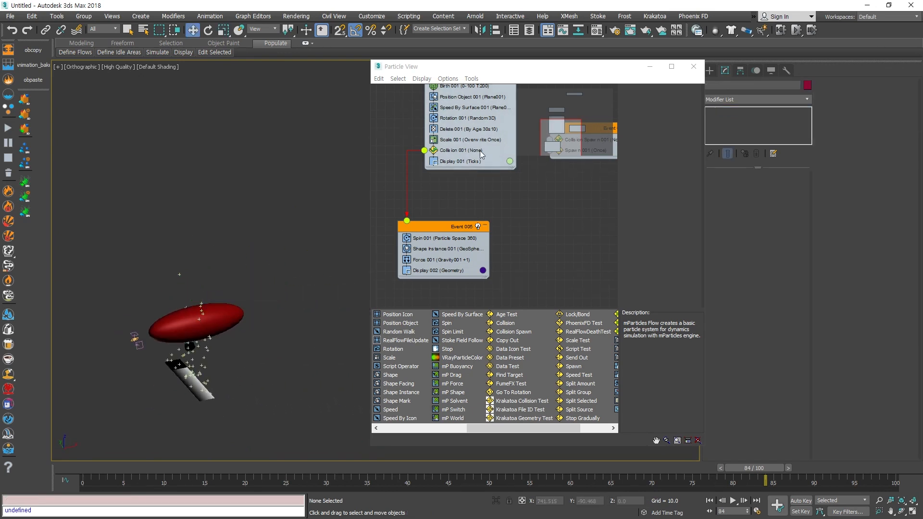
Step: Display the Collision 001 parameters and create a UDeflector beside the plane with an icon size of about 157
{"action": "left_click", "coordinate": [485, 148]}
{"action": "mouse_move", "coordinate": [568, 68]}
{"action": "left_mouse_down"}
{"action": "mouse_move", "coordinate": [516, 68]}
{"action": "mouse_move", "coordinate": [553, 68]}
{"action": "left_mouse_up"}
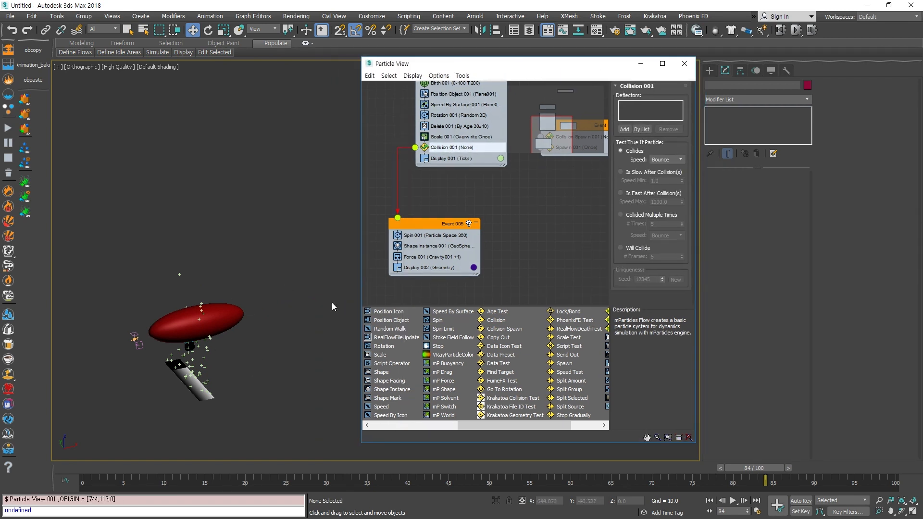
{"action": "left_click", "coordinate": [709, 71]}
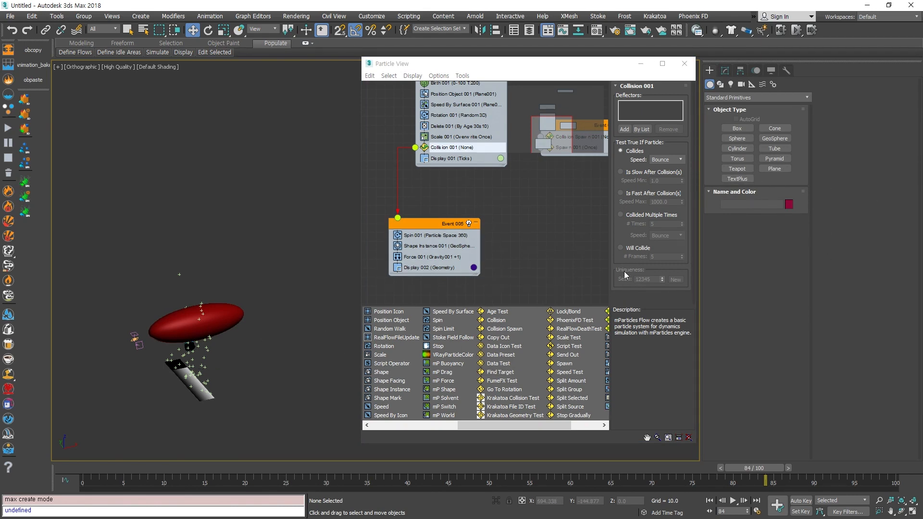
{"action": "left_click", "coordinate": [763, 85]}
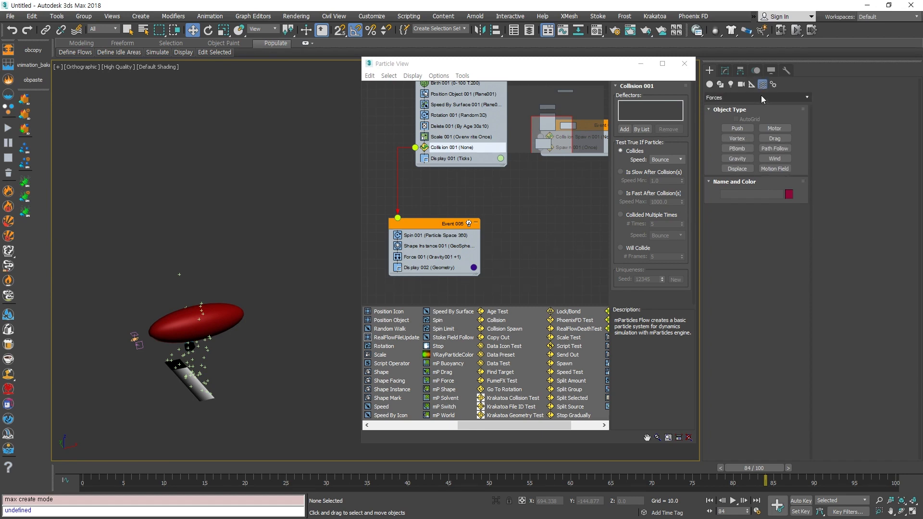
{"action": "left_click", "coordinate": [741, 100]}
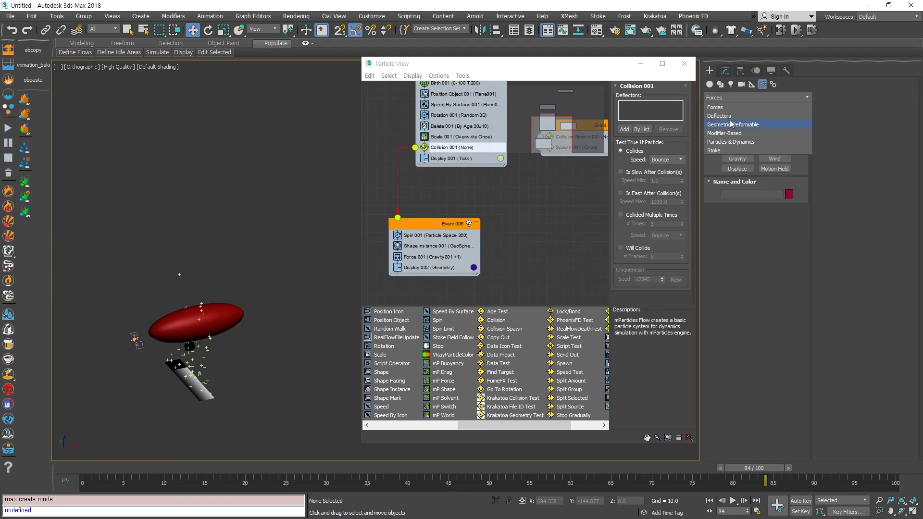
{"action": "left_click", "coordinate": [732, 117]}
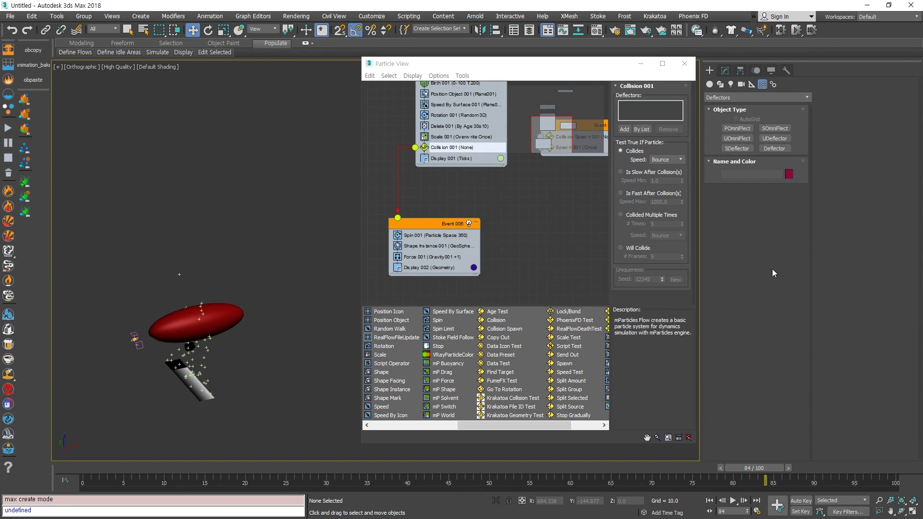
{"action": "left_click", "coordinate": [769, 139]}
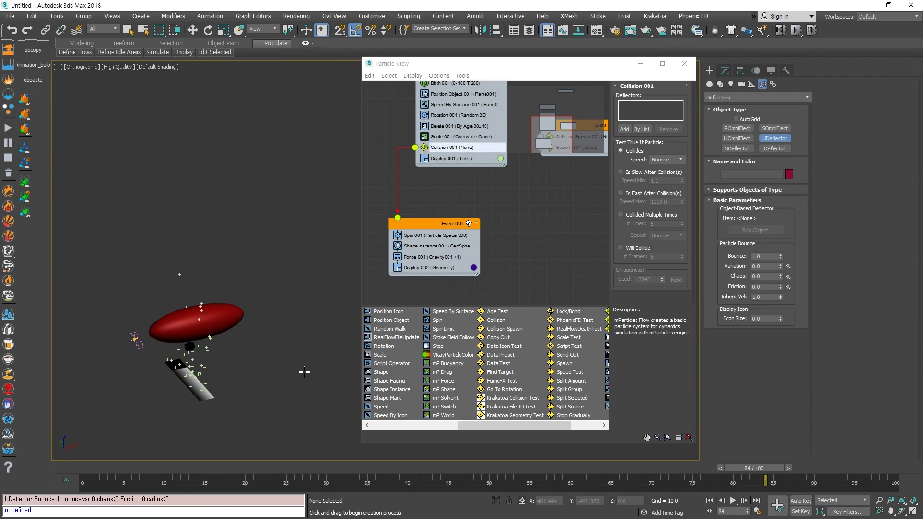
{"action": "left_click_drag", "start_coordinate": [304, 371], "coordinate": [356, 369]}
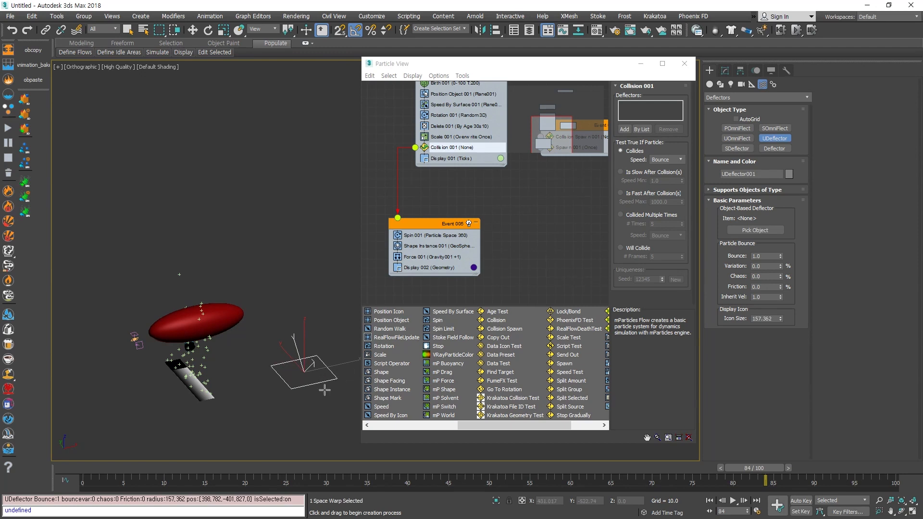
{"action": "key", "text": "w"}
{"action": "middle_click_drag", "start_coordinate": [249, 421], "coordinate": [238, 397]}
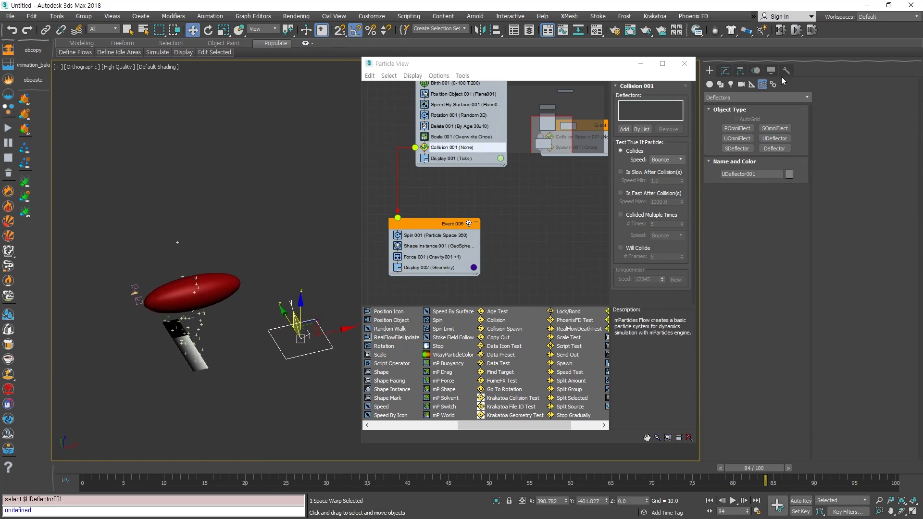
Step: Assign the red ellipsoid, Sphere001, as the object of the new UDeflector
{"action": "left_click", "coordinate": [726, 71]}
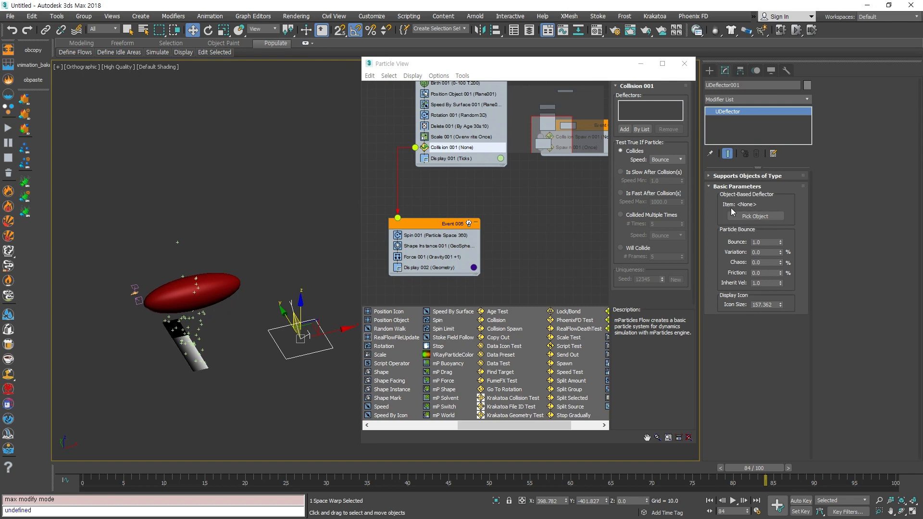
{"action": "left_click", "coordinate": [743, 217]}
{"action": "left_click", "coordinate": [764, 216]}
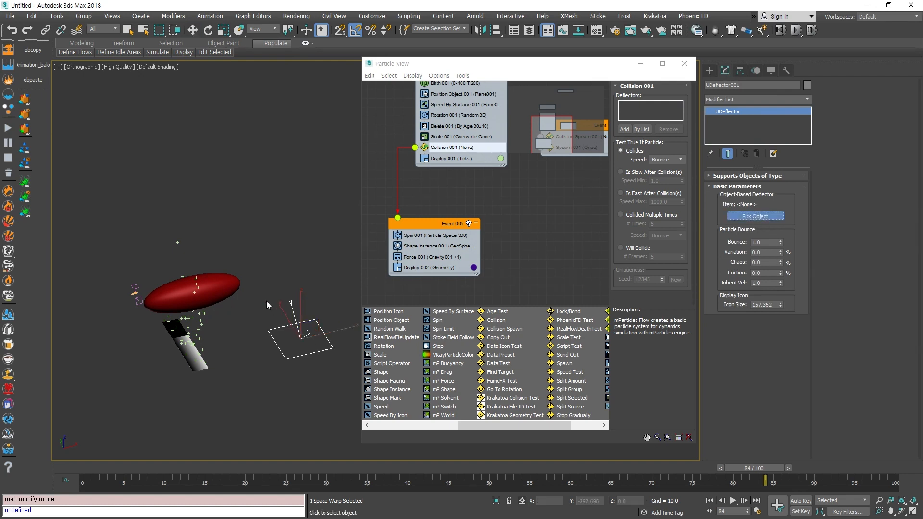
{"action": "left_click", "coordinate": [218, 299]}
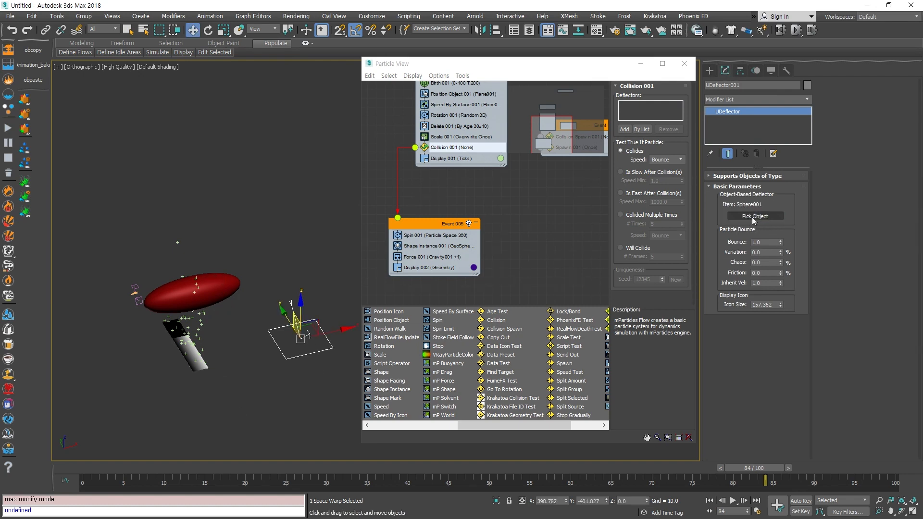
{"action": "left_click", "coordinate": [233, 285]}
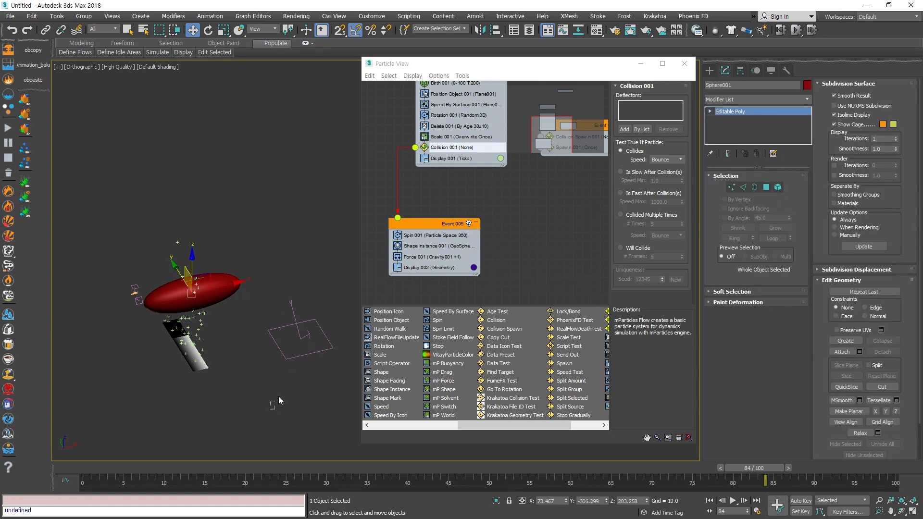
{"action": "left_click", "coordinate": [277, 345]}
{"action": "left_click", "coordinate": [763, 216]}
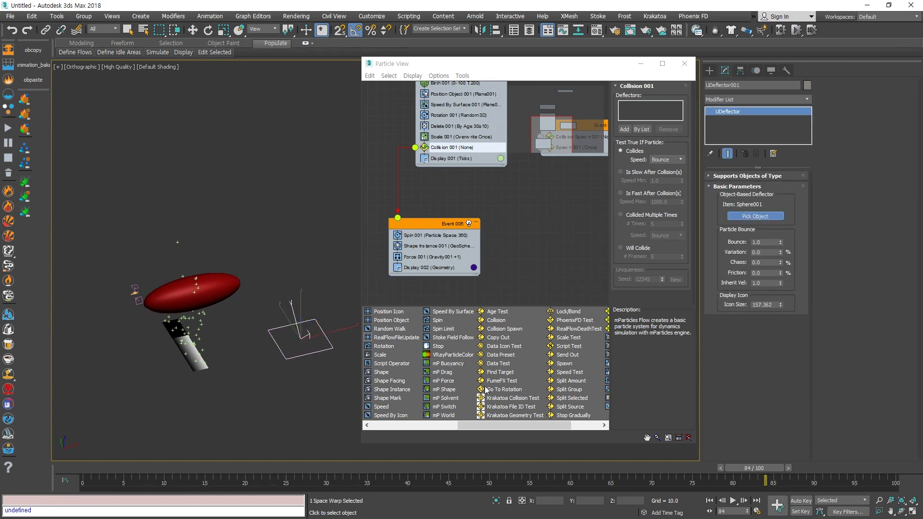
{"action": "left_click", "coordinate": [231, 288]}
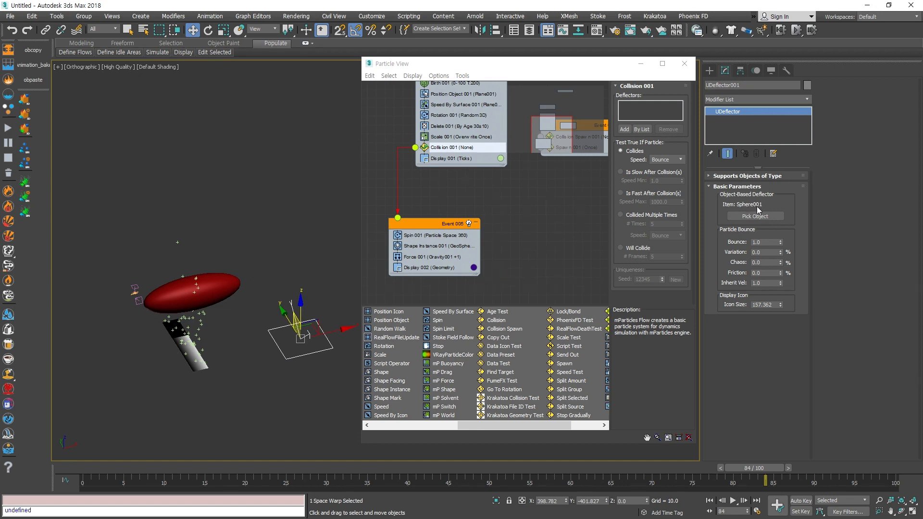
{"action": "middle_click_drag", "start_coordinate": [273, 397], "coordinate": [284, 390], "text": "alt"}
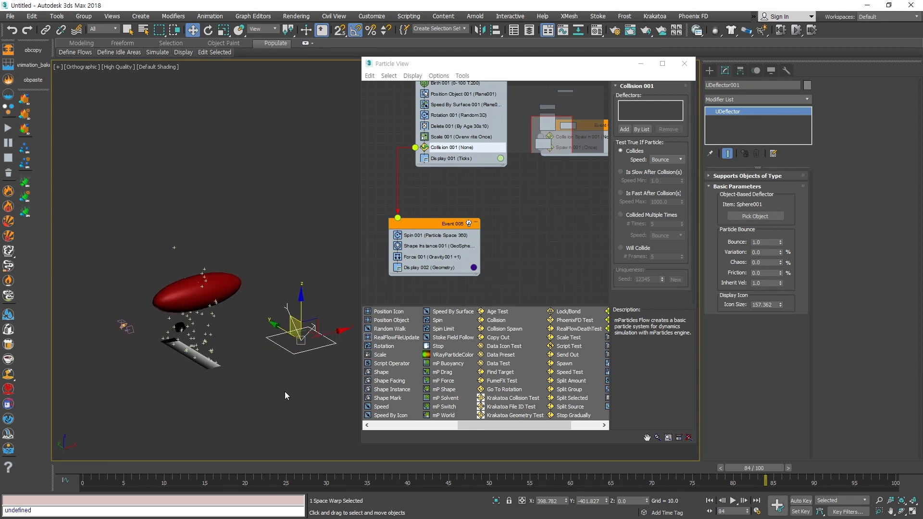
Step: Add UDeflector001 to the deflectors of the Collision 001 test
{"action": "left_click", "coordinate": [308, 382]}
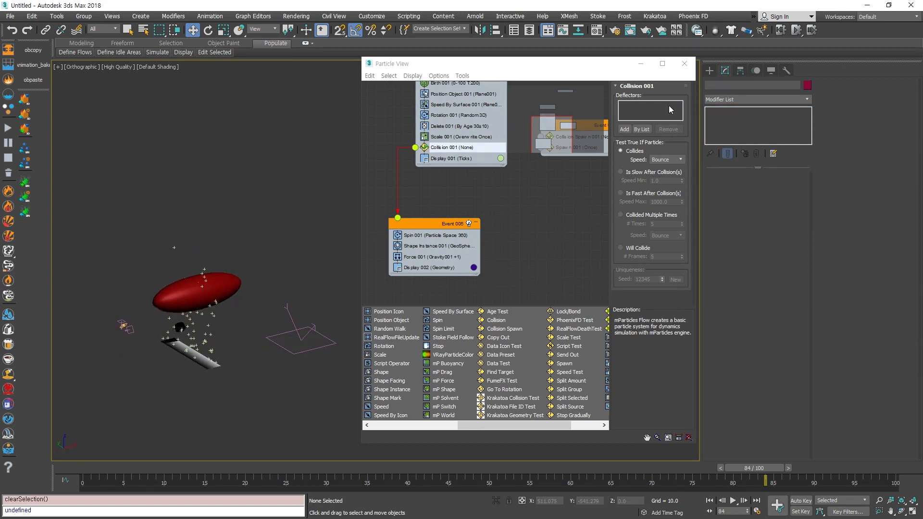
{"action": "left_click", "coordinate": [625, 130]}
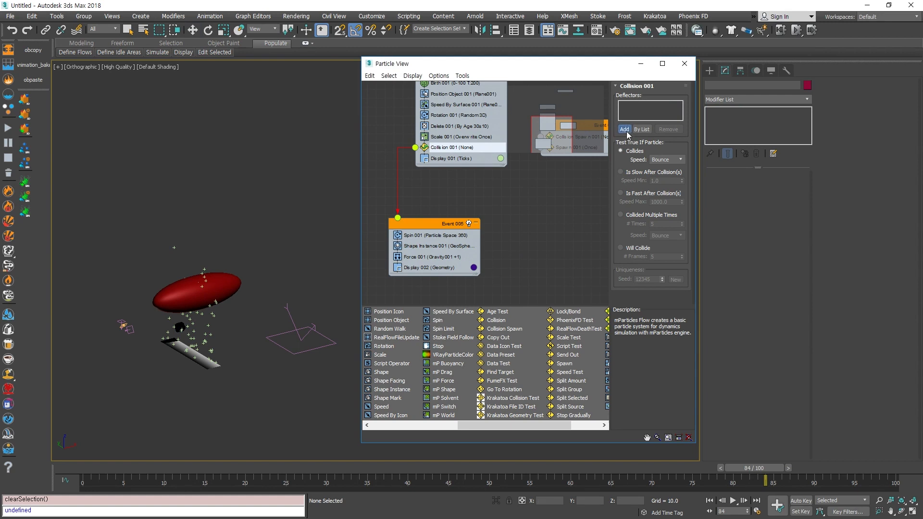
{"action": "left_click", "coordinate": [309, 347]}
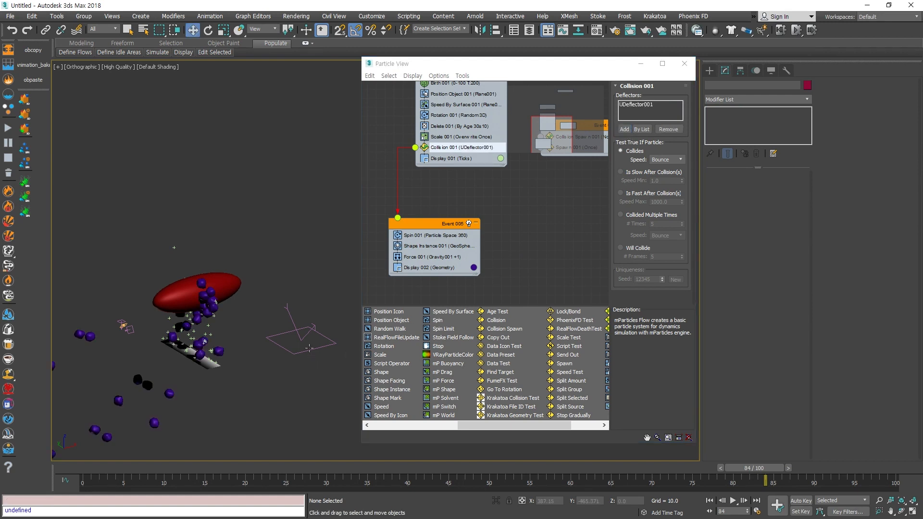
Step: Scrub from frame 0 to frame 87 and examine how the particles collide with the ellipsoid
{"action": "middle_click_drag", "start_coordinate": [281, 378], "coordinate": [181, 314], "text": "alt"}
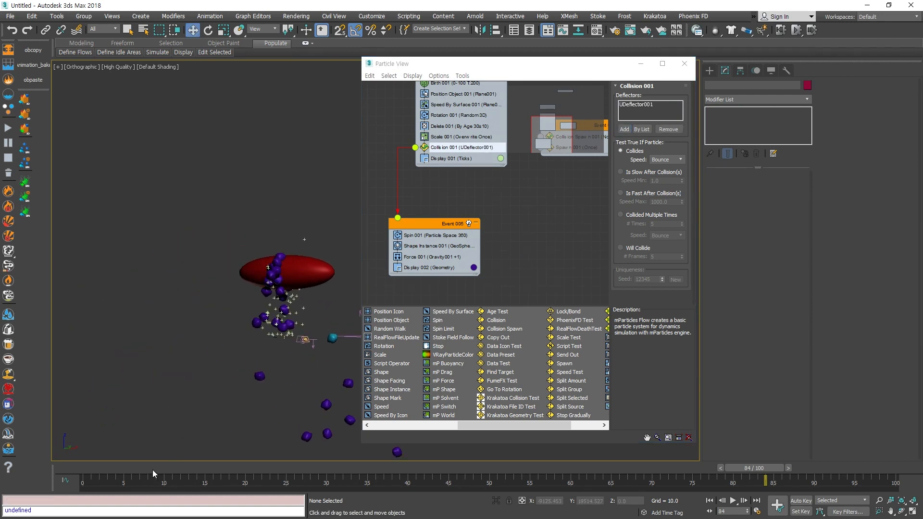
{"action": "left_click_drag", "start_coordinate": [152, 472], "coordinate": [65, 439]}
{"action": "key", "text": "z"}
{"action": "middle_click_drag", "start_coordinate": [300, 383], "coordinate": [180, 365], "text": "alt"}
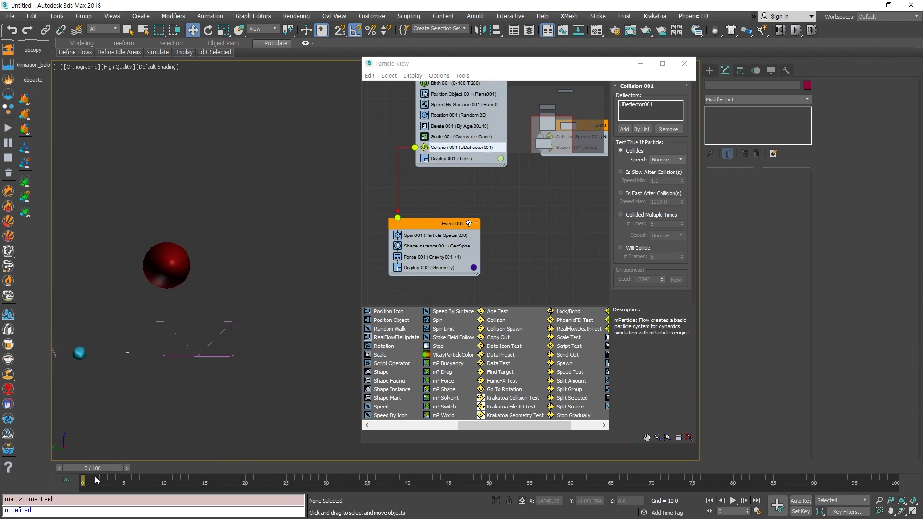
{"action": "left_click_drag", "start_coordinate": [111, 466], "coordinate": [788, 451]}
{"action": "key", "text": "w"}
{"action": "middle_click_drag", "start_coordinate": [168, 336], "coordinate": [335, 365], "text": "alt"}
{"action": "scroll", "coordinate": [336, 364], "scroll_direction": "down", "scroll_amount": 5}
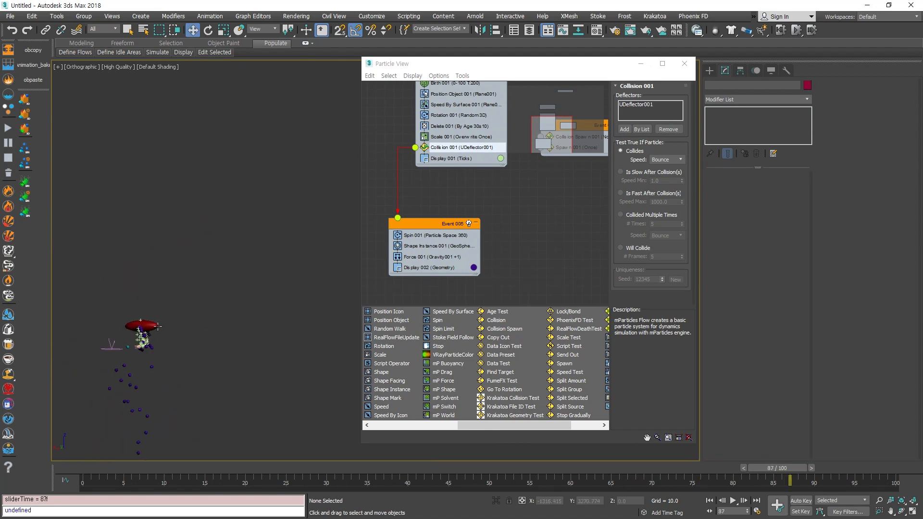
{"action": "left_click", "coordinate": [157, 326]}
{"action": "key", "text": "z"}
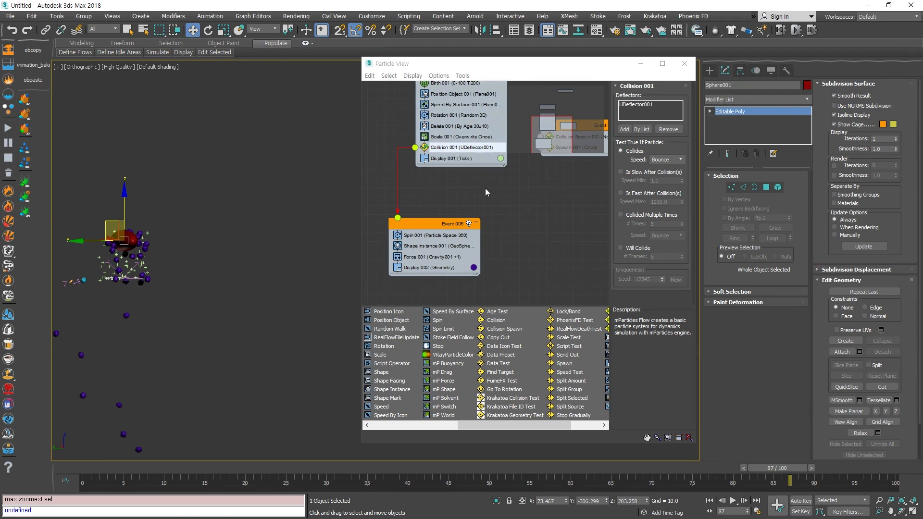
Step: Show the available deflector types, return the animation to frame 0 and clear the selection
{"action": "left_click", "coordinate": [710, 71]}
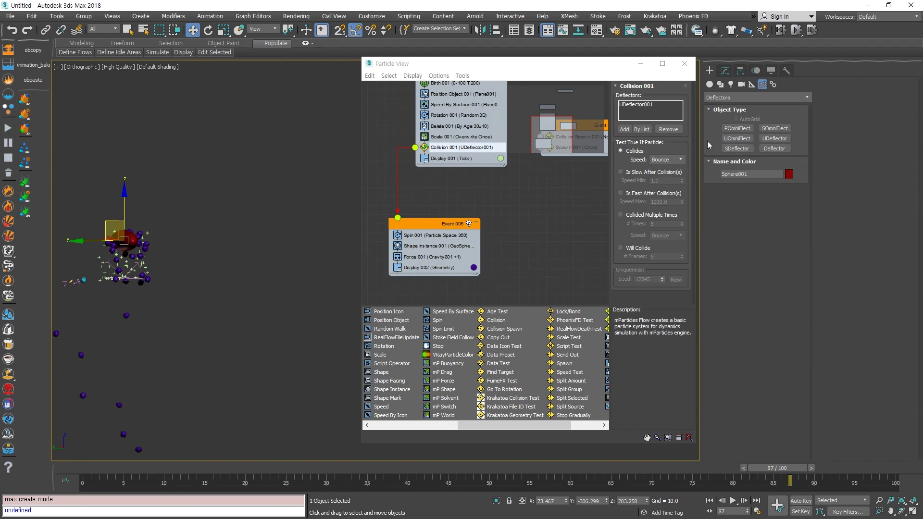
{"action": "middle_click_drag", "start_coordinate": [207, 309], "coordinate": [236, 311]}
{"action": "left_click_drag", "start_coordinate": [776, 467], "coordinate": [1, 463]}
{"action": "middle_click_drag", "start_coordinate": [187, 336], "coordinate": [255, 389]}
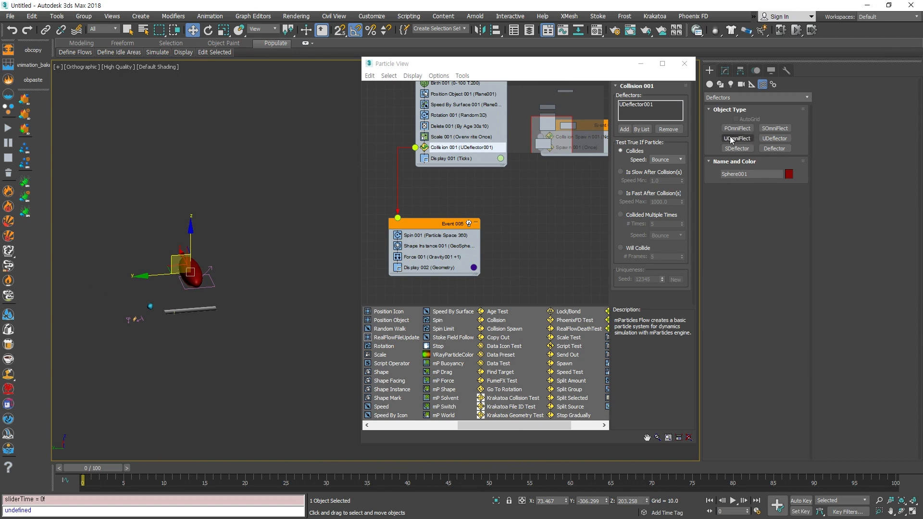
{"action": "middle_click_drag", "start_coordinate": [232, 325], "coordinate": [251, 348]}
{"action": "scroll", "coordinate": [265, 327], "scroll_direction": "up", "scroll_amount": 2}
{"action": "scroll", "coordinate": [265, 327], "scroll_direction": "down", "scroll_amount": 2}
{"action": "left_click", "coordinate": [290, 344]}
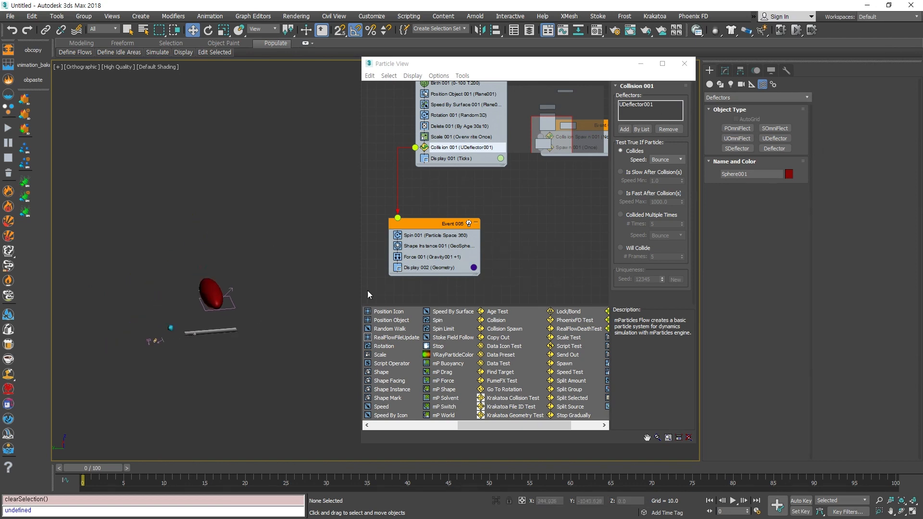
Step: Select the Collision 001 test in Event 004
{"action": "left_click", "coordinate": [547, 220]}
{"action": "middle_click_drag", "start_coordinate": [530, 210], "coordinate": [506, 221]}
{"action": "scroll", "coordinate": [506, 221], "scroll_direction": "down", "scroll_amount": 1}
{"action": "left_click", "coordinate": [437, 167]}
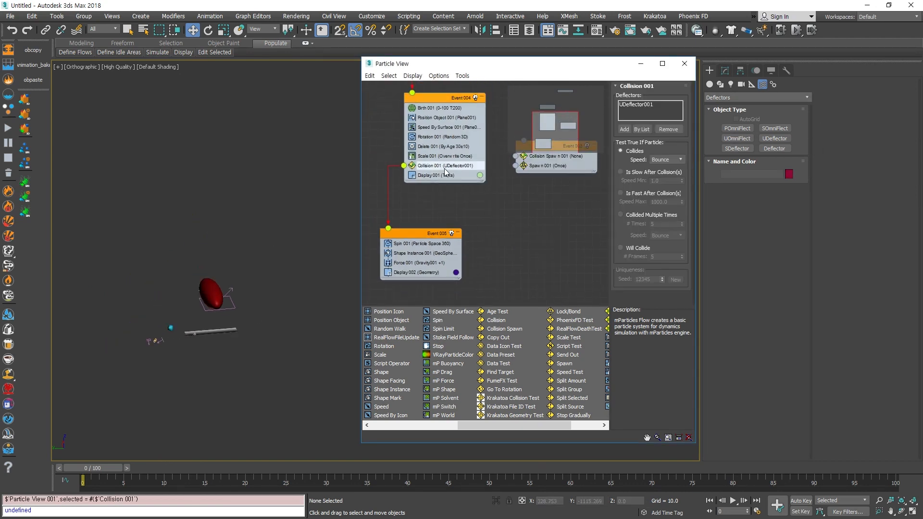
Step: Replace Collision 001 in Event 004 with Collision Spawn 001 wired to Event 005, and add UDeflector001 as its deflector
{"action": "key", "text": "Delete"}
{"action": "left_click_drag", "start_coordinate": [556, 157], "coordinate": [392, 227]}
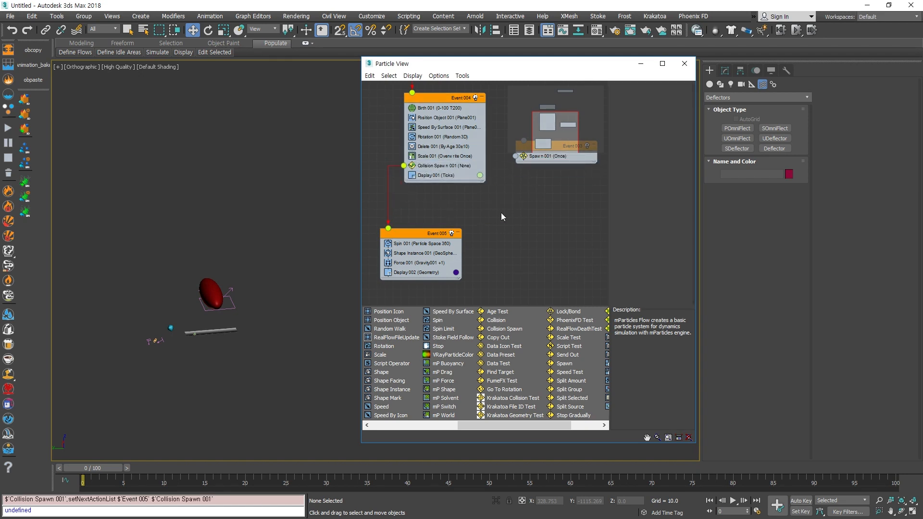
{"action": "left_click", "coordinate": [447, 165]}
{"action": "left_click", "coordinate": [624, 158]}
{"action": "left_click", "coordinate": [237, 306]}
Step: Scrub to frame 93 and examine the particles spawned where the stream hits the ellipsoid
{"action": "scroll", "coordinate": [239, 316], "scroll_direction": "up", "scroll_amount": 5}
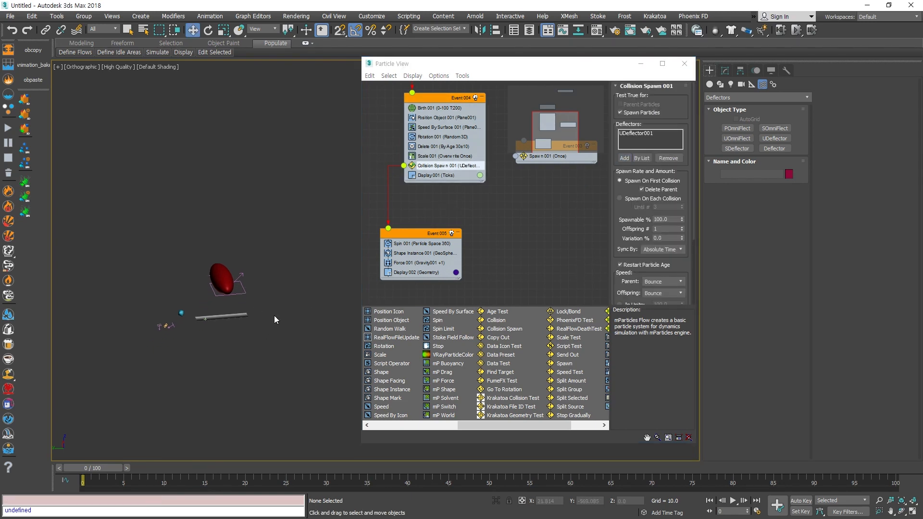
{"action": "middle_click_drag", "start_coordinate": [247, 282], "coordinate": [233, 306], "text": "alt"}
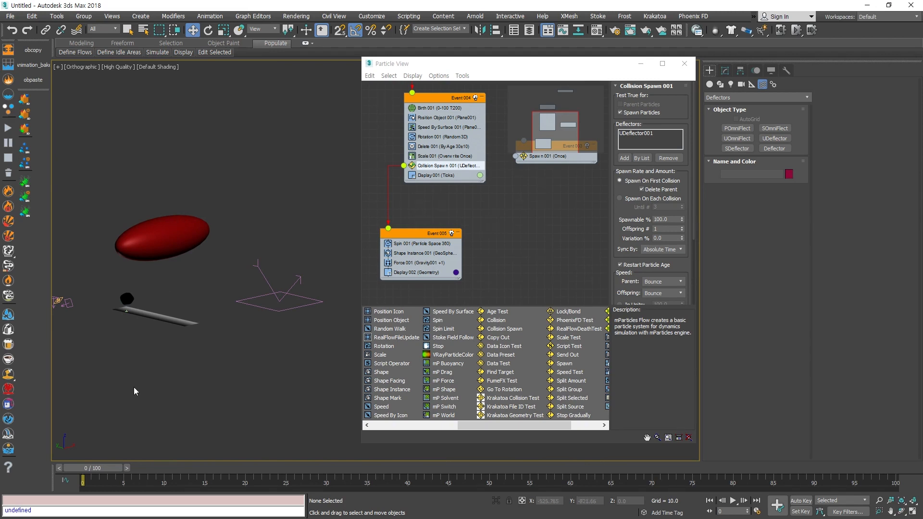
{"action": "left_click_drag", "start_coordinate": [96, 469], "coordinate": [841, 425]}
{"action": "middle_click_drag", "start_coordinate": [197, 344], "coordinate": [204, 301], "text": "alt"}
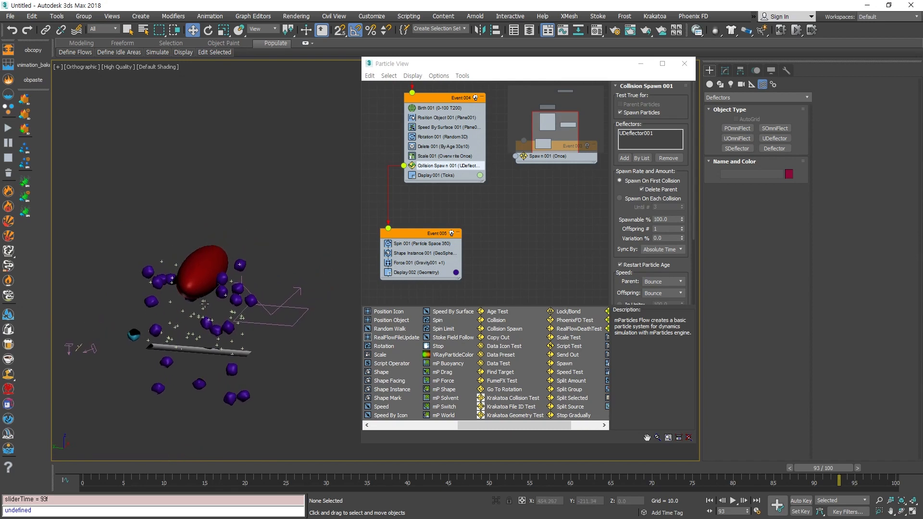
Step: Review the Collision Spawn 001 spawn settings, go to frame 25 and examine the first spawned particle beside the ellipsoid
{"action": "scroll", "coordinate": [640, 160], "scroll_direction": "down", "scroll_amount": 2}
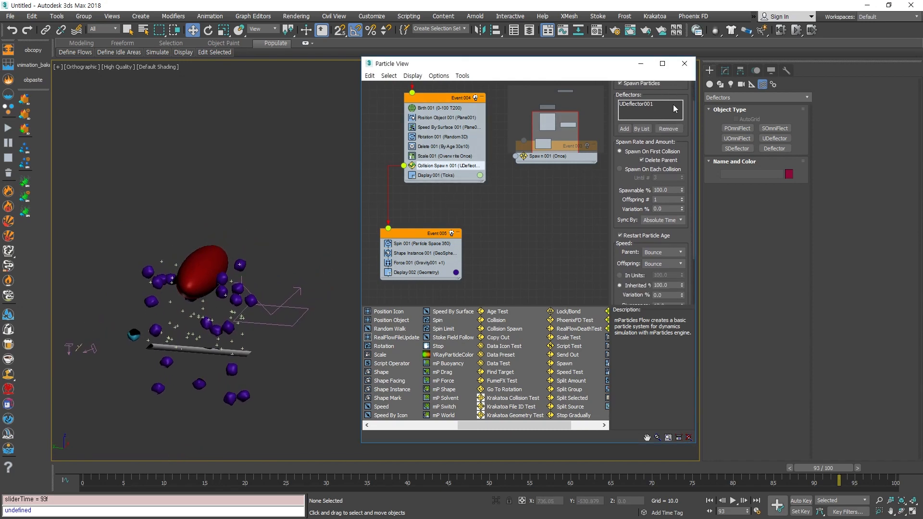
{"action": "left_click", "coordinate": [641, 160]}
{"action": "left_click_drag", "start_coordinate": [624, 200], "coordinate": [624, 174]}
{"action": "middle_click_drag", "start_coordinate": [249, 357], "coordinate": [265, 337]}
{"action": "left_click_drag", "start_coordinate": [126, 467], "coordinate": [280, 408]}
{"action": "middle_click_drag", "start_coordinate": [276, 270], "coordinate": [267, 326]}
{"action": "scroll", "coordinate": [265, 335], "scroll_direction": "up", "scroll_amount": 2}
{"action": "middle_click_drag", "start_coordinate": [243, 354], "coordinate": [307, 318], "text": "alt"}
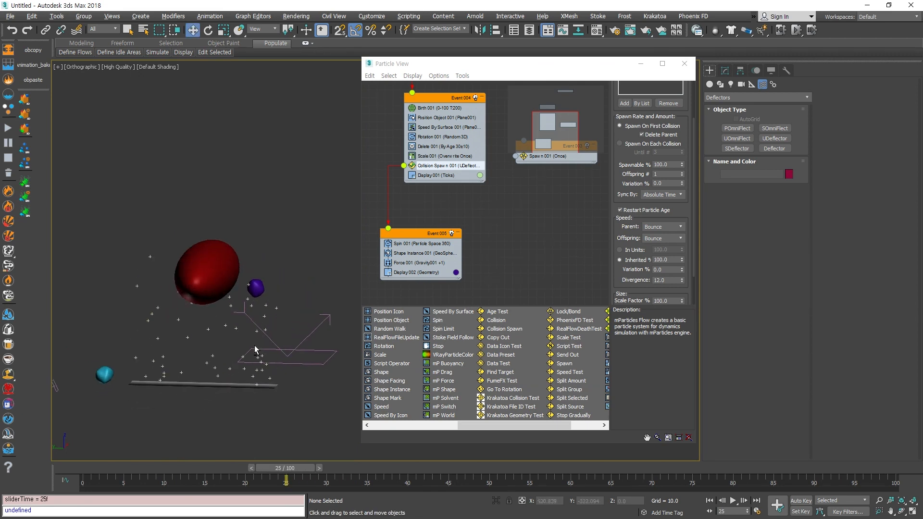
{"action": "middle_click_drag", "start_coordinate": [247, 348], "coordinate": [225, 331]}
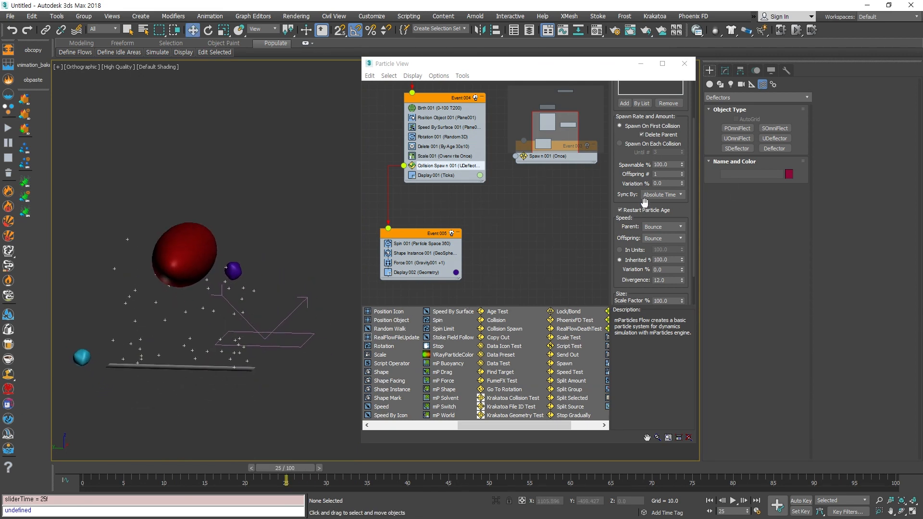
Step: Try an Offspring # of 9 in Collision Spawn 001 and return it to 1
{"action": "double_click", "coordinate": [682, 172]}
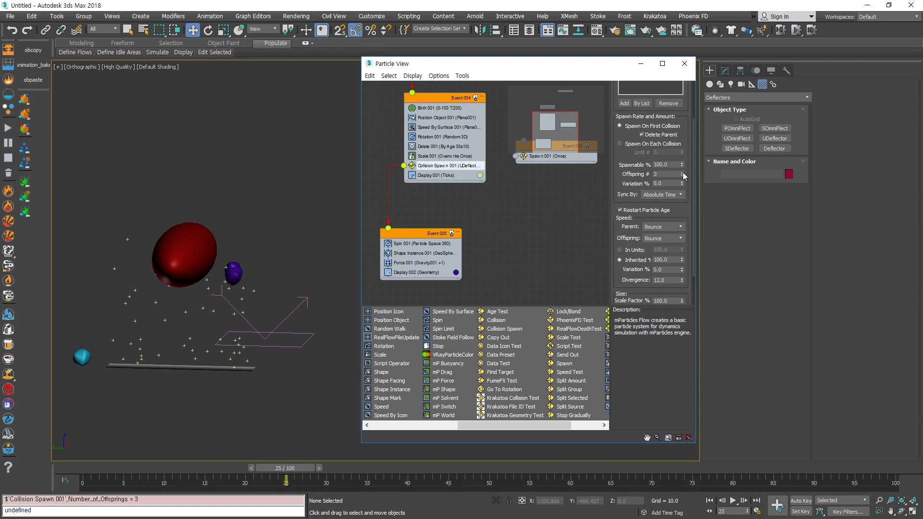
{"action": "double_click", "coordinate": [682, 172]}
{"action": "scroll", "coordinate": [241, 260], "scroll_direction": "up", "scroll_amount": 5}
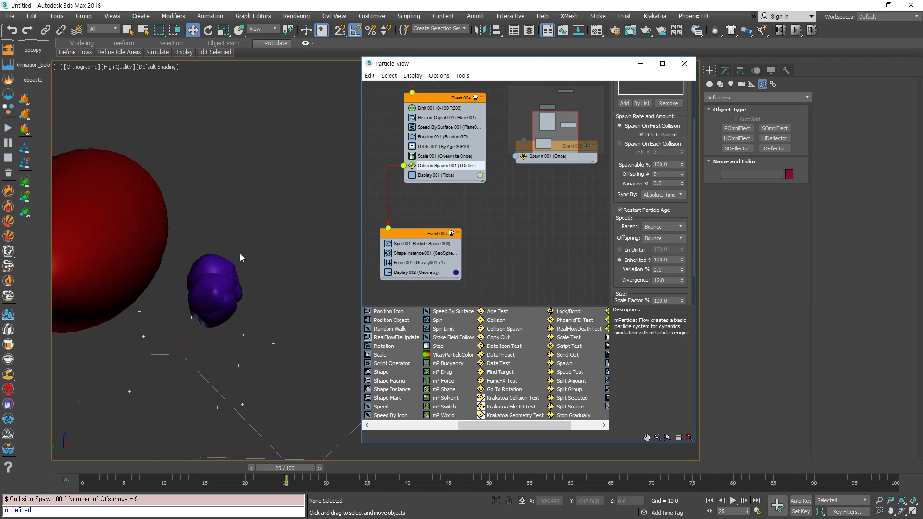
{"action": "left_click", "coordinate": [683, 177]}
{"action": "left_click", "coordinate": [683, 176]}
{"action": "left_click", "coordinate": [683, 176]}
{"action": "left_click", "coordinate": [682, 177]}
{"action": "left_click", "coordinate": [683, 176]}
{"action": "left_click", "coordinate": [683, 176]}
{"action": "left_click", "coordinate": [683, 176]}
{"action": "left_click", "coordinate": [683, 177]}
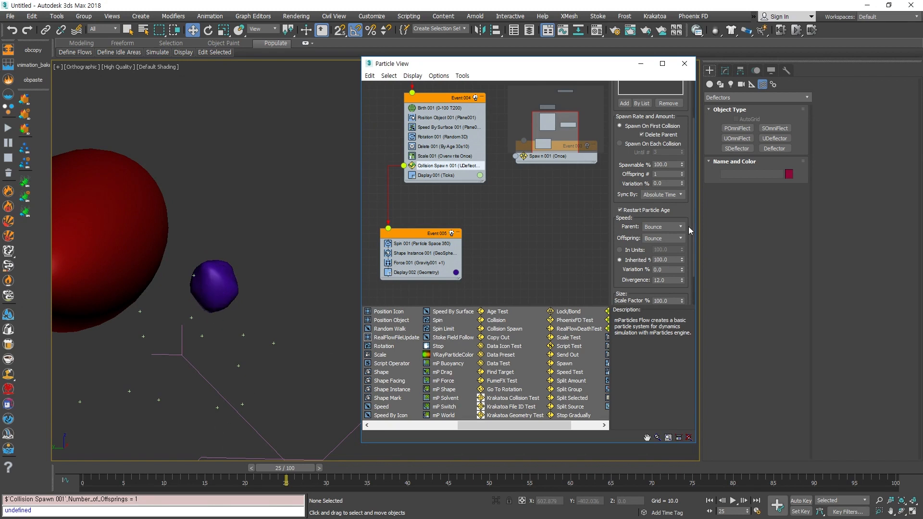
Step: Set the Offspring # of Collision Spawn 001 to 9
{"action": "left_click", "coordinate": [682, 172]}
{"action": "left_click", "coordinate": [681, 172]}
{"action": "left_click", "coordinate": [682, 172]}
{"action": "left_click", "coordinate": [682, 172]}
{"action": "left_click", "coordinate": [682, 172]}
{"action": "left_click", "coordinate": [682, 171]}
{"action": "left_click", "coordinate": [682, 172]}
Step: Scrub to frame 56 and inspect the spawned clusters around the ellipsoid
{"action": "middle_click_drag", "start_coordinate": [199, 362], "coordinate": [198, 350]}
{"action": "scroll", "coordinate": [198, 349], "scroll_direction": "down", "scroll_amount": 3}
{"action": "left_click_drag", "start_coordinate": [113, 463], "coordinate": [542, 475]}
{"action": "scroll", "coordinate": [191, 402], "scroll_direction": "down", "scroll_amount": 3}
{"action": "middle_click_drag", "start_coordinate": [192, 384], "coordinate": [111, 355], "text": "alt"}
{"action": "scroll", "coordinate": [140, 343], "scroll_direction": "down", "scroll_amount": 3}
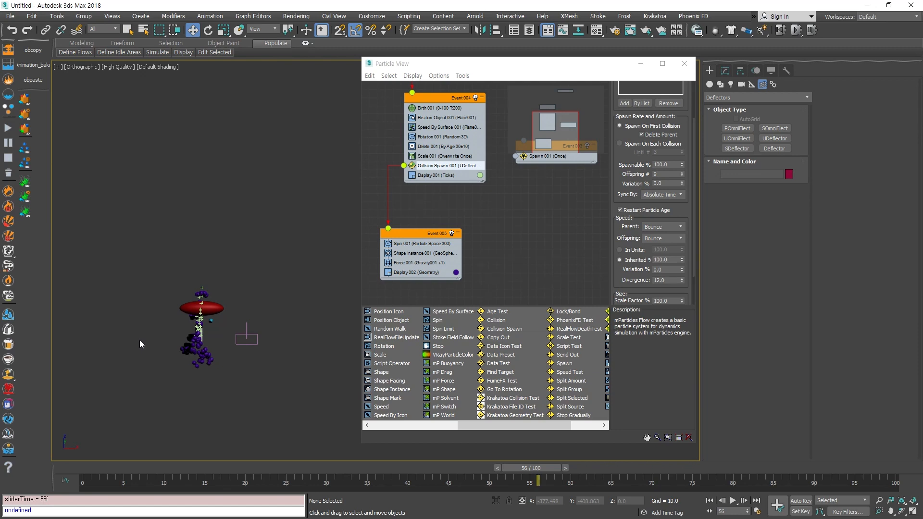
Step: Scrub the animation, return to frame 27 and advance to frame 73, examining the offspring clusters from several angles
{"action": "scroll", "coordinate": [195, 382], "scroll_direction": "up", "scroll_amount": 6}
{"action": "left_click_drag", "start_coordinate": [190, 468], "coordinate": [734, 450]}
{"action": "key", "text": "w"}
{"action": "middle_click_drag", "start_coordinate": [156, 347], "coordinate": [209, 349], "text": "alt"}
{"action": "scroll", "coordinate": [209, 349], "scroll_direction": "down", "scroll_amount": 5}
{"action": "scroll", "coordinate": [209, 350], "scroll_direction": "up", "scroll_amount": 3}
{"action": "left_click_drag", "start_coordinate": [200, 468], "coordinate": [309, 416]}
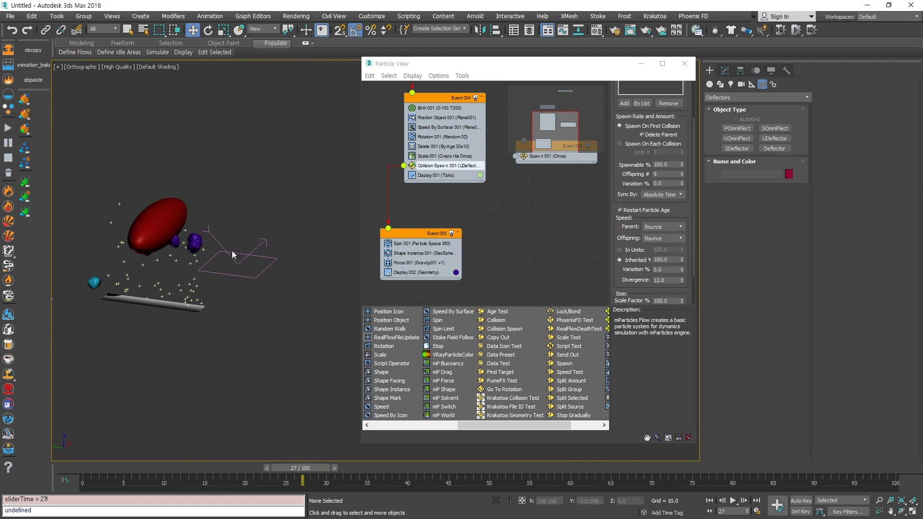
{"action": "scroll", "coordinate": [200, 283], "scroll_direction": "up", "scroll_amount": 2}
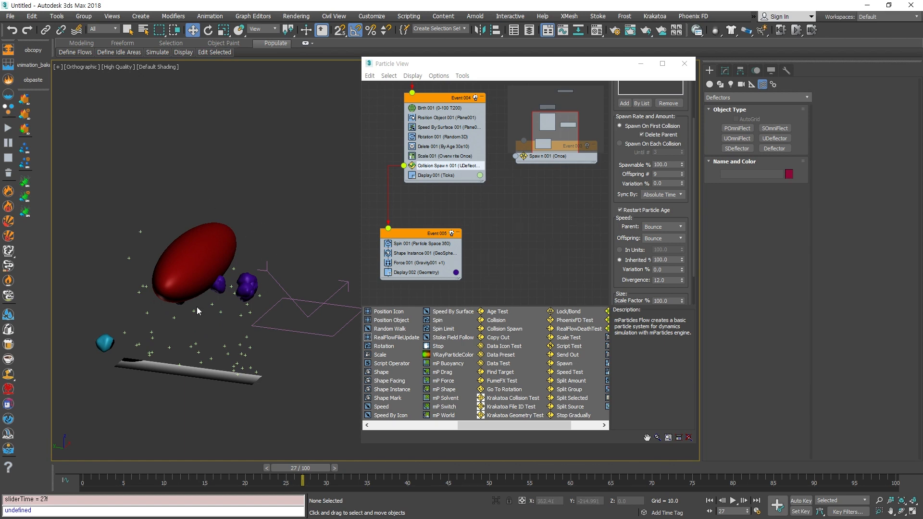
{"action": "middle_click_drag", "start_coordinate": [235, 304], "coordinate": [278, 183], "text": "alt"}
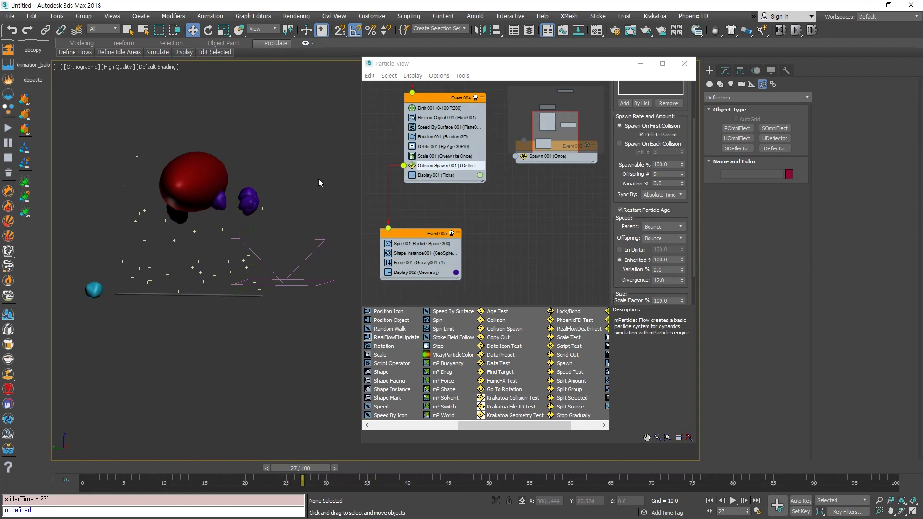
{"action": "middle_click_drag", "start_coordinate": [241, 317], "coordinate": [225, 342]}
{"action": "left_click_drag", "start_coordinate": [303, 468], "coordinate": [676, 438]}
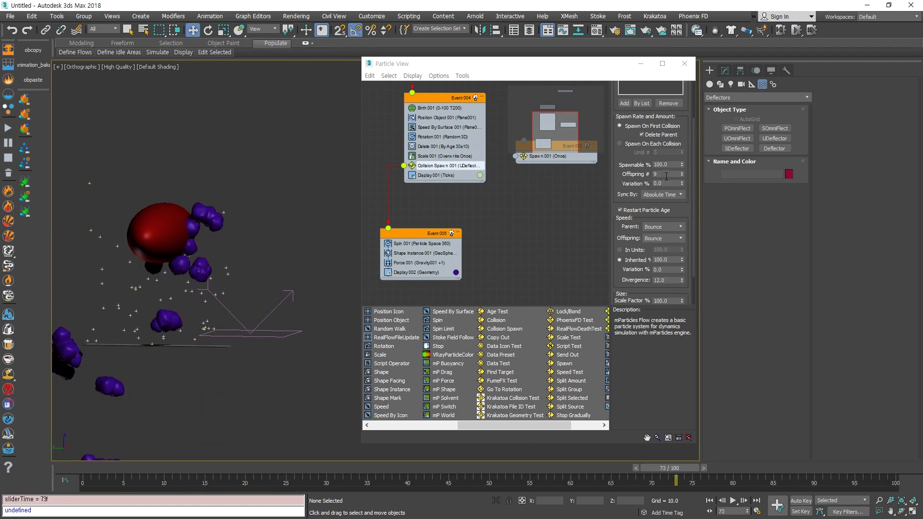
Step: Set the Offspring # of Collision Spawn 001 to 10 and its spawn Variation % to 12
{"action": "left_click", "coordinate": [680, 171]}
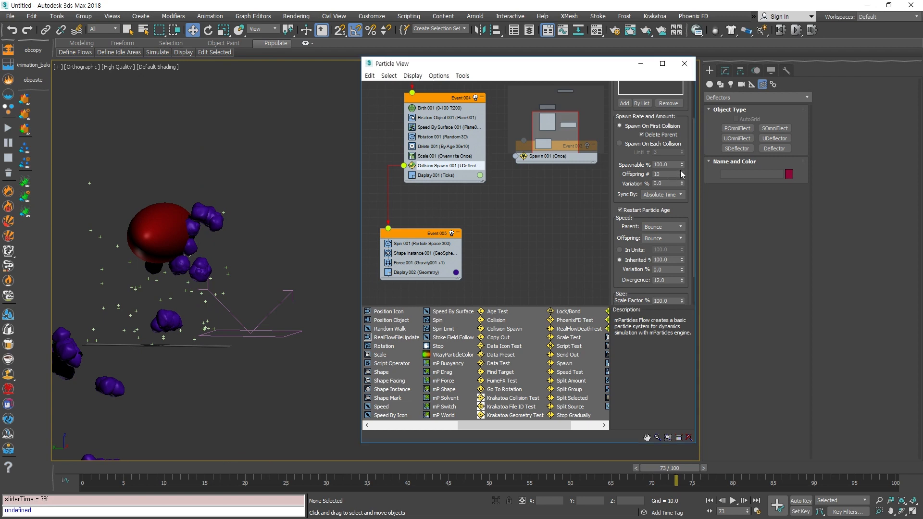
{"action": "left_click", "coordinate": [680, 171]}
{"action": "left_click", "coordinate": [681, 177]}
{"action": "left_click", "coordinate": [682, 176]}
{"action": "left_click", "coordinate": [682, 176]}
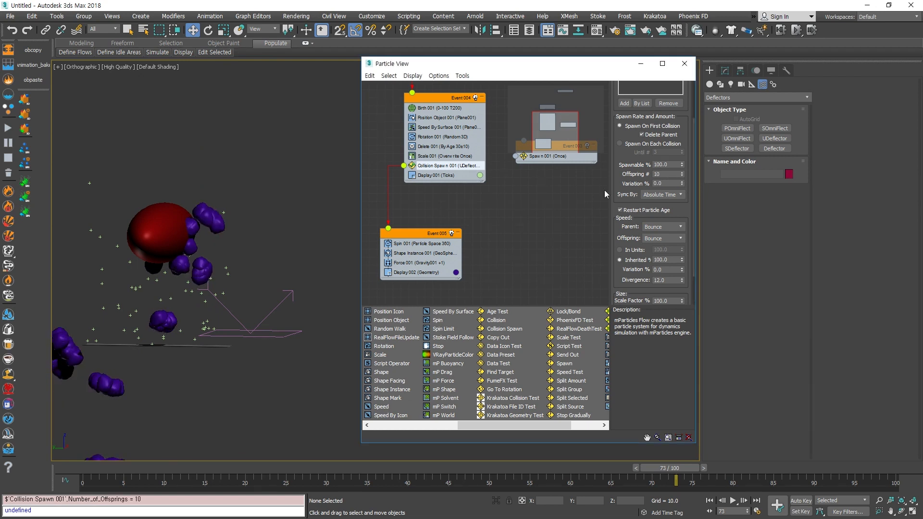
{"action": "left_click_drag", "start_coordinate": [680, 187], "coordinate": [685, 178]}
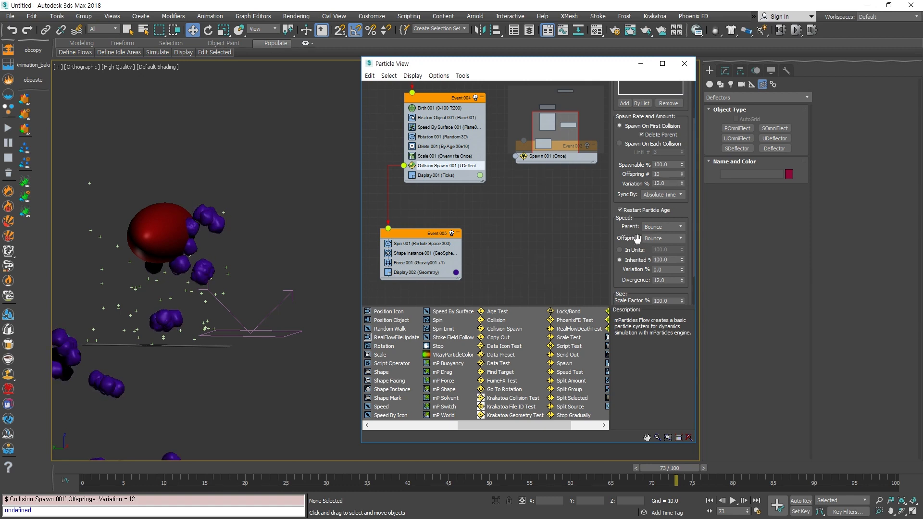
Step: Set the Parent speed of Collision Spawn 001 to Continue and preview the particles up to frame 59
{"action": "left_click_drag", "start_coordinate": [627, 235], "coordinate": [628, 195]}
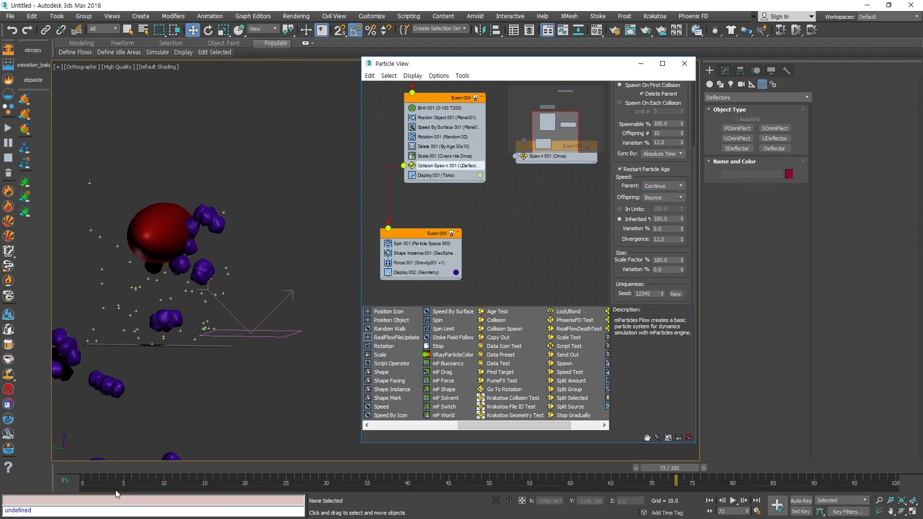
{"action": "left_click", "coordinate": [80, 468]}
{"action": "left_click_drag", "start_coordinate": [100, 468], "coordinate": [570, 436]}
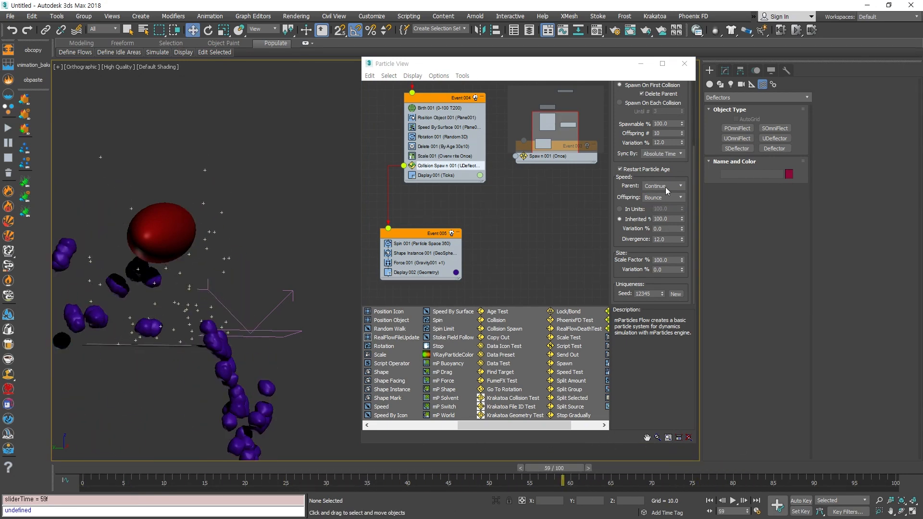
Step: Turn off Force 001 in Event 005 and preview the spawned particles up to frame 100
{"action": "left_click", "coordinate": [668, 195]}
{"action": "left_click", "coordinate": [667, 194]}
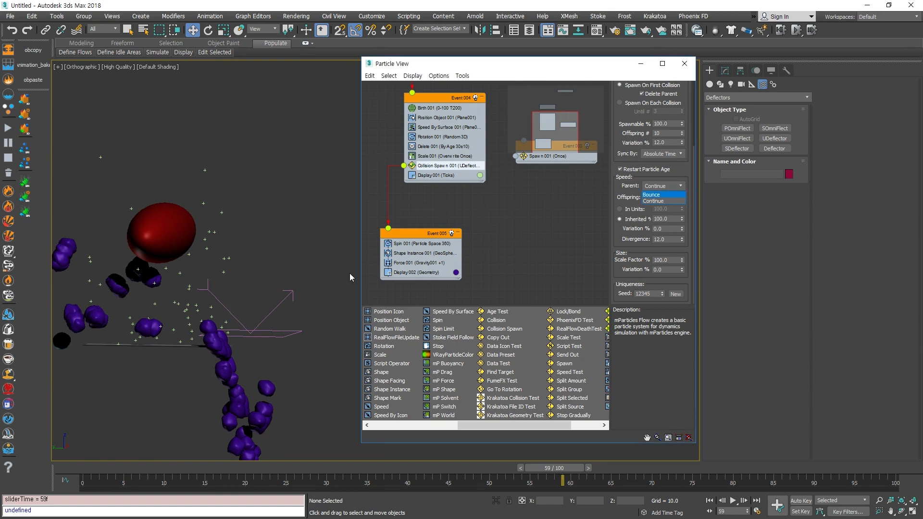
{"action": "left_click_drag", "start_coordinate": [562, 468], "coordinate": [880, 361]}
{"action": "key", "text": "w"}
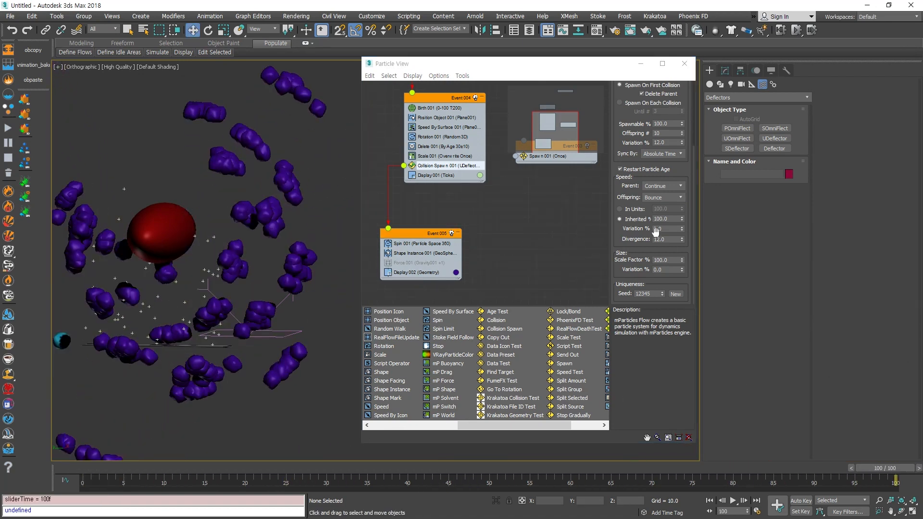
Step: Set Collision Spawn 001's Parent speed to Bounce and Offspring speed to Continue, and preview the particle motion at frames 100 and 82
{"action": "left_click", "coordinate": [662, 185]}
{"action": "left_click", "coordinate": [659, 196]}
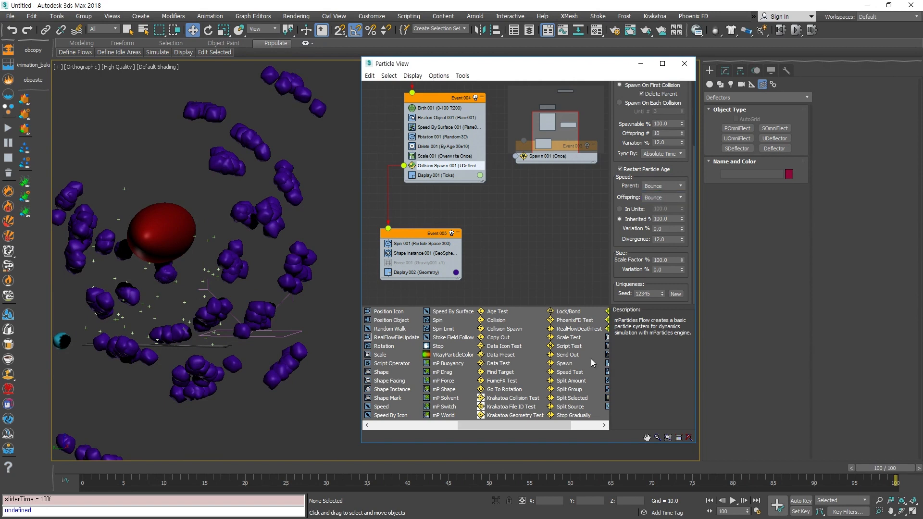
{"action": "left_click", "coordinate": [103, 468]}
{"action": "left_click", "coordinate": [665, 199]}
{"action": "left_click", "coordinate": [664, 203]}
{"action": "left_click", "coordinate": [666, 201]}
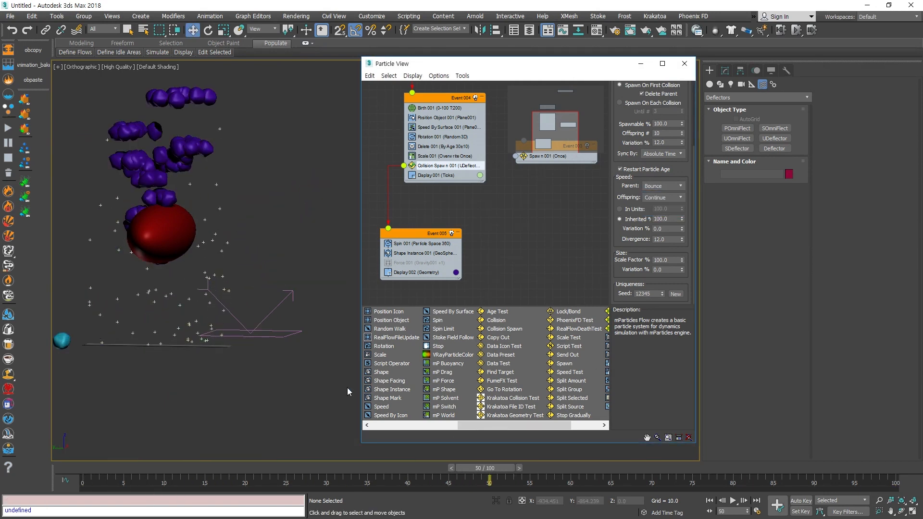
{"action": "left_click_drag", "start_coordinate": [214, 466], "coordinate": [907, 397]}
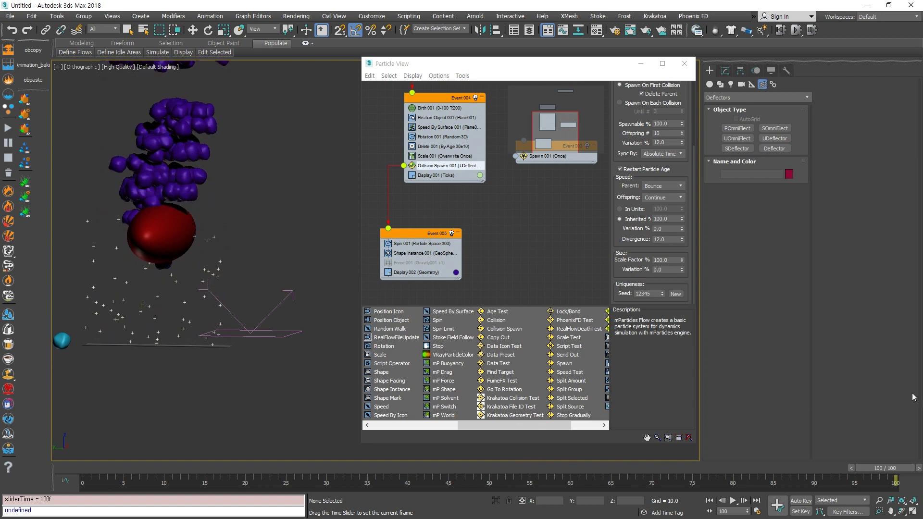
{"action": "left_click_drag", "start_coordinate": [665, 403], "coordinate": [749, 423]}
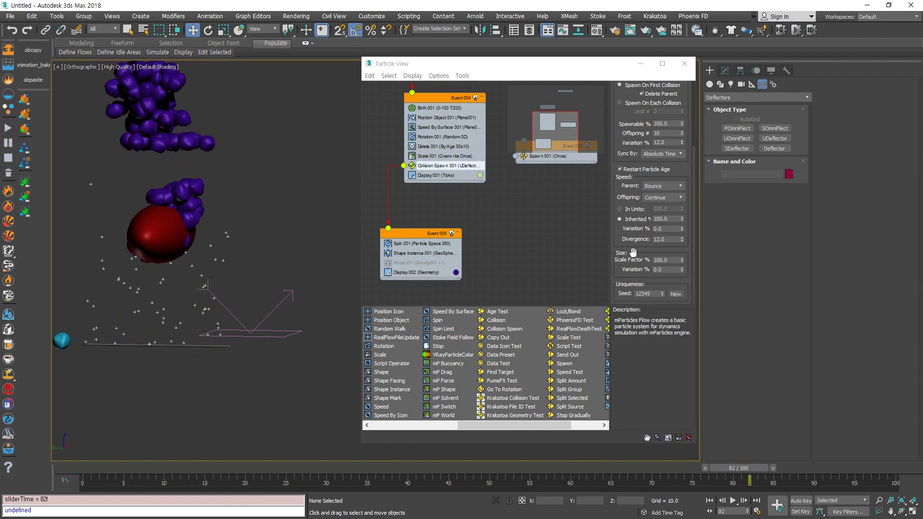
Step: Set the Offspring speed of Collision Spawn 001 to Bounce and preview the particle spread up to frame 100
{"action": "key", "text": "Home"}
{"action": "left_click", "coordinate": [678, 198]}
{"action": "left_click", "coordinate": [674, 210]}
{"action": "left_click_drag", "start_coordinate": [96, 471], "coordinate": [921, 428]}
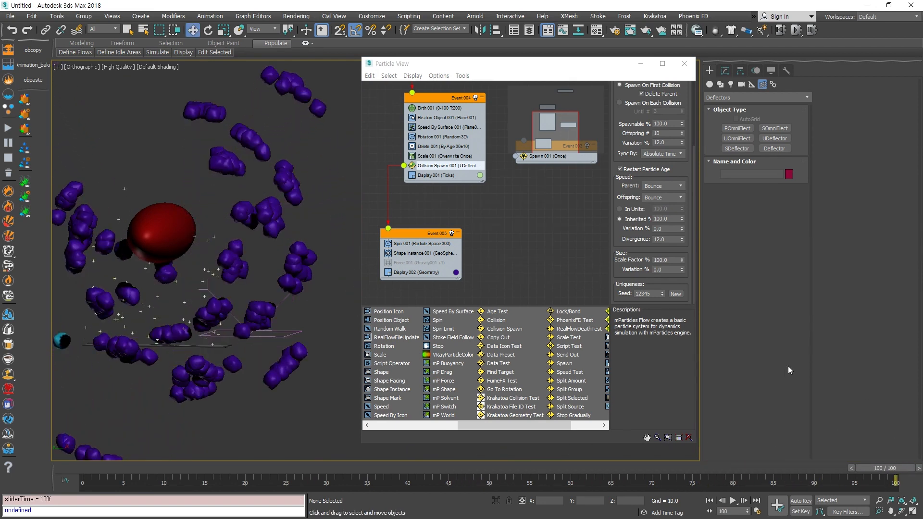
{"action": "middle_click_drag", "start_coordinate": [242, 386], "coordinate": [287, 358], "text": "alt"}
{"action": "scroll", "coordinate": [237, 391], "scroll_direction": "down", "scroll_amount": 3}
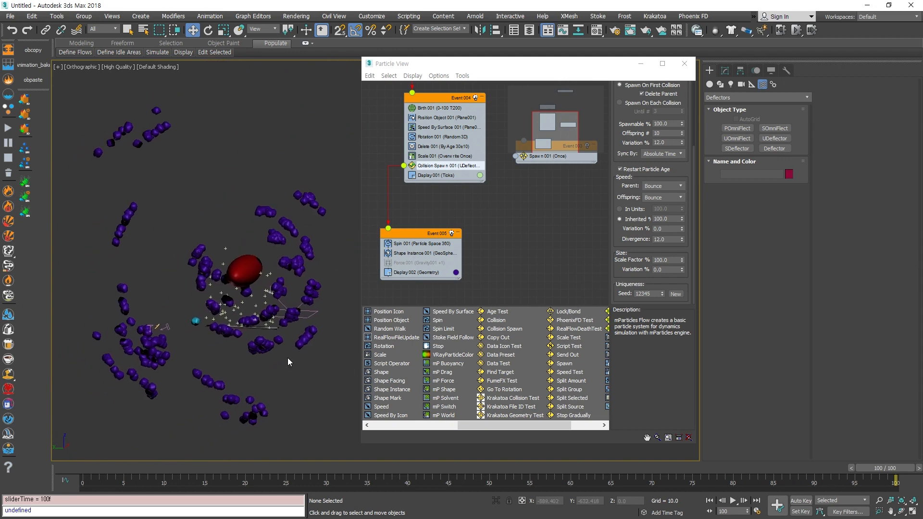
Step: Return to frame 0 and scrub forward to examine the early collisions with the ellipsoid
{"action": "key", "text": "Home"}
{"action": "scroll", "coordinate": [300, 365], "scroll_direction": "up", "scroll_amount": 3}
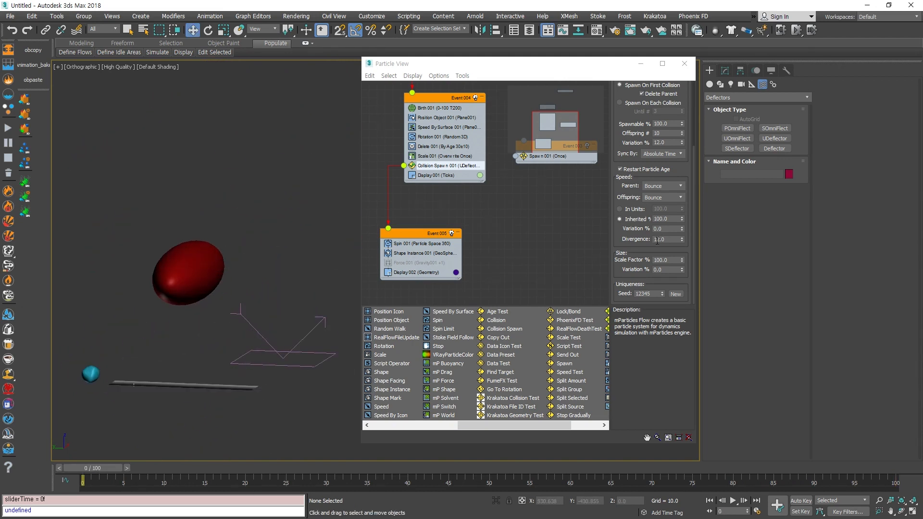
{"action": "left_click_drag", "start_coordinate": [77, 468], "coordinate": [305, 467]}
{"action": "mouse_move", "coordinate": [264, 286]}
{"action": "middle_mouse_down", "text": "alt"}
{"action": "mouse_move", "coordinate": [310, 280]}
{"action": "mouse_move", "coordinate": [209, 297]}
{"action": "mouse_move", "coordinate": [276, 275]}
{"action": "mouse_move", "coordinate": [264, 271]}
{"action": "middle_mouse_up", "text": "alt"}
{"action": "scroll", "coordinate": [312, 285], "scroll_direction": "down", "scroll_amount": 3}
{"action": "scroll", "coordinate": [248, 280], "scroll_direction": "up", "scroll_amount": 3}
Step: Set the Inherited % speed of Collision Spawn 001 to 16 and preview up to frame 100
{"action": "left_click_drag", "start_coordinate": [681, 220], "coordinate": [688, 268]}
{"action": "left_click_drag", "start_coordinate": [195, 480], "coordinate": [897, 391]}
{"action": "key", "text": "w"}
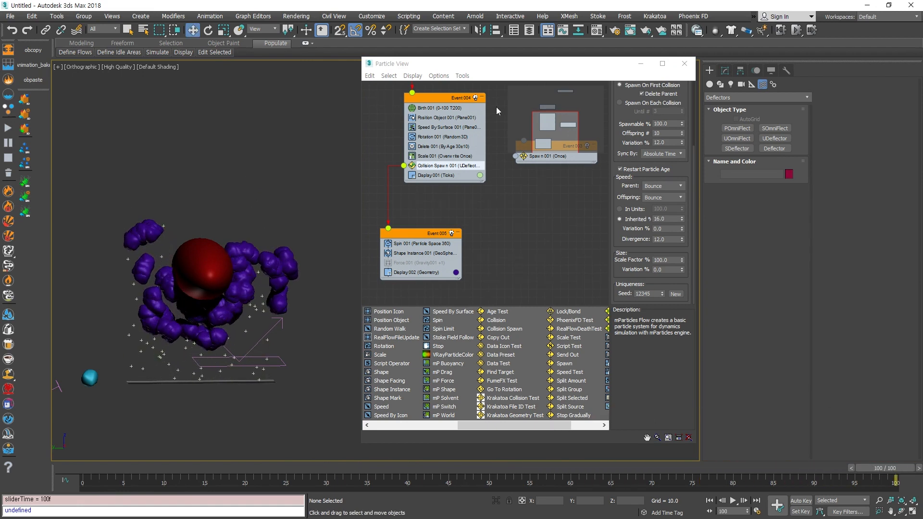
Step: Set the speed Variation % of Collision Spawn 001 to 100 and replay the particles up to frame 100
{"action": "left_click_drag", "start_coordinate": [682, 228], "coordinate": [688, 166]}
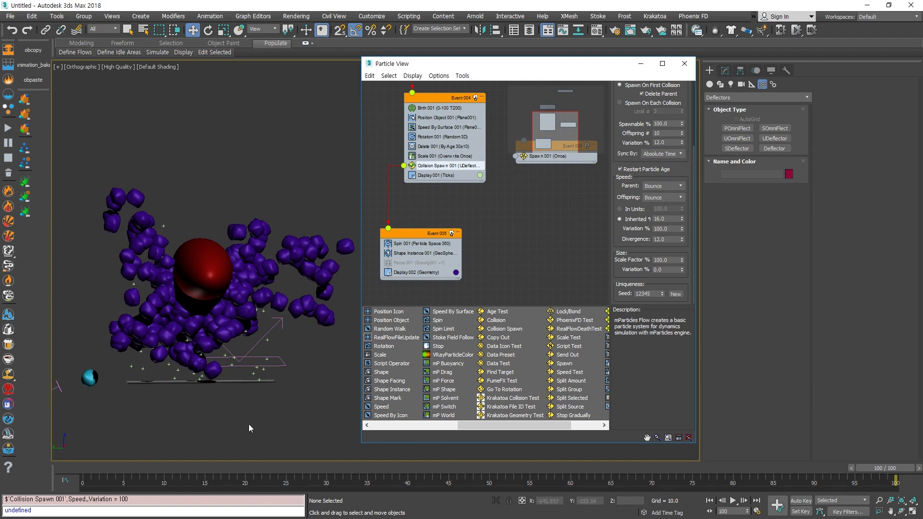
{"action": "left_click", "coordinate": [80, 475]}
{"action": "left_click_drag", "start_coordinate": [252, 458], "coordinate": [899, 367]}
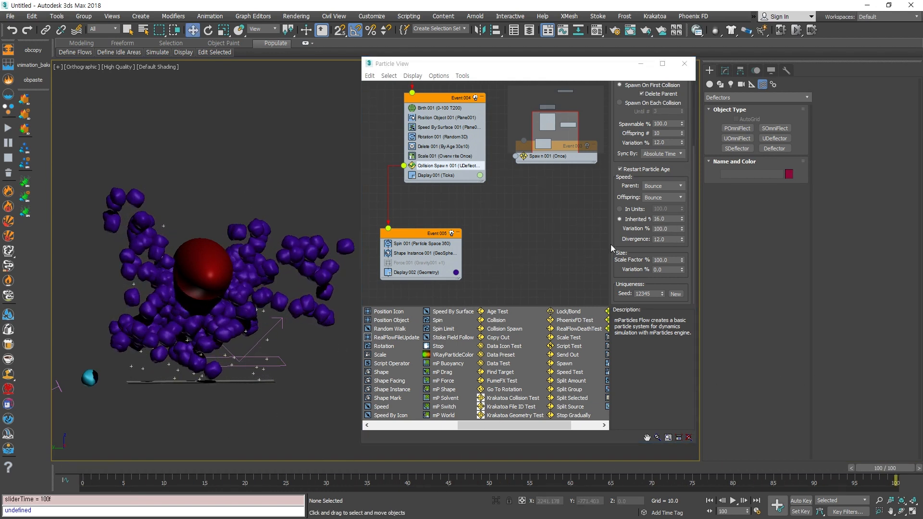
Step: Set the Inherited % speed of Collision Spawn 001 to 51 and select Sphere001 to refocus the view on it
{"action": "left_click_drag", "start_coordinate": [681, 219], "coordinate": [682, 199]}
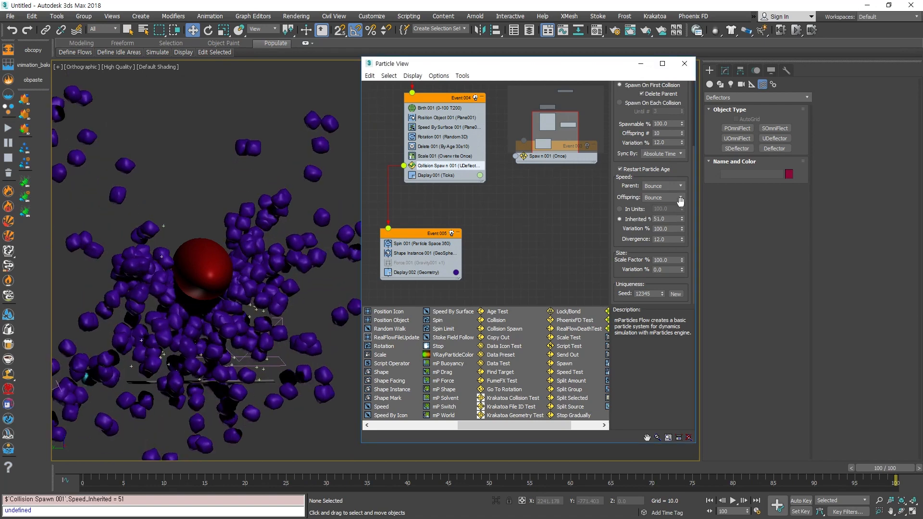
{"action": "scroll", "coordinate": [227, 364], "scroll_direction": "down", "scroll_amount": 3}
{"action": "scroll", "coordinate": [221, 365], "scroll_direction": "down", "scroll_amount": 2}
{"action": "mouse_move", "coordinate": [222, 365]}
{"action": "middle_mouse_down", "text": "alt"}
{"action": "mouse_move", "coordinate": [107, 369]}
{"action": "mouse_move", "coordinate": [203, 369]}
{"action": "middle_mouse_up", "text": "alt"}
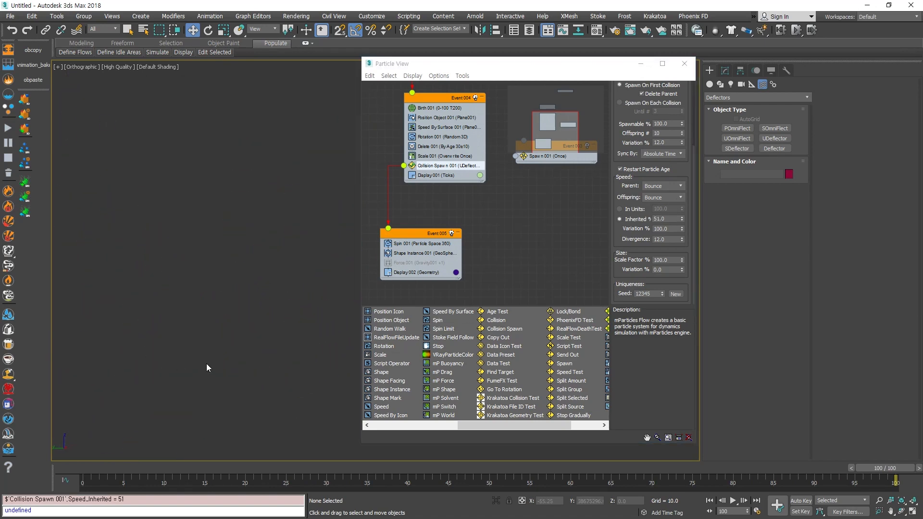
{"action": "key", "text": "z"}
{"action": "left_click", "coordinate": [326, 277]}
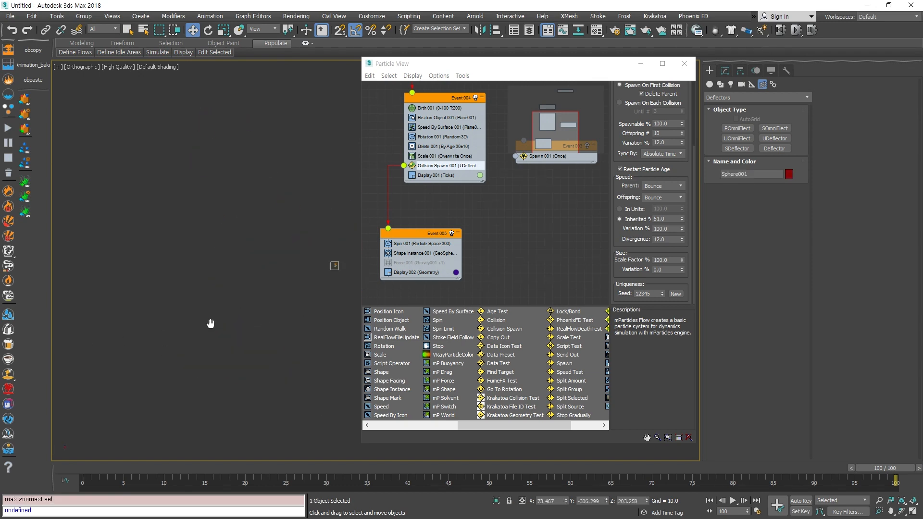
Step: Return to frame 0 and move the Particle View window aside to uncover more of the viewport
{"action": "left_click", "coordinate": [213, 276]}
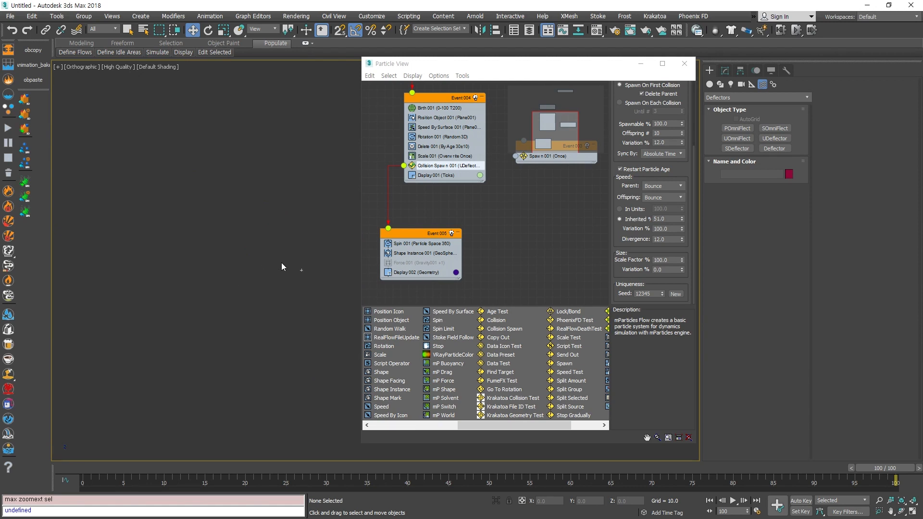
{"action": "left_click", "coordinate": [110, 469]}
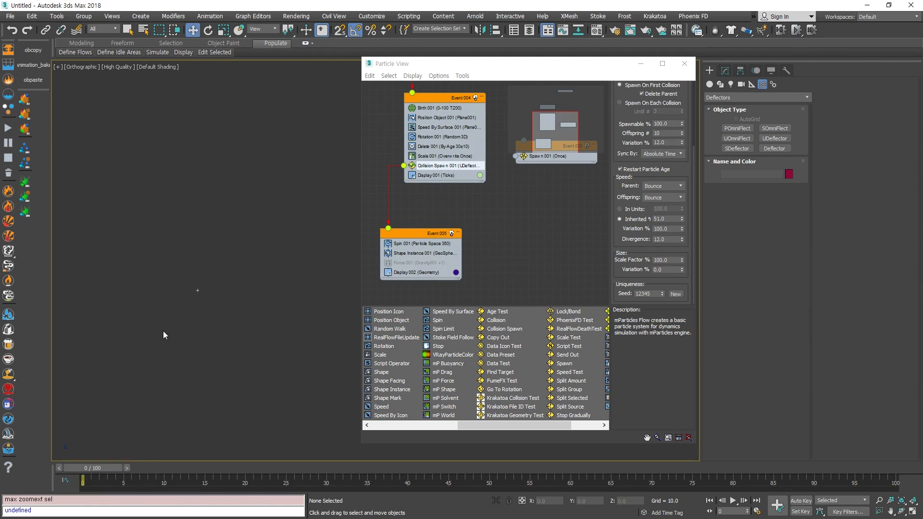
{"action": "left_click_drag", "start_coordinate": [480, 60], "coordinate": [651, 65]}
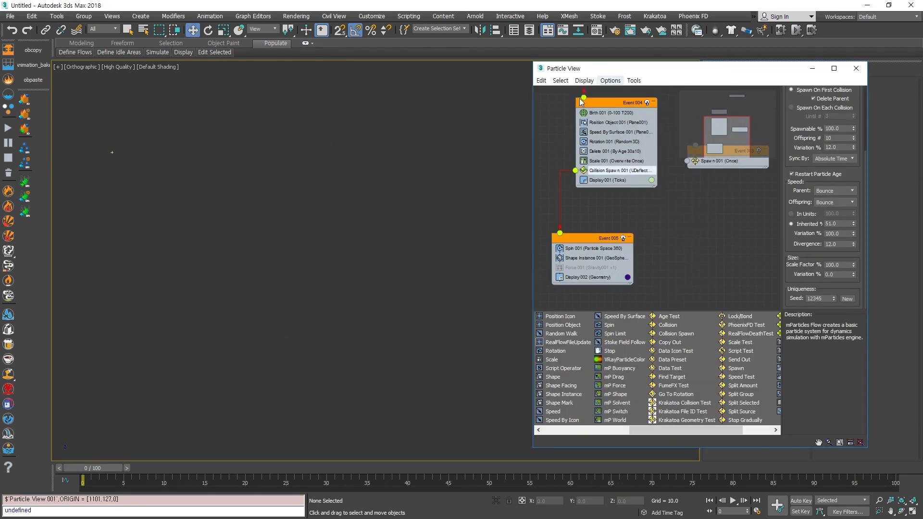
{"action": "key", "text": "alt+w"}
{"action": "left_click", "coordinate": [449, 350]}
{"action": "right_click", "coordinate": [468, 183]}
{"action": "key", "text": "alt+w"}
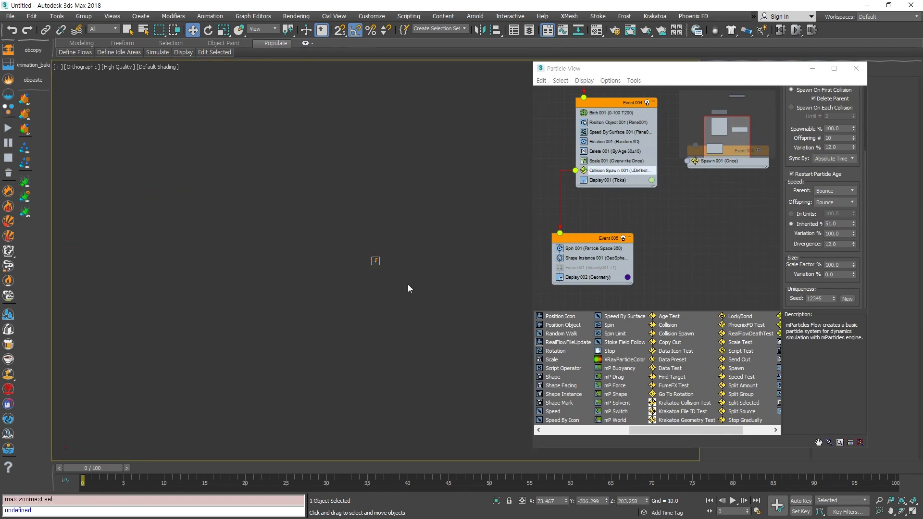
Step: Select Sphere001 in the Perspective viewport, frame the view on it and maximize that viewport
{"action": "key", "text": "alt+w"}
{"action": "left_click", "coordinate": [497, 373]}
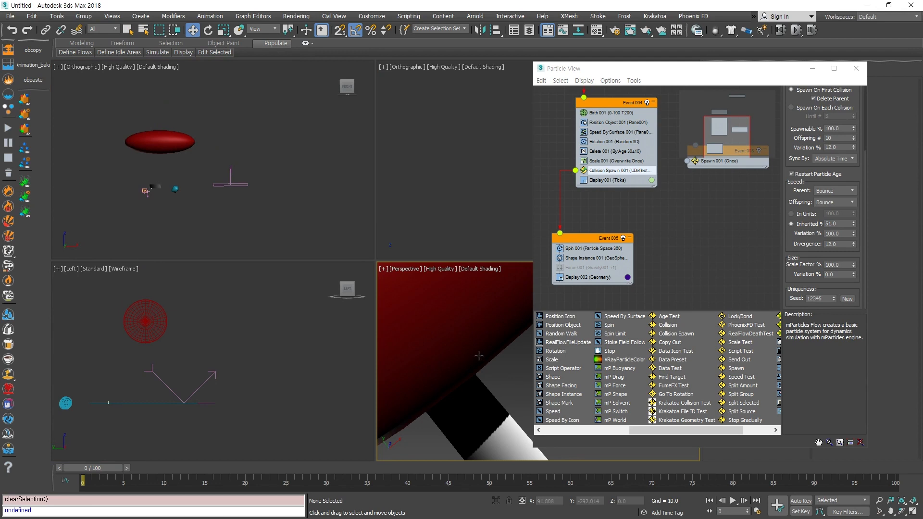
{"action": "left_click", "coordinate": [479, 355]}
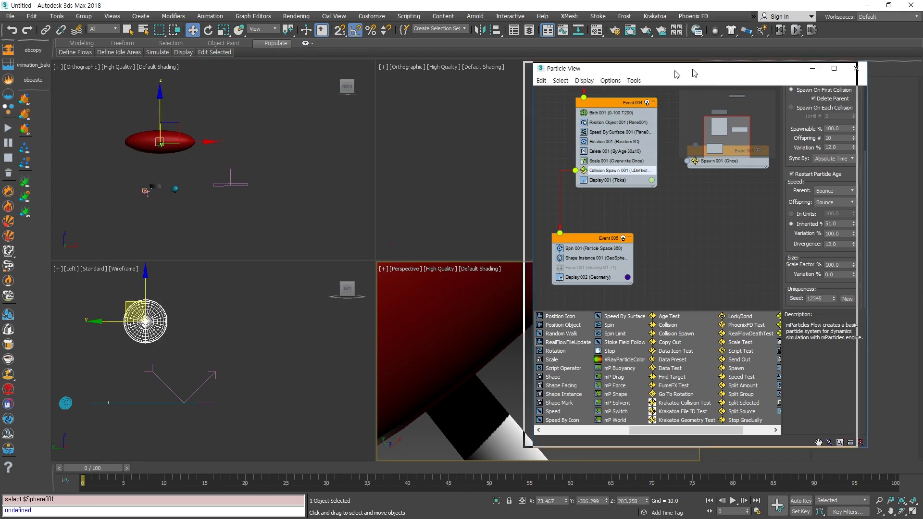
{"action": "left_click_drag", "start_coordinate": [706, 72], "coordinate": [365, 82]}
{"action": "left_click", "coordinate": [724, 71]}
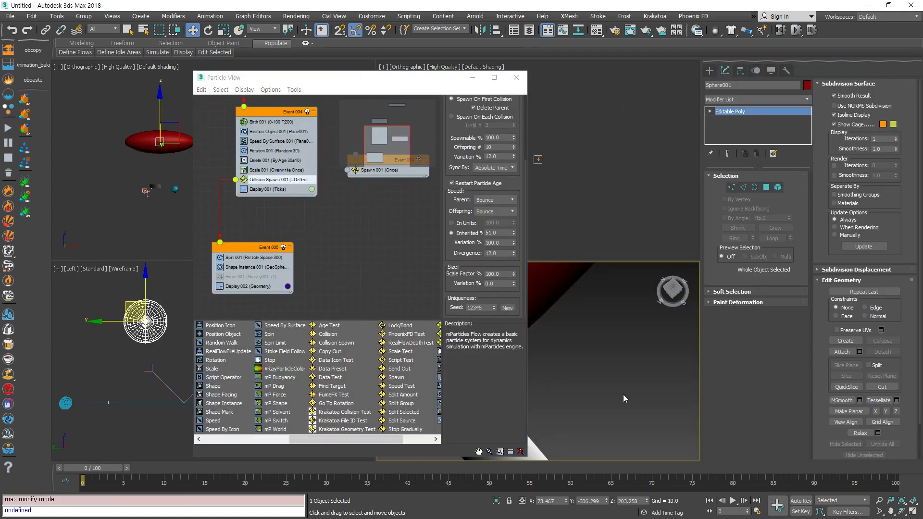
{"action": "key", "text": "z"}
{"action": "left_click_drag", "start_coordinate": [382, 88], "coordinate": [638, 78]}
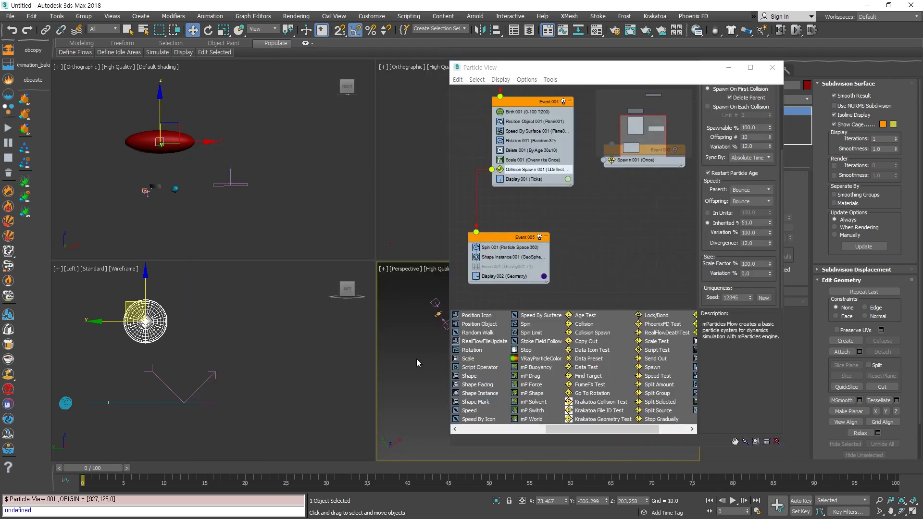
{"action": "key", "text": "alt+w"}
{"action": "scroll", "coordinate": [260, 296], "scroll_direction": "down", "scroll_amount": 4}
{"action": "middle_click_drag", "start_coordinate": [259, 292], "coordinate": [261, 284], "text": "alt"}
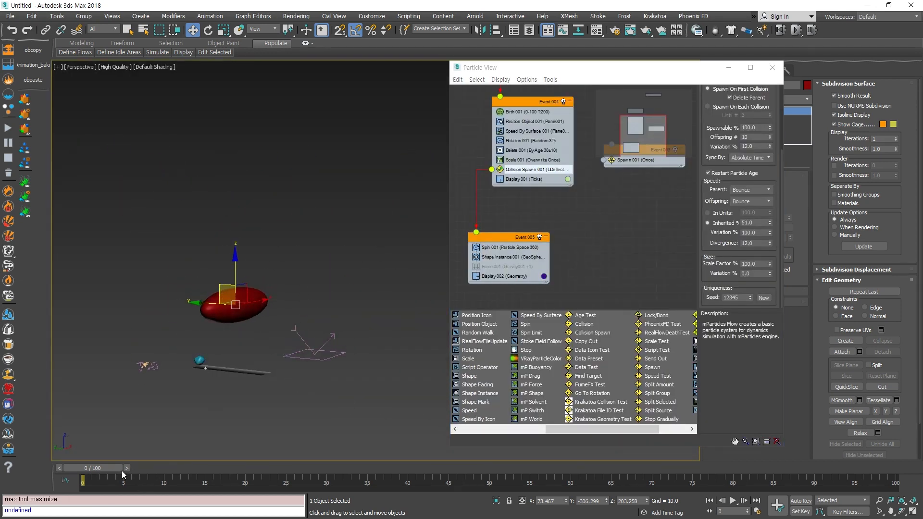
Step: Scrub forward to frame 100 and examine from several angles how the spawned offspring scatter around Sphere001
{"action": "left_click_drag", "start_coordinate": [101, 469], "coordinate": [784, 459]}
{"action": "key", "text": "w"}
{"action": "middle_click_drag", "start_coordinate": [271, 358], "coordinate": [239, 288], "text": "alt"}
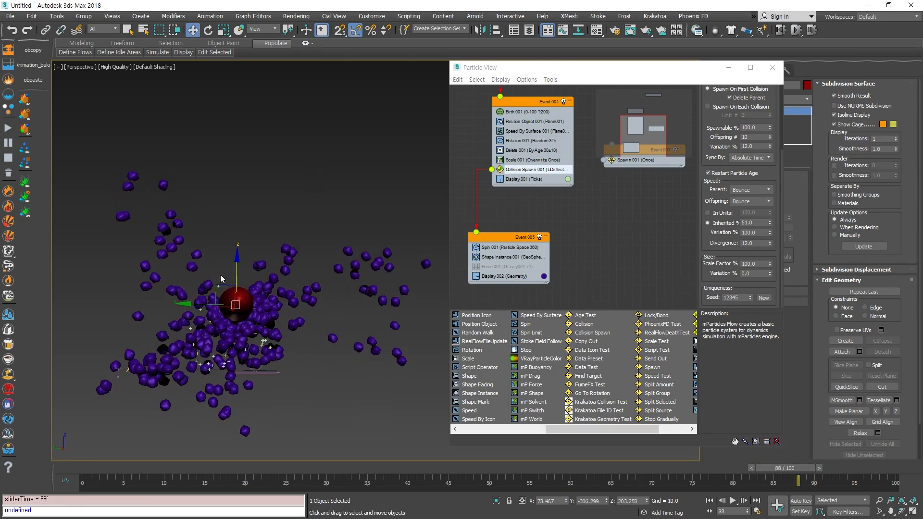
{"action": "middle_click_drag", "start_coordinate": [310, 214], "coordinate": [293, 289], "text": "alt"}
{"action": "left_click_drag", "start_coordinate": [794, 467], "coordinate": [918, 482]}
{"action": "key", "text": "w"}
{"action": "middle_click_drag", "start_coordinate": [371, 403], "coordinate": [366, 400], "text": "alt"}
{"action": "middle_click_drag", "start_coordinate": [367, 400], "coordinate": [315, 392]}
{"action": "scroll", "coordinate": [292, 387], "scroll_direction": "down", "scroll_amount": 2}
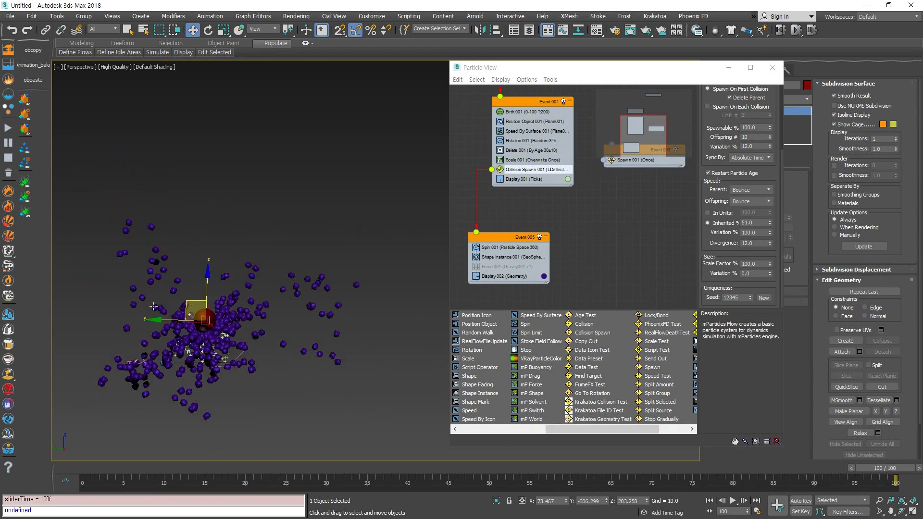
{"action": "middle_click_drag", "start_coordinate": [338, 279], "coordinate": [246, 310], "text": "alt"}
{"action": "scroll", "coordinate": [183, 348], "scroll_direction": "up", "scroll_amount": 3}
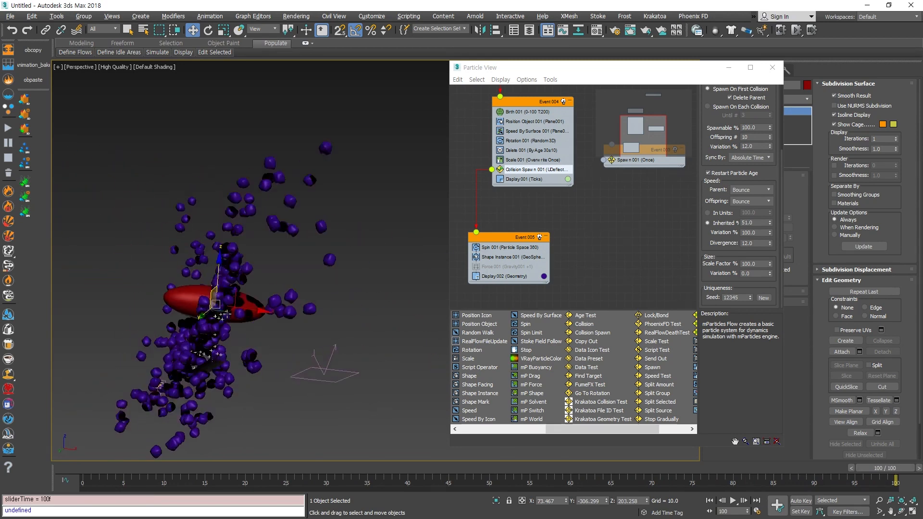
{"action": "middle_click_drag", "start_coordinate": [183, 348], "coordinate": [282, 401], "text": "alt"}
Step: Set the size Scale Factor % of Collision Spawn 001 to 62 and its size Variation % to 100, previewing to frame 67
{"action": "left_click", "coordinate": [89, 470]}
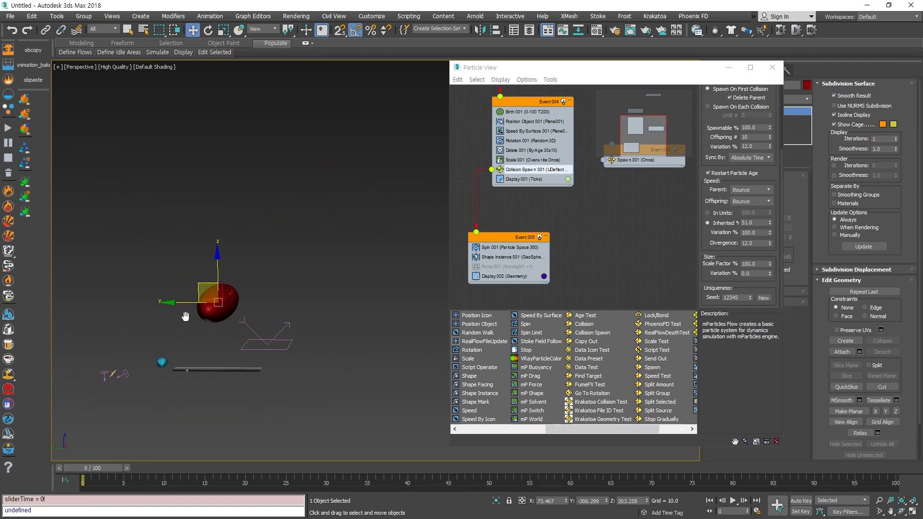
{"action": "middle_click_drag", "start_coordinate": [233, 298], "coordinate": [318, 281]}
{"action": "left_click", "coordinate": [723, 261]}
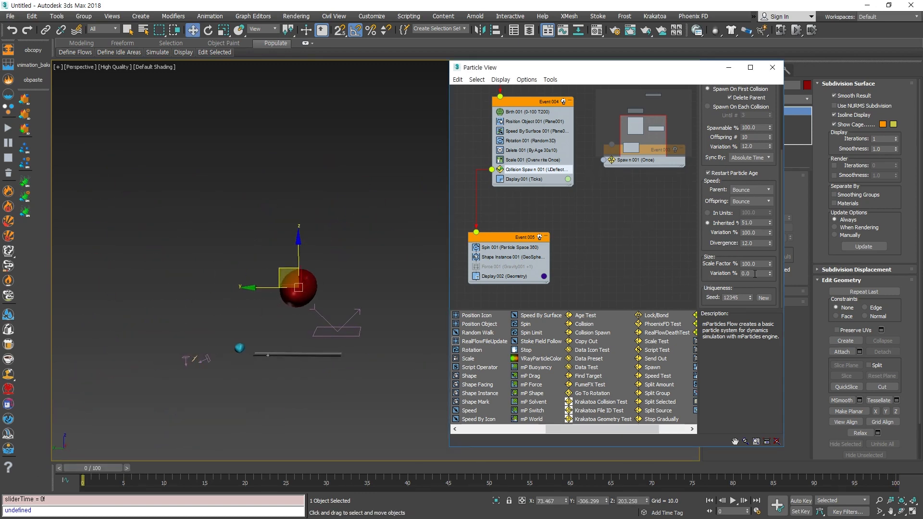
{"action": "left_click_drag", "start_coordinate": [101, 468], "coordinate": [516, 468]}
{"action": "key", "text": "w"}
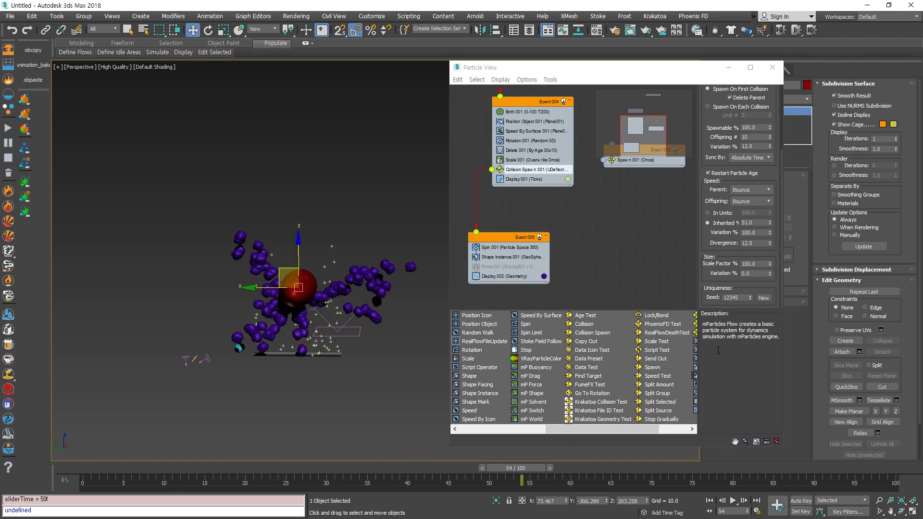
{"action": "left_click_drag", "start_coordinate": [771, 266], "coordinate": [769, 164]}
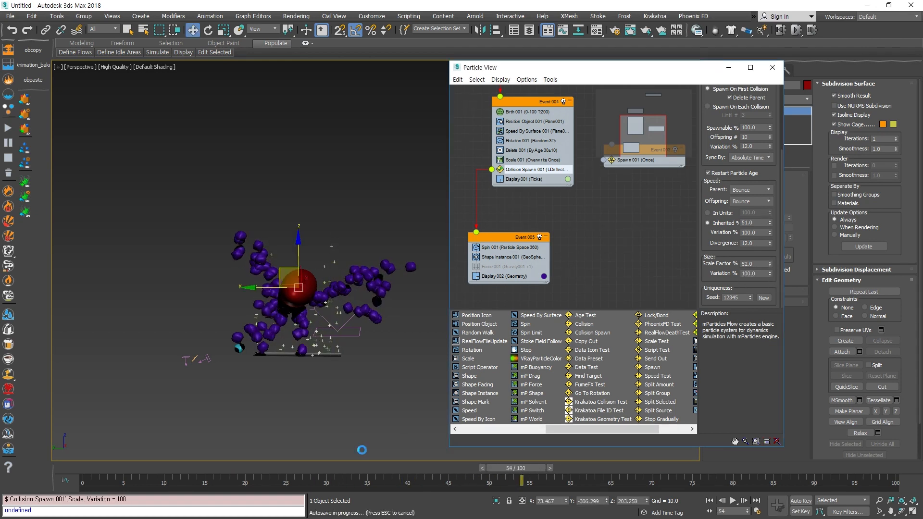
{"action": "left_click_drag", "start_coordinate": [172, 468], "coordinate": [628, 336]}
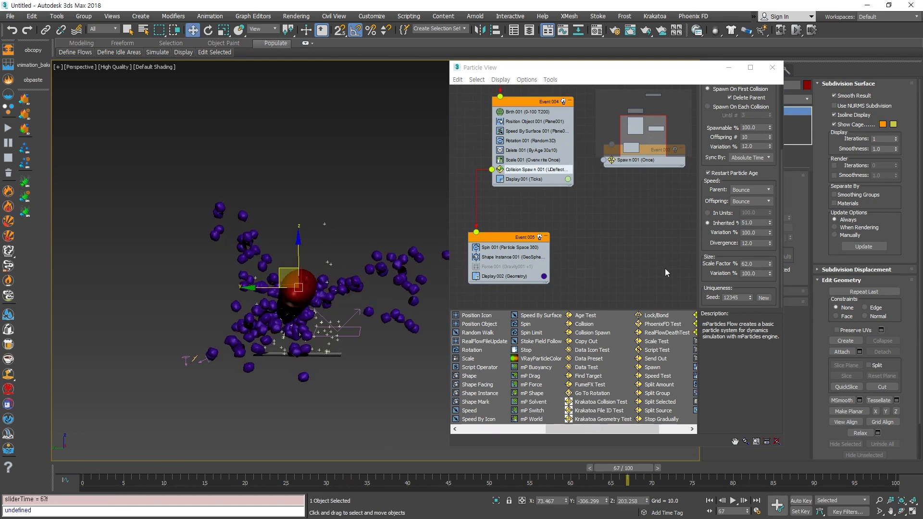
Step: Set the size Scale Factor % of Collision Spawn 001 to 19 and check the offspring at frame 75
{"action": "left_click", "coordinate": [770, 263]}
{"action": "left_click_drag", "start_coordinate": [774, 282], "coordinate": [773, 289]}
{"action": "left_click_drag", "start_coordinate": [209, 467], "coordinate": [715, 417]}
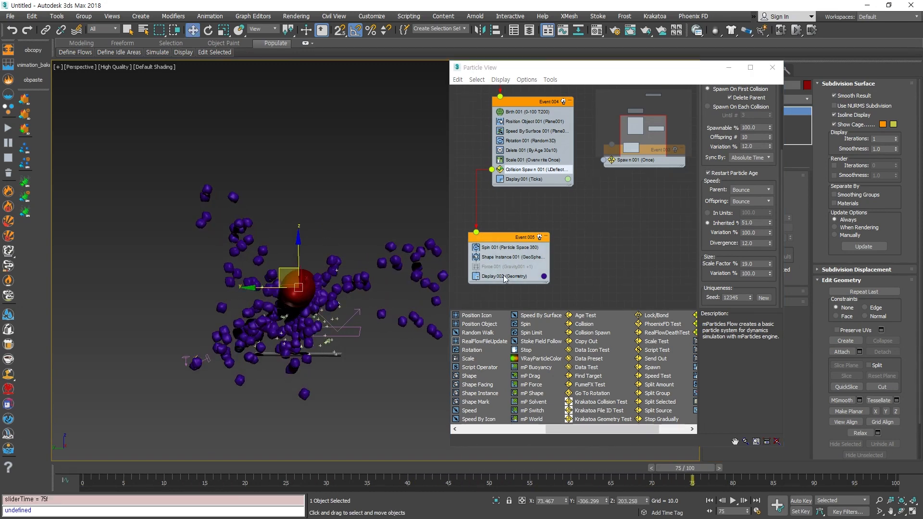
{"action": "scroll", "coordinate": [279, 313], "scroll_direction": "up", "scroll_amount": 5}
{"action": "middle_click_drag", "start_coordinate": [280, 313], "coordinate": [309, 317], "text": "alt"}
{"action": "scroll", "coordinate": [292, 333], "scroll_direction": "down", "scroll_amount": 5}
{"action": "left_click", "coordinate": [606, 231]}
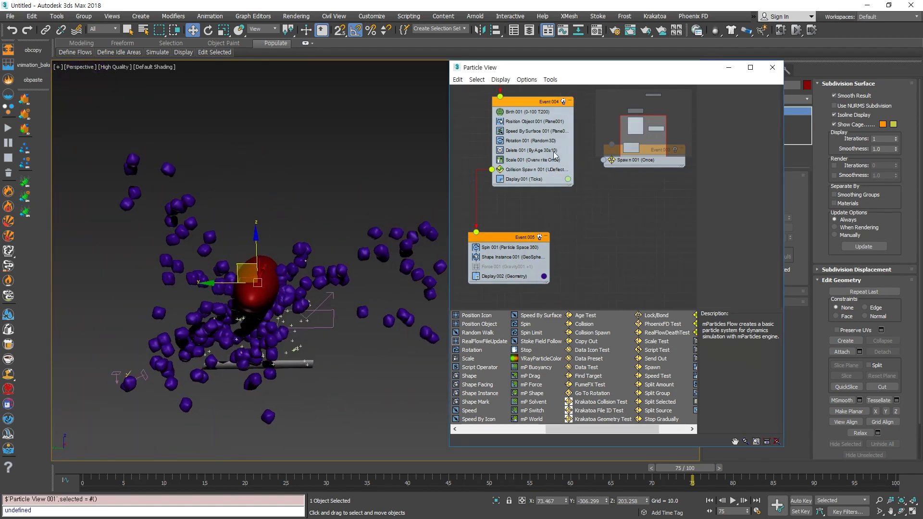
{"action": "left_click", "coordinate": [534, 169]}
{"action": "scroll", "coordinate": [714, 224], "scroll_direction": "down", "scroll_amount": 3}
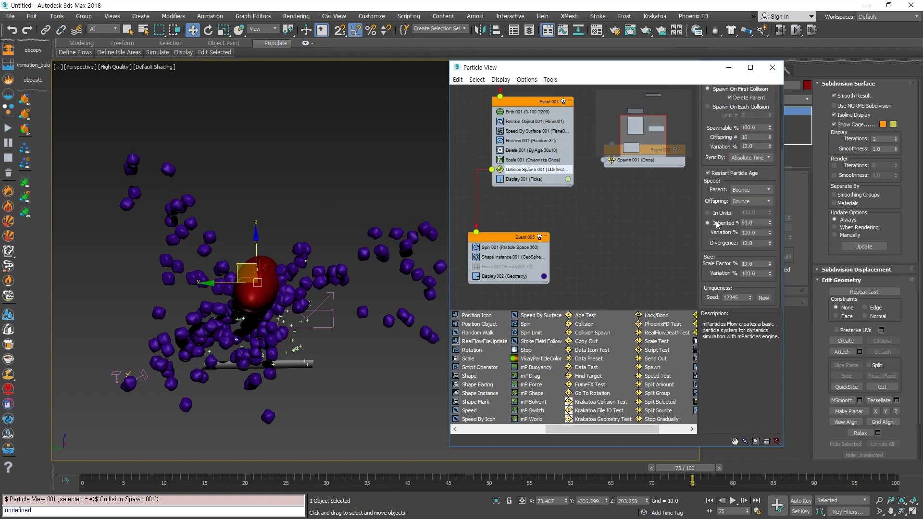
Step: Return to frame 0 and delete Collision Spawn 001 from Event 004
{"action": "left_click_drag", "start_coordinate": [281, 468], "coordinate": [82, 468]}
{"action": "middle_click_drag", "start_coordinate": [384, 329], "coordinate": [222, 360]}
{"action": "scroll", "coordinate": [223, 361], "scroll_direction": "down", "scroll_amount": 8}
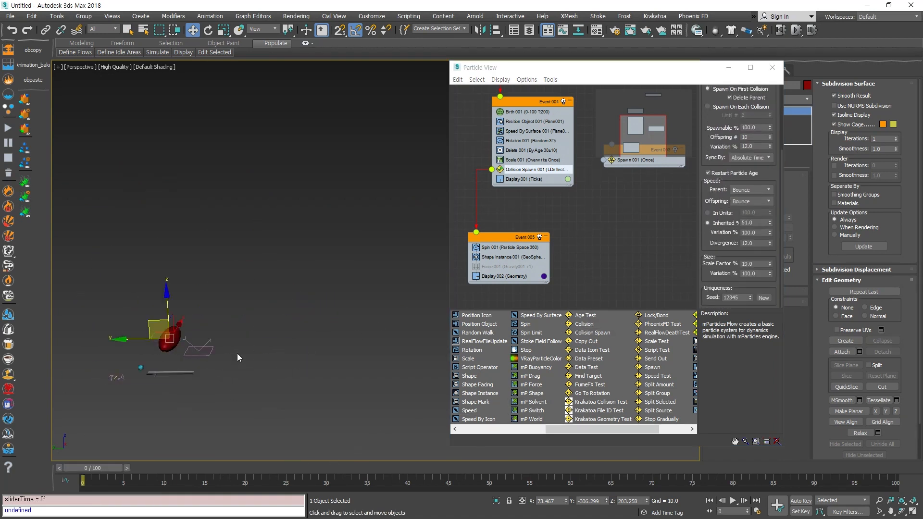
{"action": "middle_click_drag", "start_coordinate": [313, 361], "coordinate": [295, 337]}
{"action": "scroll", "coordinate": [295, 336], "scroll_direction": "up", "scroll_amount": 5}
{"action": "left_click", "coordinate": [638, 261]}
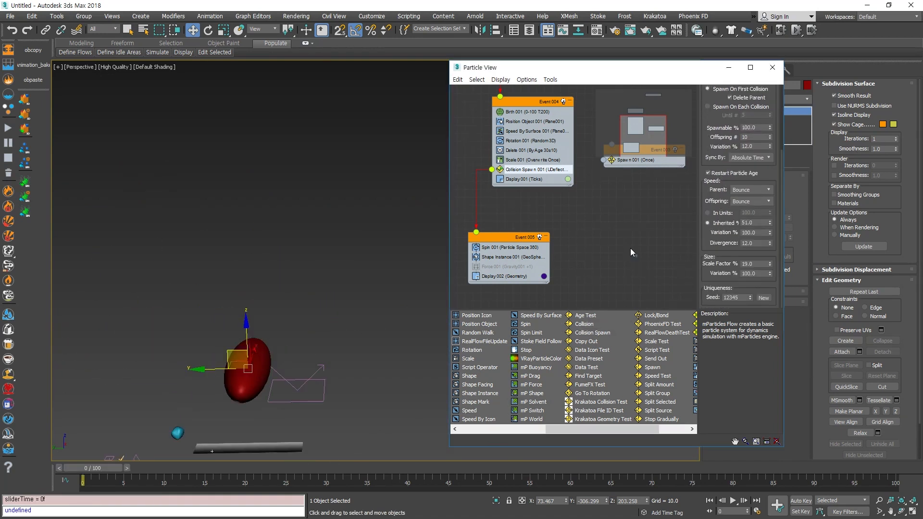
{"action": "left_click", "coordinate": [542, 168]}
{"action": "key", "text": "Delete"}
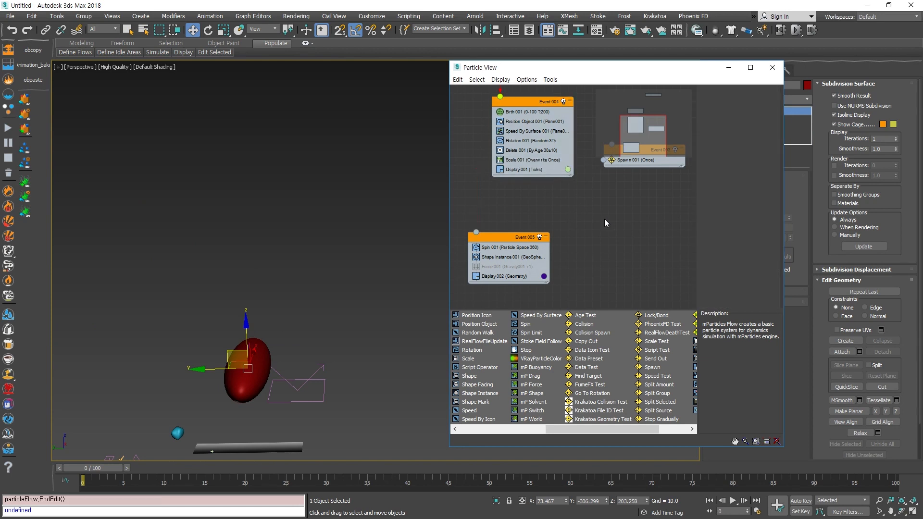
Step: Move the Spawn 001 test into Event 004 below Scale 001, preview the particles and show the test's parameters
{"action": "left_click_drag", "start_coordinate": [619, 177], "coordinate": [509, 182]}
{"action": "middle_click_drag", "start_coordinate": [582, 246], "coordinate": [600, 206]}
{"action": "left_click_drag", "start_coordinate": [505, 214], "coordinate": [512, 214]}
{"action": "middle_click_drag", "start_coordinate": [309, 344], "coordinate": [296, 301]}
{"action": "left_click_drag", "start_coordinate": [114, 468], "coordinate": [444, 468]}
{"action": "left_click_drag", "start_coordinate": [501, 434], "coordinate": [132, 460]}
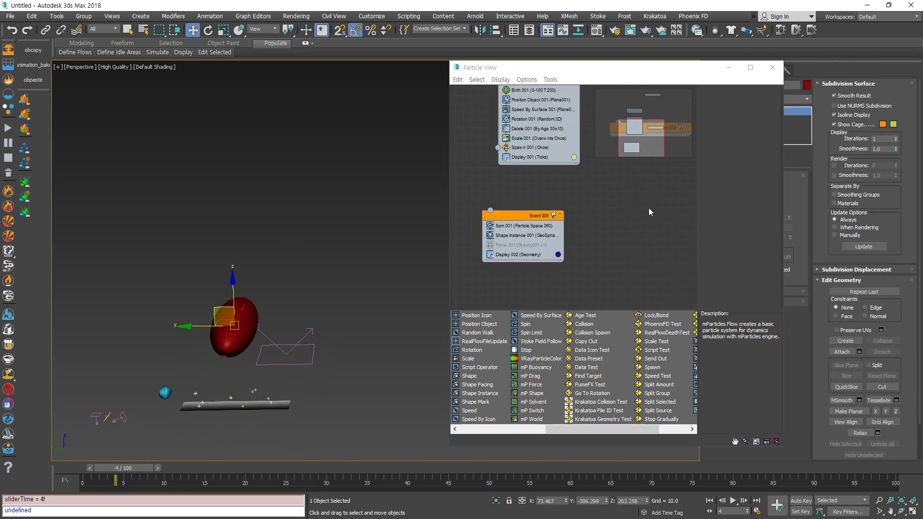
{"action": "left_click", "coordinate": [528, 147]}
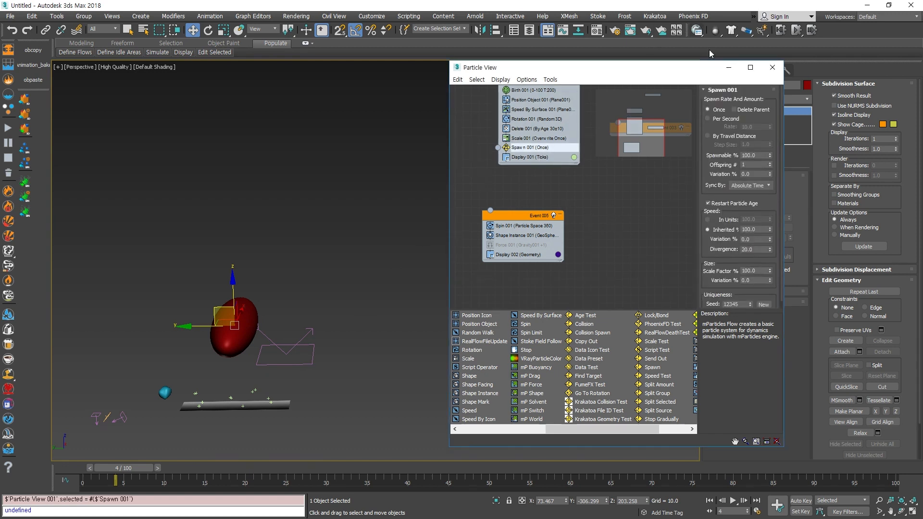
Step: Move Sphere001 along the X axis away from the emitting plane to X 855.02
{"action": "left_click", "coordinate": [287, 329]}
{"action": "left_click", "coordinate": [240, 321]}
{"action": "middle_click_drag", "start_coordinate": [302, 310], "coordinate": [241, 332], "text": "alt"}
{"action": "left_click_drag", "start_coordinate": [254, 330], "coordinate": [469, 345]}
{"action": "middle_click_drag", "start_coordinate": [389, 345], "coordinate": [220, 292]}
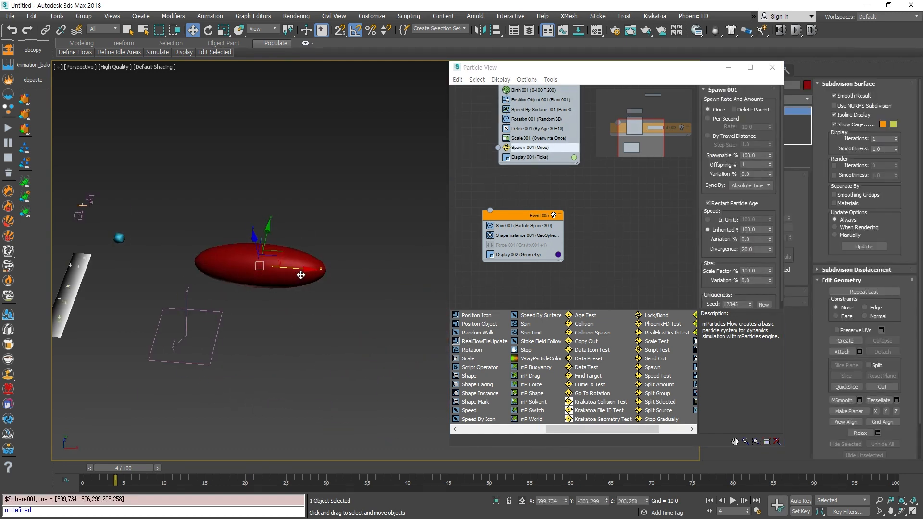
{"action": "left_click_drag", "start_coordinate": [297, 277], "coordinate": [406, 274]}
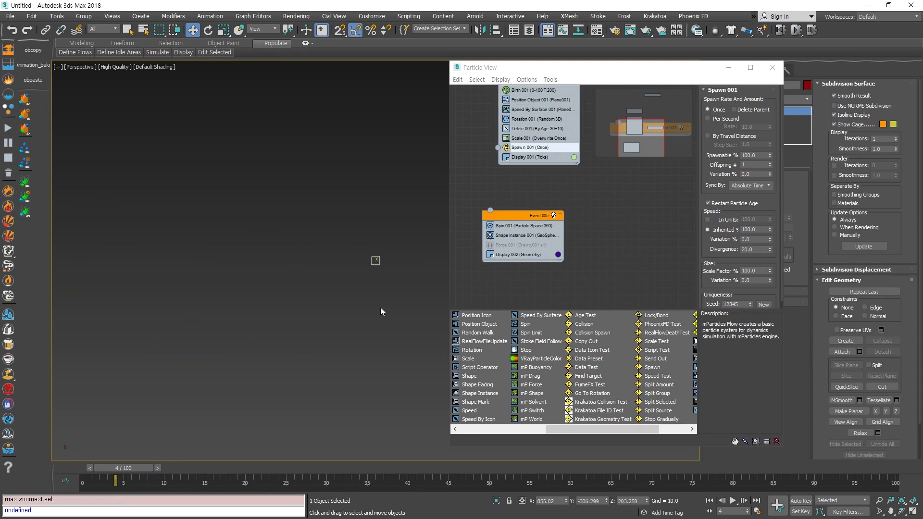
Step: Move Particle View off the main screen and reselect Sphere001 from the Left viewport to refocus on it
{"action": "left_click", "coordinate": [390, 260]}
{"action": "left_click_drag", "start_coordinate": [645, 69], "coordinate": [922, 43]}
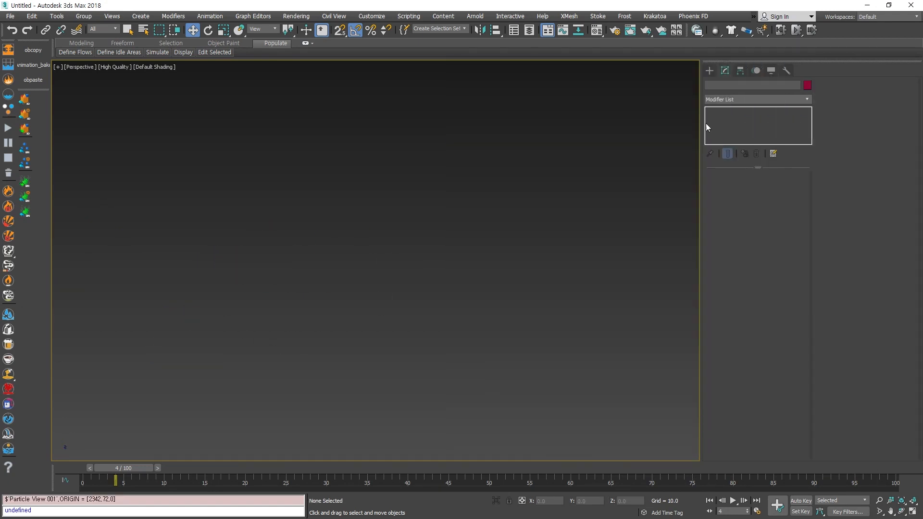
{"action": "key", "text": "alt+w"}
{"action": "left_click", "coordinate": [146, 309]}
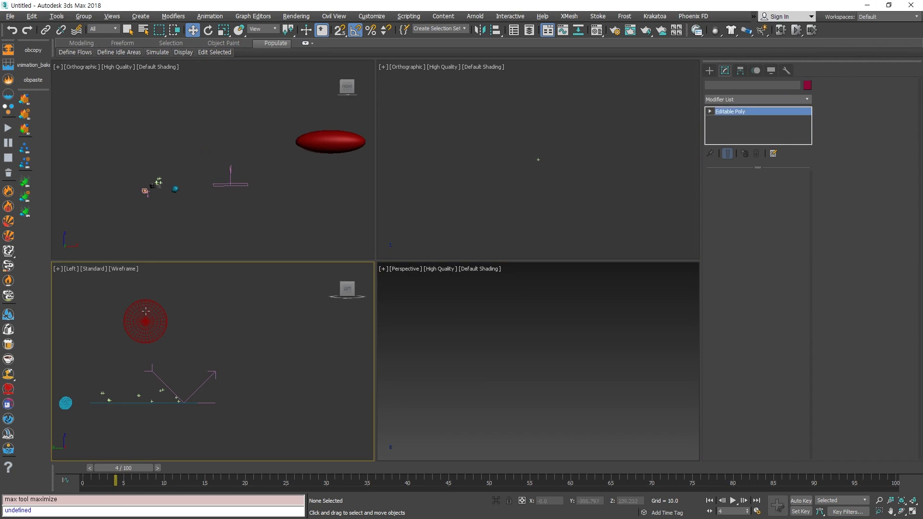
{"action": "key", "text": "alt+w"}
{"action": "key", "text": "z"}
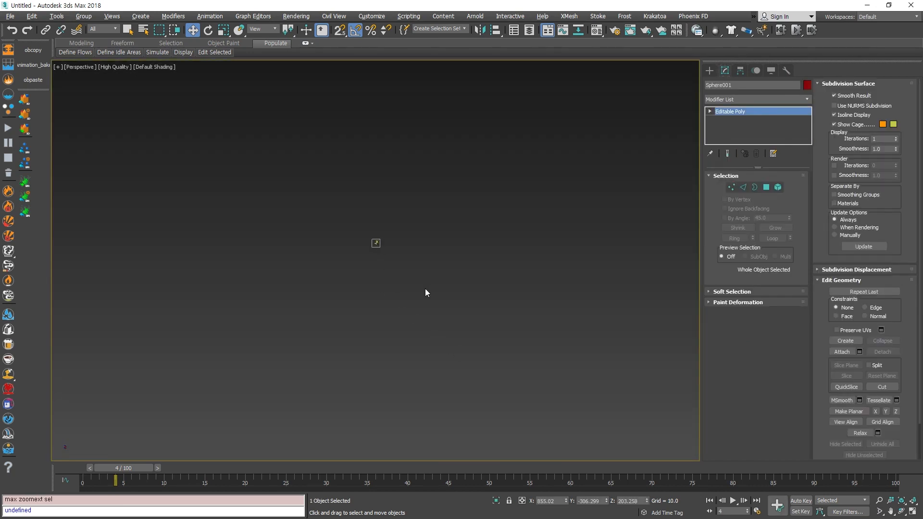
Step: Switch the Perspective viewport to Orthographic and frame it so that Sphere001, the deflector and the emitting plane all fit
{"action": "key", "text": "z"}
{"action": "key", "text": "u"}
{"action": "key", "text": "z"}
{"action": "key", "text": "alt+w"}
{"action": "key", "text": "alt+w"}
{"action": "middle_click_drag", "start_coordinate": [186, 232], "coordinate": [327, 311], "text": "alt"}
{"action": "left_click", "coordinate": [331, 307]}
{"action": "left_click", "coordinate": [391, 226]}
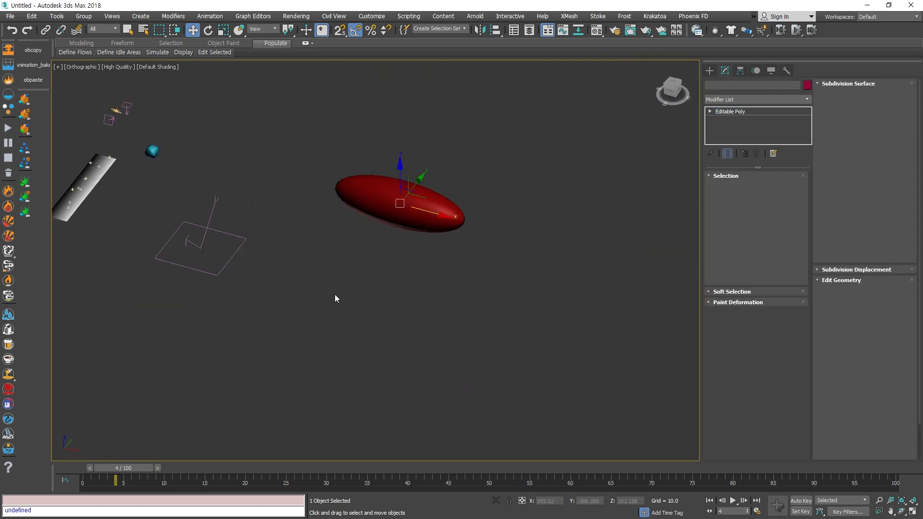
{"action": "scroll", "coordinate": [404, 328], "scroll_direction": "down", "scroll_amount": 3}
{"action": "scroll", "coordinate": [404, 326], "scroll_direction": "up", "scroll_amount": 2}
{"action": "key", "text": "z"}
{"action": "scroll", "coordinate": [399, 329], "scroll_direction": "down", "scroll_amount": 10}
{"action": "scroll", "coordinate": [340, 329], "scroll_direction": "up", "scroll_amount": 5}
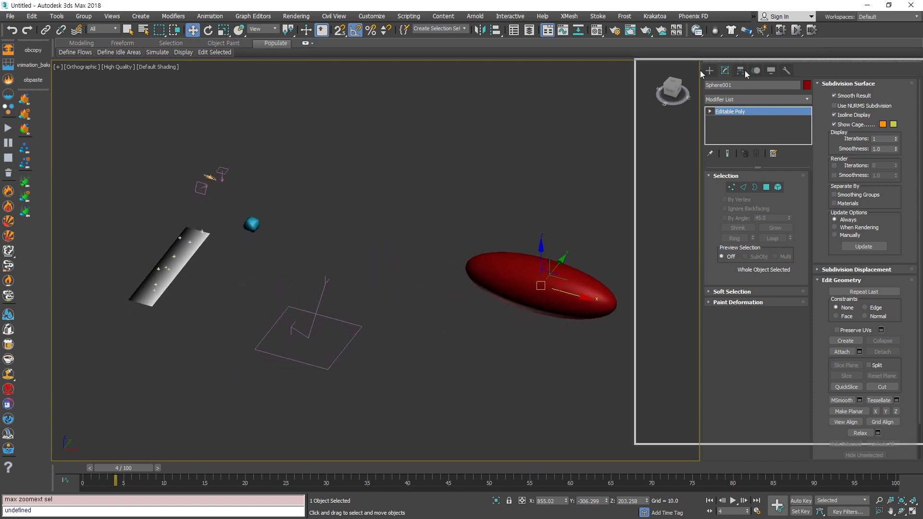
Step: Bring Particle View back beside the scene and enlarge Event 004 in it
{"action": "key", "text": "6"}
{"action": "scroll", "coordinate": [607, 255], "scroll_direction": "up", "scroll_amount": 4}
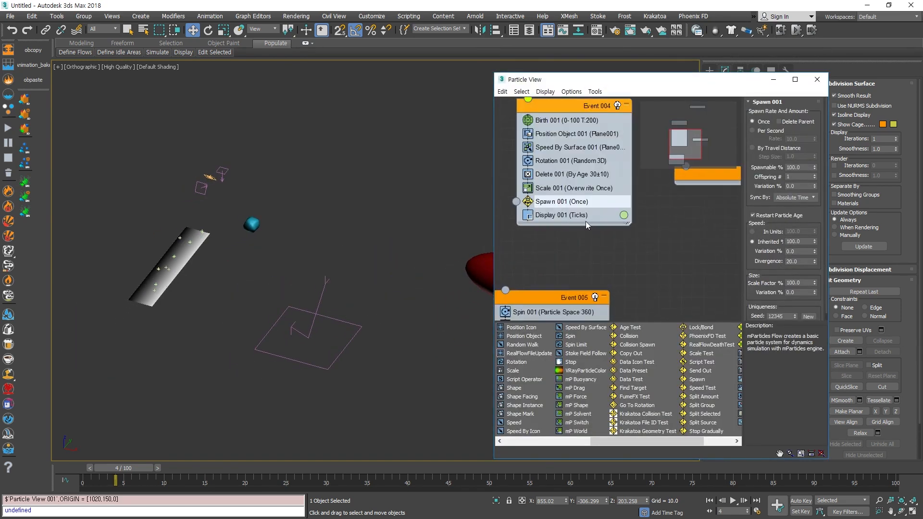
{"action": "scroll", "coordinate": [622, 257], "scroll_direction": "down", "scroll_amount": 2}
{"action": "scroll", "coordinate": [627, 282], "scroll_direction": "up", "scroll_amount": 2}
{"action": "middle_click_drag", "start_coordinate": [627, 277], "coordinate": [639, 281]}
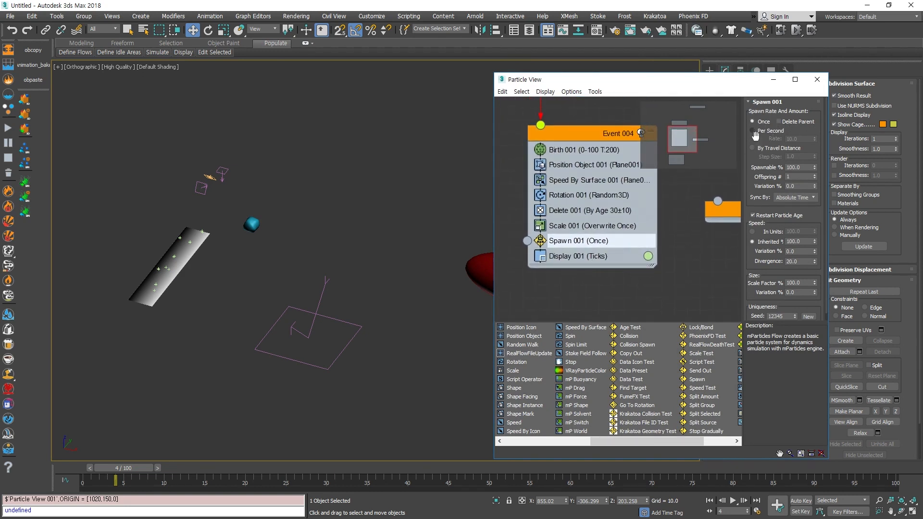
Step: Frame the emitting plane closely and scrub the first frames to examine the particles produced by Spawn 001
{"action": "middle_click_drag", "start_coordinate": [296, 305], "coordinate": [387, 281], "text": "alt"}
{"action": "scroll", "coordinate": [388, 282], "scroll_direction": "down", "scroll_amount": 3}
{"action": "middle_click_drag", "start_coordinate": [396, 340], "coordinate": [387, 283]}
{"action": "scroll", "coordinate": [382, 312], "scroll_direction": "up", "scroll_amount": 7}
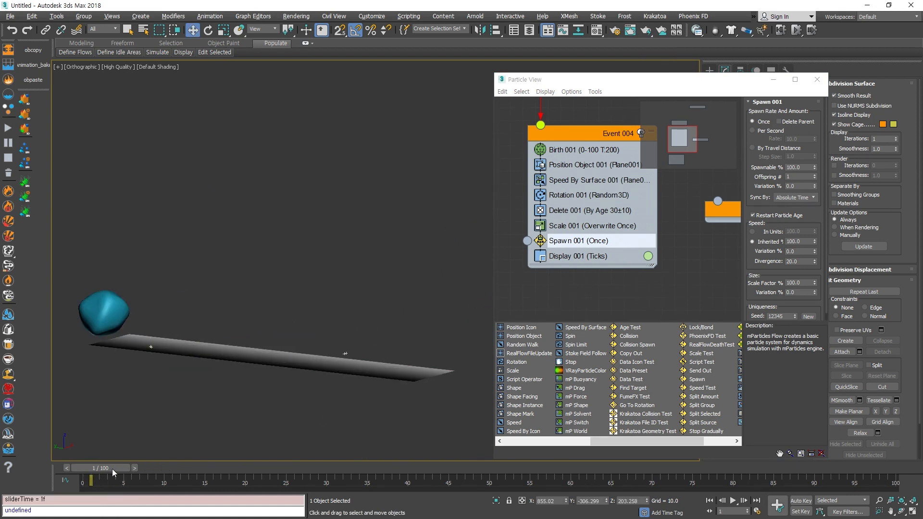
{"action": "left_click_drag", "start_coordinate": [109, 468], "coordinate": [117, 468]}
{"action": "left_click_drag", "start_coordinate": [196, 468], "coordinate": [75, 482]}
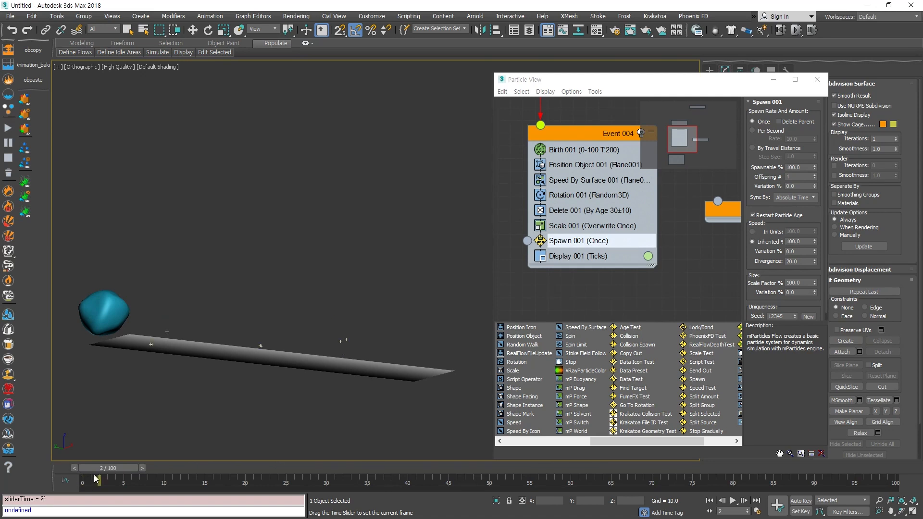
{"action": "scroll", "coordinate": [141, 388], "scroll_direction": "up", "scroll_amount": 3}
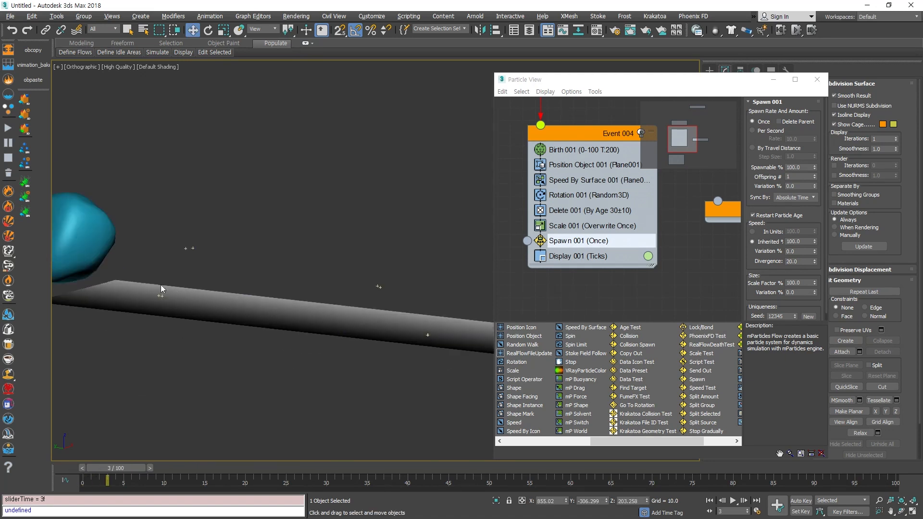
{"action": "left_click_drag", "start_coordinate": [134, 474], "coordinate": [104, 471]}
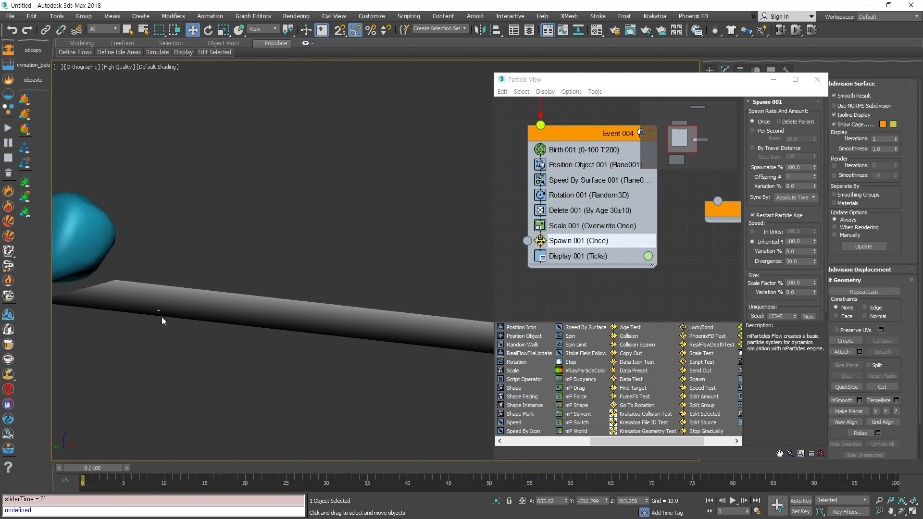
Step: Advance frame by frame from frame 0 to frame 35 to examine how spawned particles separate from their parents
{"action": "middle_click_drag", "start_coordinate": [224, 378], "coordinate": [218, 385]}
{"action": "key", "text": "period"}
{"action": "key", "text": "period"}
{"action": "key", "text": "period"}
{"action": "key", "text": "period"}
{"action": "key", "text": "period"}
{"action": "key", "text": "period"}
{"action": "key", "text": "period"}
{"action": "key", "text": "period"}
{"action": "key", "text": "period"}
{"action": "key", "text": "period"}
{"action": "key", "text": "period"}
{"action": "key", "text": "period"}
{"action": "key", "text": "period"}
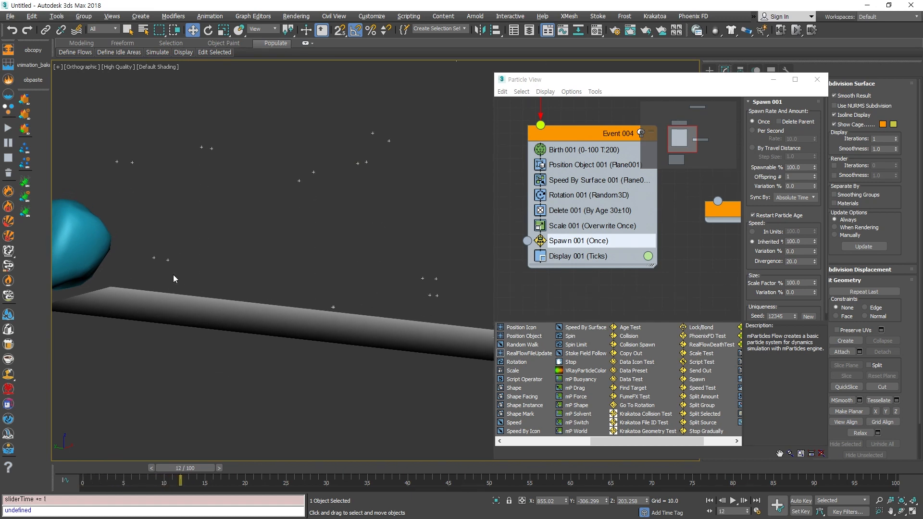
{"action": "scroll", "coordinate": [259, 240], "scroll_direction": "down", "scroll_amount": 2}
{"action": "middle_click_drag", "start_coordinate": [258, 244], "coordinate": [175, 335]}
{"action": "scroll", "coordinate": [175, 334], "scroll_direction": "down", "scroll_amount": 2}
{"action": "key", "text": "period"}
{"action": "key", "text": "period"}
{"action": "key", "text": "period"}
{"action": "key", "text": "period"}
{"action": "key", "text": "period"}
{"action": "key", "text": "period"}
{"action": "key", "text": "period"}
{"action": "key", "text": "period"}
{"action": "key", "text": "period"}
{"action": "key", "text": "period"}
{"action": "key", "text": "period"}
{"action": "key", "text": "period"}
{"action": "key", "text": "period"}
{"action": "key", "text": "period"}
{"action": "key", "text": "period"}
{"action": "key", "text": "period"}
{"action": "key", "text": "period"}
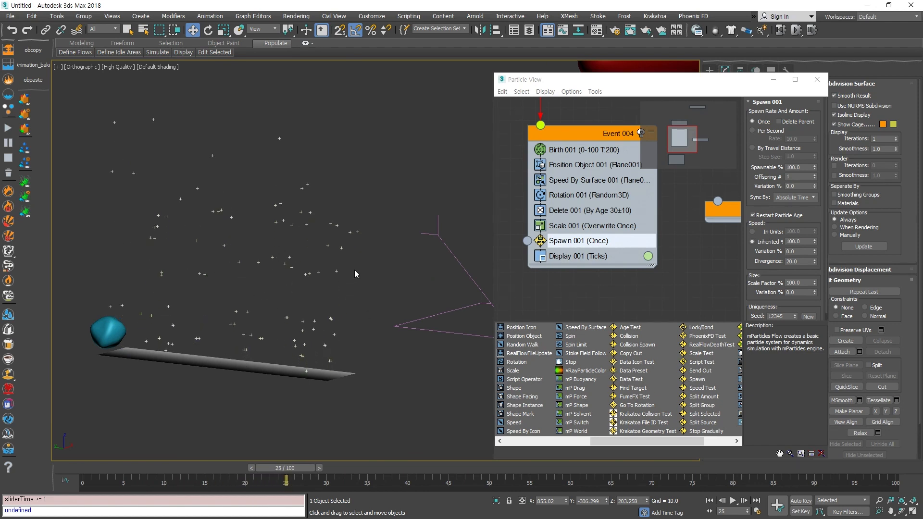
{"action": "key", "text": "period"}
{"action": "key", "text": "period"}
{"action": "key", "text": "period"}
{"action": "key", "text": "period"}
{"action": "key", "text": "period"}
{"action": "key", "text": "period"}
{"action": "key", "text": "period"}
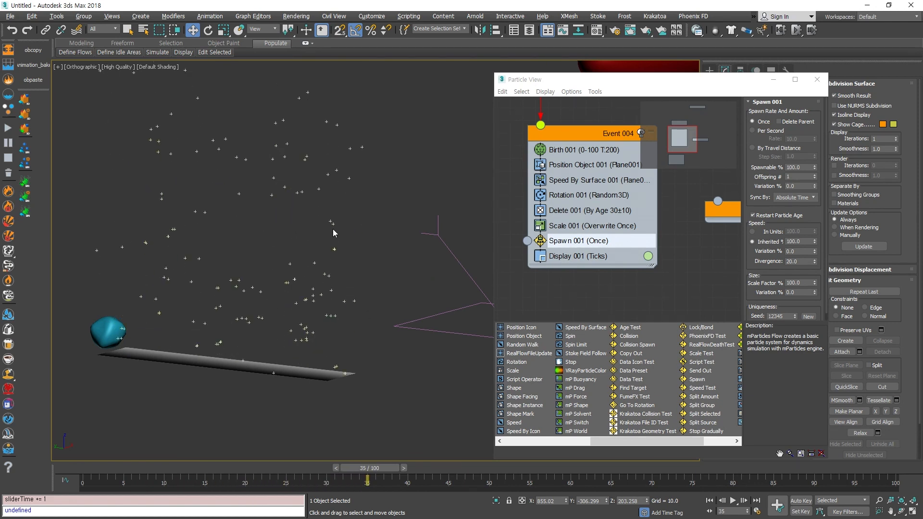
Step: Scrub between about frames 17 and 25 with the view enlarged to compare parent particles with their single offspring
{"action": "left_click_drag", "start_coordinate": [177, 468], "coordinate": [226, 468]}
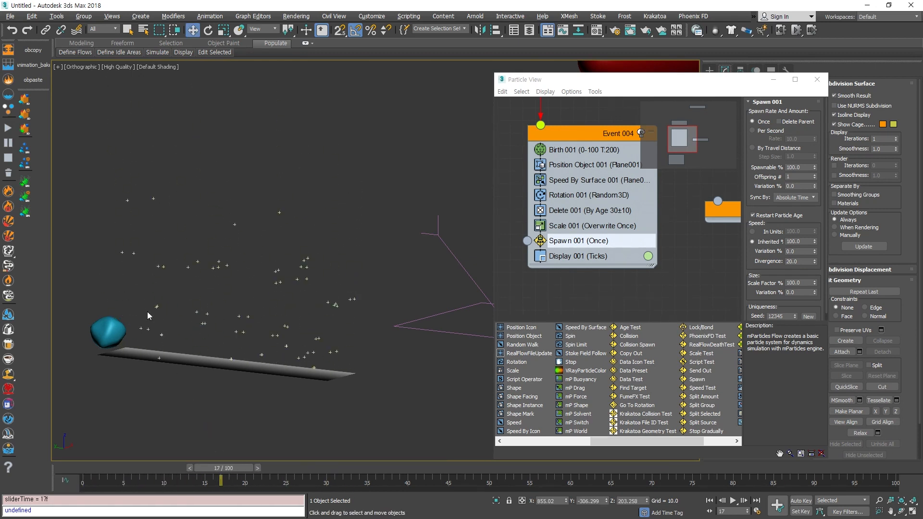
{"action": "scroll", "coordinate": [154, 325], "scroll_direction": "up", "scroll_amount": 3}
{"action": "scroll", "coordinate": [177, 382], "scroll_direction": "down", "scroll_amount": 1}
{"action": "middle_click_drag", "start_coordinate": [177, 382], "coordinate": [152, 423]}
{"action": "left_click_drag", "start_coordinate": [216, 469], "coordinate": [267, 474]}
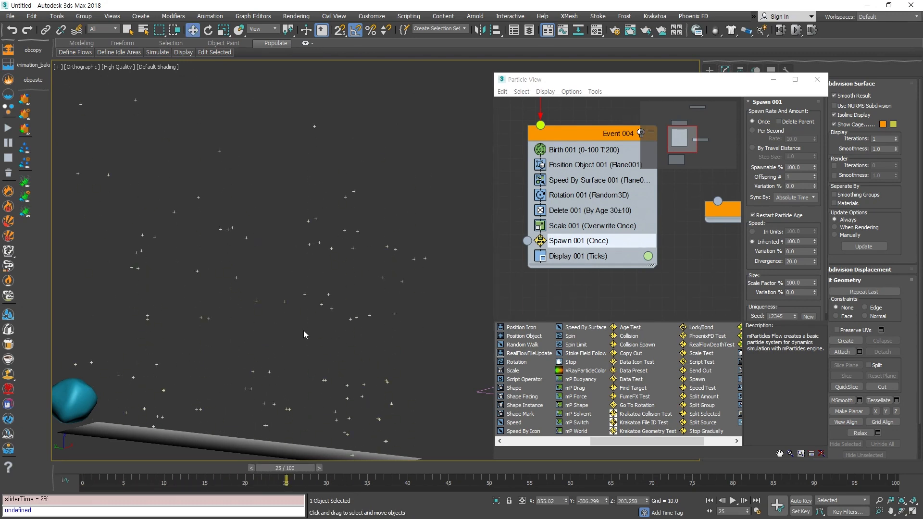
{"action": "scroll", "coordinate": [309, 354], "scroll_direction": "down", "scroll_amount": 2}
{"action": "scroll", "coordinate": [302, 357], "scroll_direction": "up", "scroll_amount": 2}
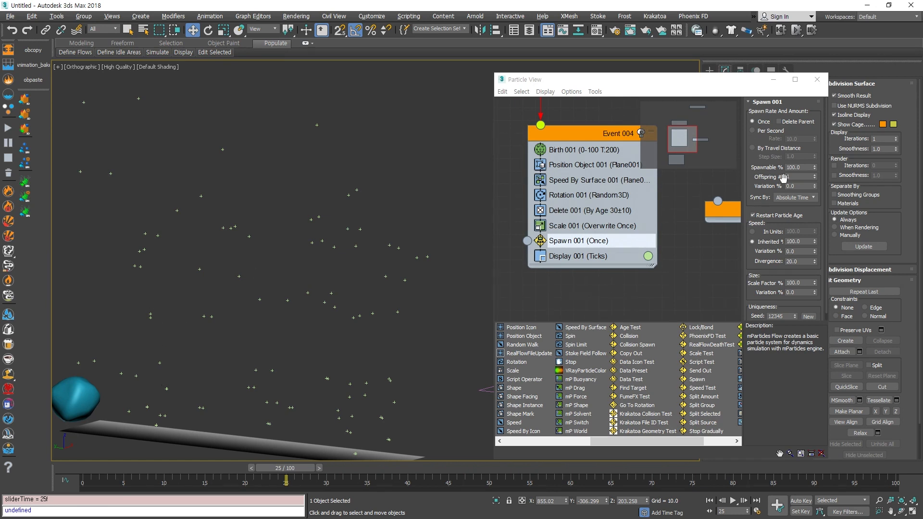
Step: Set the Offspring count of Spawn 001 to 8
{"action": "left_click", "coordinate": [815, 174]}
{"action": "left_click", "coordinate": [815, 175]}
{"action": "left_click", "coordinate": [815, 175]}
{"action": "left_click", "coordinate": [814, 175]}
{"action": "left_click", "coordinate": [814, 175]}
{"action": "left_click", "coordinate": [814, 175]}
{"action": "left_click", "coordinate": [814, 175]}
Step: Scrub the timeline up to frame 51 and examine the particle clusters above the plane from closer and wider views
{"action": "left_click_drag", "start_coordinate": [123, 470], "coordinate": [152, 470]}
{"action": "scroll", "coordinate": [121, 418], "scroll_direction": "up", "scroll_amount": 2}
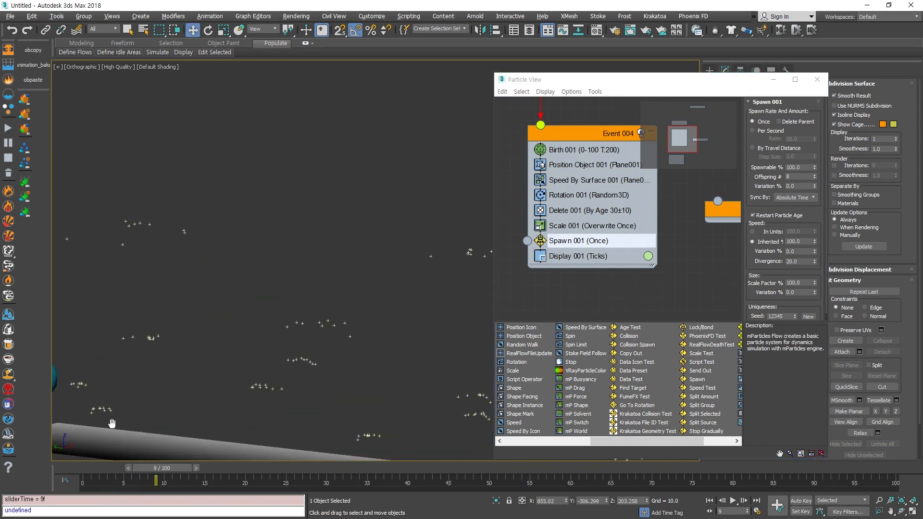
{"action": "middle_click_drag", "start_coordinate": [111, 426], "coordinate": [171, 403]}
{"action": "left_click_drag", "start_coordinate": [175, 470], "coordinate": [261, 469]}
{"action": "key", "text": "w"}
{"action": "left_click_drag", "start_coordinate": [194, 462], "coordinate": [236, 462]}
{"action": "scroll", "coordinate": [223, 383], "scroll_direction": "down", "scroll_amount": 6}
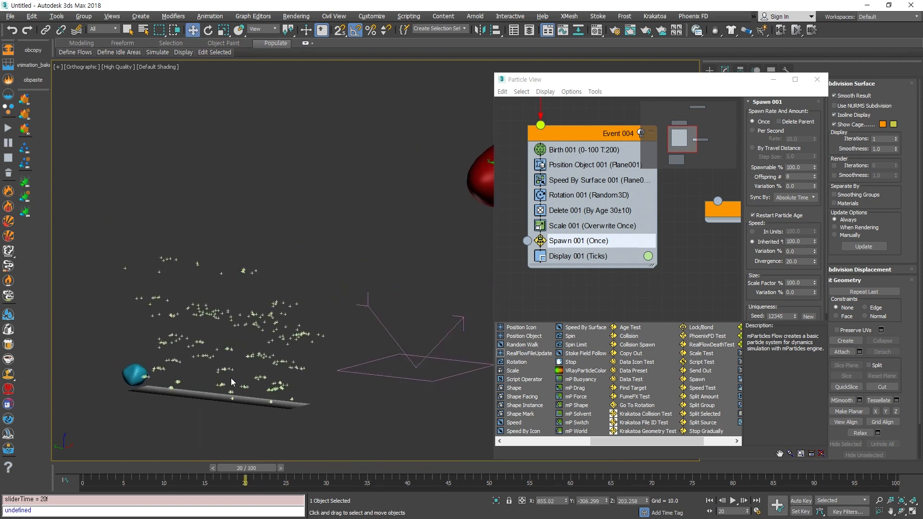
{"action": "scroll", "coordinate": [222, 383], "scroll_direction": "up", "scroll_amount": 2}
{"action": "mouse_move", "coordinate": [305, 370]}
{"action": "middle_mouse_down", "text": "alt"}
{"action": "mouse_move", "coordinate": [338, 381]}
{"action": "mouse_move", "coordinate": [317, 376]}
{"action": "mouse_move", "coordinate": [311, 387]}
{"action": "middle_mouse_up", "text": "alt"}
{"action": "left_click_drag", "start_coordinate": [229, 467], "coordinate": [493, 466]}
{"action": "scroll", "coordinate": [360, 324], "scroll_direction": "down", "scroll_amount": 2}
{"action": "middle_click_drag", "start_coordinate": [361, 324], "coordinate": [339, 320], "text": "alt"}
{"action": "scroll", "coordinate": [336, 326], "scroll_direction": "down", "scroll_amount": 1}
{"action": "middle_click_drag", "start_coordinate": [337, 327], "coordinate": [302, 352]}
{"action": "scroll", "coordinate": [250, 376], "scroll_direction": "up", "scroll_amount": 1}
{"action": "scroll", "coordinate": [326, 348], "scroll_direction": "up", "scroll_amount": 1}
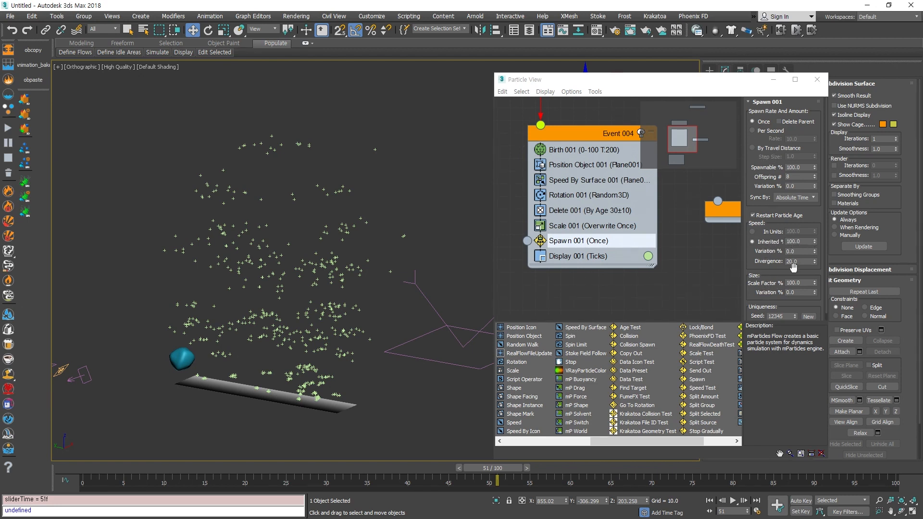
Step: Set the Inherited speed of Spawn 001 to 46% and scrub the timeline to check the particle spread
{"action": "left_click_drag", "start_coordinate": [816, 242], "coordinate": [817, 272]}
{"action": "left_click_drag", "start_coordinate": [219, 469], "coordinate": [419, 449]}
{"action": "key", "text": "w"}
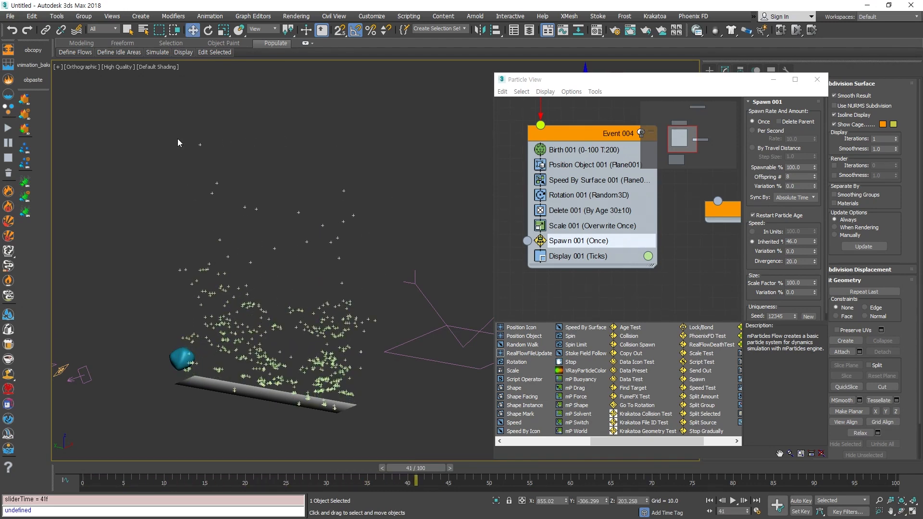
{"action": "left_click_drag", "start_coordinate": [121, 469], "coordinate": [294, 454]}
{"action": "key", "text": "w"}
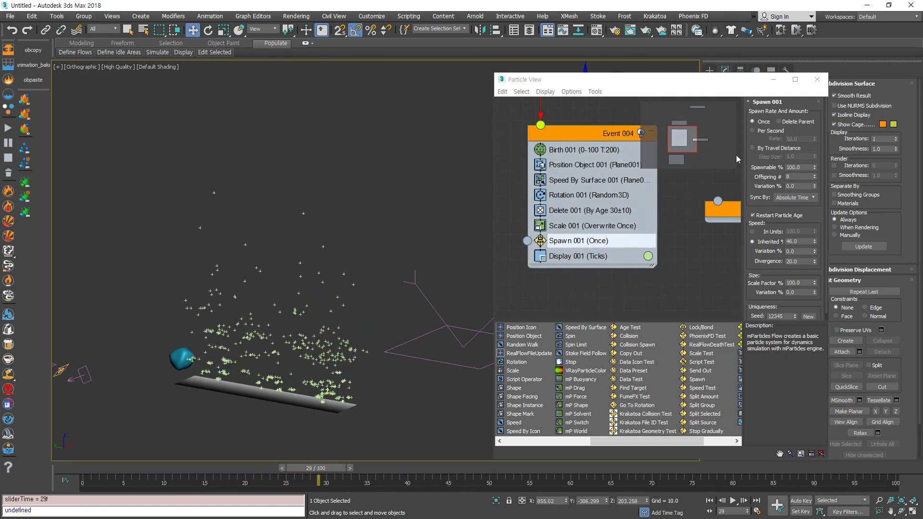
{"action": "scroll", "coordinate": [327, 344], "scroll_direction": "up", "scroll_amount": 3}
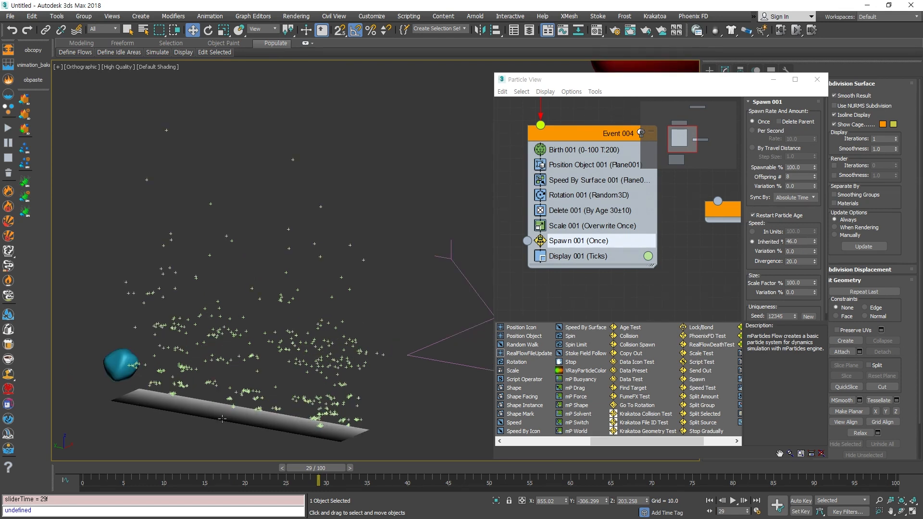
{"action": "left_click_drag", "start_coordinate": [223, 468], "coordinate": [278, 446]}
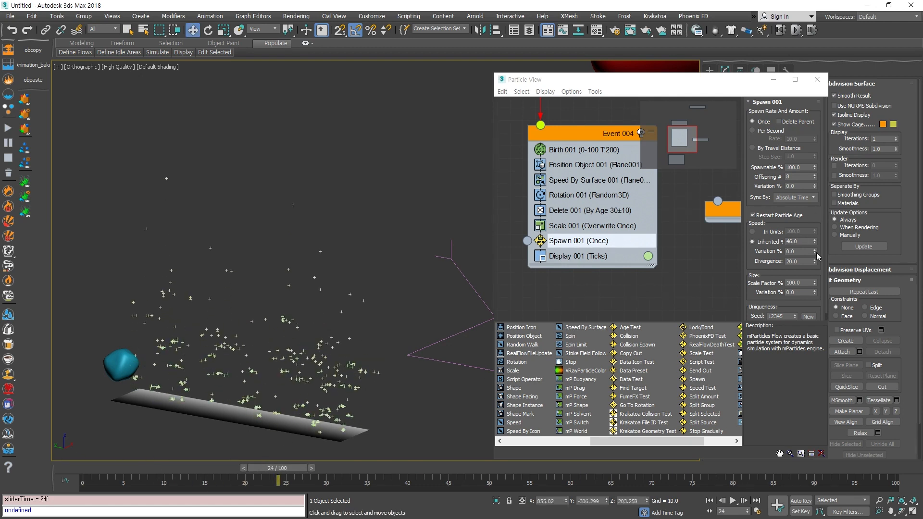
Step: Set the speed Variation of Spawn 001 to 90% and its Divergence to 0, then return to frame 0
{"action": "left_click_drag", "start_coordinate": [815, 255], "coordinate": [816, 206]}
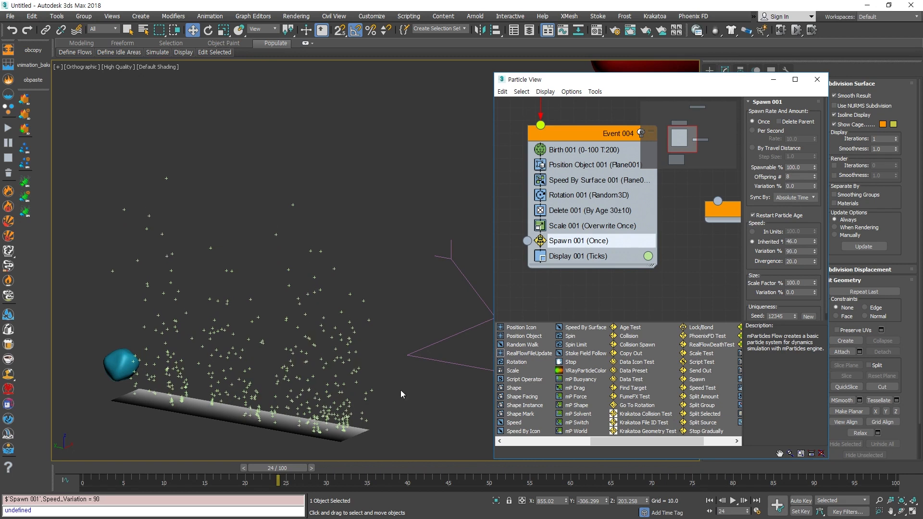
{"action": "mouse_move", "coordinate": [201, 463]}
{"action": "left_mouse_down"}
{"action": "mouse_move", "coordinate": [93, 466]}
{"action": "mouse_move", "coordinate": [220, 460]}
{"action": "mouse_move", "coordinate": [207, 466]}
{"action": "left_mouse_up"}
{"action": "right_click", "coordinate": [815, 262]}
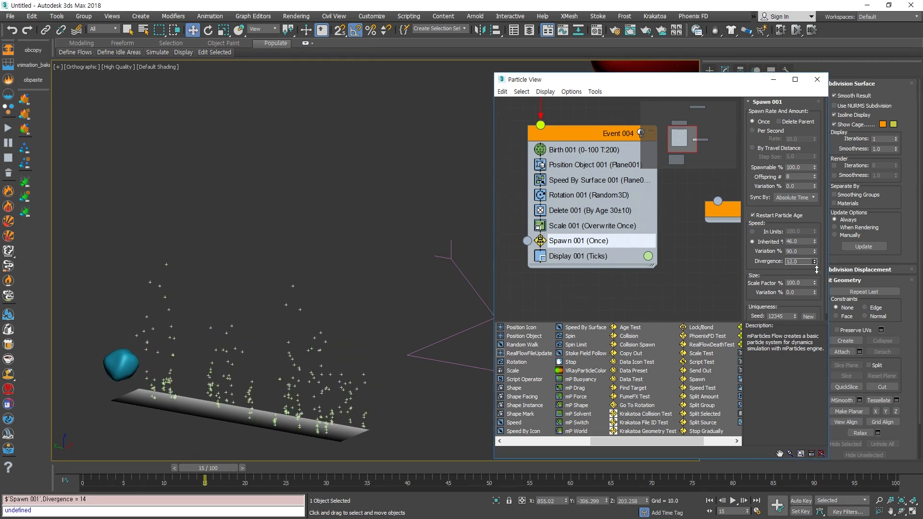
{"action": "middle_click_drag", "start_coordinate": [269, 350], "coordinate": [252, 279]}
{"action": "scroll", "coordinate": [253, 282], "scroll_direction": "up", "scroll_amount": 3}
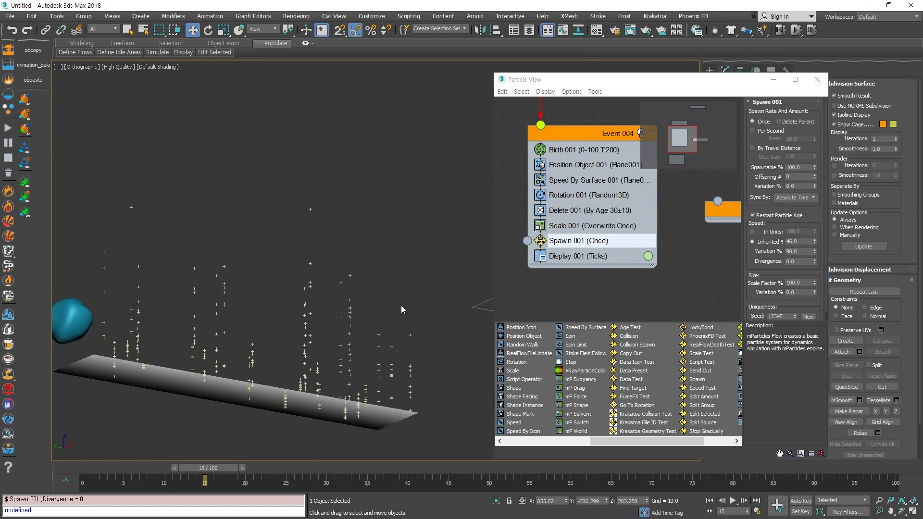
{"action": "scroll", "coordinate": [308, 241], "scroll_direction": "down", "scroll_amount": 3}
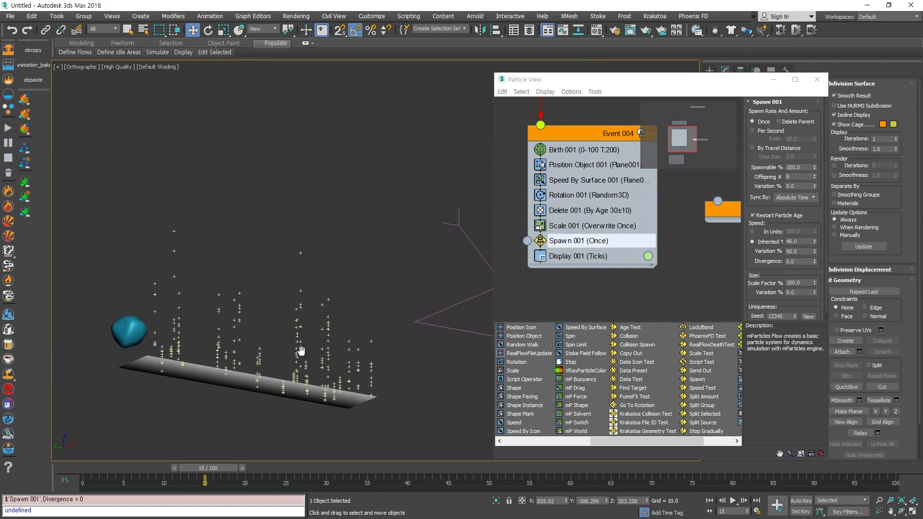
{"action": "left_click_drag", "start_coordinate": [191, 471], "coordinate": [86, 469]}
{"action": "key", "text": "w"}
Step: Set the Amount of Birth 001 to 1 and scrub to frame 19 to check the single particle's offspring
{"action": "left_click", "coordinate": [584, 150]}
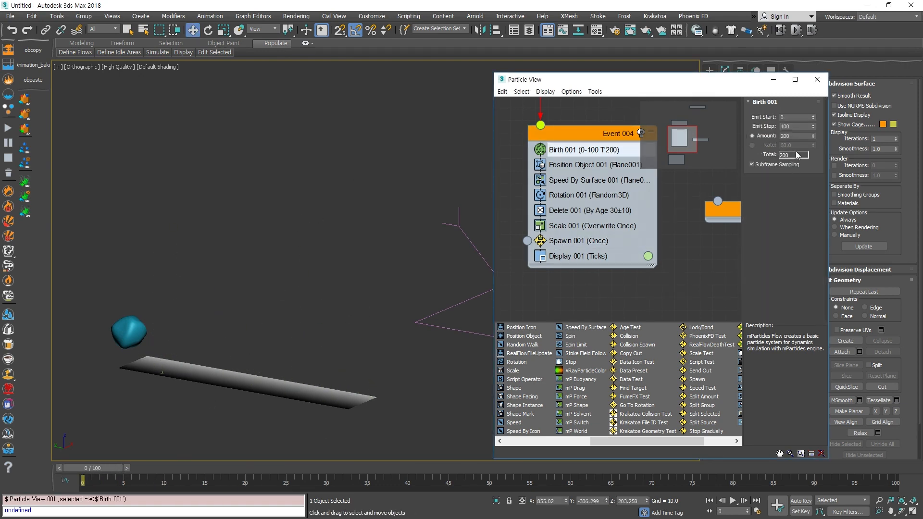
{"action": "left_click", "coordinate": [793, 137]}
{"action": "key", "text": "Return"}
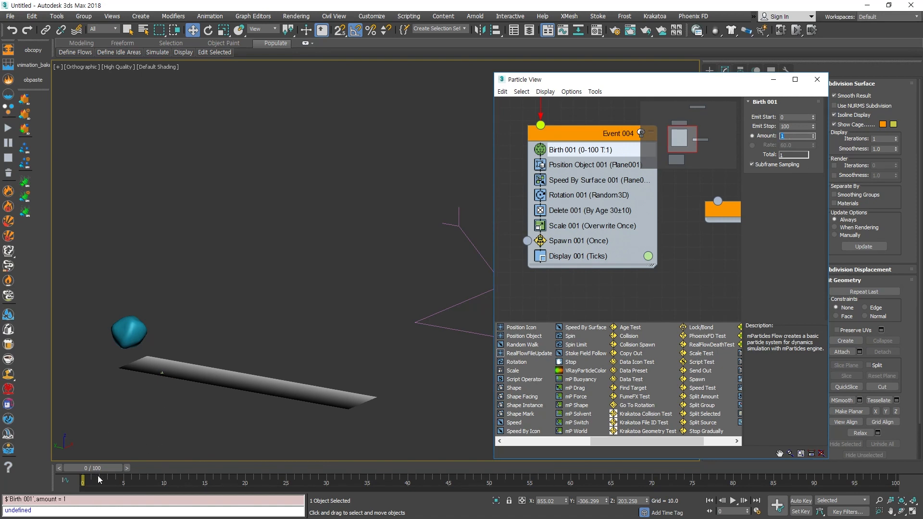
{"action": "left_click_drag", "start_coordinate": [91, 467], "coordinate": [230, 480]}
{"action": "key", "text": "w"}
{"action": "middle_click_drag", "start_coordinate": [159, 382], "coordinate": [239, 345]}
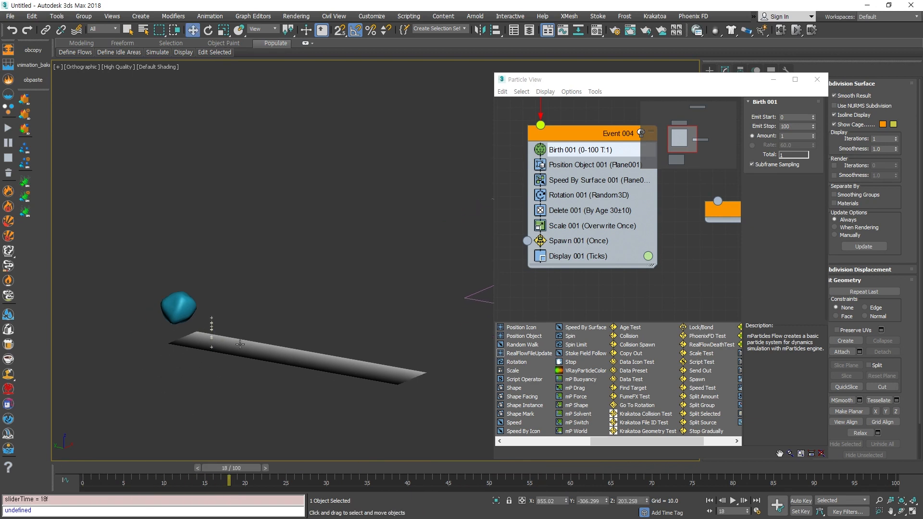
{"action": "scroll", "coordinate": [195, 318], "scroll_direction": "up", "scroll_amount": 2}
{"action": "mouse_move", "coordinate": [229, 476]}
{"action": "left_mouse_down"}
{"action": "mouse_move", "coordinate": [91, 470]}
{"action": "mouse_move", "coordinate": [261, 469]}
{"action": "mouse_move", "coordinate": [160, 475]}
{"action": "mouse_move", "coordinate": [241, 470]}
{"action": "left_mouse_up"}
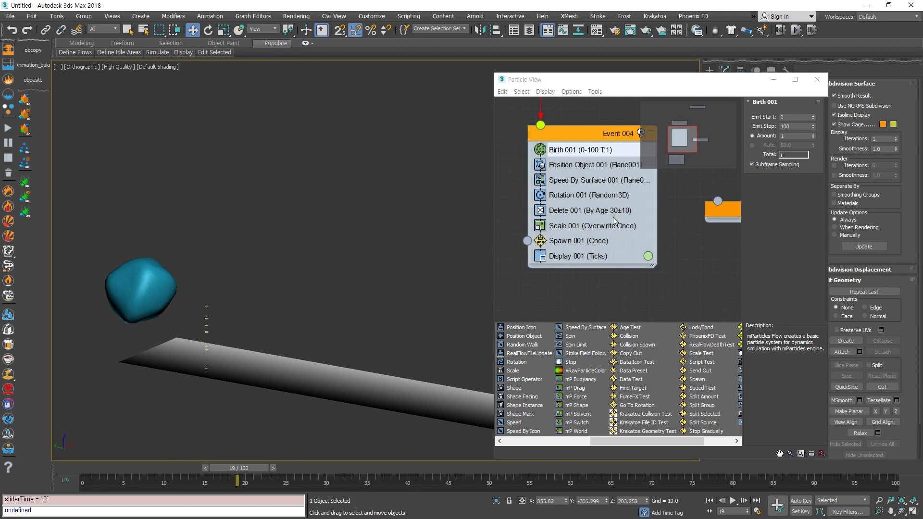
Step: Set the Offspring count of Spawn 001 to 259 and scrub to frame 32 to check the particle column
{"action": "left_click", "coordinate": [599, 240]}
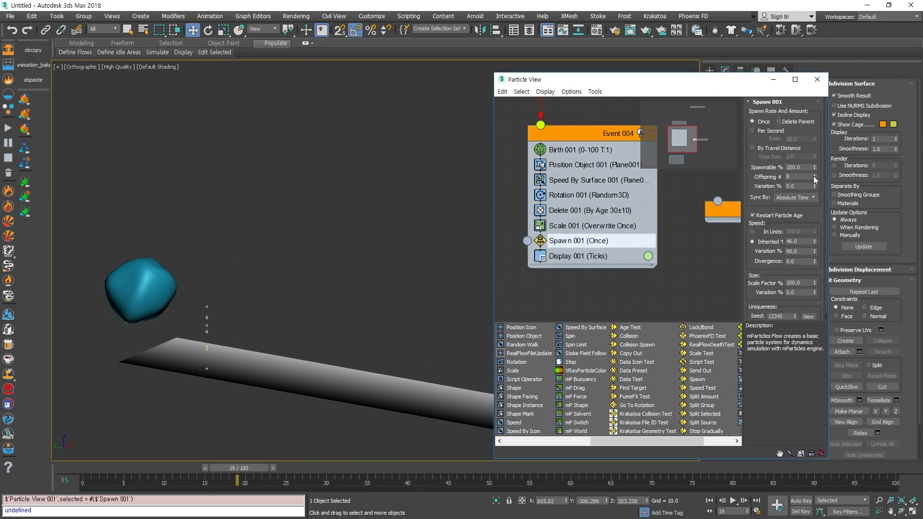
{"action": "left_click_drag", "start_coordinate": [814, 179], "coordinate": [816, 82]}
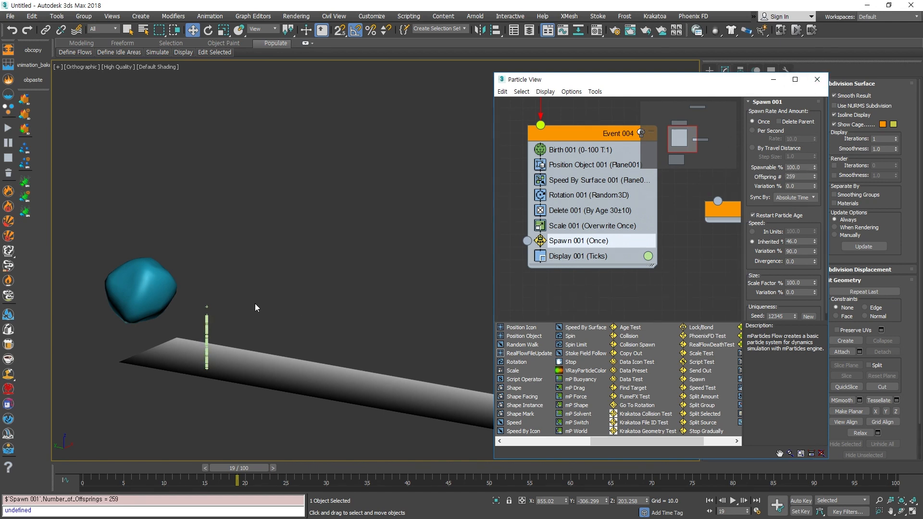
{"action": "middle_click_drag", "start_coordinate": [230, 408], "coordinate": [193, 393]}
{"action": "left_click_drag", "start_coordinate": [238, 469], "coordinate": [344, 469]}
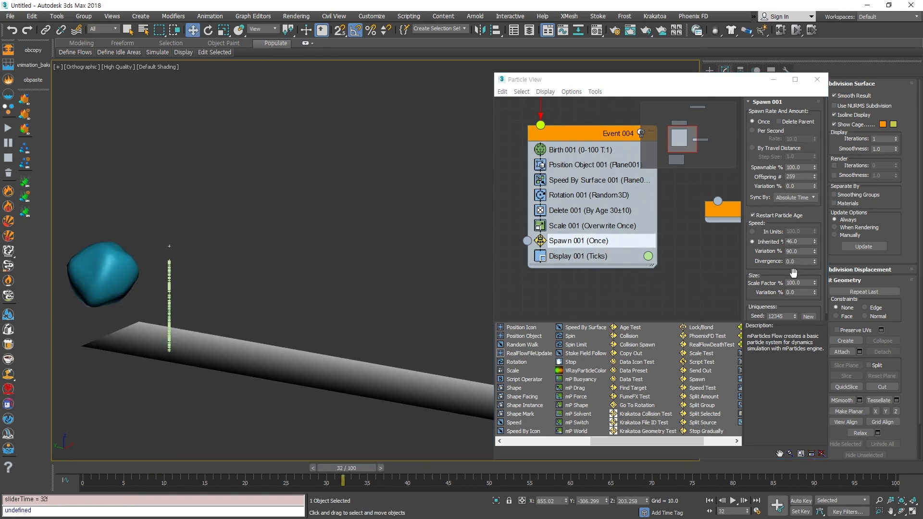
Step: Set the Inherited speed of Spawn 001 to 52% and scrub to frame 23 to check the result
{"action": "left_click_drag", "start_coordinate": [814, 242], "coordinate": [815, 234]}
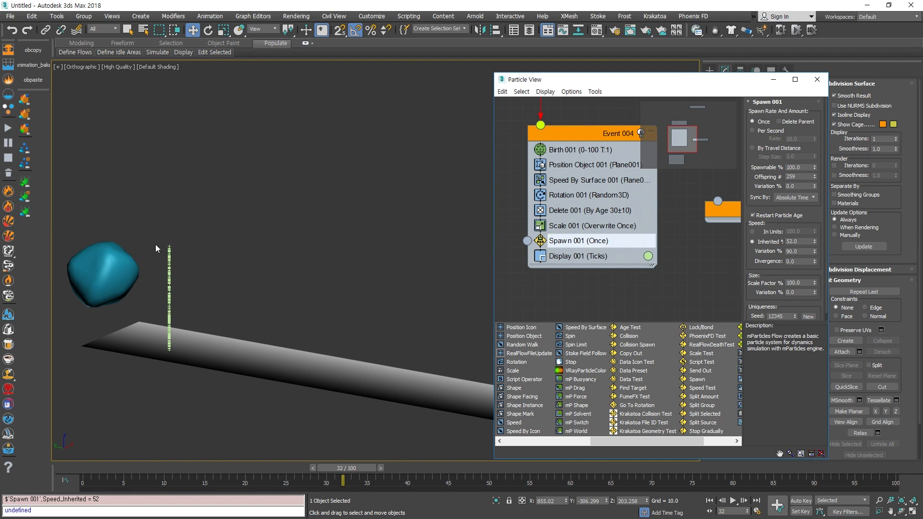
{"action": "scroll", "coordinate": [215, 325], "scroll_direction": "down", "scroll_amount": 2}
{"action": "left_click_drag", "start_coordinate": [88, 467], "coordinate": [270, 456]}
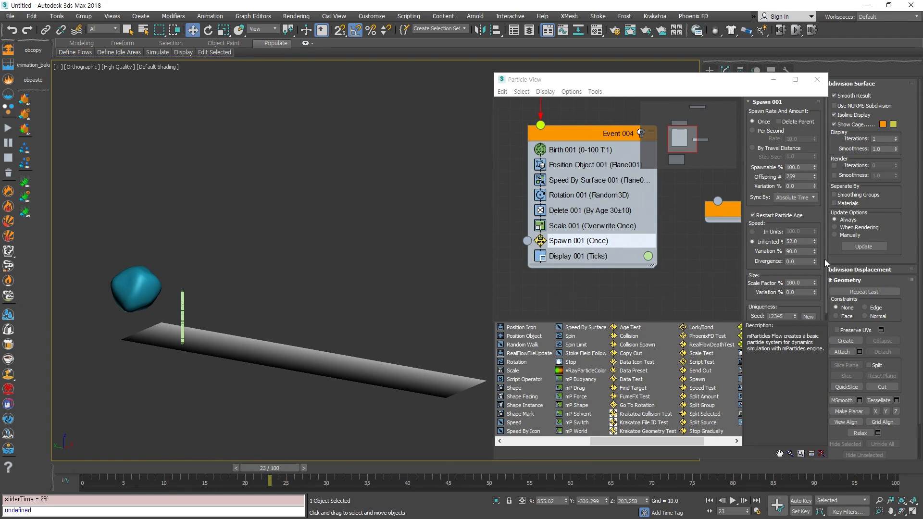
Step: Set the Divergence of Spawn 001 to 9.5 and its speed Variation to 100%, and scrub to frame 21 to check the spray
{"action": "left_click_drag", "start_coordinate": [814, 260], "coordinate": [815, 249]}
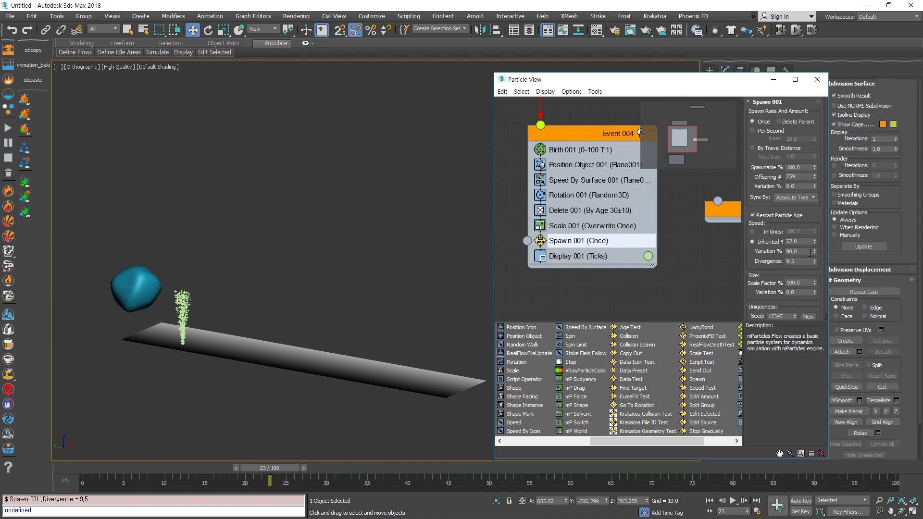
{"action": "mouse_move", "coordinate": [815, 251]}
{"action": "left_mouse_down"}
{"action": "mouse_move", "coordinate": [814, 304]}
{"action": "mouse_move", "coordinate": [817, 268]}
{"action": "left_mouse_up"}
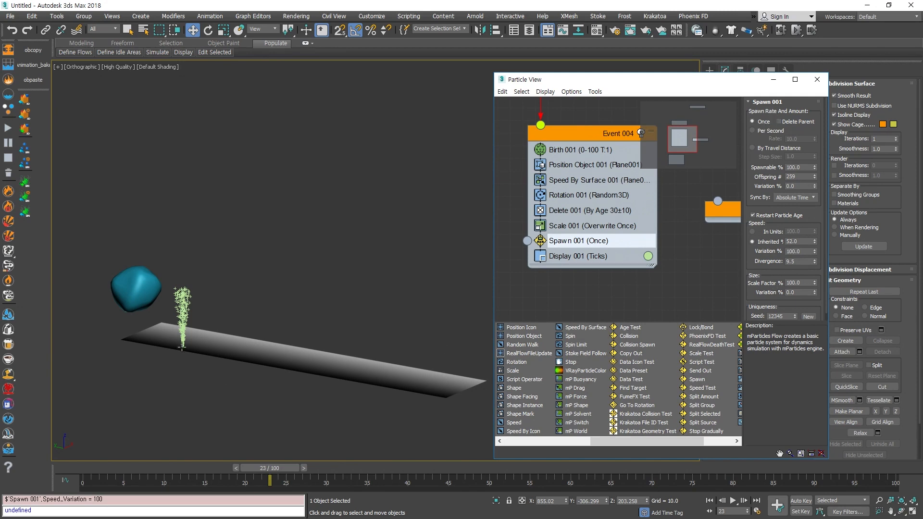
{"action": "middle_click_drag", "start_coordinate": [214, 344], "coordinate": [321, 368]}
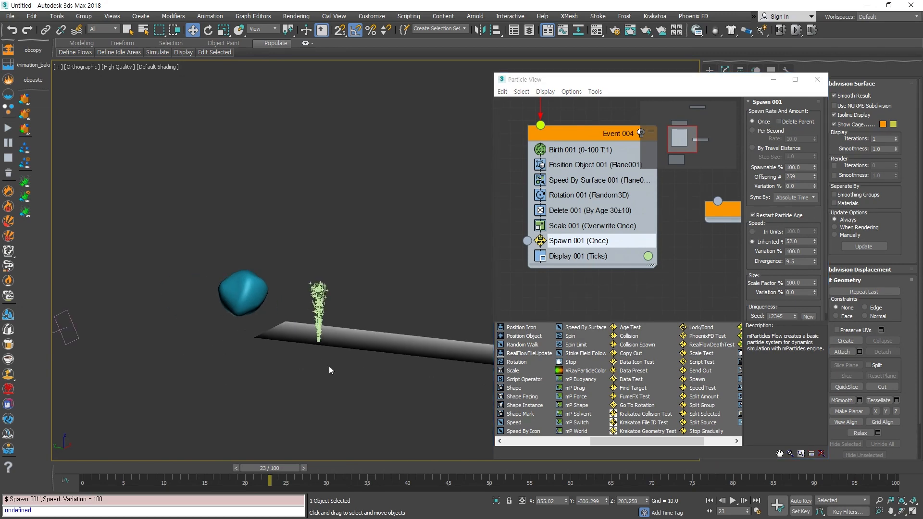
{"action": "left_click_drag", "start_coordinate": [284, 465], "coordinate": [273, 443]}
{"action": "key", "text": "w"}
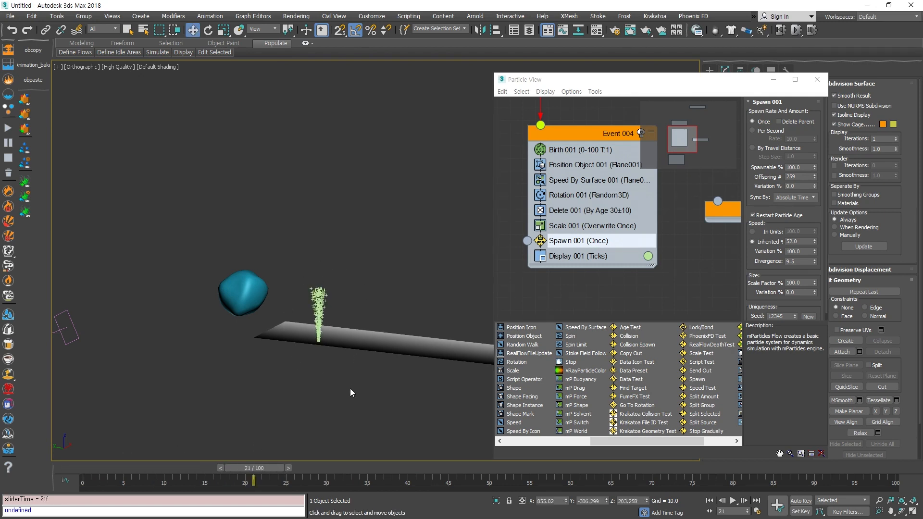
{"action": "middle_click_drag", "start_coordinate": [349, 392], "coordinate": [223, 398]}
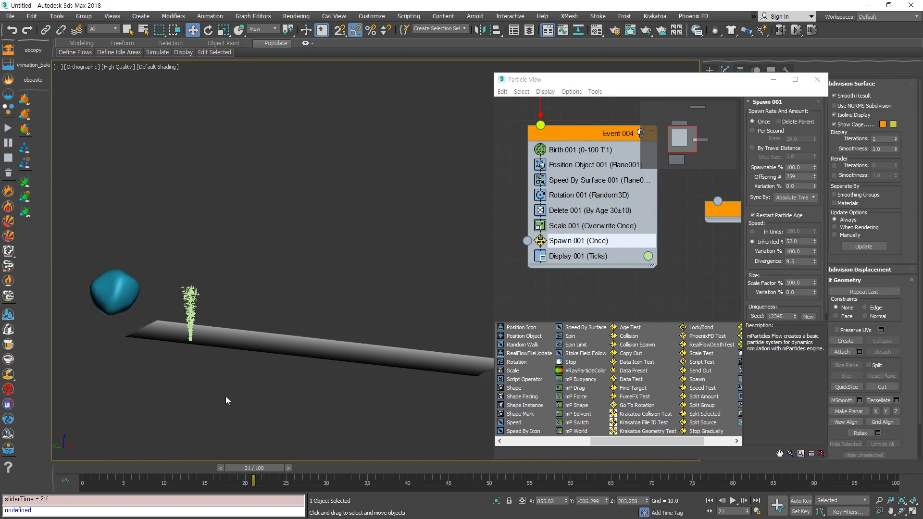
Step: Scrub the timeline to frame 30 and back to 21, and try to switch Spawn 001 to Per Second
{"action": "scroll", "coordinate": [223, 397], "scroll_direction": "down", "scroll_amount": 3}
{"action": "left_click_drag", "start_coordinate": [266, 466], "coordinate": [348, 460]}
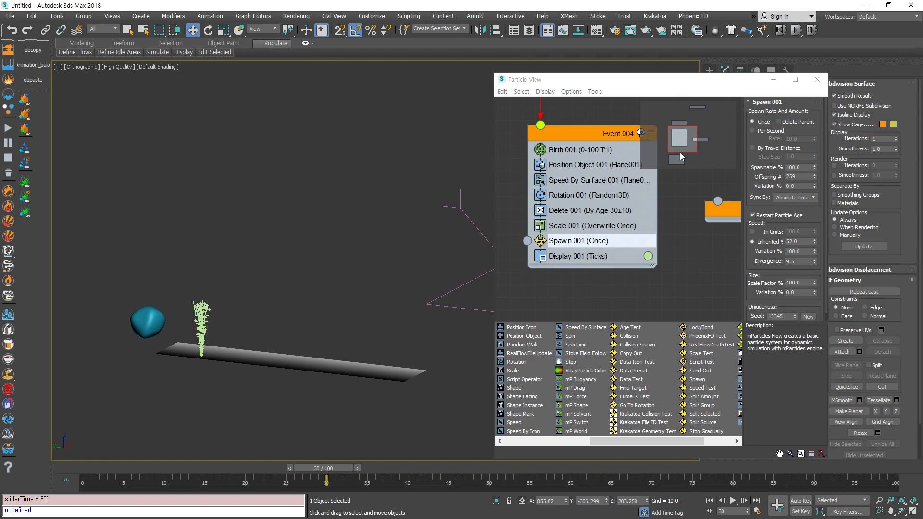
{"action": "left_click_drag", "start_coordinate": [311, 461], "coordinate": [267, 453]}
{"action": "key", "text": "w"}
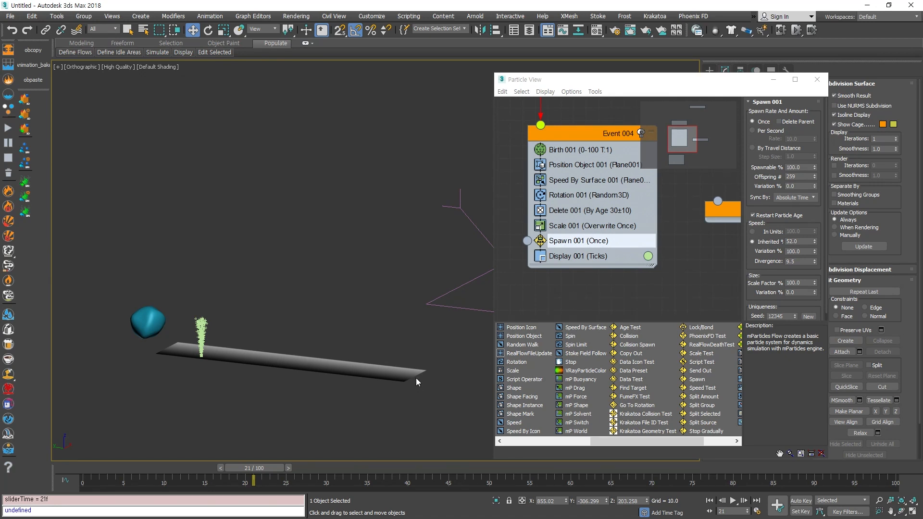
{"action": "left_click", "coordinate": [758, 133]}
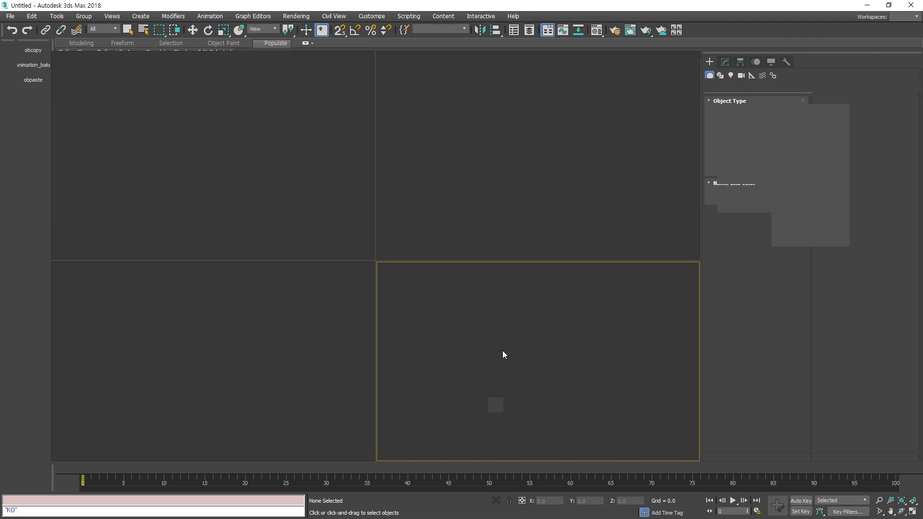
Step: Add a Standard Flow to Particle View in the new scene and delete its Shape 001 and Rotation 001 operators
{"action": "left_click", "coordinate": [240, 362]}
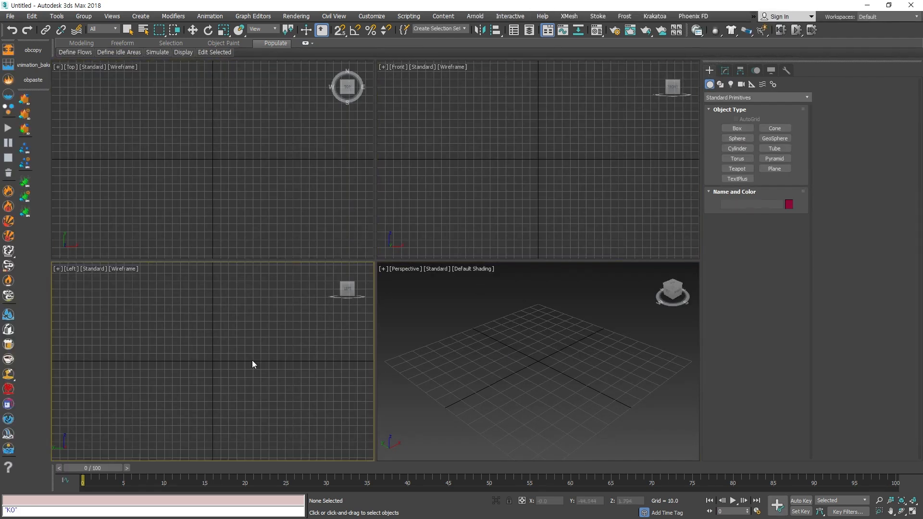
{"action": "left_click", "coordinate": [470, 354]}
{"action": "key", "text": "6"}
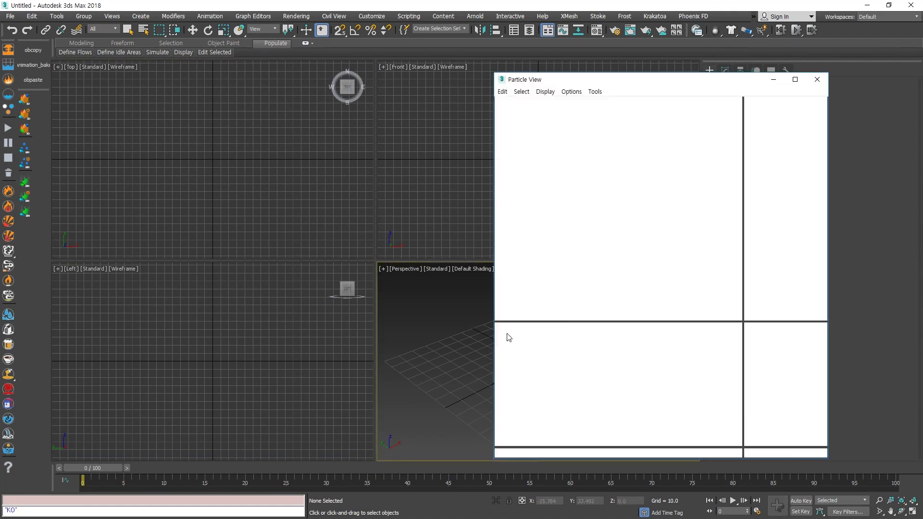
{"action": "left_click_drag", "start_coordinate": [518, 353], "coordinate": [562, 178]}
{"action": "left_click", "coordinate": [560, 261]}
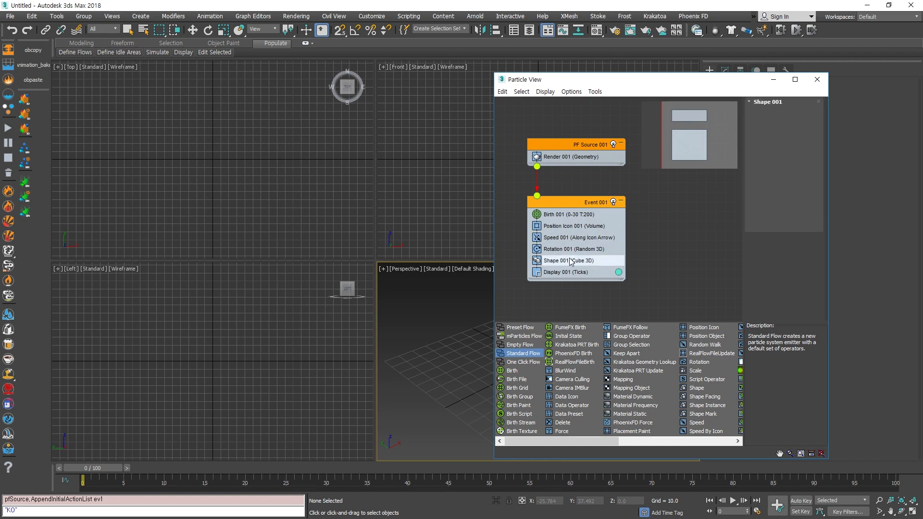
{"action": "key", "text": "Delete"}
{"action": "left_click", "coordinate": [560, 249]}
{"action": "key", "text": "Delete"}
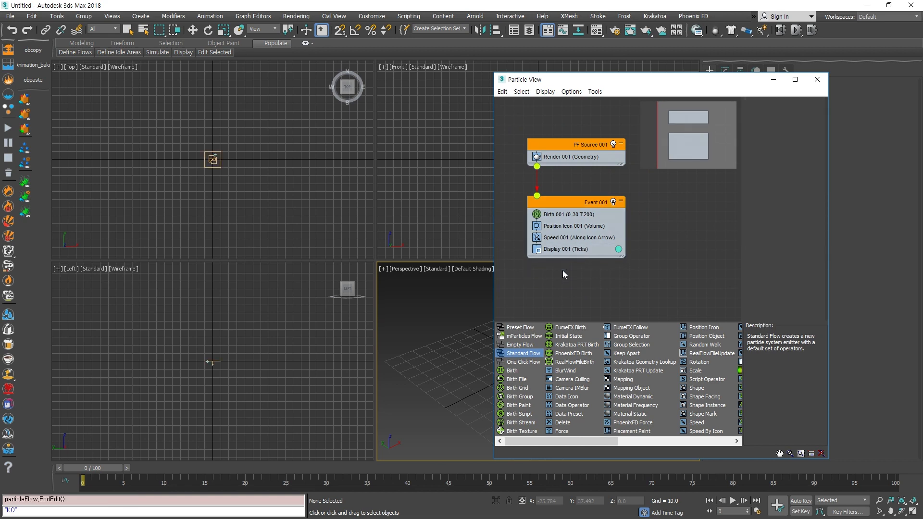
Step: Maximize the Perspective viewport and set Birth 001 to an Amount of 1 and an Emit Stop of 100
{"action": "middle_click_drag", "start_coordinate": [632, 288], "coordinate": [621, 248]}
{"action": "left_click", "coordinate": [452, 367]}
{"action": "key", "text": "alt+w"}
{"action": "middle_click_drag", "start_coordinate": [451, 365], "coordinate": [251, 318]}
{"action": "left_click_drag", "start_coordinate": [102, 466], "coordinate": [42, 460]}
{"action": "left_click", "coordinate": [556, 175]}
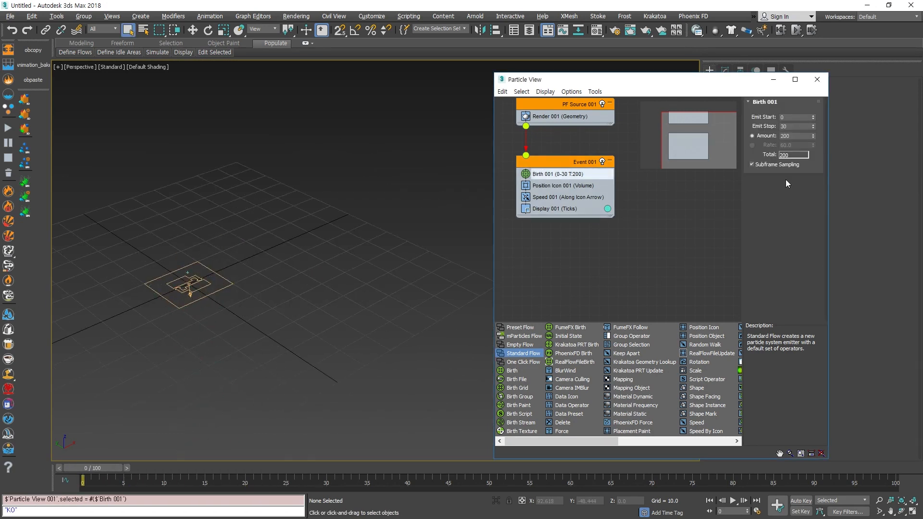
{"action": "double_click", "coordinate": [795, 136]}
{"action": "type", "text": "1"}
{"action": "key", "text": "Return"}
{"action": "double_click", "coordinate": [795, 126]}
{"action": "type", "text": "100"}
{"action": "key", "text": "Return"}
Step: Add a Spawn test below Speed 001 in Event 001 and scrub to frame 5 to check the particles
{"action": "left_click_drag", "start_coordinate": [600, 440], "coordinate": [721, 438]}
{"action": "left_click_drag", "start_coordinate": [638, 379], "coordinate": [566, 288]}
{"action": "left_click", "coordinate": [556, 209]}
{"action": "scroll", "coordinate": [389, 313], "scroll_direction": "down", "scroll_amount": 3}
{"action": "middle_click_drag", "start_coordinate": [390, 313], "coordinate": [335, 377], "text": "alt"}
{"action": "scroll", "coordinate": [339, 309], "scroll_direction": "up", "scroll_amount": 3}
{"action": "left_click_drag", "start_coordinate": [102, 467], "coordinate": [141, 467]}
Step: Set the Speed of Speed 001 to 30 and reverse its direction along the icon arrow
{"action": "left_click", "coordinate": [579, 198]}
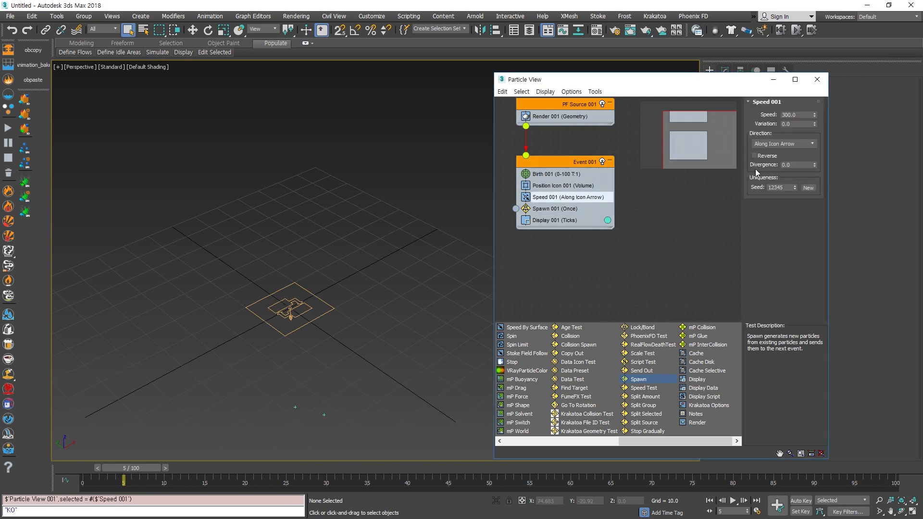
{"action": "left_click", "coordinate": [802, 116]}
{"action": "type", "text": "30"}
{"action": "key", "text": "Return"}
{"action": "left_click", "coordinate": [754, 155]}
{"action": "middle_click_drag", "start_coordinate": [288, 293], "coordinate": [281, 322], "text": "alt"}
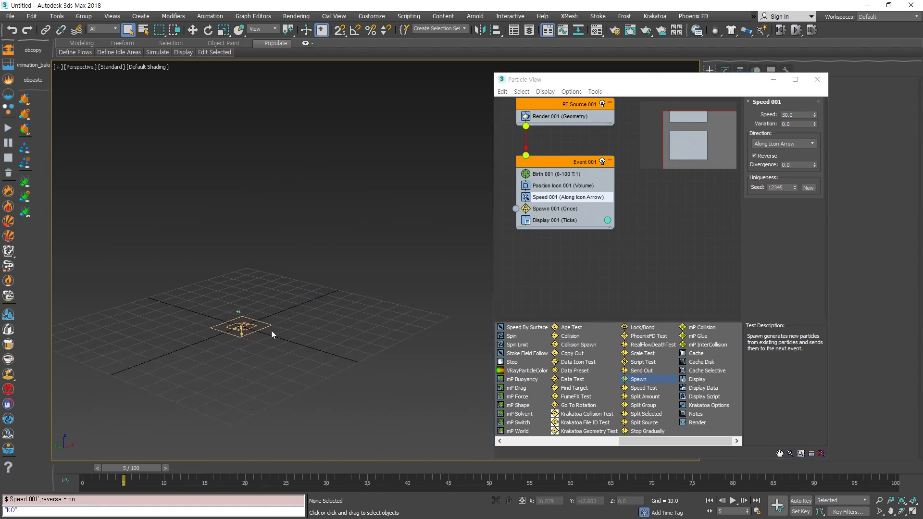
Step: Hide the viewport grid and scrub from frame 0 to frame 31 to check the upward motion
{"action": "key", "text": "semicolon"}
{"action": "left_click", "coordinate": [532, 298]}
{"action": "left_click", "coordinate": [662, 60]}
{"action": "middle_click_drag", "start_coordinate": [373, 294], "coordinate": [330, 295]}
{"action": "key", "text": "w"}
{"action": "key", "text": "g"}
{"action": "left_click_drag", "start_coordinate": [136, 469], "coordinate": [89, 468]}
{"action": "left_click_drag", "start_coordinate": [88, 468], "coordinate": [331, 468]}
Step: Switch Spawn 001 to Per Second, scrub back to frame 4 and review the Birth 001 and Spawn 001 settings
{"action": "left_click", "coordinate": [555, 208]}
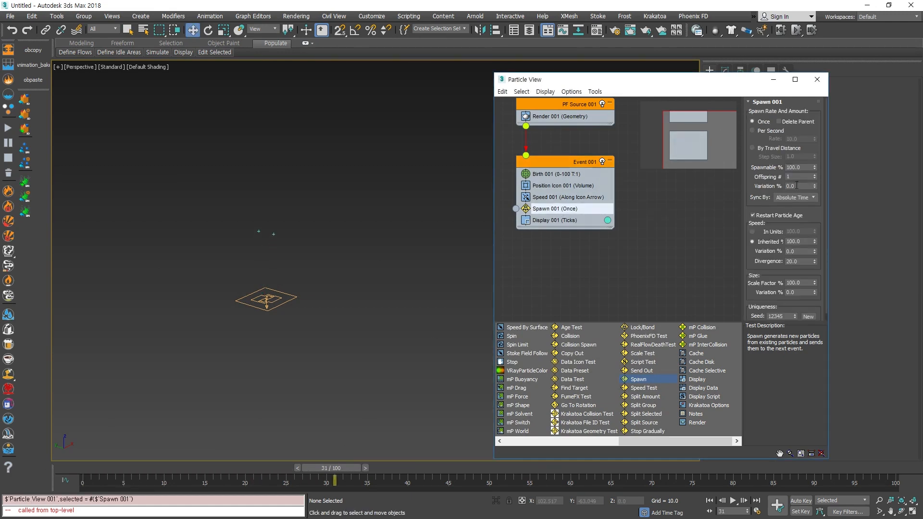
{"action": "left_click", "coordinate": [753, 131]}
{"action": "left_click_drag", "start_coordinate": [331, 467], "coordinate": [114, 467]}
{"action": "left_click", "coordinate": [557, 174]}
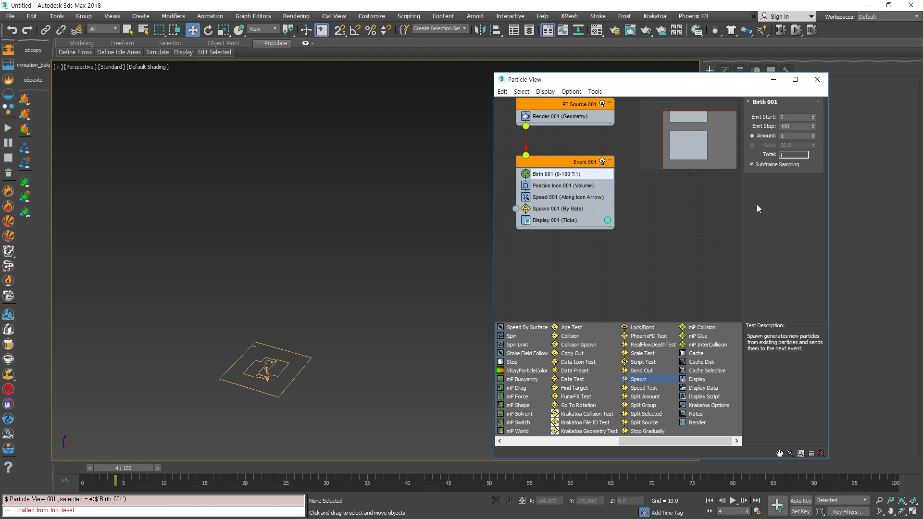
{"action": "left_click", "coordinate": [555, 208]}
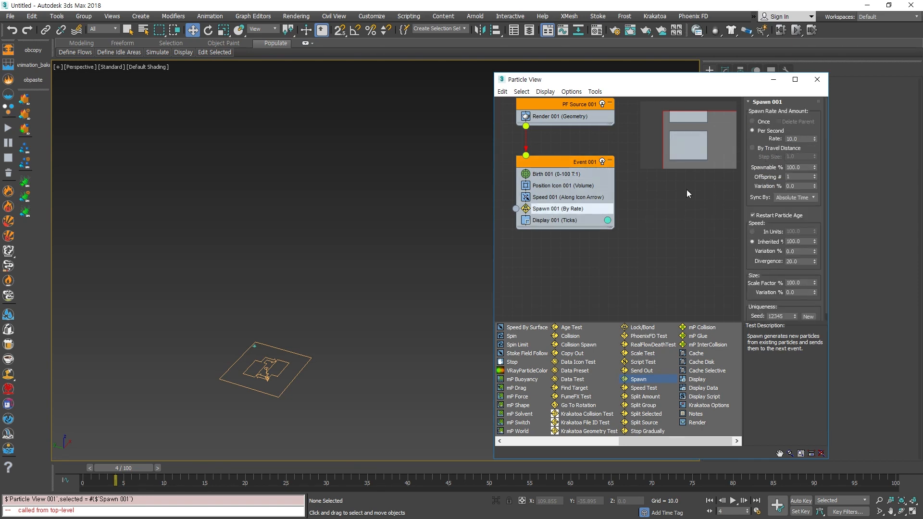
{"action": "middle_click_drag", "start_coordinate": [349, 320], "coordinate": [347, 303]}
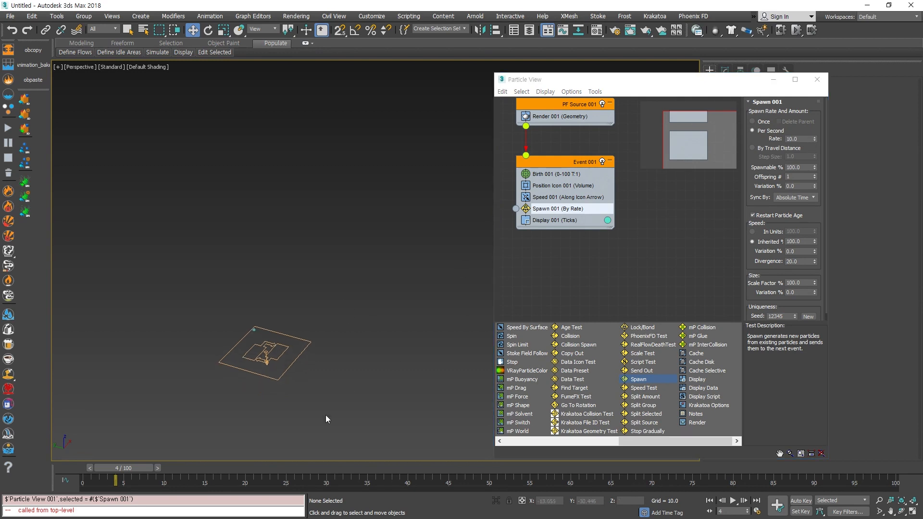
Step: Scrub to frame 41 and examine the particles spawned per second from several angles
{"action": "left_click_drag", "start_coordinate": [114, 467], "coordinate": [411, 481]}
{"action": "middle_click_drag", "start_coordinate": [370, 333], "coordinate": [309, 261], "text": "alt"}
{"action": "scroll", "coordinate": [362, 365], "scroll_direction": "down", "scroll_amount": 4}
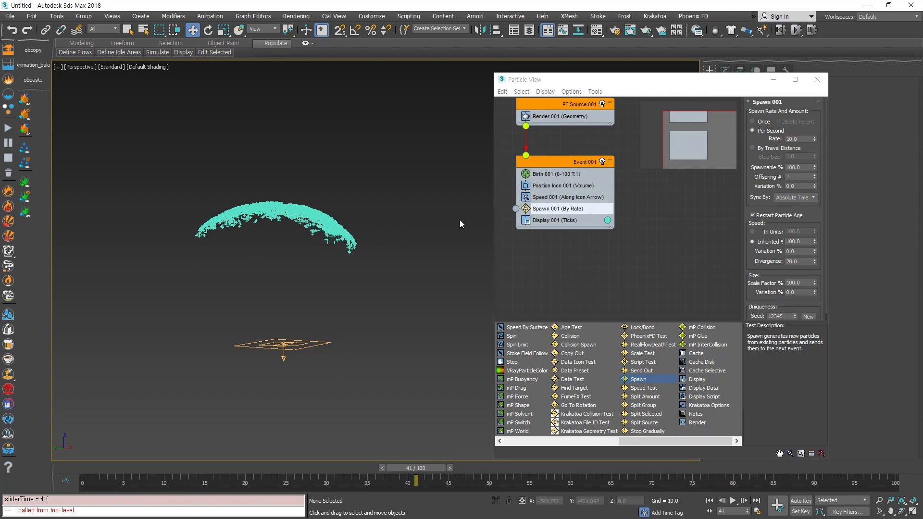
{"action": "middle_click_drag", "start_coordinate": [309, 265], "coordinate": [316, 323], "text": "alt"}
{"action": "scroll", "coordinate": [364, 266], "scroll_direction": "down", "scroll_amount": 5}
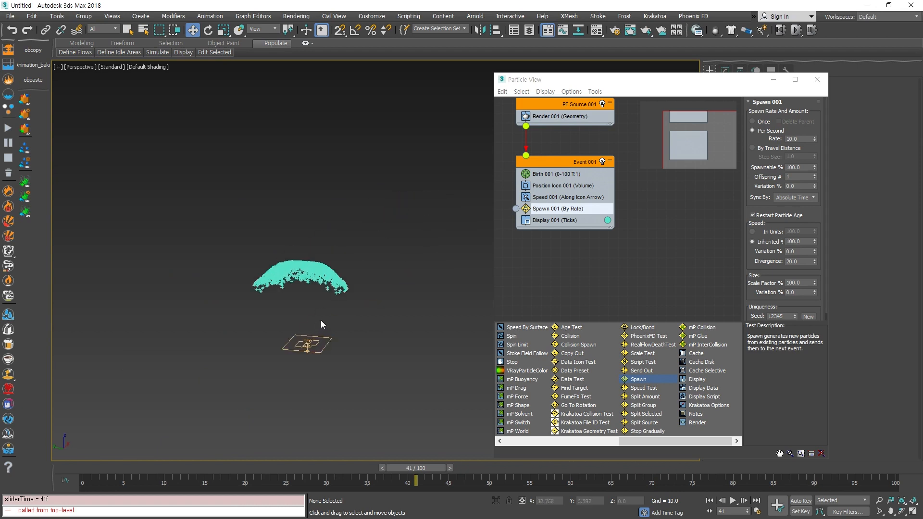
{"action": "scroll", "coordinate": [316, 294], "scroll_direction": "up", "scroll_amount": 2}
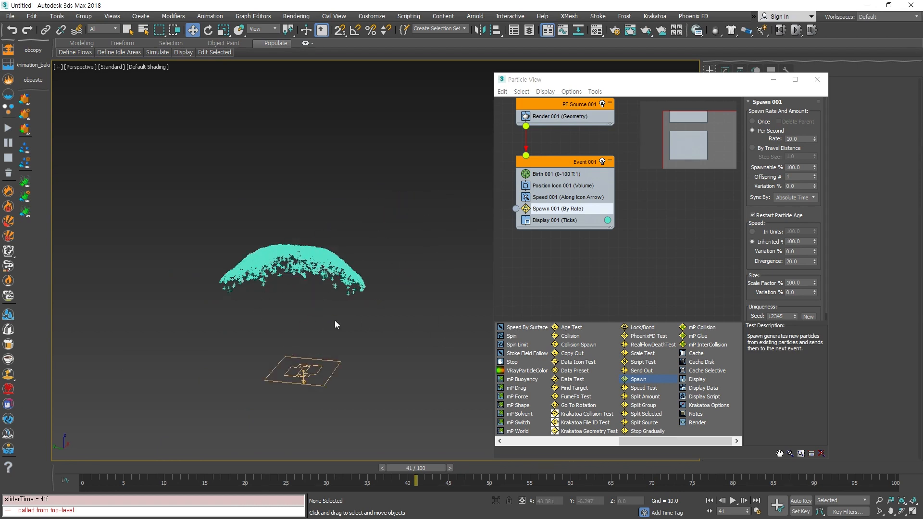
{"action": "middle_click_drag", "start_coordinate": [379, 356], "coordinate": [352, 397]}
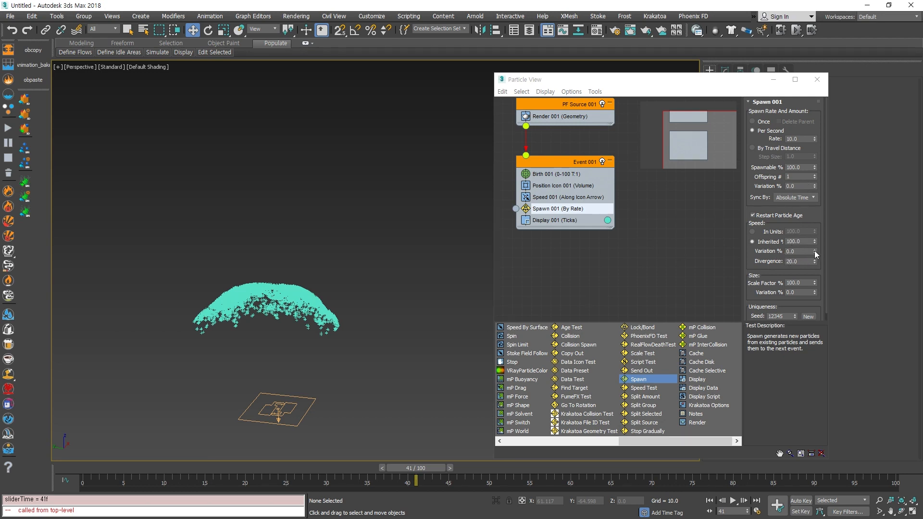
Step: Set the Inherited speed of Spawn 001 to 73% and its Divergence to 128, and scrub back to frame 0
{"action": "mouse_move", "coordinate": [815, 242]}
{"action": "left_mouse_down"}
{"action": "mouse_move", "coordinate": [815, 269]}
{"action": "mouse_move", "coordinate": [843, 212]}
{"action": "mouse_move", "coordinate": [854, 120]}
{"action": "mouse_move", "coordinate": [840, 156]}
{"action": "left_mouse_up"}
{"action": "left_click_drag", "start_coordinate": [187, 468], "coordinate": [118, 466]}
{"action": "key", "text": "w"}
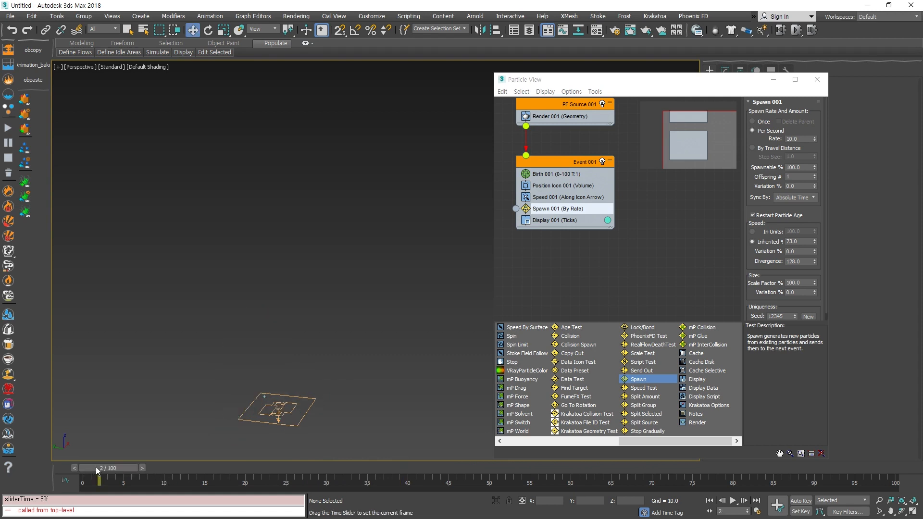
{"action": "scroll", "coordinate": [366, 332], "scroll_direction": "up", "scroll_amount": 3}
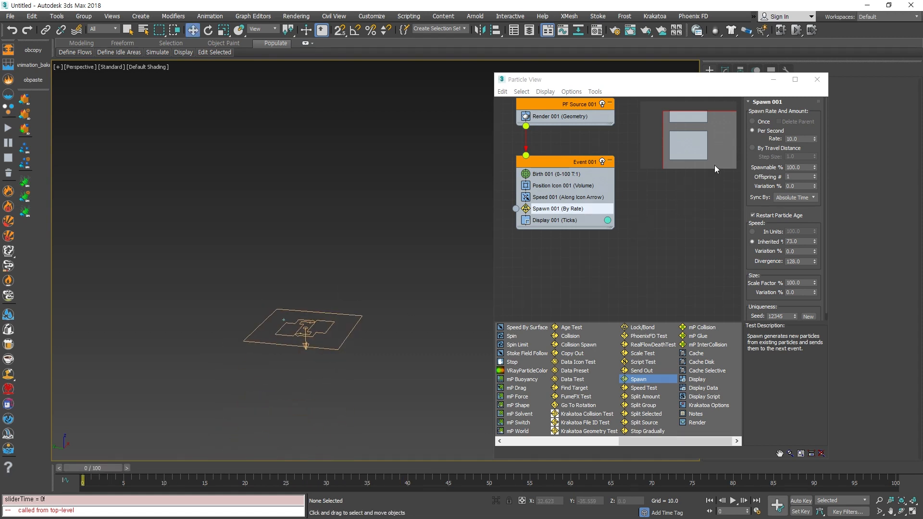
Step: Switch Spawn 001 to By Travel Distance and reset its Divergence to 0
{"action": "left_click", "coordinate": [771, 150]}
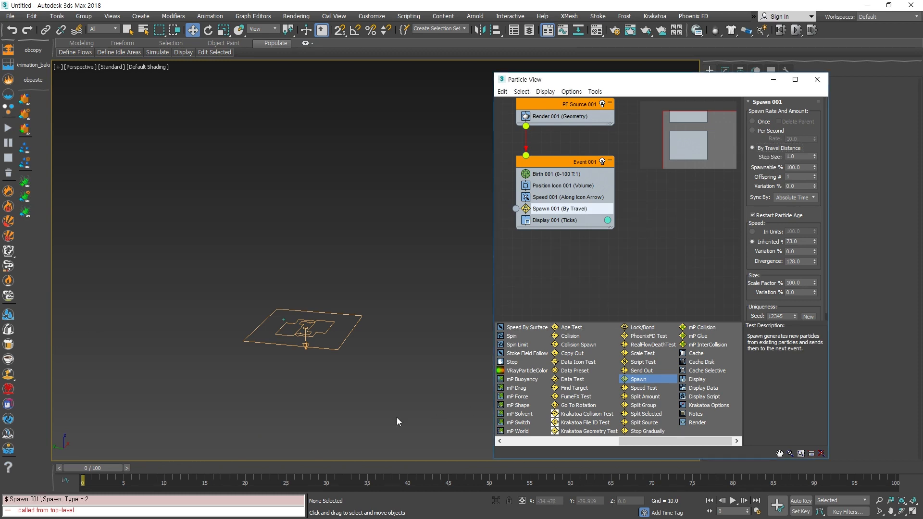
{"action": "left_click_drag", "start_coordinate": [101, 468], "coordinate": [82, 454]}
{"action": "right_click", "coordinate": [814, 262]}
{"action": "middle_click_drag", "start_coordinate": [330, 358], "coordinate": [318, 369]}
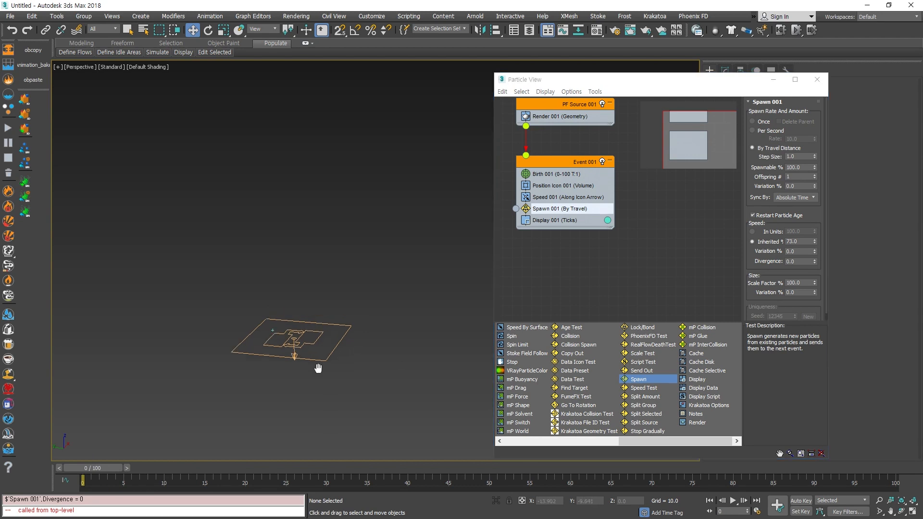
Step: Set the Inherited speed of Spawn 001 to 100% and scrub the timeline to check the particles spawned by travel distance
{"action": "double_click", "coordinate": [807, 242]}
{"action": "type", "text": "1"}
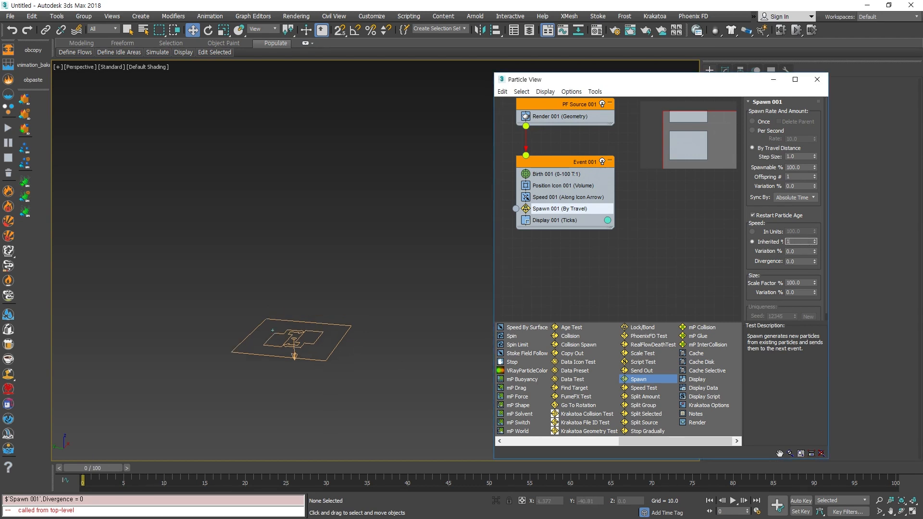
{"action": "type", "text": "900"}
{"action": "key", "text": "Return"}
{"action": "middle_click_drag", "start_coordinate": [249, 331], "coordinate": [226, 342]}
{"action": "left_click_drag", "start_coordinate": [100, 467], "coordinate": [333, 455]}
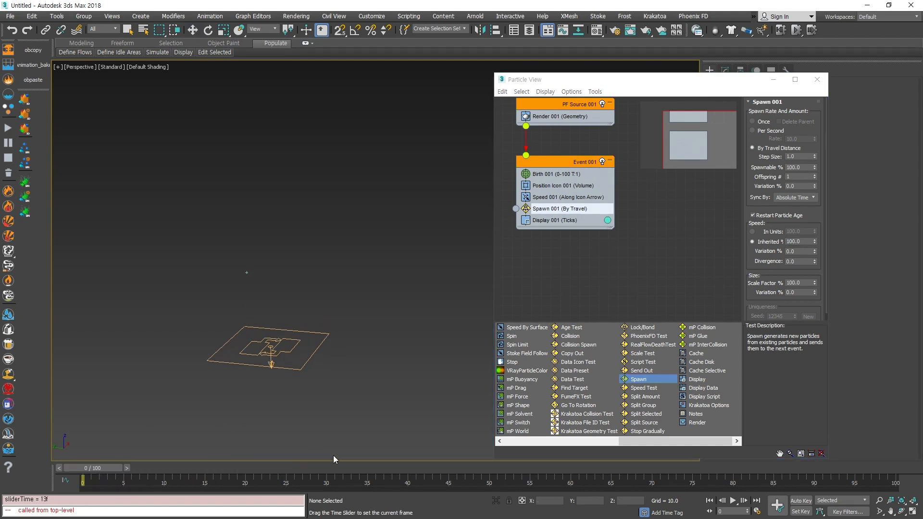
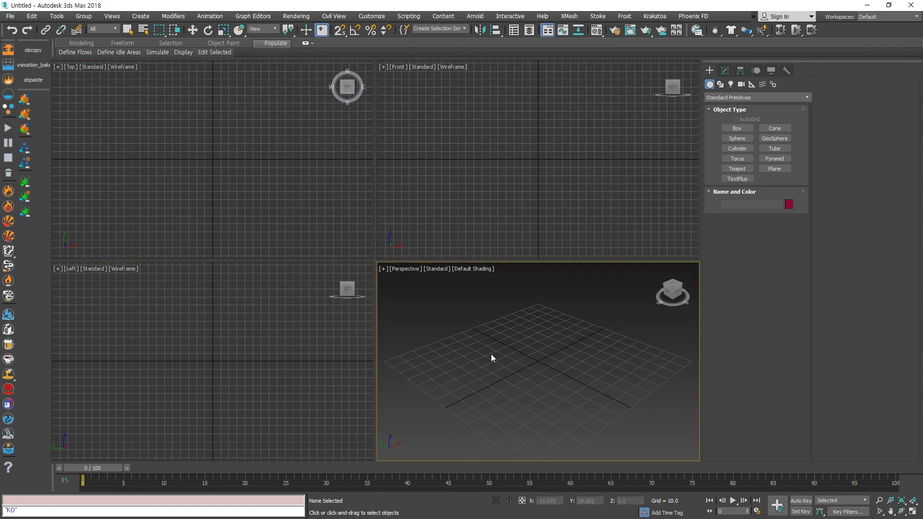
Step: Add a Standard Flow to the empty Particle View and delete its Shape and Rotation 001 operators
{"action": "key", "text": "6"}
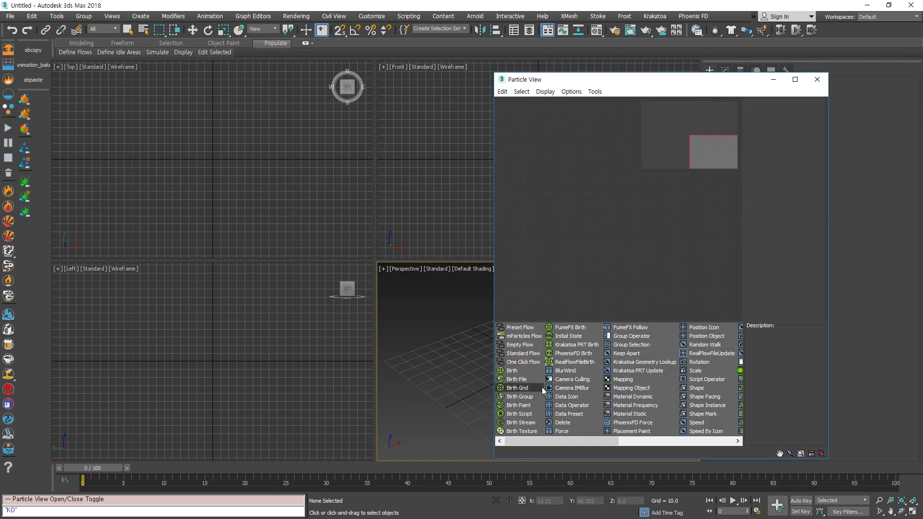
{"action": "left_click_drag", "start_coordinate": [515, 357], "coordinate": [565, 166]}
{"action": "left_click", "coordinate": [603, 269]}
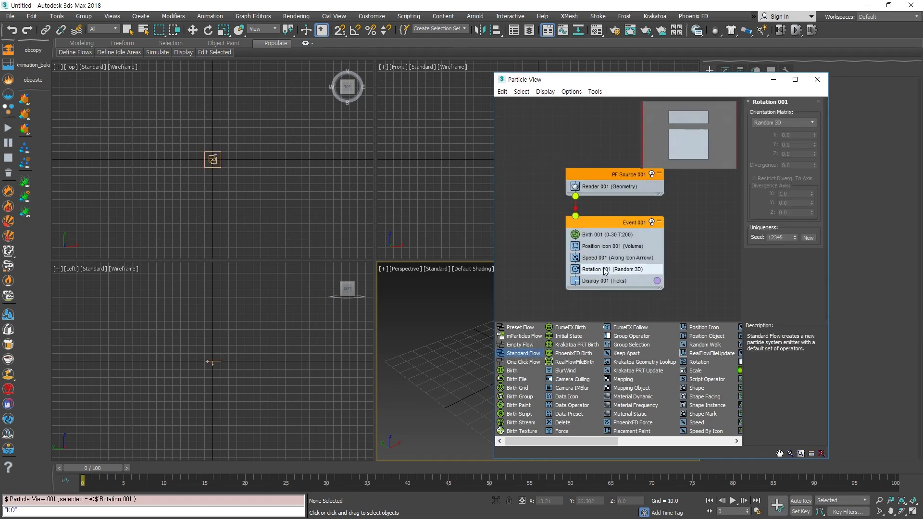
{"action": "key", "text": "Delete"}
Step: Reverse the direction of Speed 001, set its Speed to 30 and maximize the Perspective viewport
{"action": "left_click", "coordinate": [617, 257]}
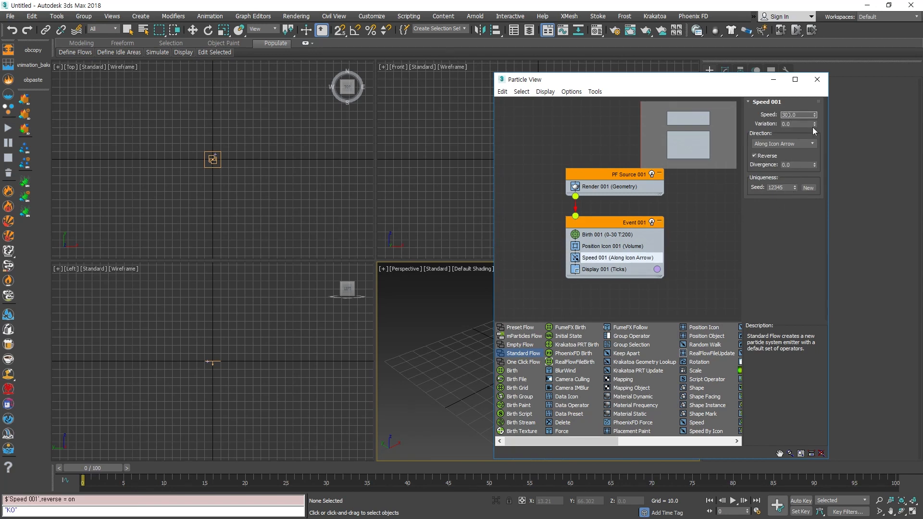
{"action": "type", "text": "30"}
{"action": "key", "text": "Return"}
{"action": "left_click", "coordinate": [397, 396]}
{"action": "key", "text": "alt+w"}
Step: Set the Emit Stop of Birth 001 to 100 and its Amount to 1
{"action": "left_click", "coordinate": [625, 234]}
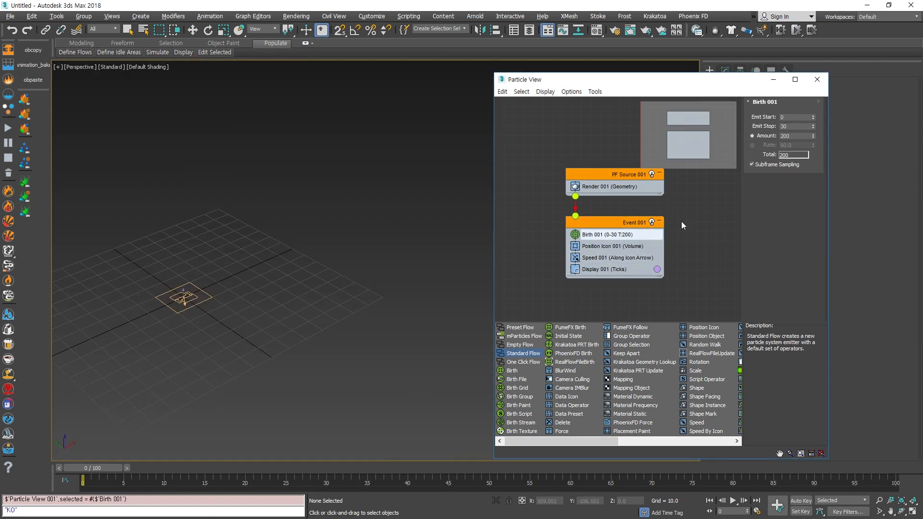
{"action": "left_click", "coordinate": [798, 127]}
{"action": "type", "text": "100"}
{"action": "key", "text": "Return"}
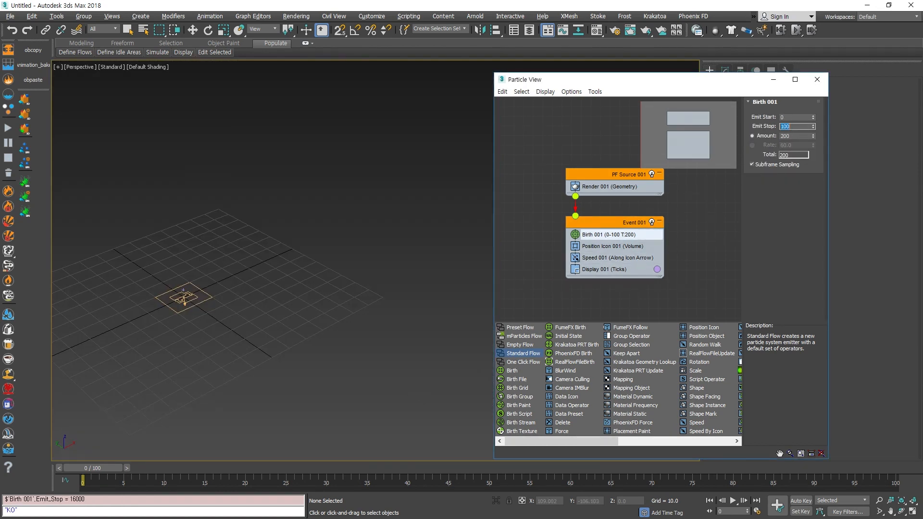
{"action": "left_click", "coordinate": [799, 136]}
{"action": "type", "text": "1"}
{"action": "key", "text": "Return"}
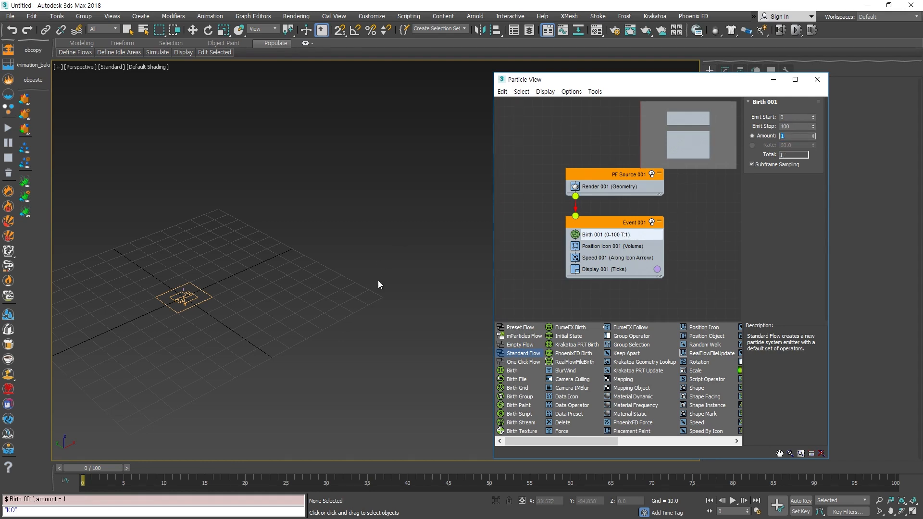
Step: Scrub through the first frames and back to frame 0 to check the single particle's motion
{"action": "scroll", "coordinate": [378, 281], "scroll_direction": "down", "scroll_amount": 3}
{"action": "scroll", "coordinate": [324, 359], "scroll_direction": "down", "scroll_amount": 2}
{"action": "middle_click_drag", "start_coordinate": [325, 359], "coordinate": [284, 421], "text": "alt"}
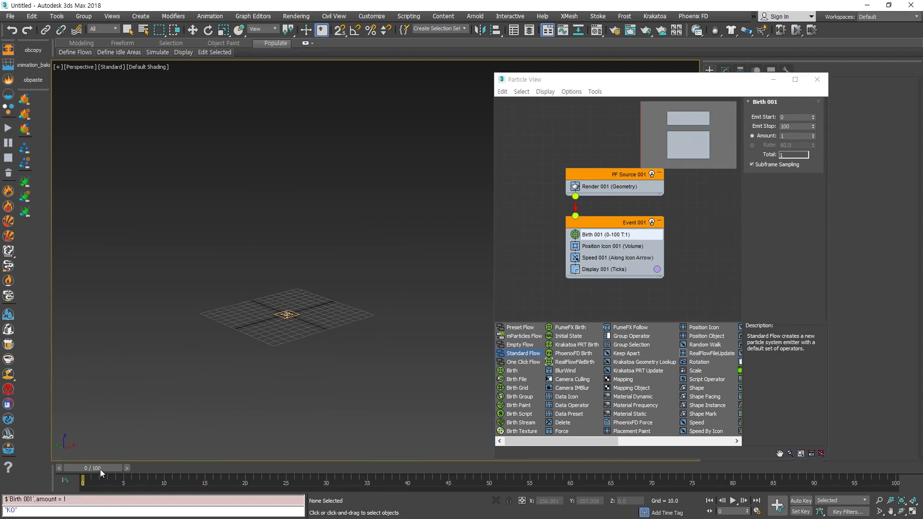
{"action": "left_click_drag", "start_coordinate": [100, 469], "coordinate": [157, 448]}
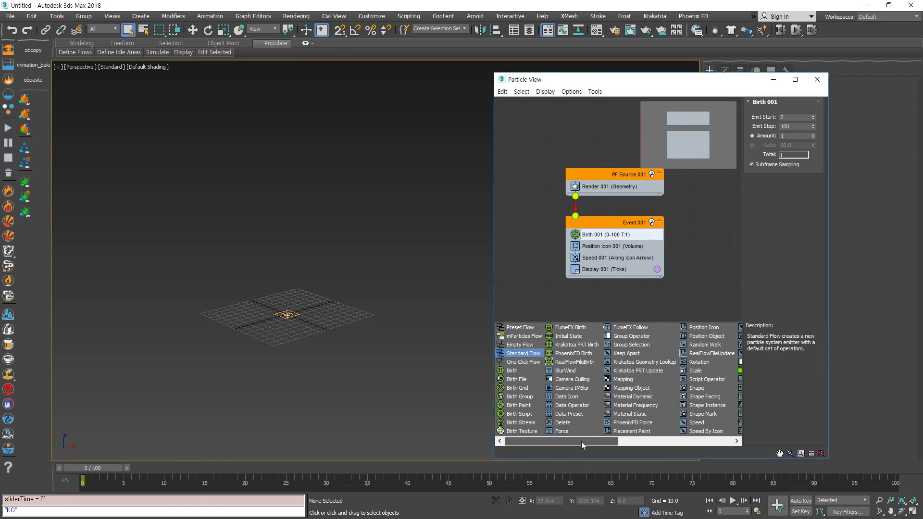
Step: Add a Spawn test below Speed 001 in Event 001 and show its settings
{"action": "left_click_drag", "start_coordinate": [581, 441], "coordinate": [700, 396]}
{"action": "left_click_drag", "start_coordinate": [639, 379], "coordinate": [586, 270]}
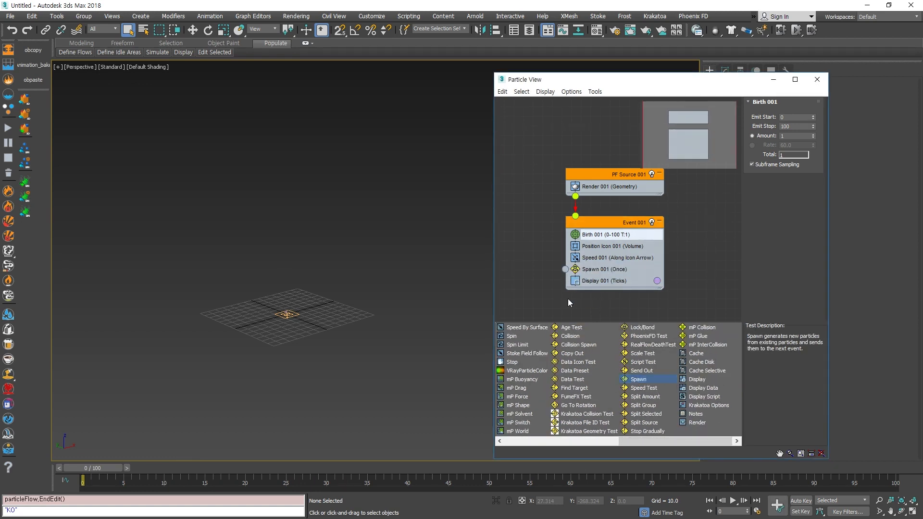
{"action": "left_click", "coordinate": [586, 272]}
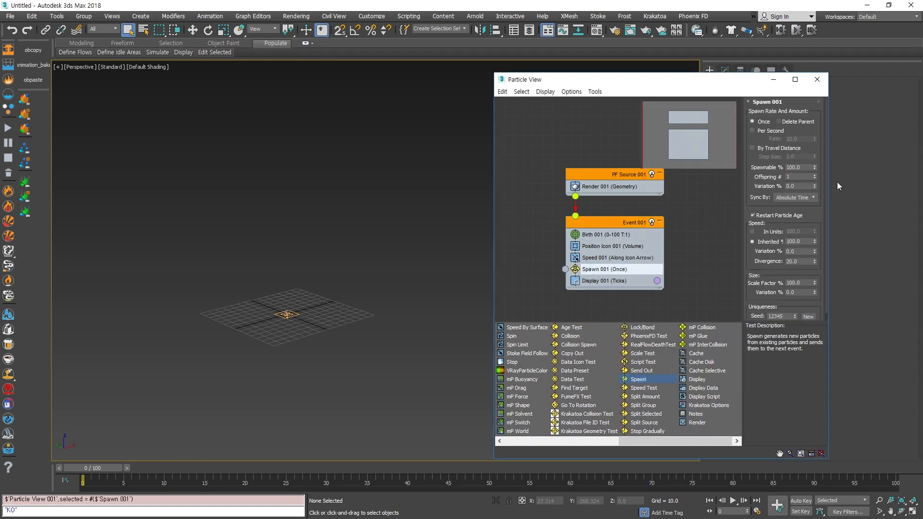
Step: Set Spawn 001 to By Travel Distance, scrub to frame 13 to check the spawned particles and return to frame 0
{"action": "left_click", "coordinate": [752, 148]}
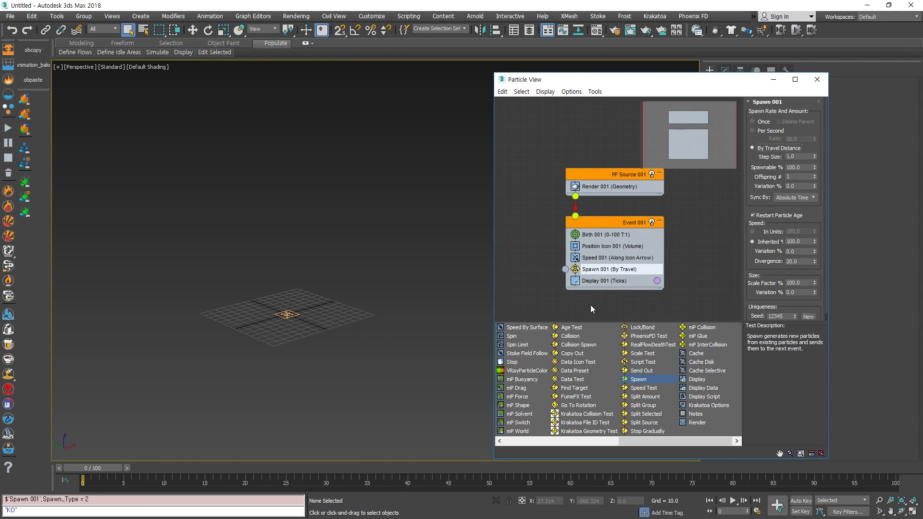
{"action": "middle_click_drag", "start_coordinate": [317, 336], "coordinate": [316, 356]}
{"action": "scroll", "coordinate": [365, 324], "scroll_direction": "up", "scroll_amount": 5}
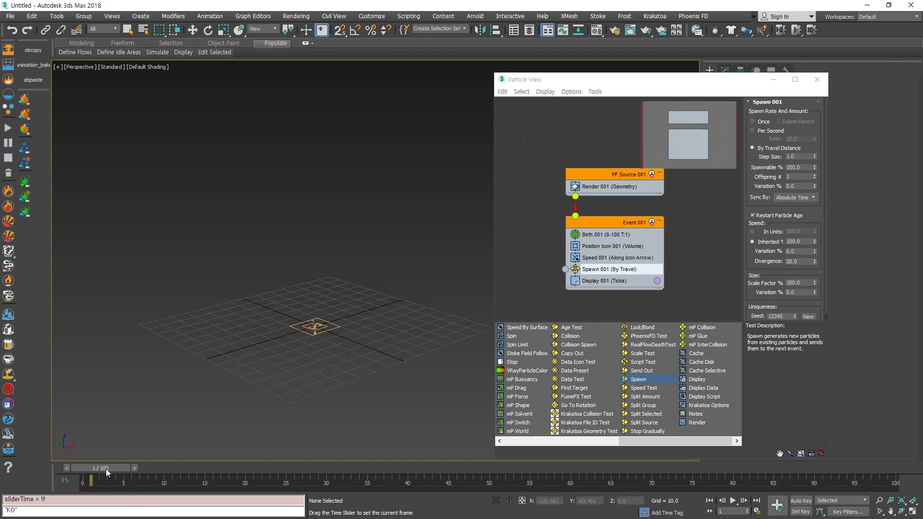
{"action": "left_click_drag", "start_coordinate": [106, 468], "coordinate": [201, 466]}
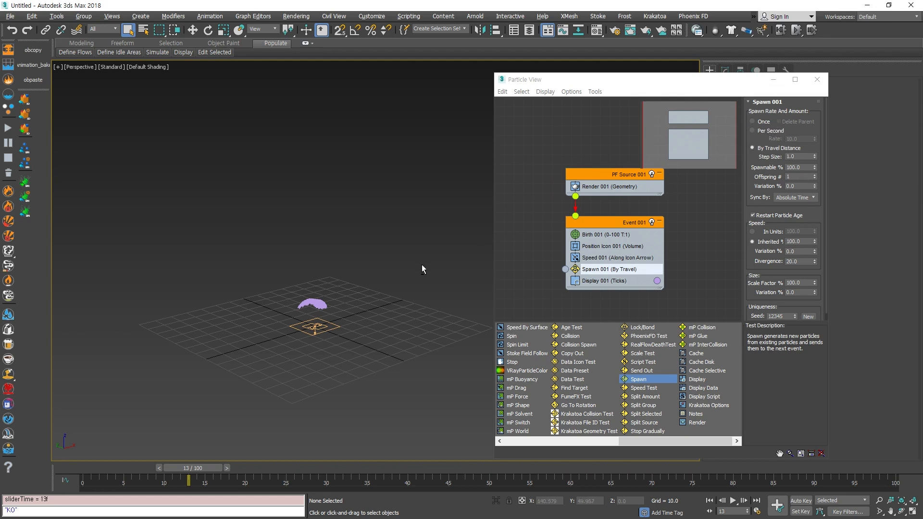
{"action": "middle_click_drag", "start_coordinate": [422, 264], "coordinate": [399, 382], "text": "alt"}
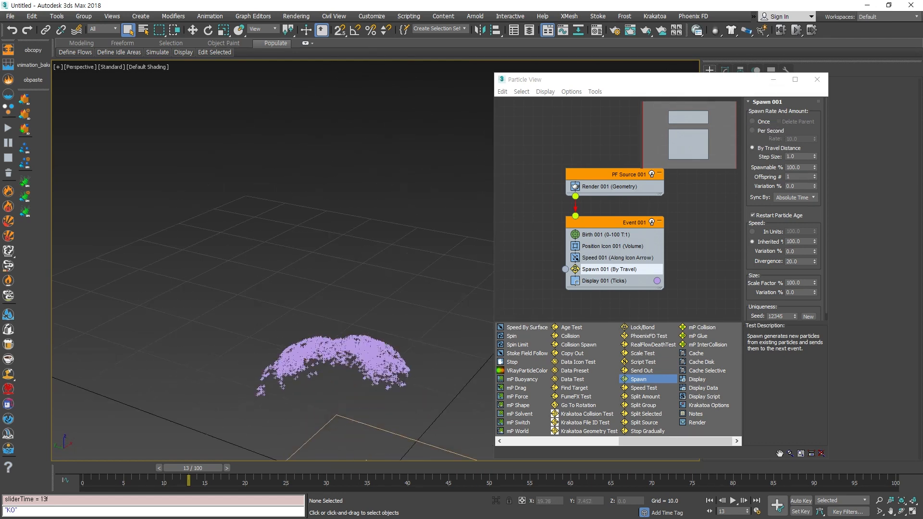
{"action": "left_click_drag", "start_coordinate": [192, 467], "coordinate": [156, 471]}
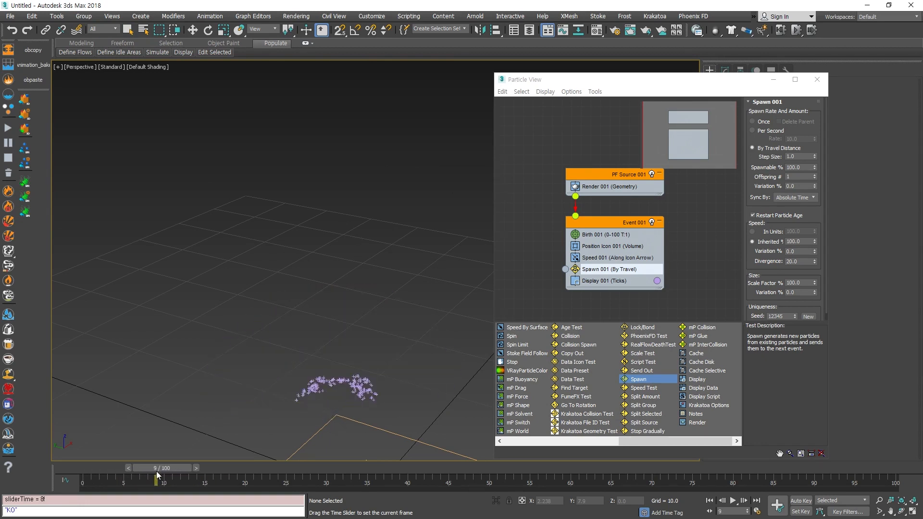
{"action": "middle_click_drag", "start_coordinate": [374, 388], "coordinate": [356, 319]}
{"action": "scroll", "coordinate": [356, 319], "scroll_direction": "down", "scroll_amount": 4}
{"action": "left_click_drag", "start_coordinate": [140, 467], "coordinate": [77, 463]}
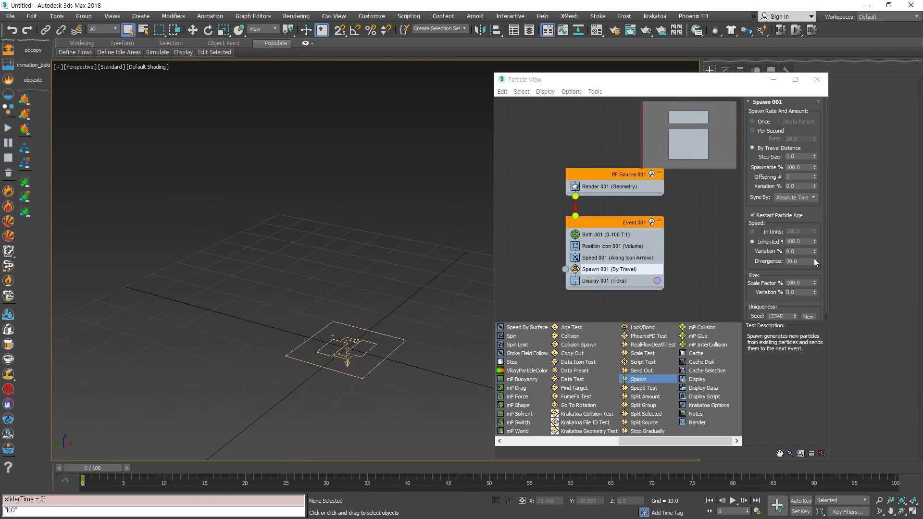
Step: Set the Inherited speed percentage of Spawn 001 to 31 and scrub to frame 32 to check the particle trail
{"action": "left_click_drag", "start_coordinate": [814, 241], "coordinate": [812, 274]}
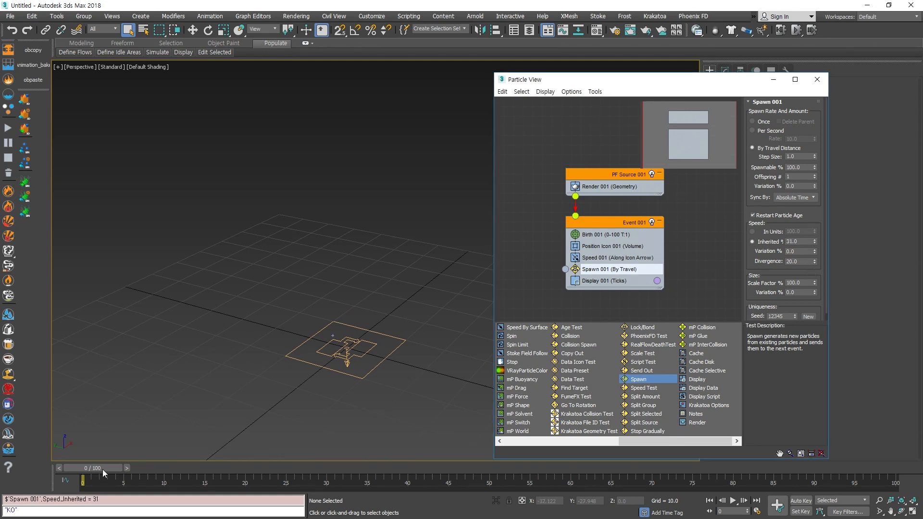
{"action": "left_click_drag", "start_coordinate": [103, 469], "coordinate": [349, 479]}
{"action": "middle_click_drag", "start_coordinate": [393, 367], "coordinate": [295, 330], "text": "alt"}
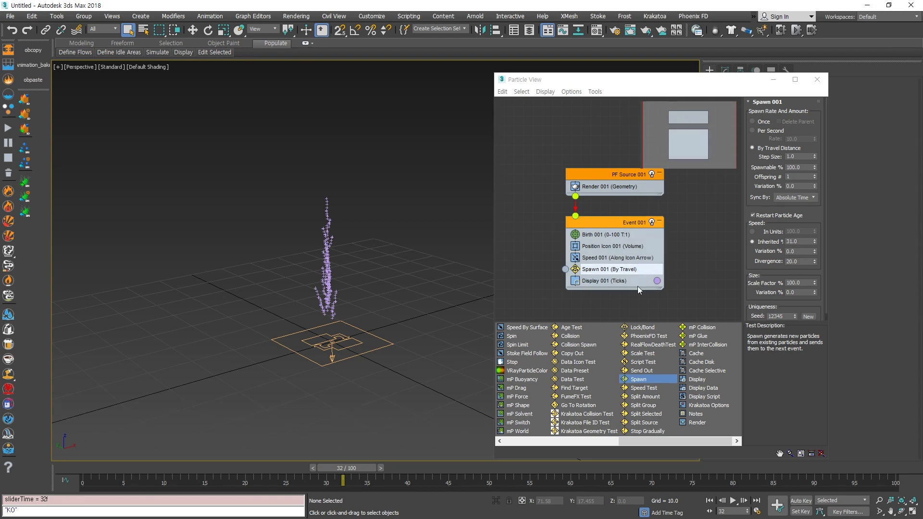
Step: Add a Delete operator as a new event below Event 001 and wire the Spawn 001 output to it
{"action": "middle_click_drag", "start_coordinate": [601, 294], "coordinate": [578, 233]}
{"action": "left_click", "coordinate": [590, 290]}
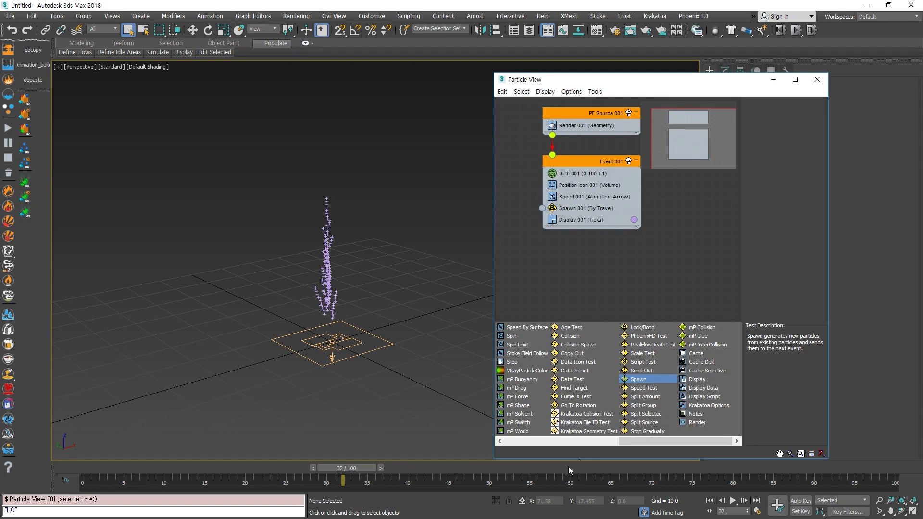
{"action": "left_click_drag", "start_coordinate": [650, 442], "coordinate": [542, 207]}
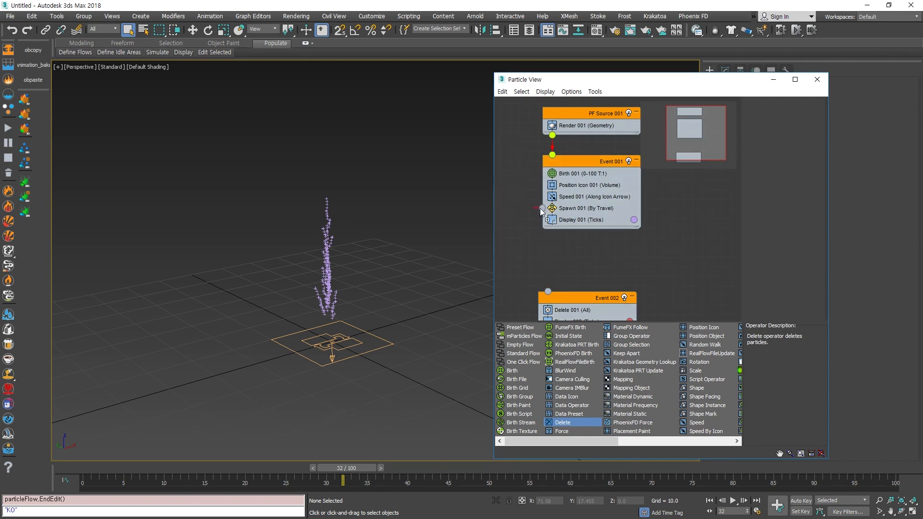
{"action": "left_click_drag", "start_coordinate": [546, 293], "coordinate": [547, 292]}
{"action": "middle_click_drag", "start_coordinate": [644, 308], "coordinate": [636, 247]}
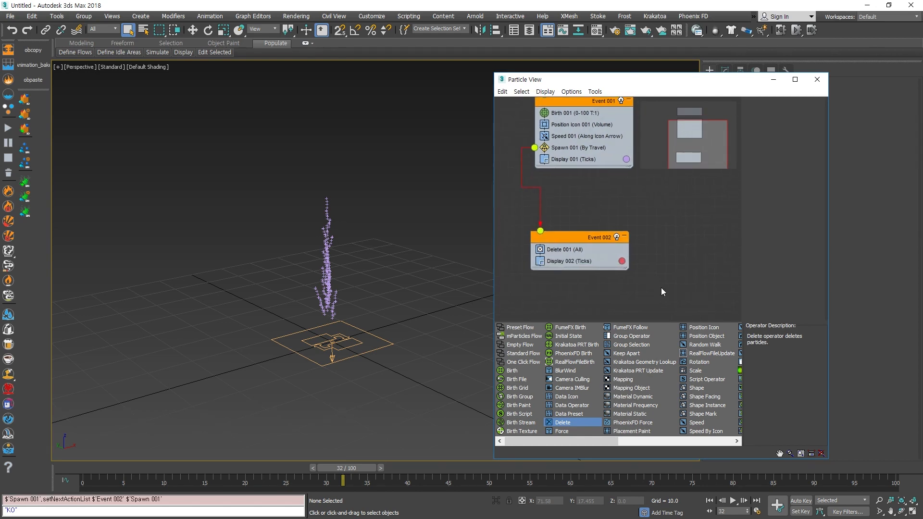
Step: Set Delete 001 to By Particle Age with Life Span 10 and Variation 1, and check the trail at frame 24
{"action": "left_click", "coordinate": [571, 249]}
{"action": "left_click", "coordinate": [765, 141]}
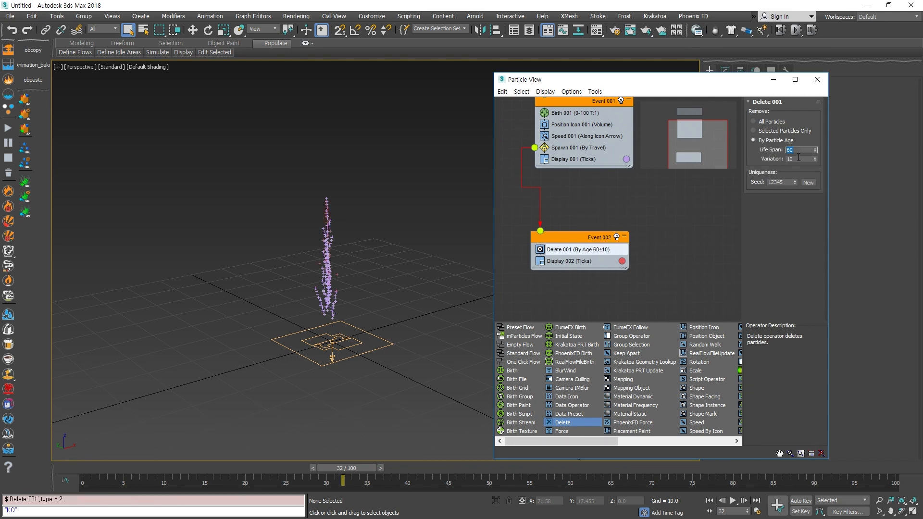
{"action": "type", "text": "2"}
{"action": "left_click", "coordinate": [799, 158]}
{"action": "key", "text": "Return"}
{"action": "left_click_drag", "start_coordinate": [111, 465], "coordinate": [277, 467]}
{"action": "key", "text": "q"}
{"action": "scroll", "coordinate": [331, 269], "scroll_direction": "up", "scroll_amount": 3}
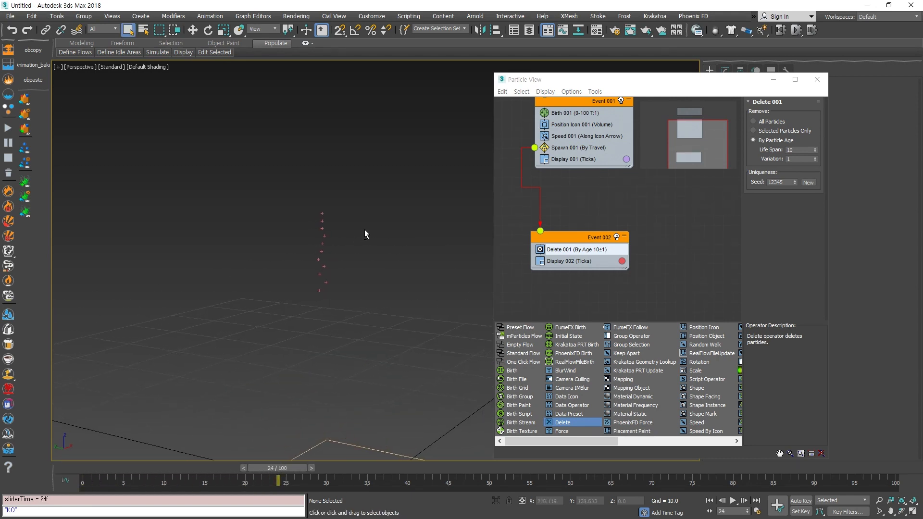
{"action": "scroll", "coordinate": [336, 240], "scroll_direction": "down", "scroll_amount": 6}
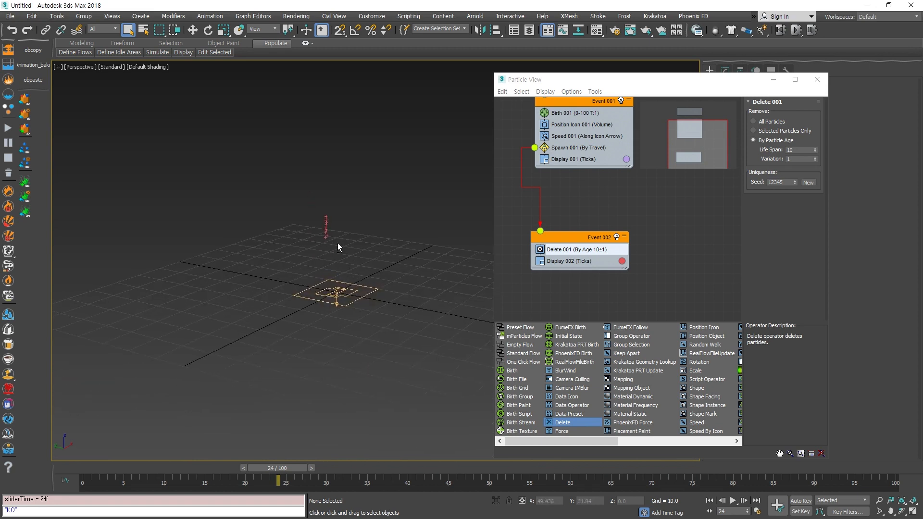
{"action": "scroll", "coordinate": [337, 244], "scroll_direction": "up", "scroll_amount": 3}
{"action": "scroll", "coordinate": [638, 226], "scroll_direction": "up", "scroll_amount": 1}
Step: Set the travel-distance Step Size of Spawn 001 to 0.18 and inspect the trail from several angles
{"action": "left_click", "coordinate": [584, 180]}
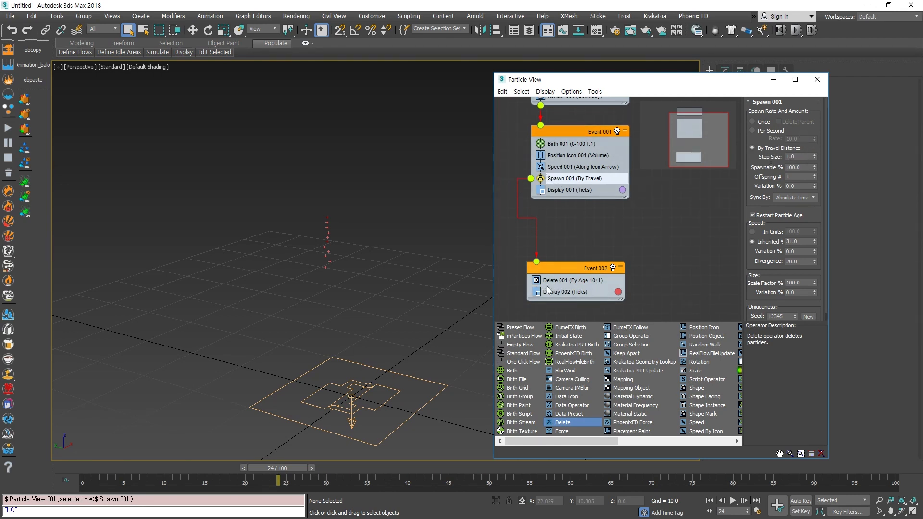
{"action": "middle_click_drag", "start_coordinate": [396, 238], "coordinate": [340, 243], "text": "alt"}
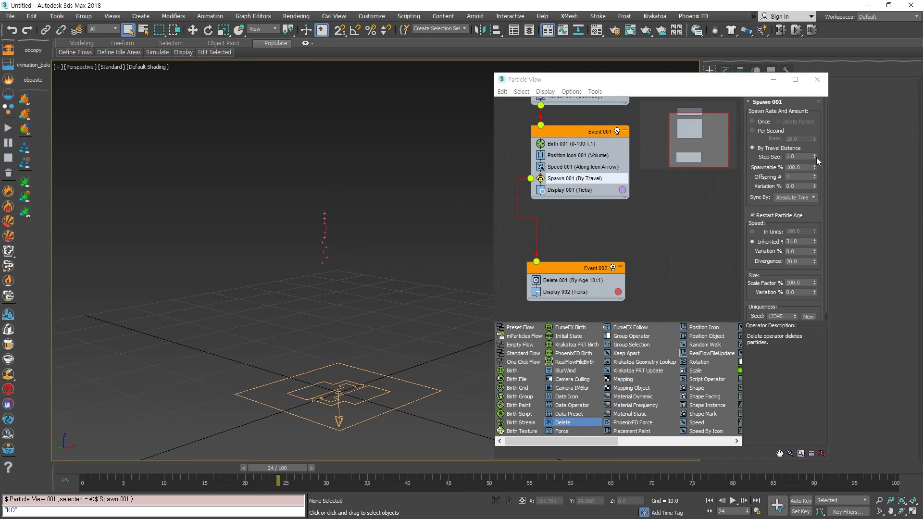
{"action": "left_click_drag", "start_coordinate": [814, 154], "coordinate": [814, 194]}
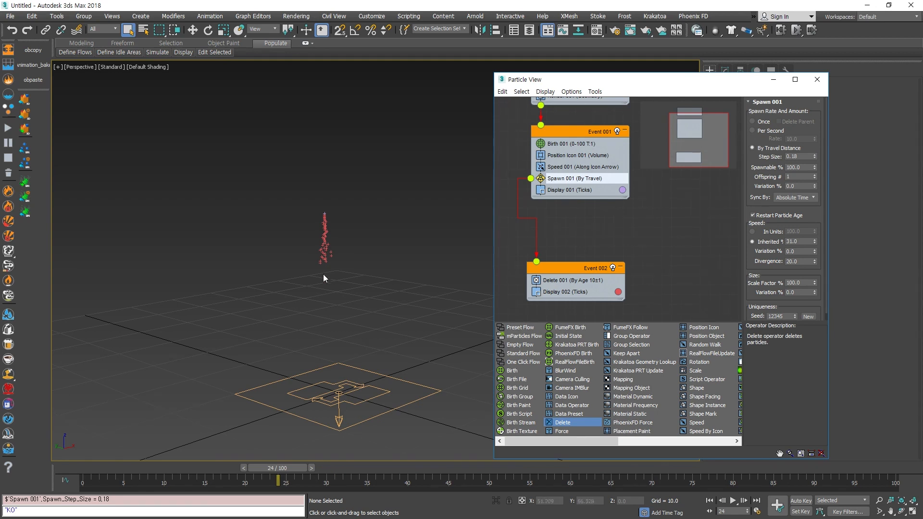
{"action": "middle_click_drag", "start_coordinate": [302, 250], "coordinate": [334, 238], "text": "alt"}
{"action": "scroll", "coordinate": [334, 236], "scroll_direction": "up", "scroll_amount": 5}
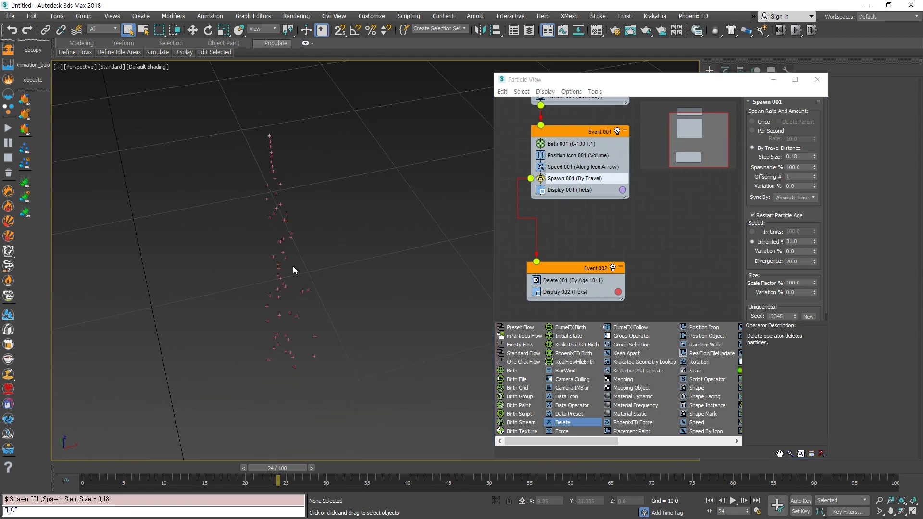
{"action": "middle_click_drag", "start_coordinate": [293, 266], "coordinate": [315, 224], "text": "alt"}
{"action": "scroll", "coordinate": [316, 224], "scroll_direction": "down", "scroll_amount": 3}
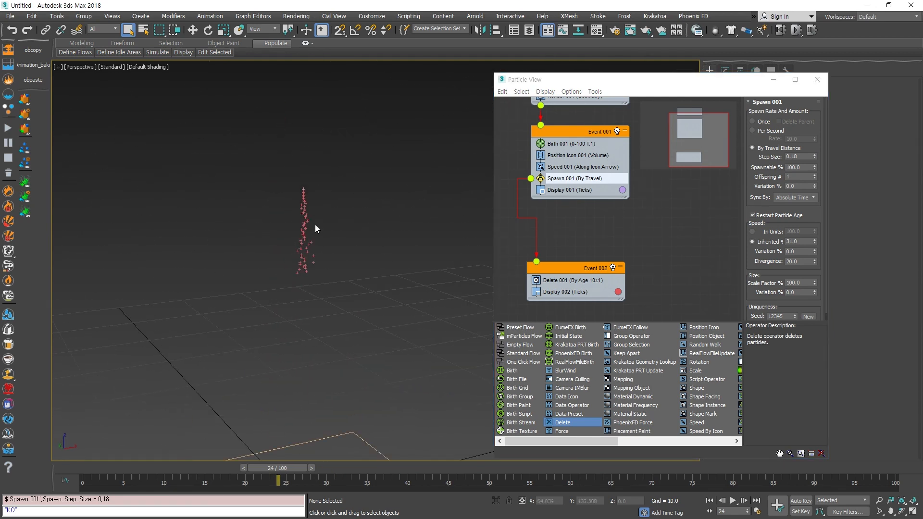
Step: Set the Offspring # of Spawn 001 to 3 and scrub to frame 35 while inspecting the trail
{"action": "left_click", "coordinate": [815, 174]}
{"action": "left_click", "coordinate": [815, 174]}
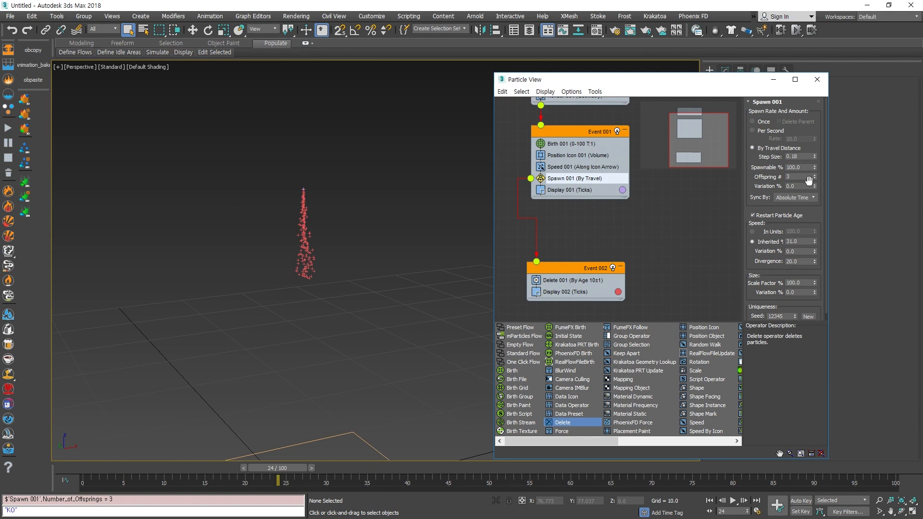
{"action": "scroll", "coordinate": [354, 267], "scroll_direction": "down", "scroll_amount": 4}
{"action": "left_click_drag", "start_coordinate": [149, 464], "coordinate": [308, 449]}
{"action": "scroll", "coordinate": [346, 233], "scroll_direction": "up", "scroll_amount": 4}
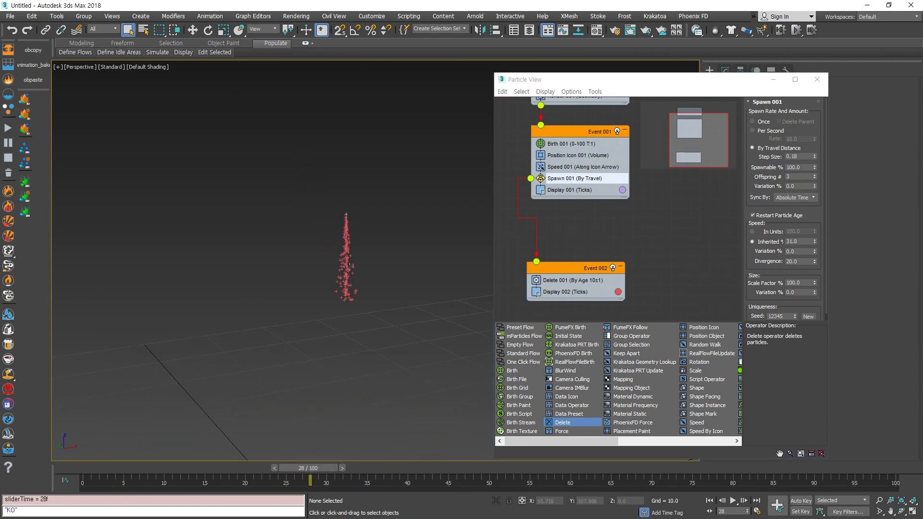
{"action": "scroll", "coordinate": [345, 232], "scroll_direction": "up", "scroll_amount": 4}
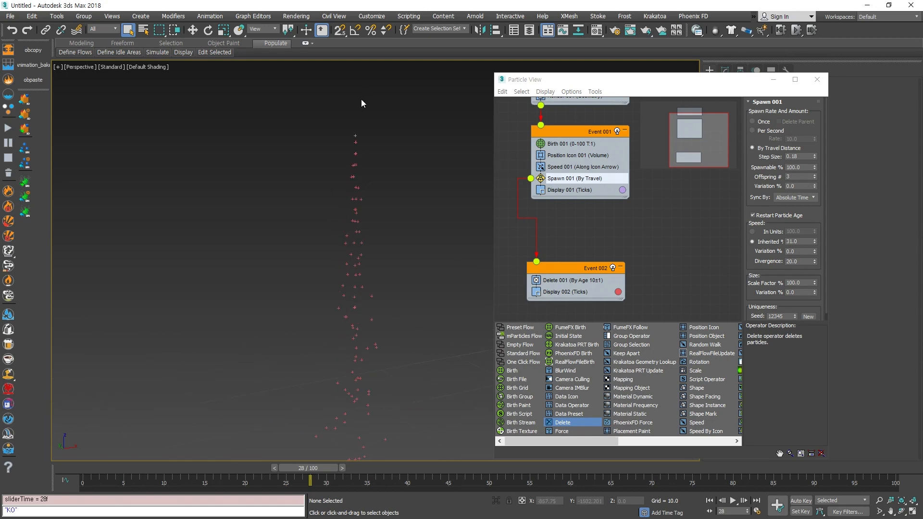
{"action": "scroll", "coordinate": [329, 264], "scroll_direction": "down", "scroll_amount": 5}
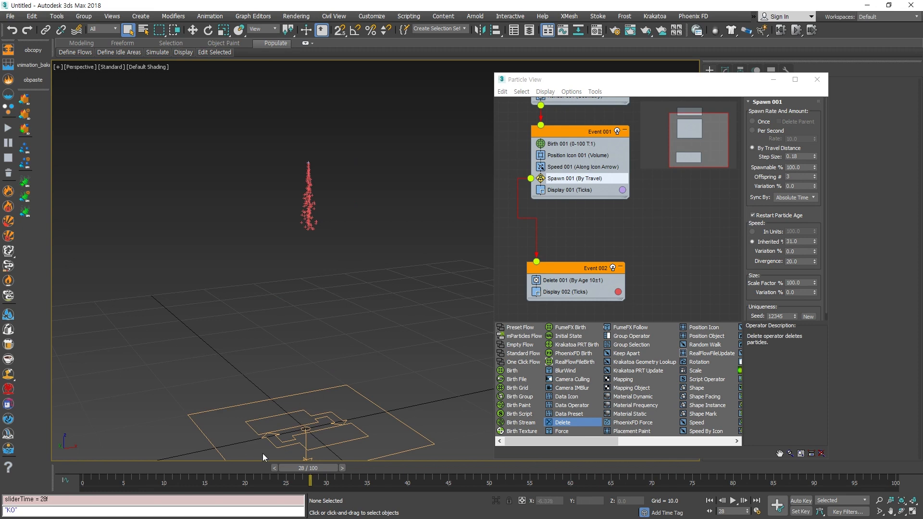
{"action": "left_click_drag", "start_coordinate": [309, 467], "coordinate": [367, 469]}
{"action": "key", "text": "q"}
{"action": "scroll", "coordinate": [389, 283], "scroll_direction": "down", "scroll_amount": 4}
{"action": "scroll", "coordinate": [389, 288], "scroll_direction": "up", "scroll_amount": 3}
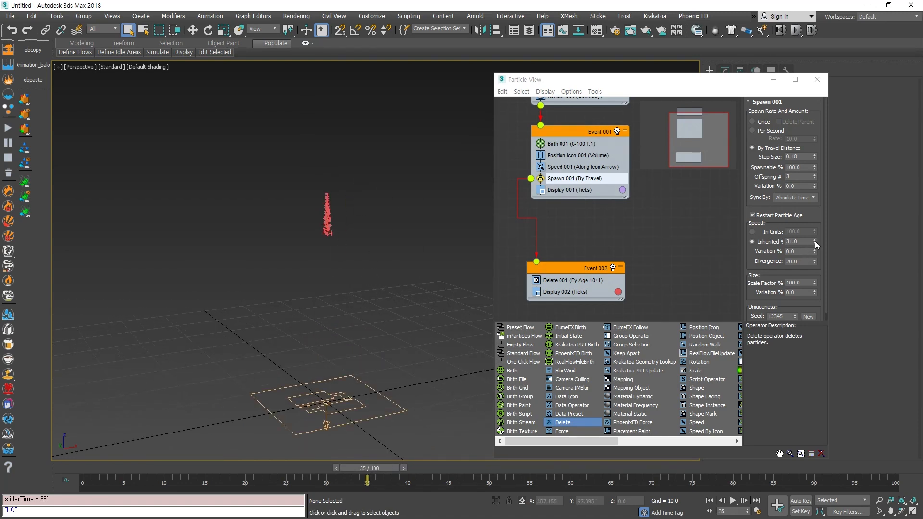
Step: Set the Inherited speed percentage of Spawn 001 to 5 and its Divergence to 103, and check the trail at frames 39 and 23
{"action": "left_click_drag", "start_coordinate": [815, 241], "coordinate": [815, 188]}
{"action": "scroll", "coordinate": [301, 252], "scroll_direction": "up", "scroll_amount": 4}
{"action": "left_click", "coordinate": [387, 185]}
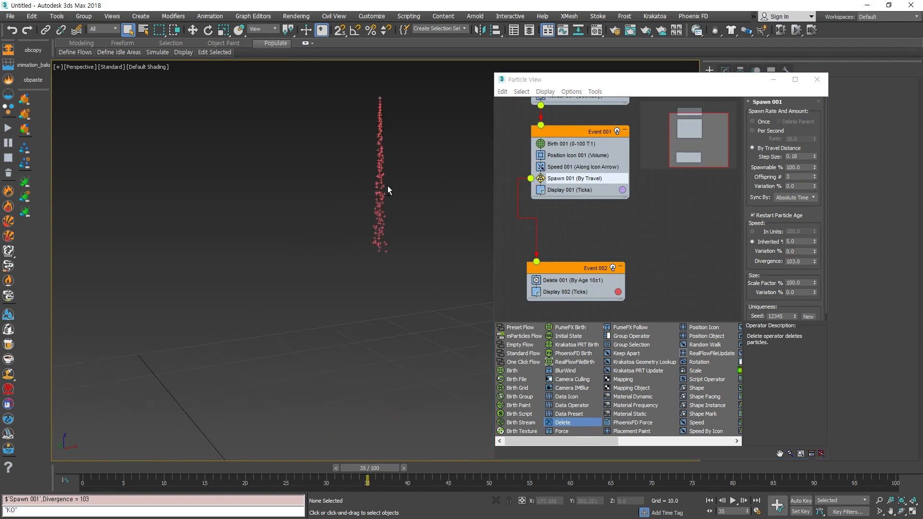
{"action": "scroll", "coordinate": [371, 150], "scroll_direction": "down", "scroll_amount": 4}
{"action": "left_click_drag", "start_coordinate": [296, 468], "coordinate": [402, 443]}
{"action": "middle_click_drag", "start_coordinate": [429, 166], "coordinate": [397, 209], "text": "alt"}
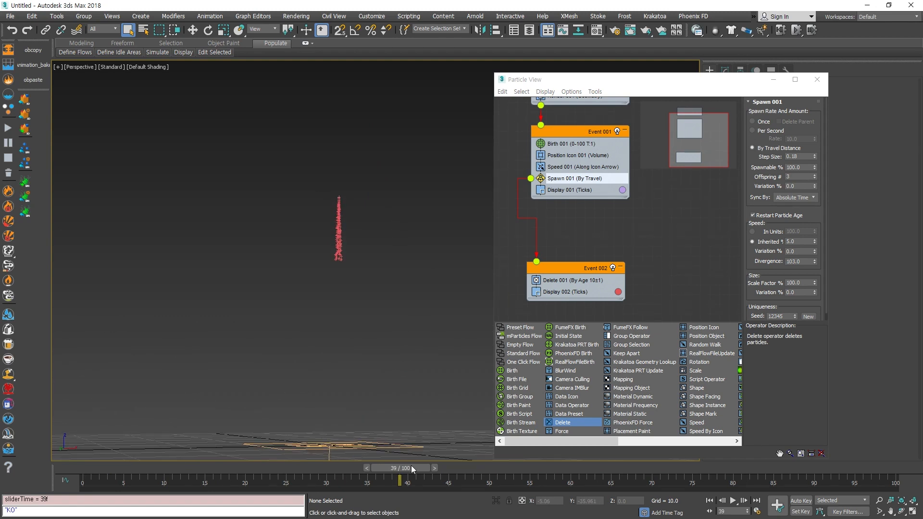
{"action": "left_click_drag", "start_coordinate": [413, 467], "coordinate": [270, 457]}
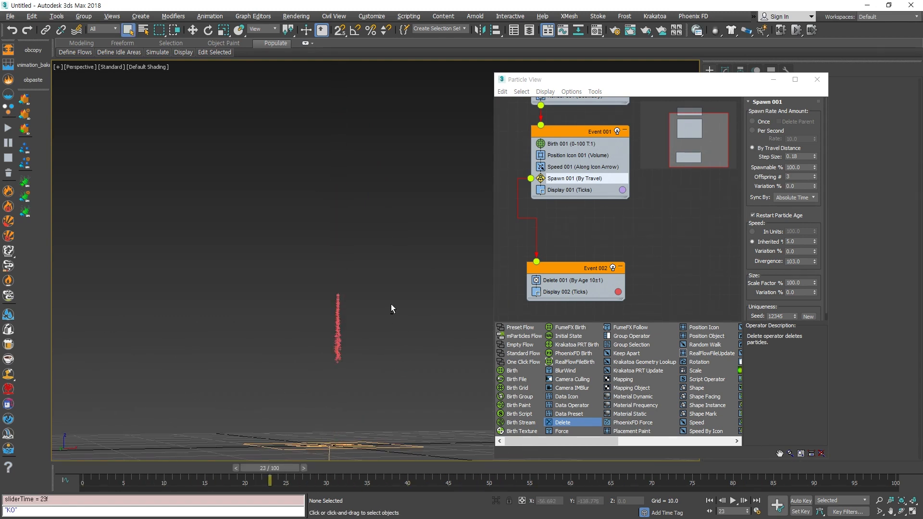
{"action": "middle_click_drag", "start_coordinate": [390, 304], "coordinate": [380, 346], "text": "alt"}
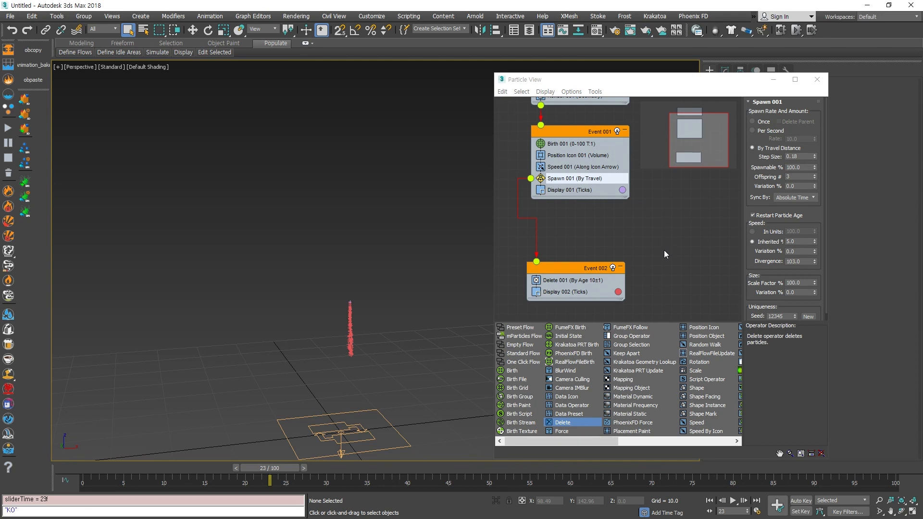
{"action": "middle_click_drag", "start_coordinate": [466, 326], "coordinate": [369, 296], "text": "alt"}
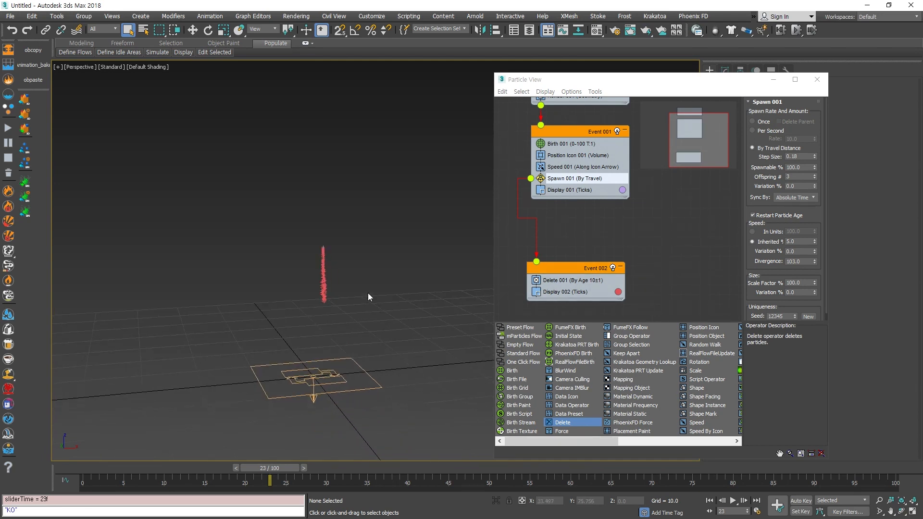